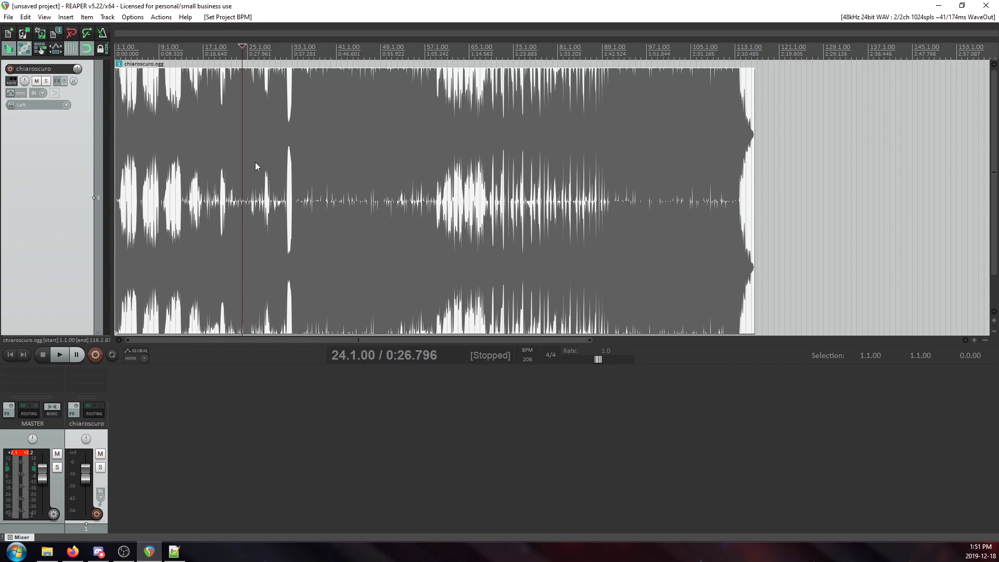
# Play the song from around measure 57 to hear the passage leading into the quieter section.
pyautogui.click(357, 96)
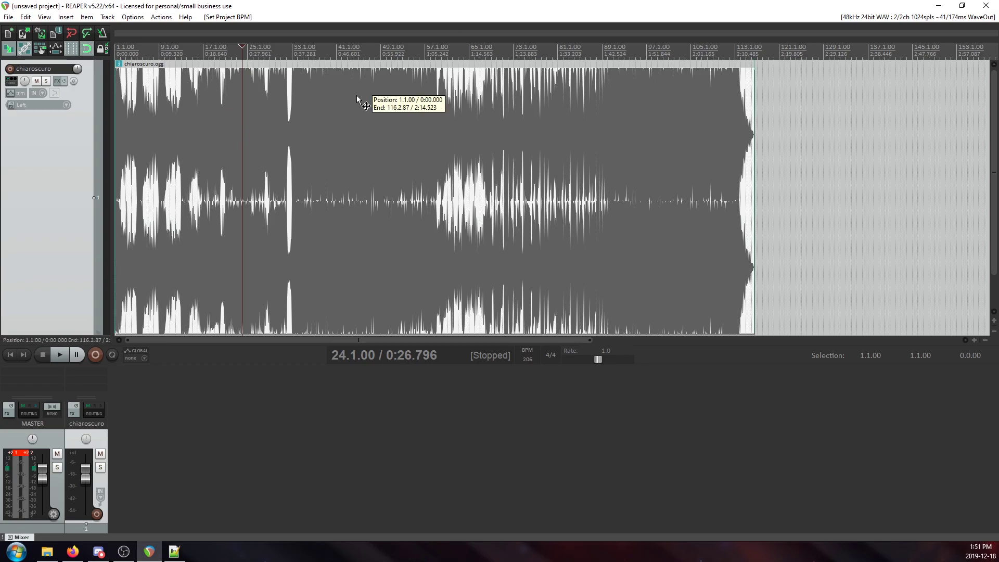
pyautogui.press('space')
pyautogui.scroll(2, 562, 139)
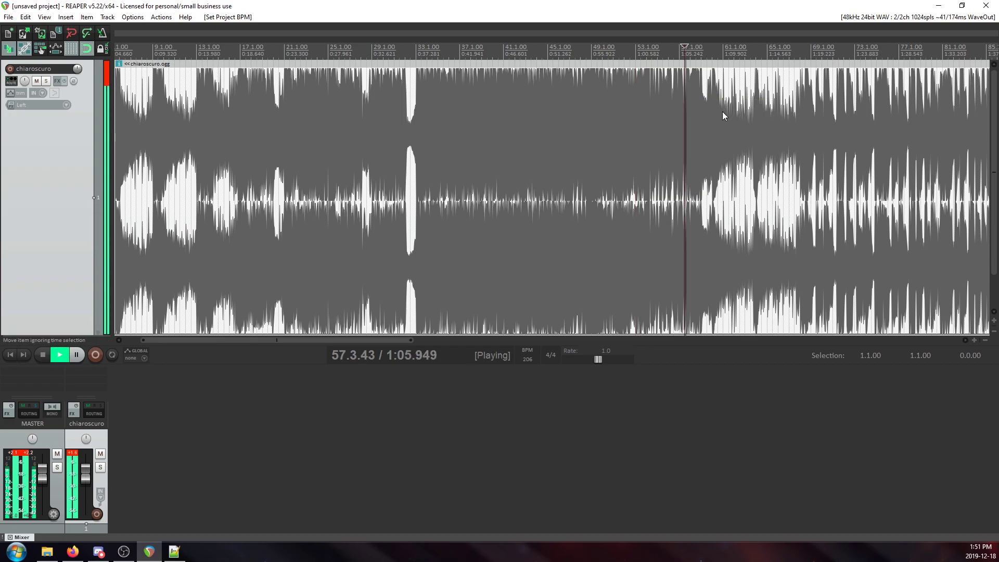
pyautogui.scroll(3, 722, 109)
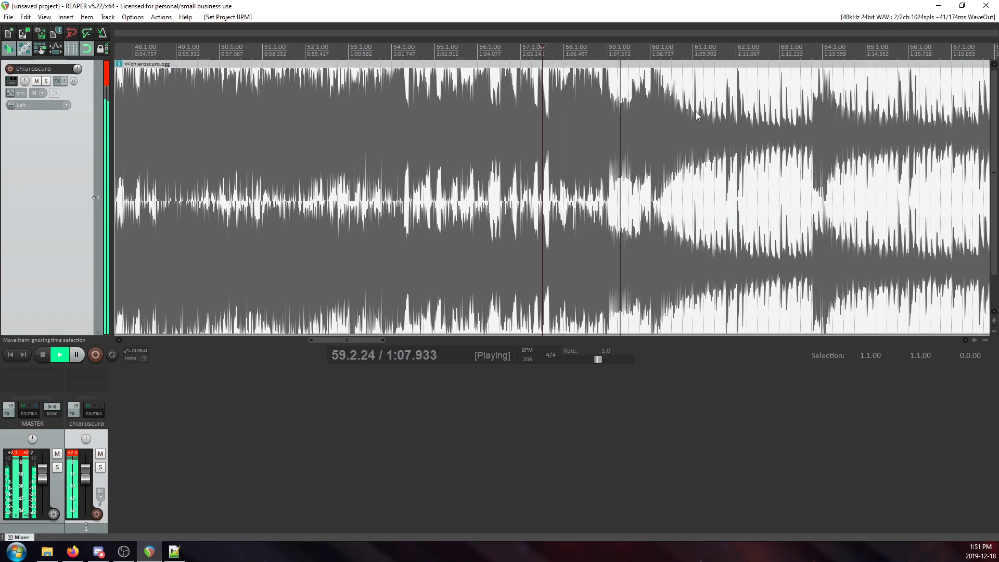
pyautogui.scroll(-2, 789, 116)
# Listen to the song from measure 65 beat 4 while following the waveform against the measure grid.
pyautogui.click(679, 111)
pyautogui.press('space')
pyautogui.press('space')
pyautogui.scroll(4, 680, 127)
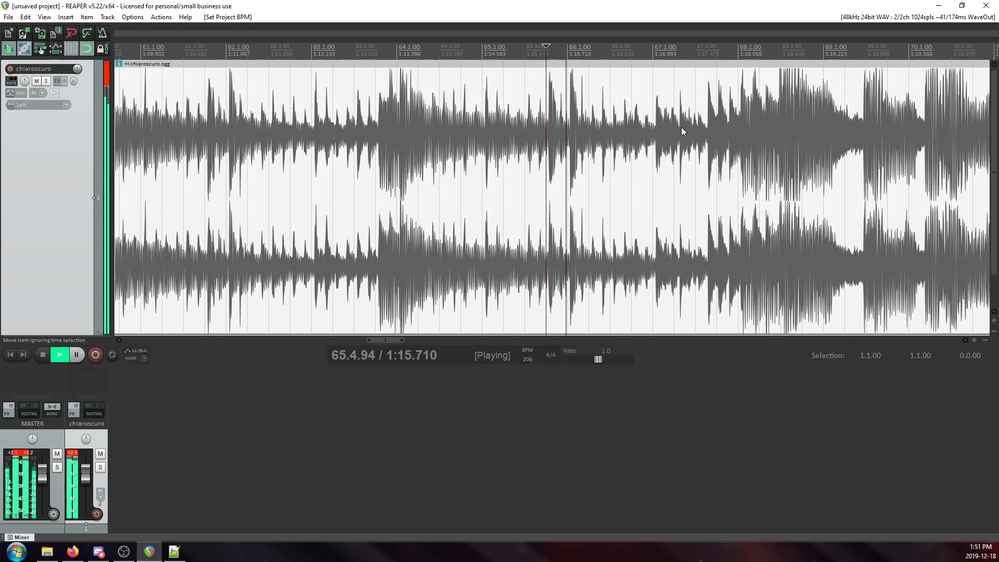
pyautogui.scroll(2, 728, 126)
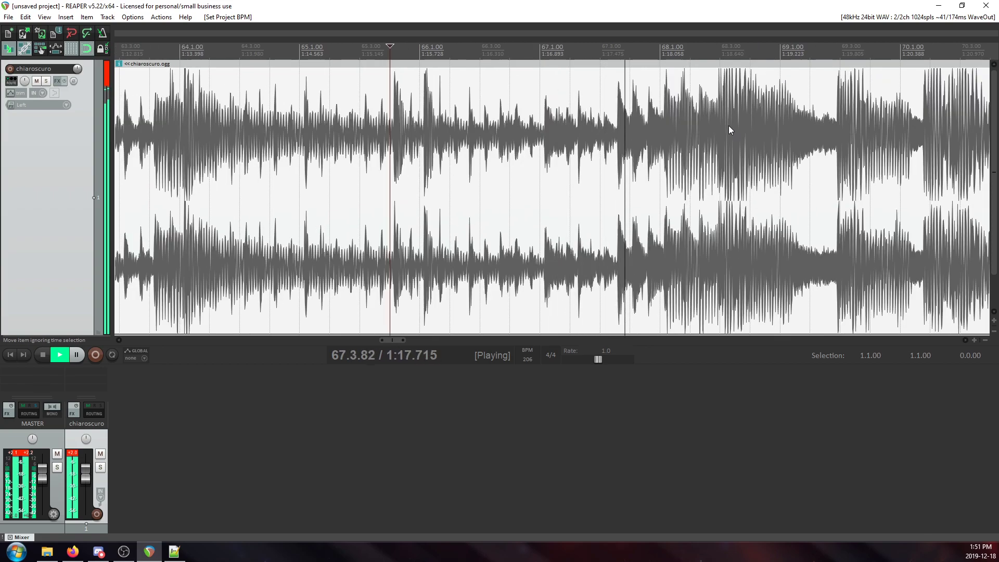
pyautogui.scroll(-4, 697, 177)
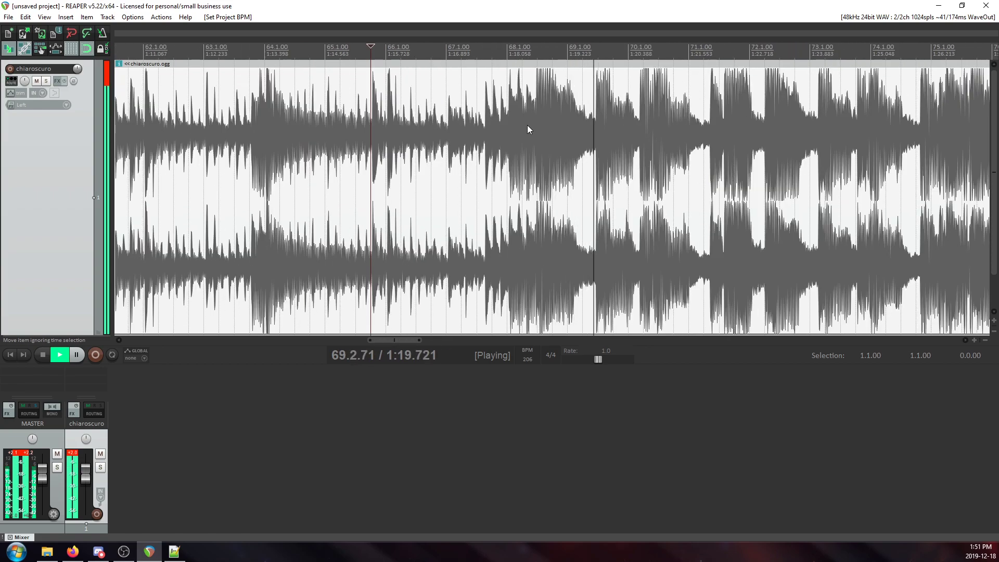
pyautogui.scroll(-2, 598, 127)
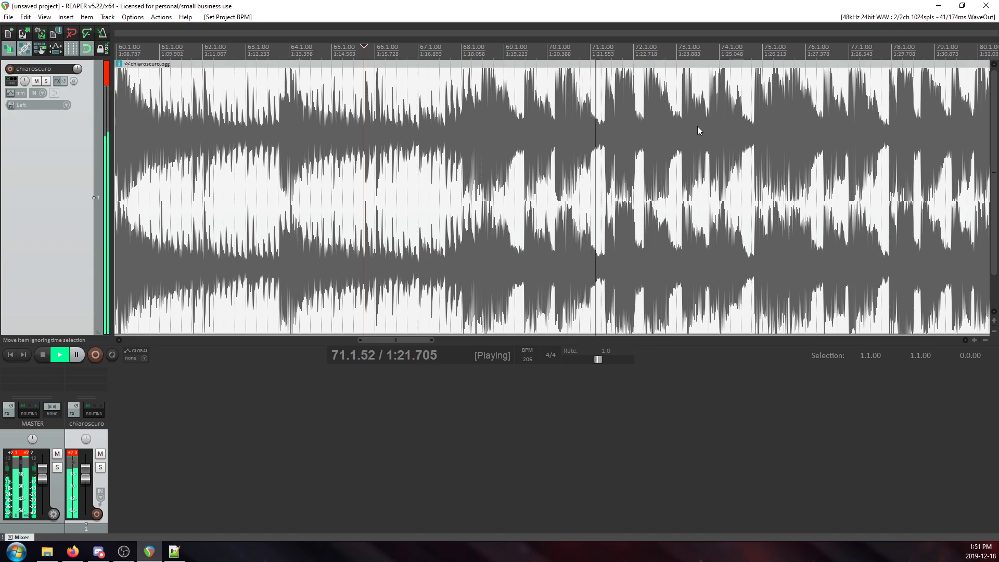
pyautogui.press('space')
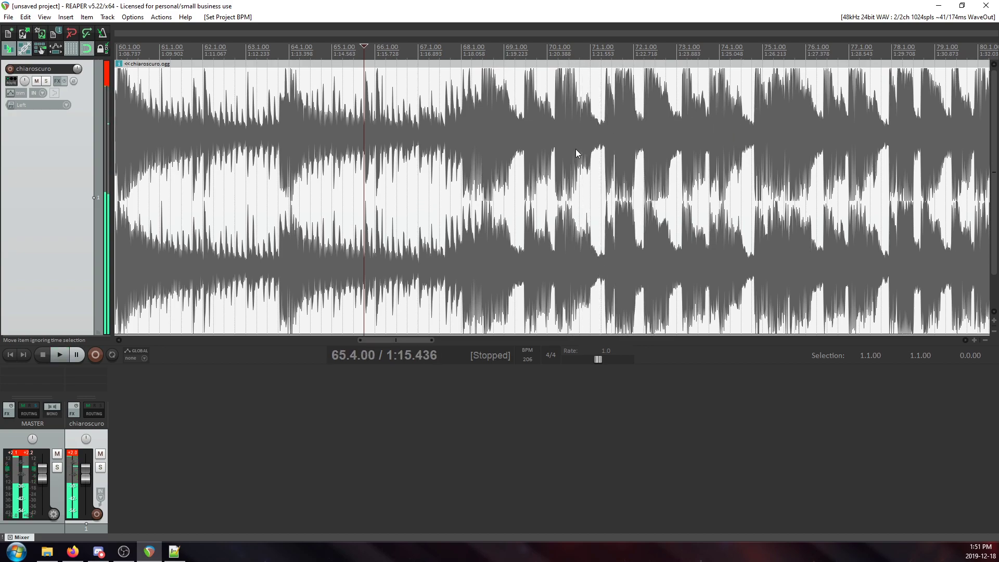
# Examine the waveform around measure 63 and across the whole song for how it lines up with the grid.
pyautogui.scroll(-5, 544, 148)
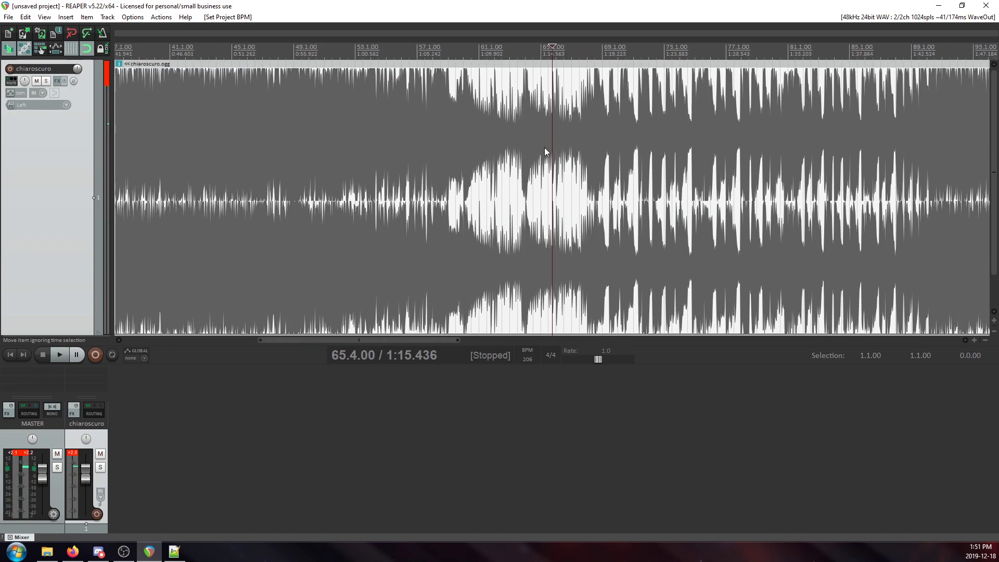
pyautogui.click(516, 127)
pyautogui.scroll(-7, 335, 160)
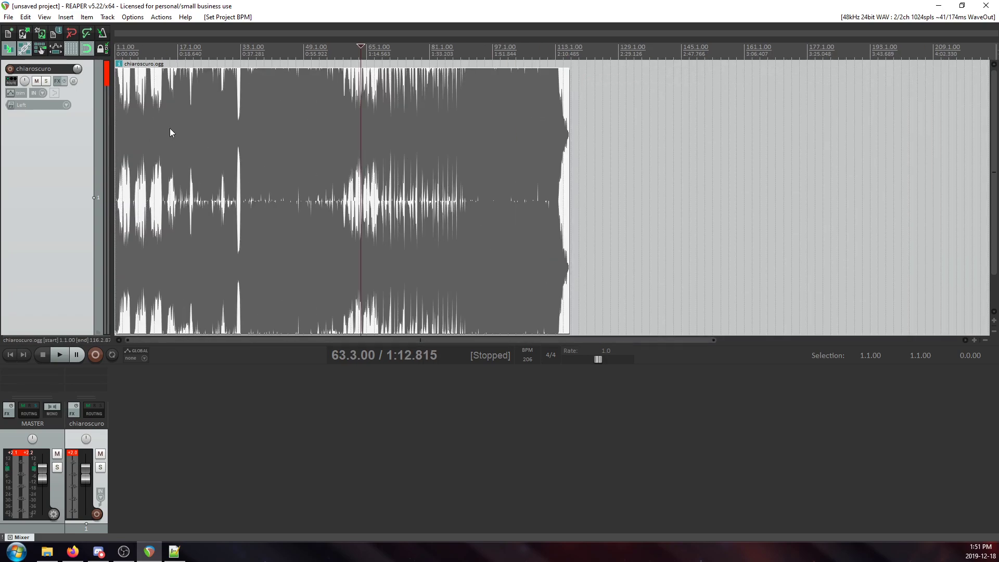
pyautogui.scroll(18, 339, 209)
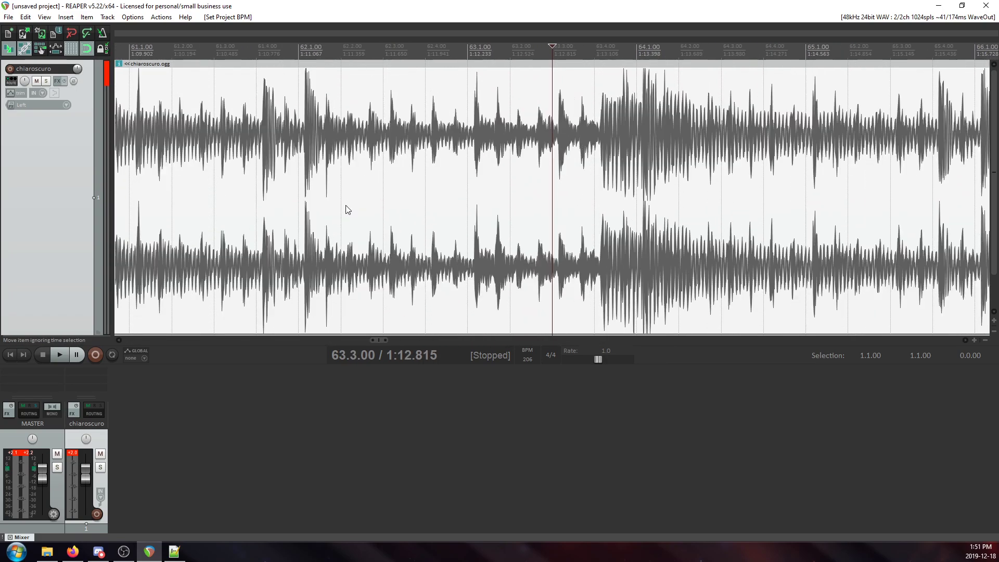
pyautogui.scroll(-5, 515, 165)
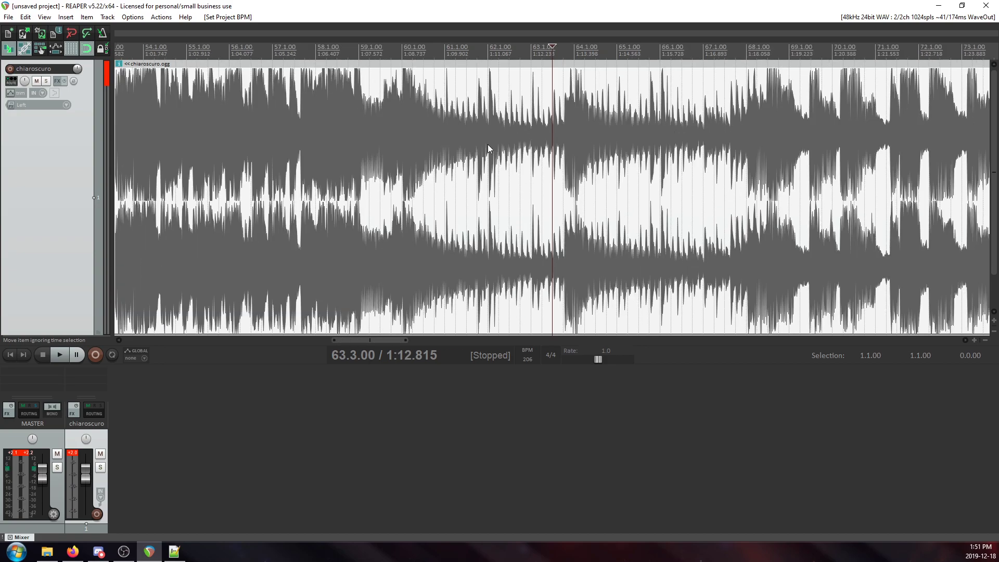
pyautogui.click(531, 135)
pyautogui.scroll(-3, 515, 172)
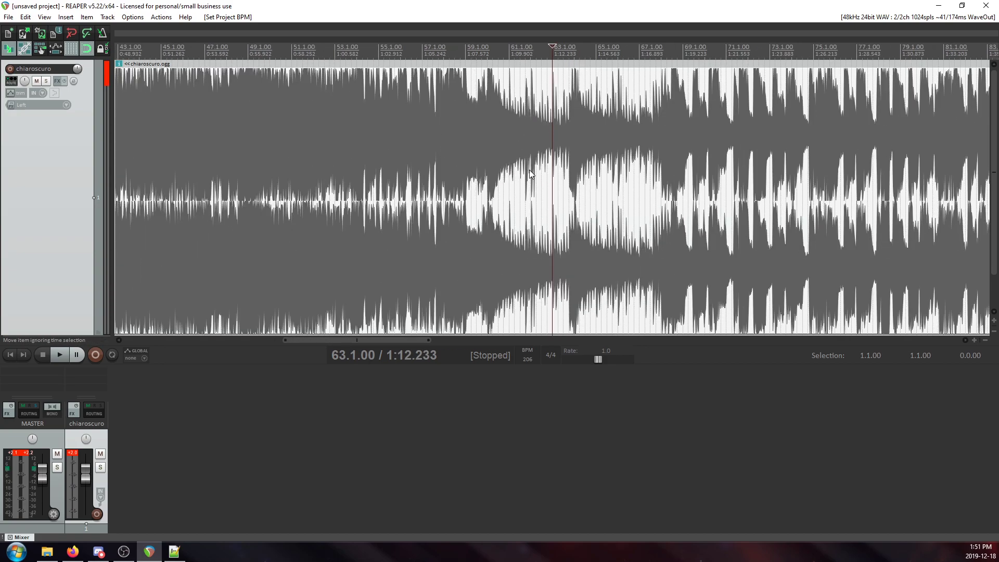
pyautogui.scroll(-4, 432, 148)
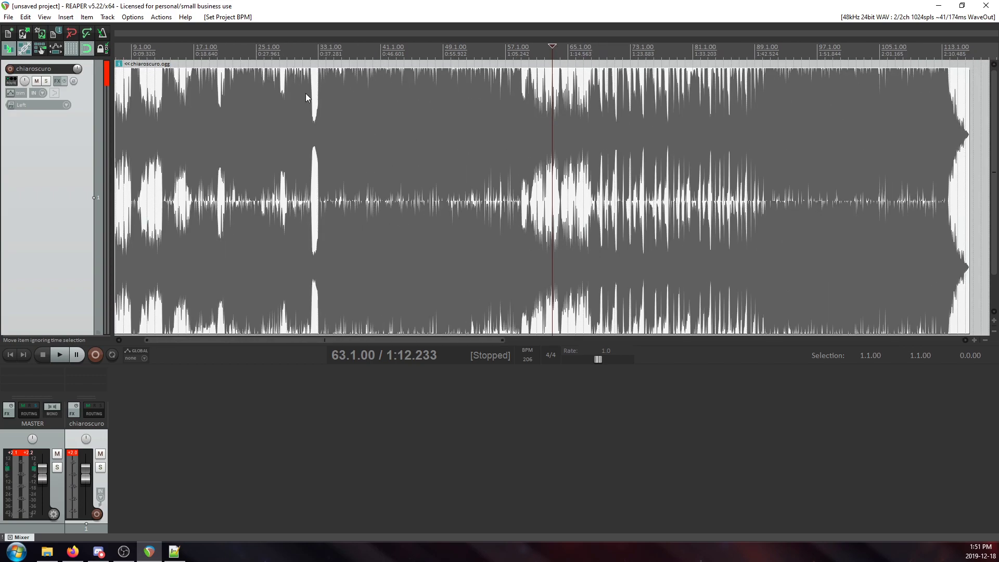
# Split the chiaroscuro.ogg item at the loud onset just after measure 33 and delete the part before it.
pyautogui.click(323, 92)
pyautogui.scroll(8, 547, 139)
pyautogui.click(461, 110)
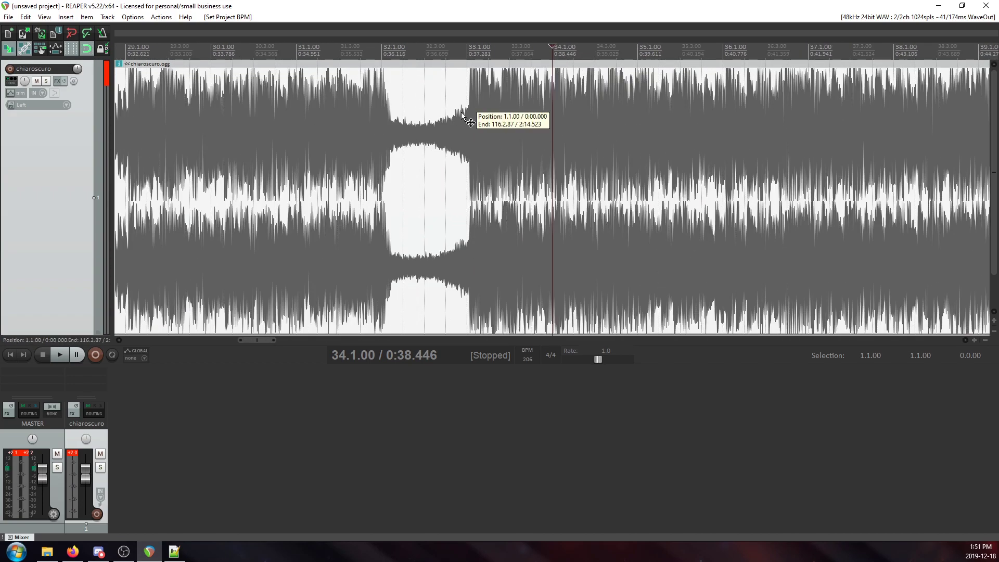
pyautogui.scroll(5, 580, 173)
pyautogui.scroll(4, 580, 173)
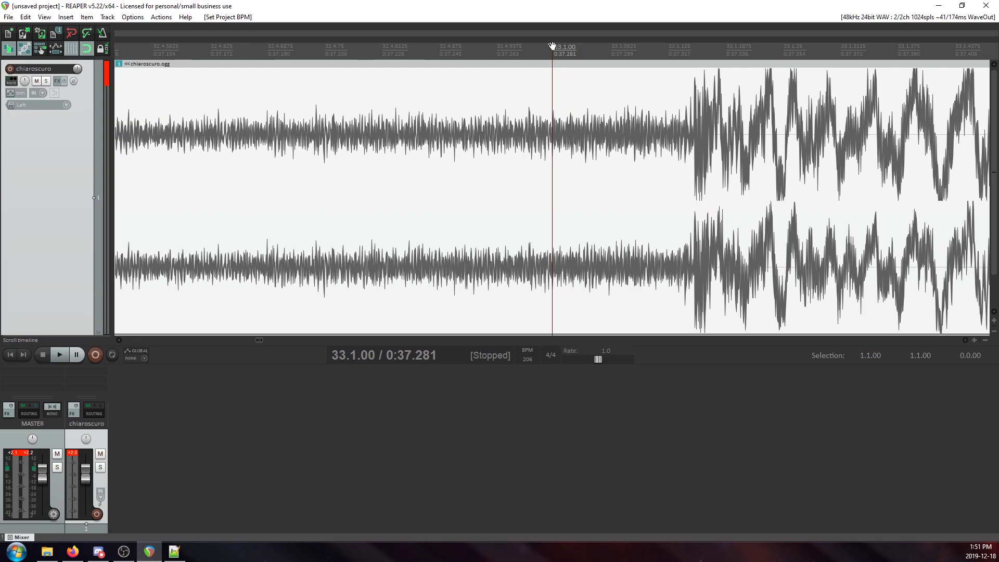
pyautogui.moveTo(625, 55); pyautogui.dragTo(694, 68)
pyautogui.press('s')
pyautogui.click(627, 131)
pyautogui.press('Delete')
# Move the remaining audio so its onset sits on 33.1.00, and extend its beginning back to the project start.
pyautogui.moveTo(763, 170); pyautogui.dragTo(614, 159)
pyautogui.scroll(-4, 549, 150)
pyautogui.scroll(-8, 535, 153)
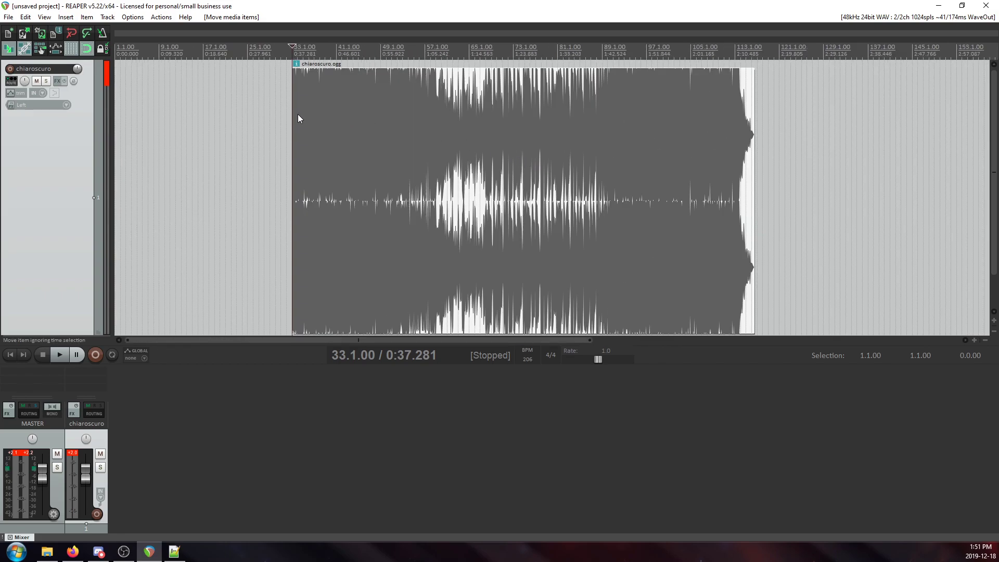
pyautogui.moveTo(294, 113); pyautogui.dragTo(137, 139)
pyautogui.press('Home')
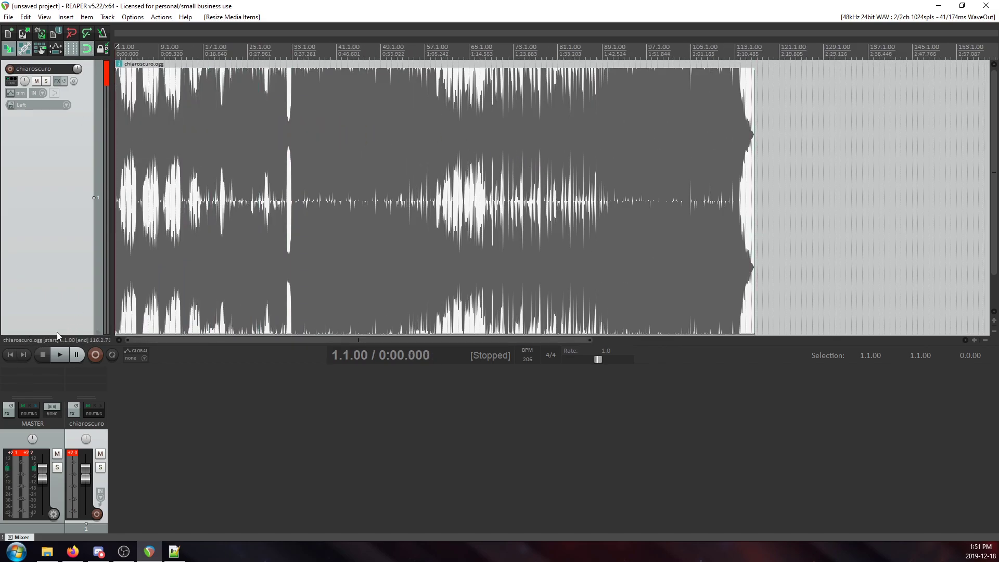
# Check the audio's alignment with the grid at the onsets of measures 5 and 13.
pyautogui.scroll(8, 366, 104)
pyautogui.click(357, 91)
pyautogui.scroll(4, 395, 129)
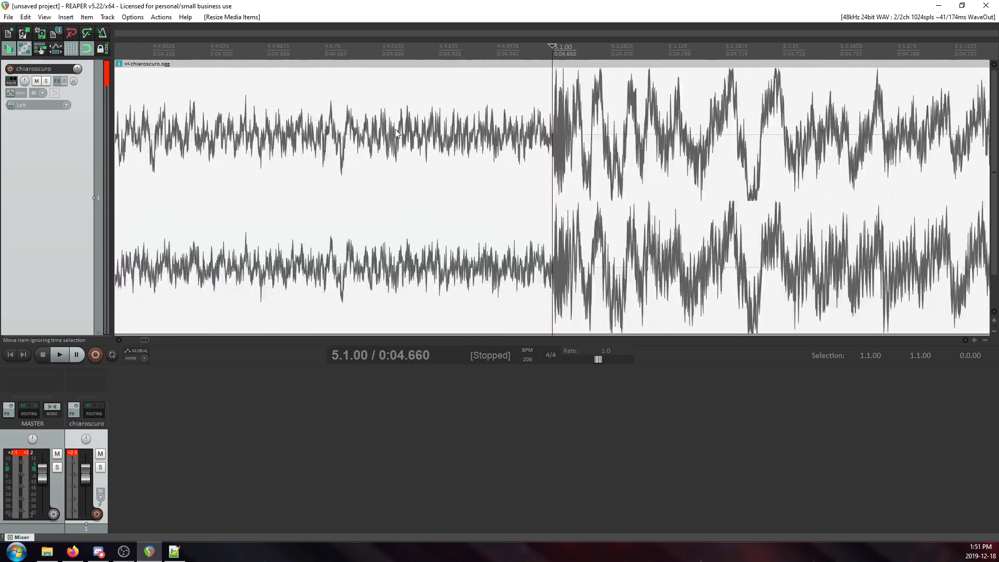
pyautogui.scroll(-6, 507, 123)
pyautogui.click(488, 109)
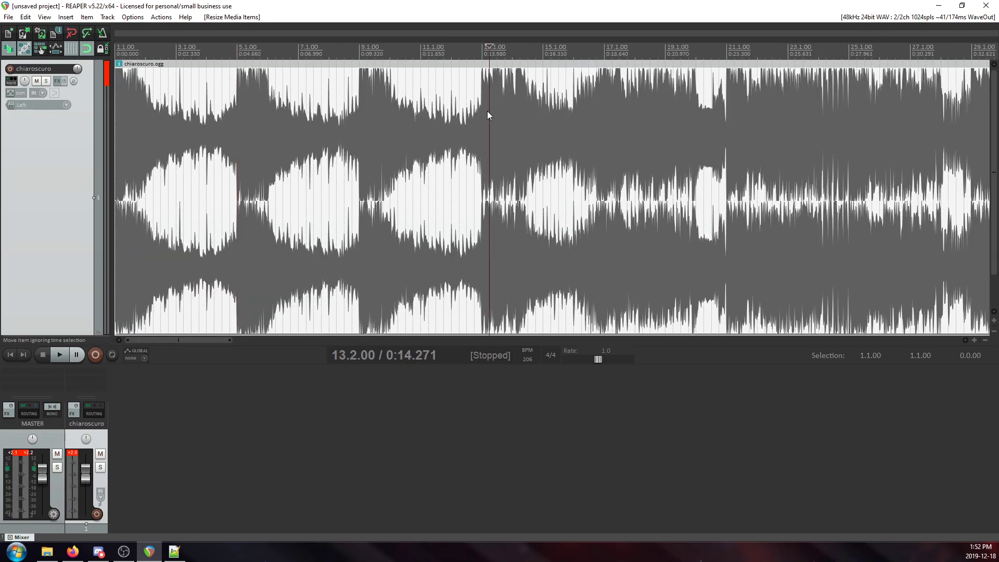
pyautogui.scroll(5, 489, 108)
pyautogui.click(493, 109)
pyautogui.scroll(6, 494, 110)
pyautogui.scroll(-3, 596, 134)
pyautogui.scroll(-6, 596, 133)
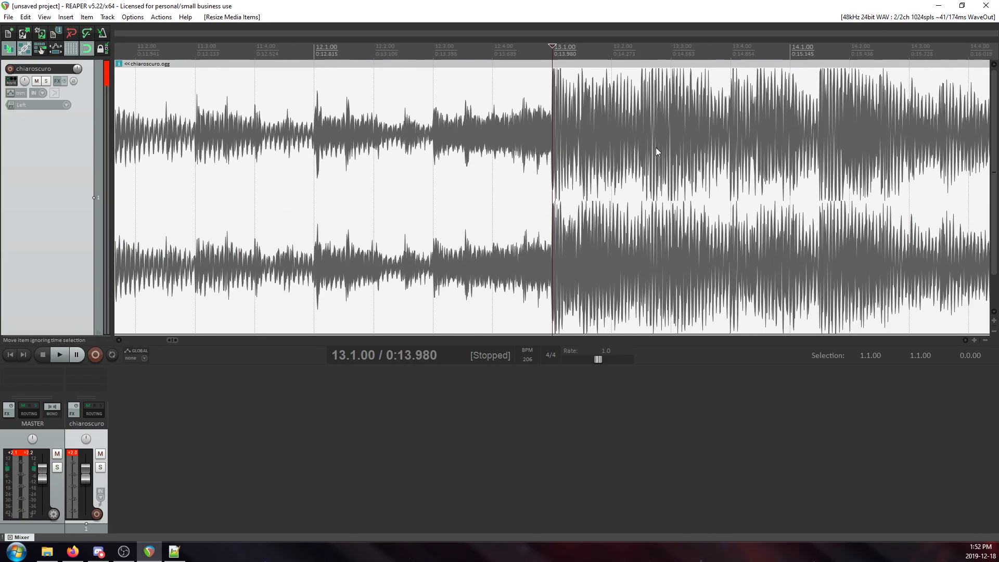
# Examine how the waveform lines up with the grid around measure 65.
pyautogui.scroll(-5, 690, 126)
pyautogui.click(564, 104)
pyautogui.scroll(4, 566, 107)
pyautogui.click(640, 130)
pyautogui.scroll(4, 639, 126)
pyautogui.scroll(-8, 657, 136)
pyautogui.press('space')
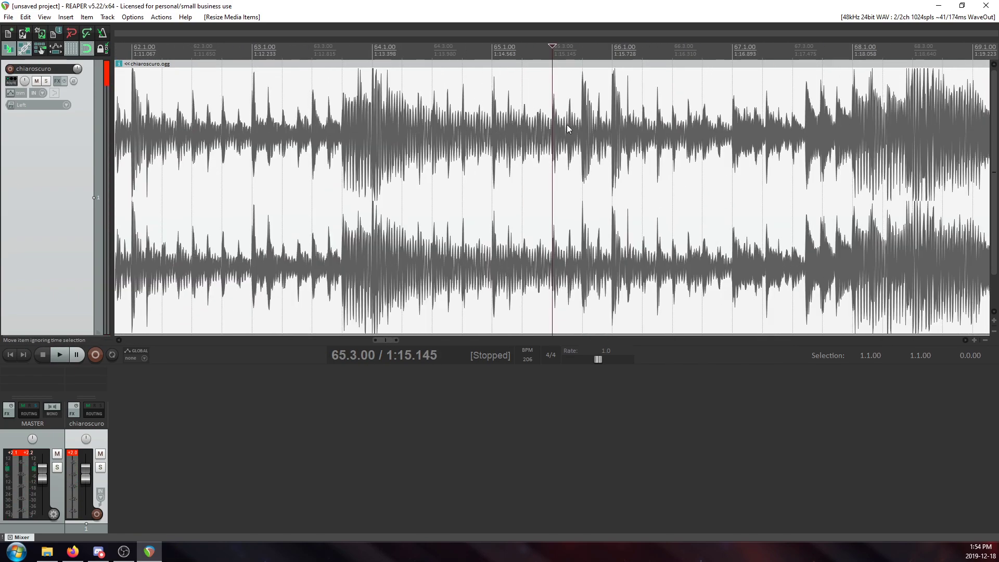
# Play the song from measure 64 and check the beats against the grid through measures 66 to 70.
pyautogui.click(371, 138)
pyautogui.press('space')
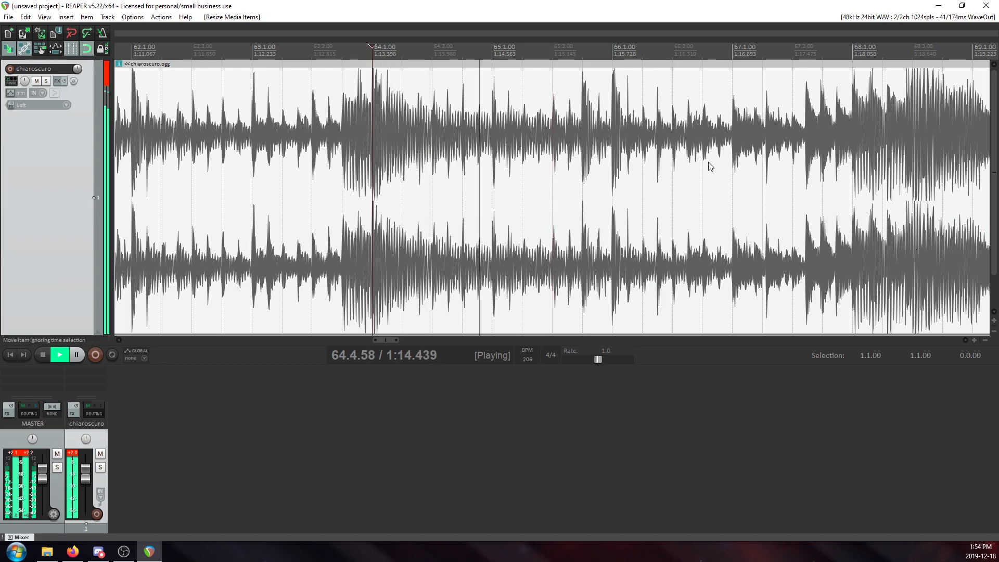
pyautogui.click(620, 157)
pyautogui.scroll(4, 620, 158)
pyautogui.scroll(-3, 621, 159)
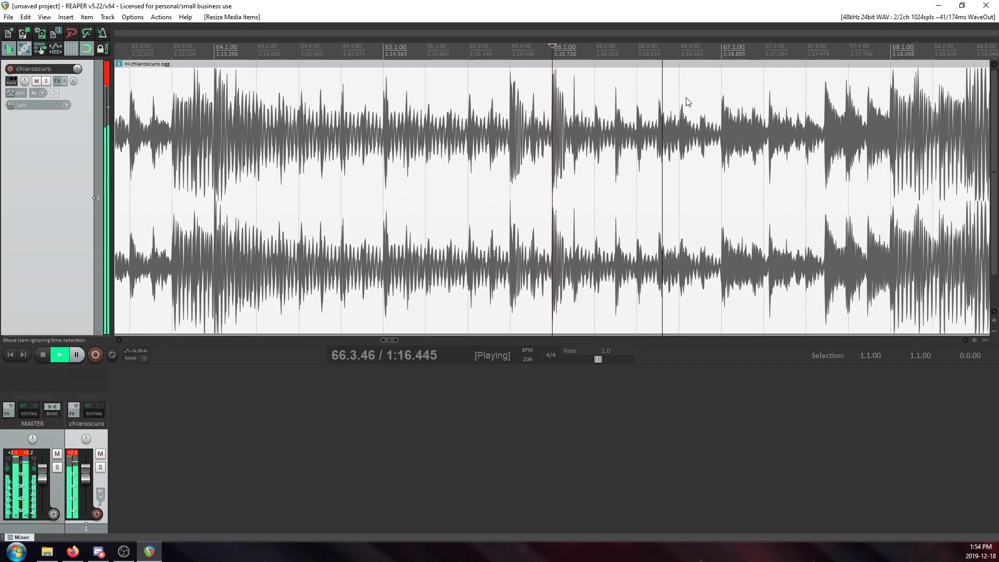
pyautogui.click(809, 144)
pyautogui.scroll(3, 740, 144)
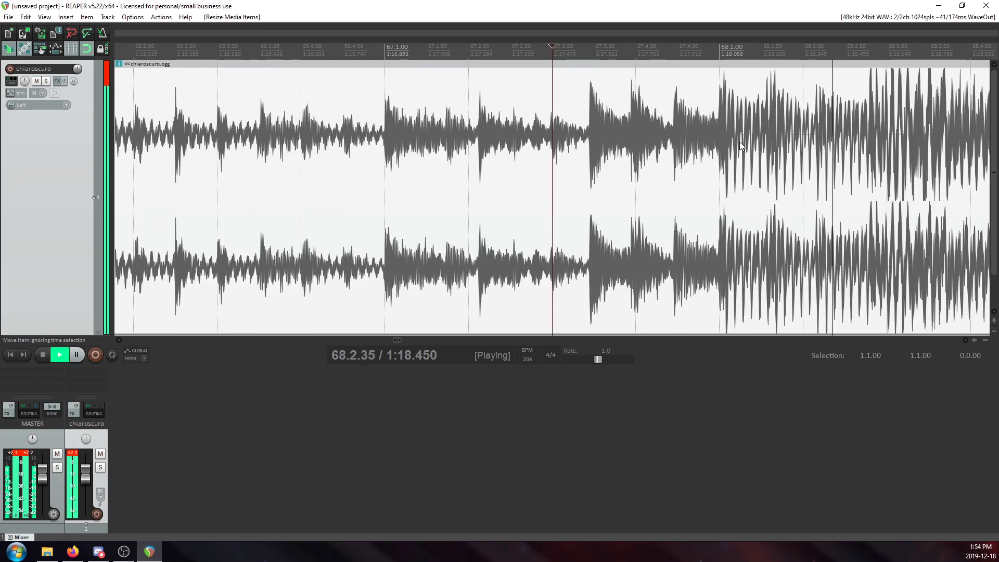
pyautogui.scroll(-4, 726, 128)
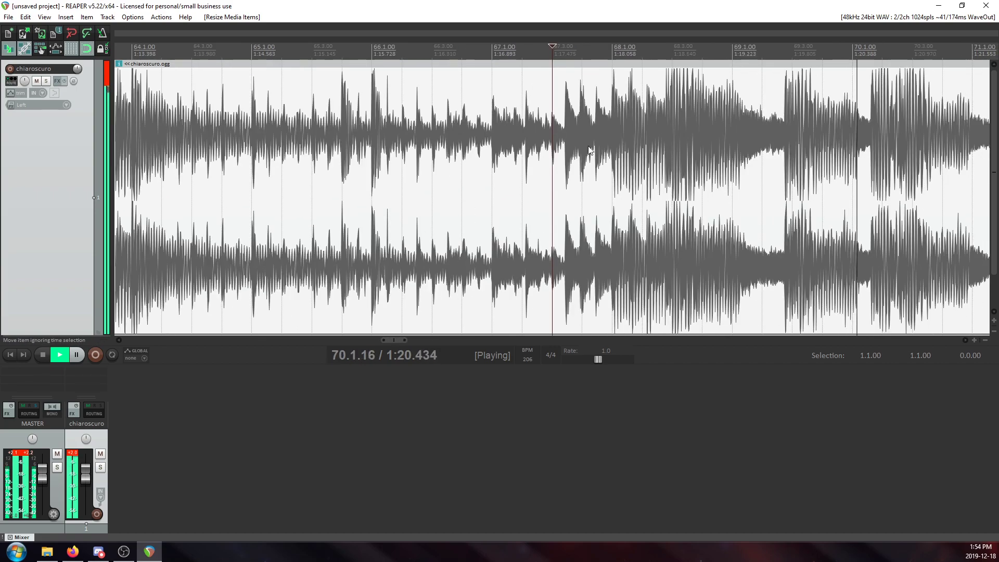
pyautogui.scroll(3, 598, 161)
pyautogui.press('space')
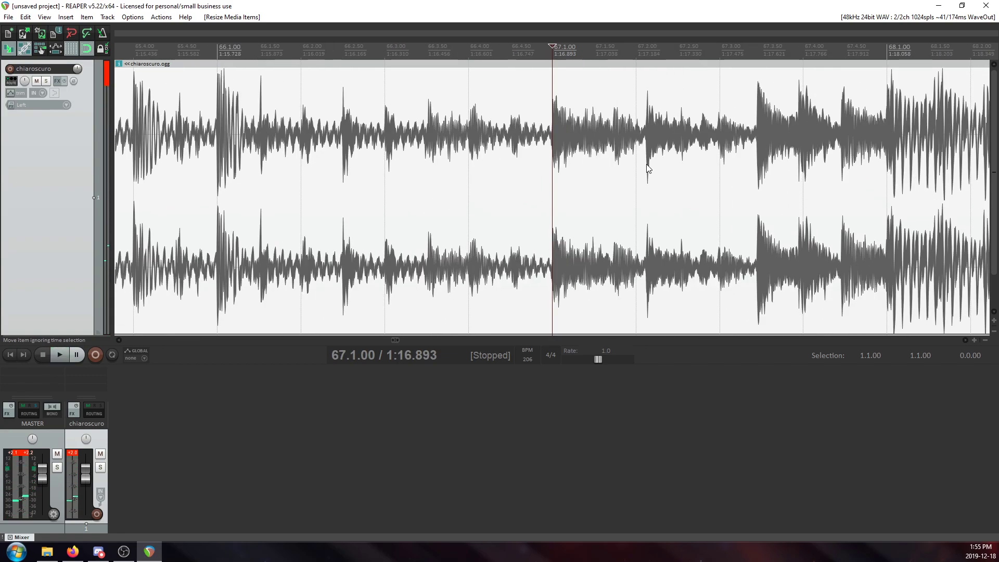
# Replay the audio from 67.1.00 and inspect the transient near beat 2 of measure 67 against the grid.
pyautogui.scroll(1, 646, 161)
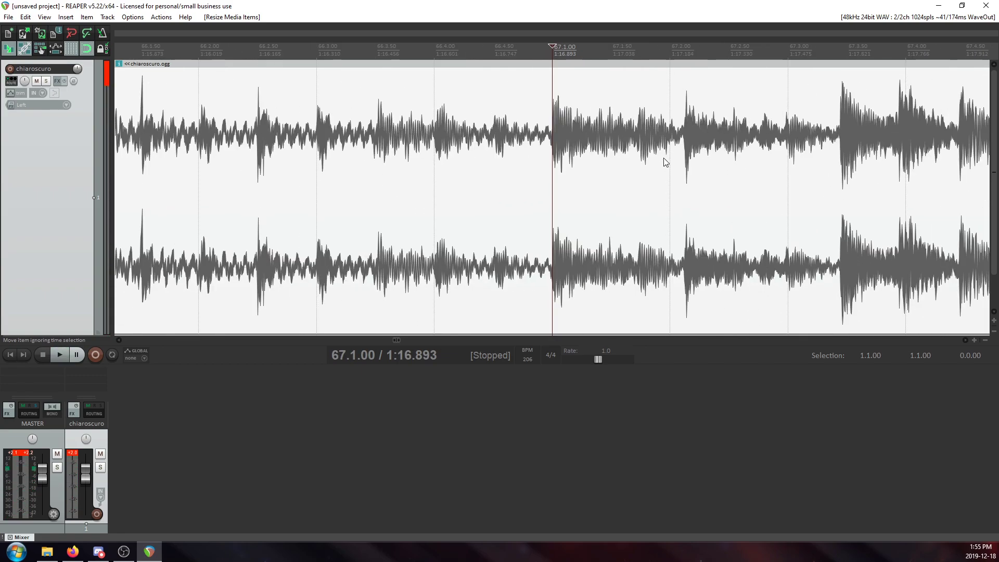
pyautogui.scroll(-3, 686, 156)
pyautogui.press('space')
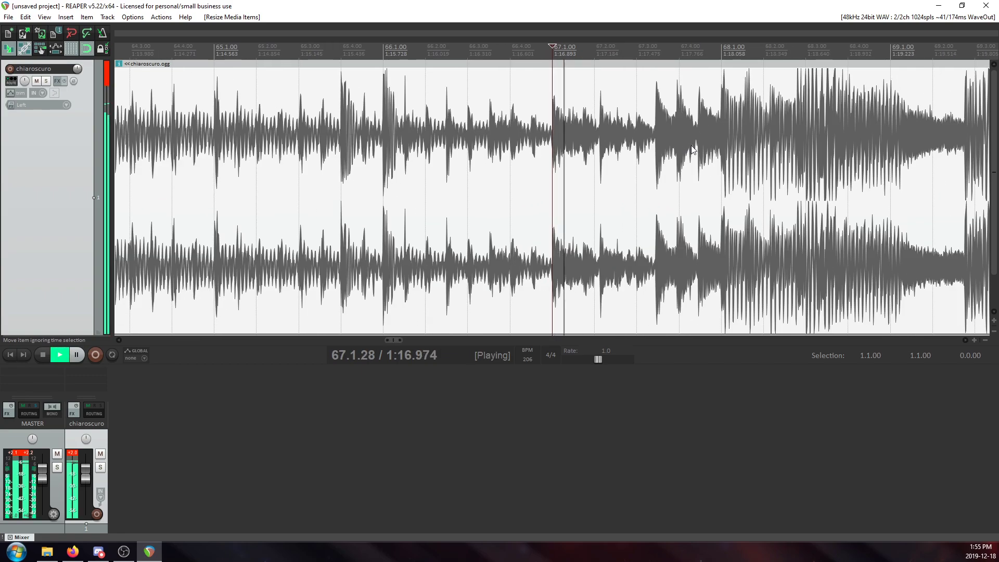
pyautogui.press('space')
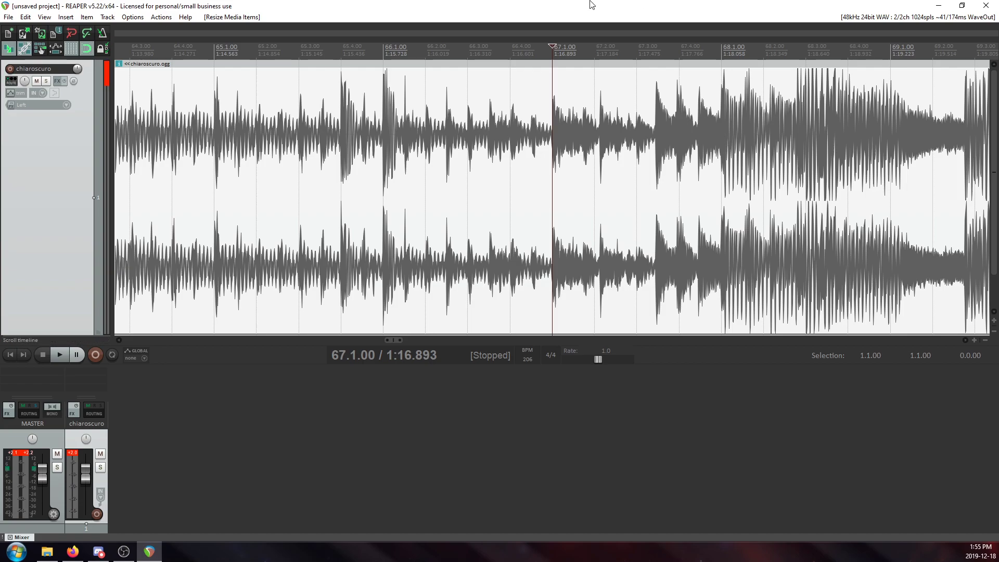
pyautogui.scroll(3, 607, 141)
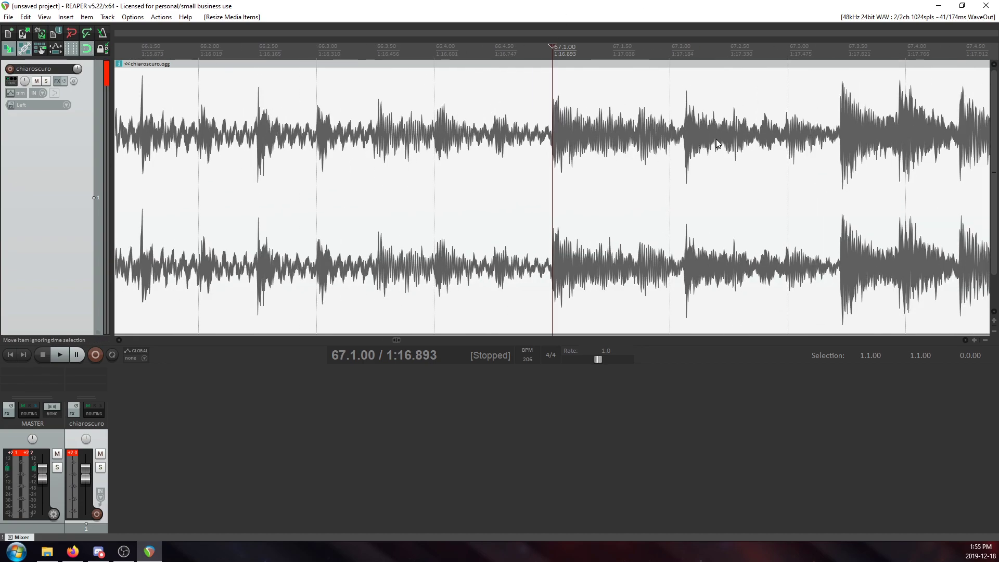
pyautogui.scroll(2, 674, 126)
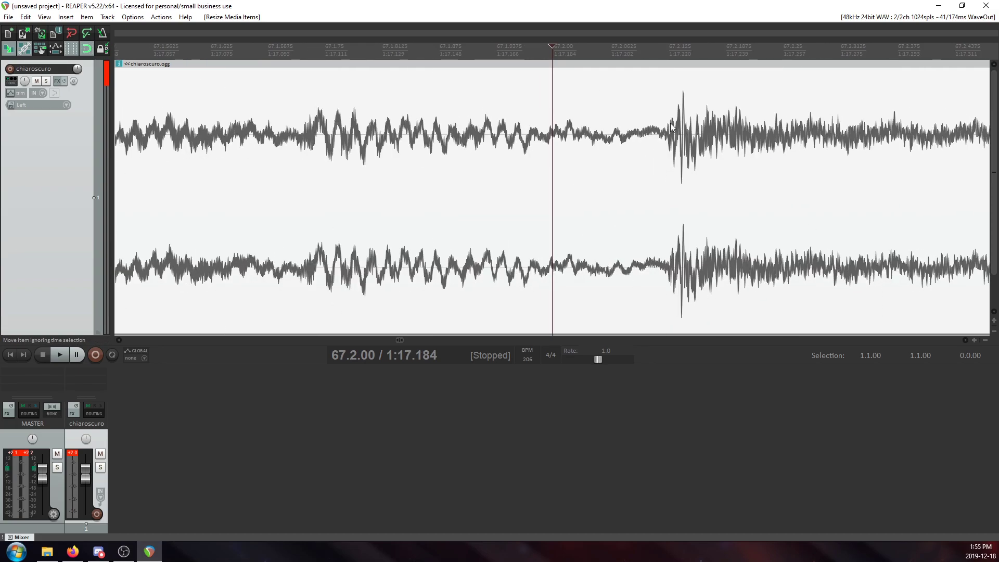
pyautogui.scroll(-5, 674, 126)
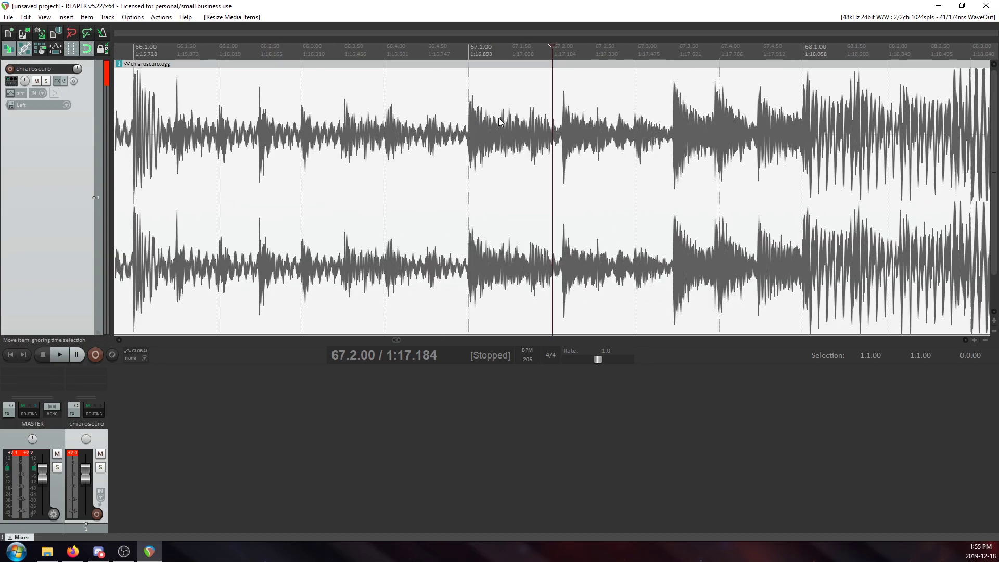
# Add a tempo marker of 206 BPM at 67.1.00.
pyautogui.click(469, 133)
pyautogui.hotkey('shift', 'c')
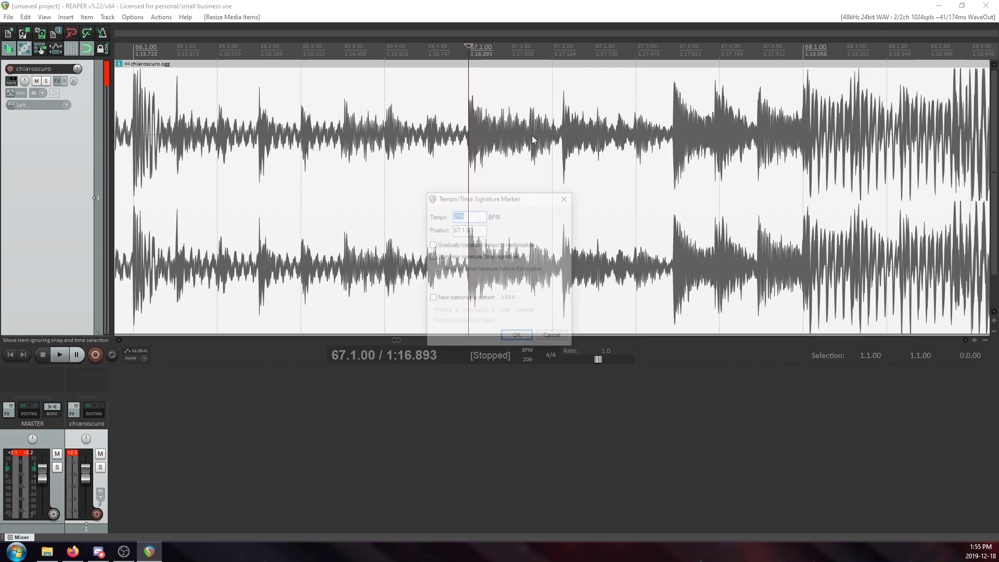
pyautogui.click(516, 337)
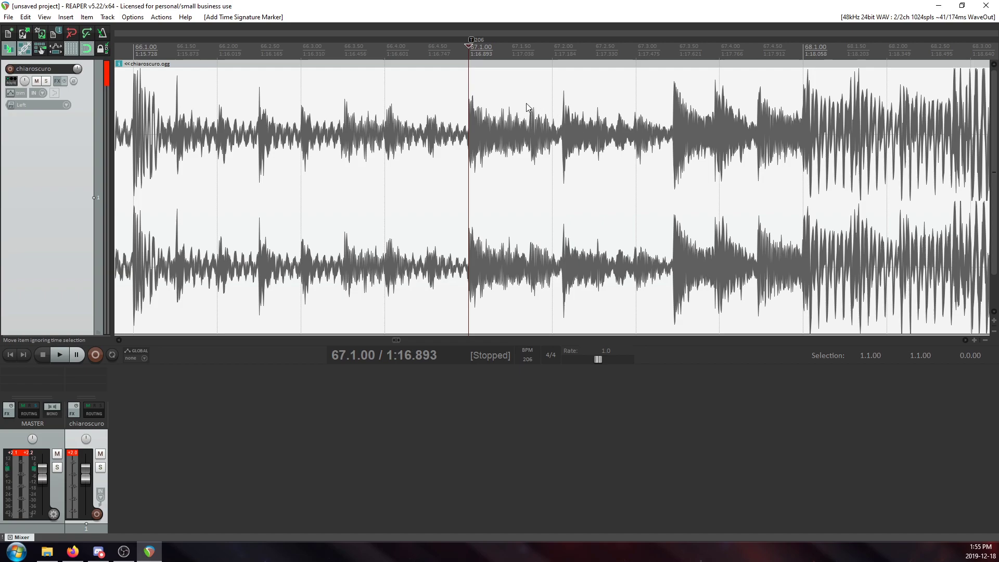
# Review the settings of the tempo marker at 67.1.00 and keep them as they are.
pyautogui.hotkey('shift', 'c')
pyautogui.moveTo(503, 196); pyautogui.dragTo(508, 159)
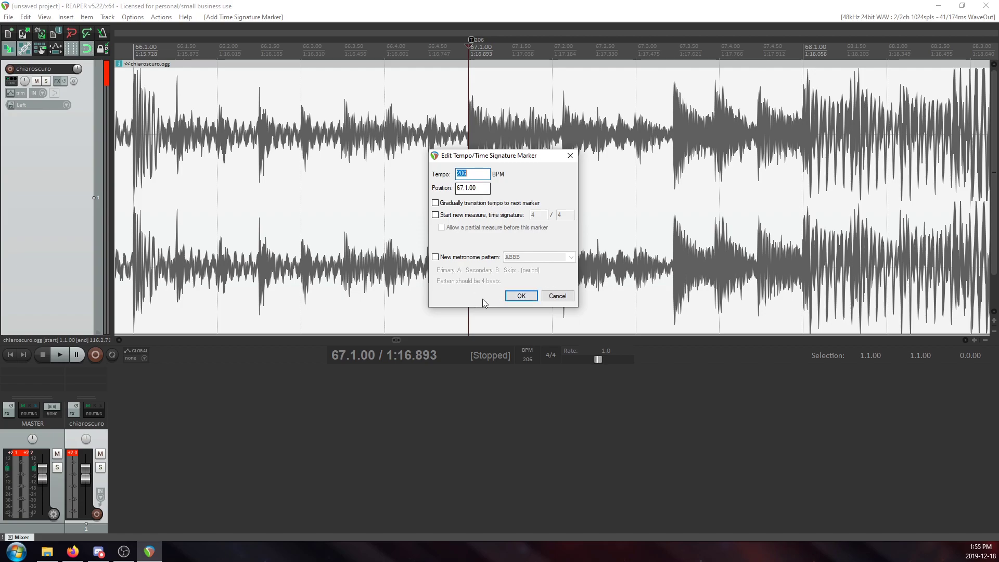
pyautogui.click(518, 296)
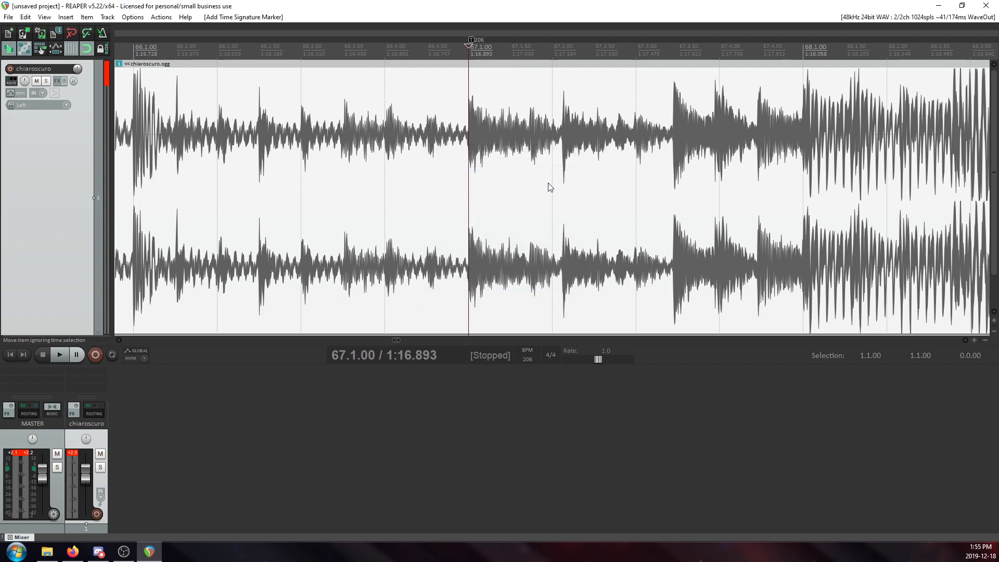
# Add a tempo marker of 206 BPM at 67.2.00.
pyautogui.click(549, 162)
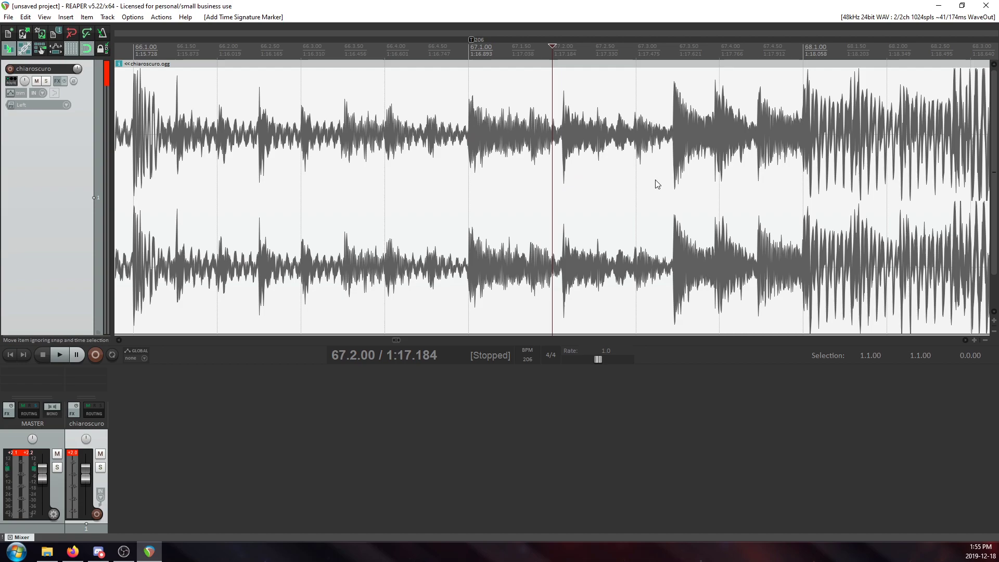
pyautogui.hotkey('shift', 'c')
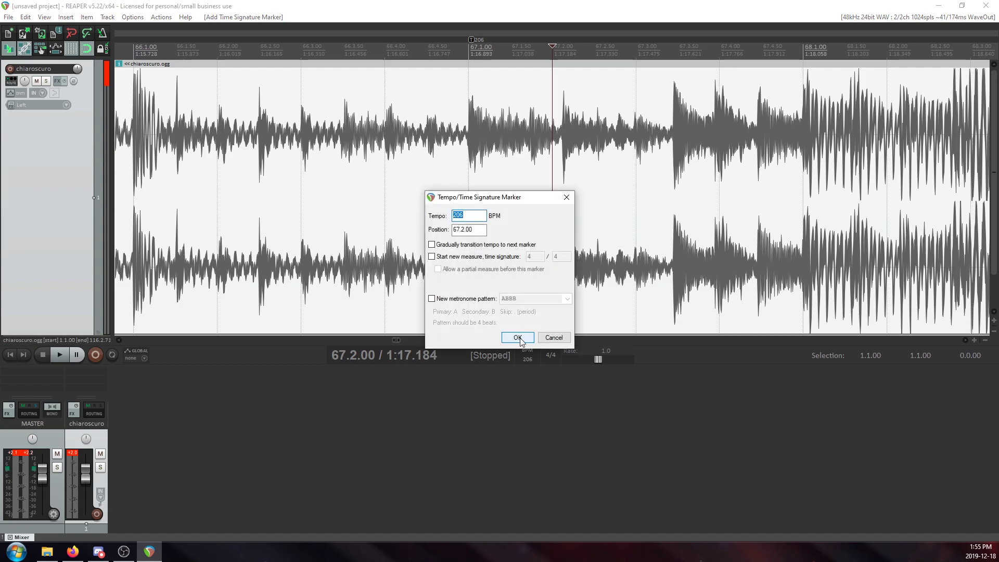
pyautogui.click(518, 338)
# Move the tempo marker at 67.2.00 onto the start of its transient, at about 1:17.221.
pyautogui.scroll(5, 639, 92)
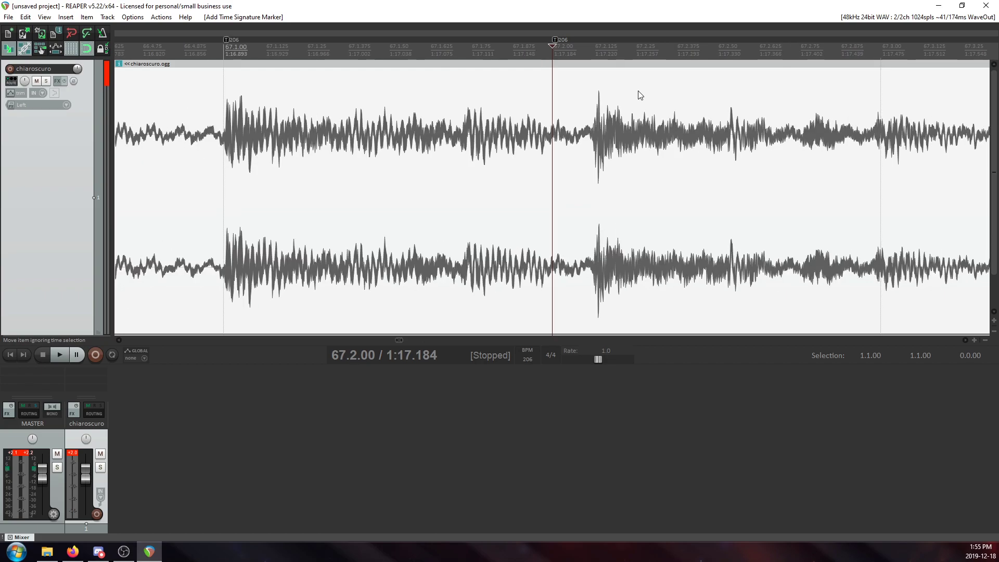
pyautogui.scroll(-1, 553, 42)
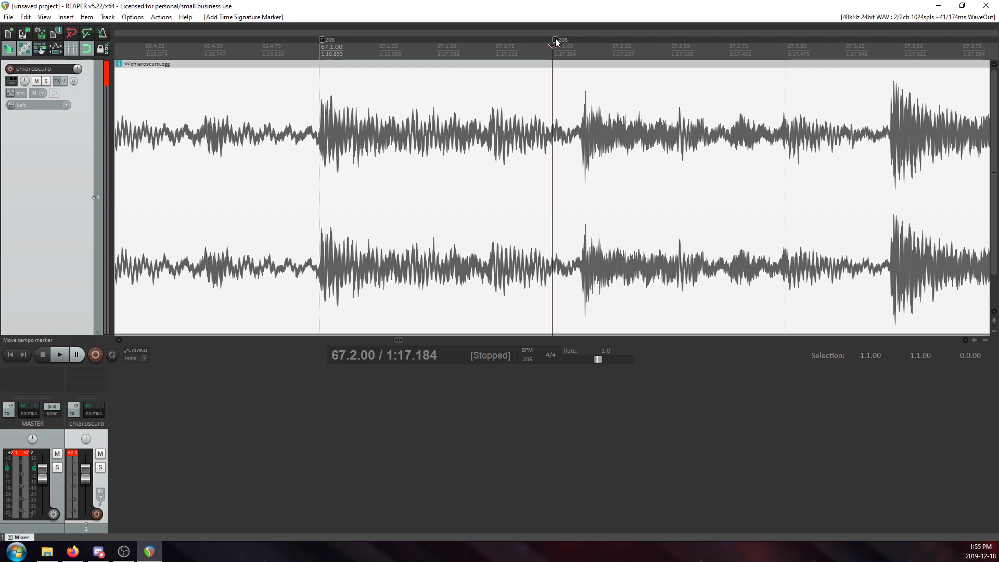
pyautogui.moveTo(554, 39); pyautogui.dragTo(586, 45)
pyautogui.click(580, 132)
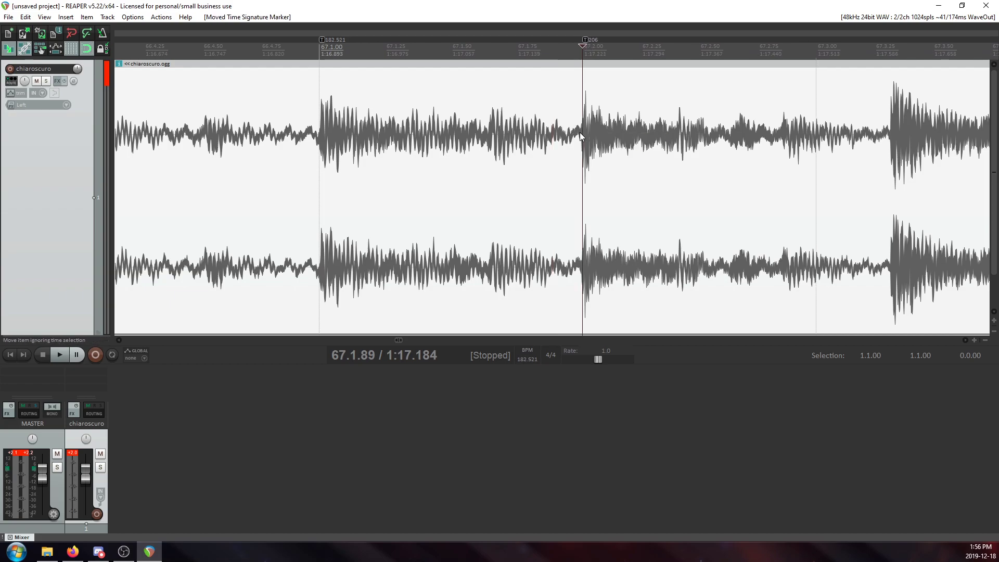
pyautogui.scroll(5, 582, 157)
pyautogui.scroll(3, 583, 166)
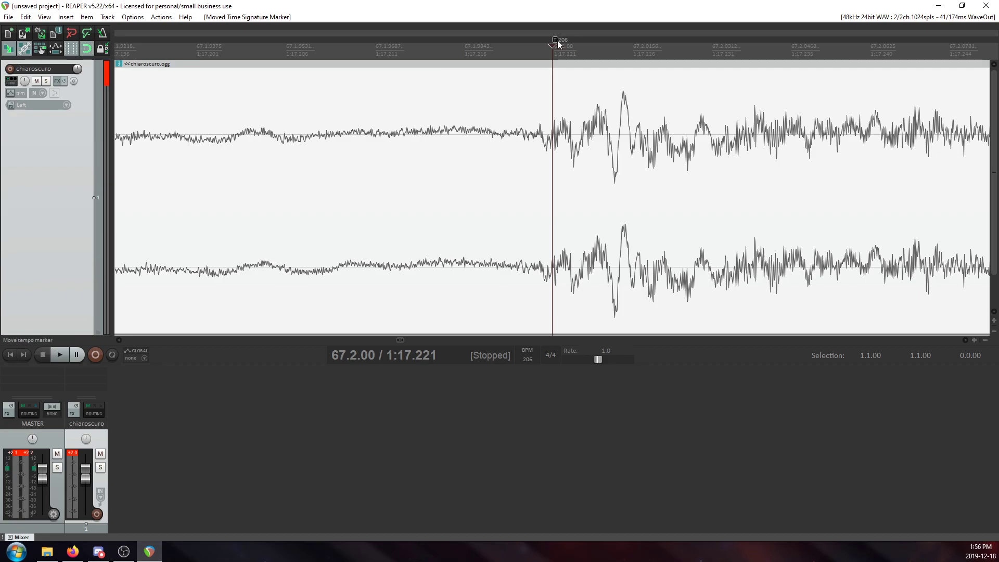
pyautogui.moveTo(555, 39); pyautogui.dragTo(547, 40)
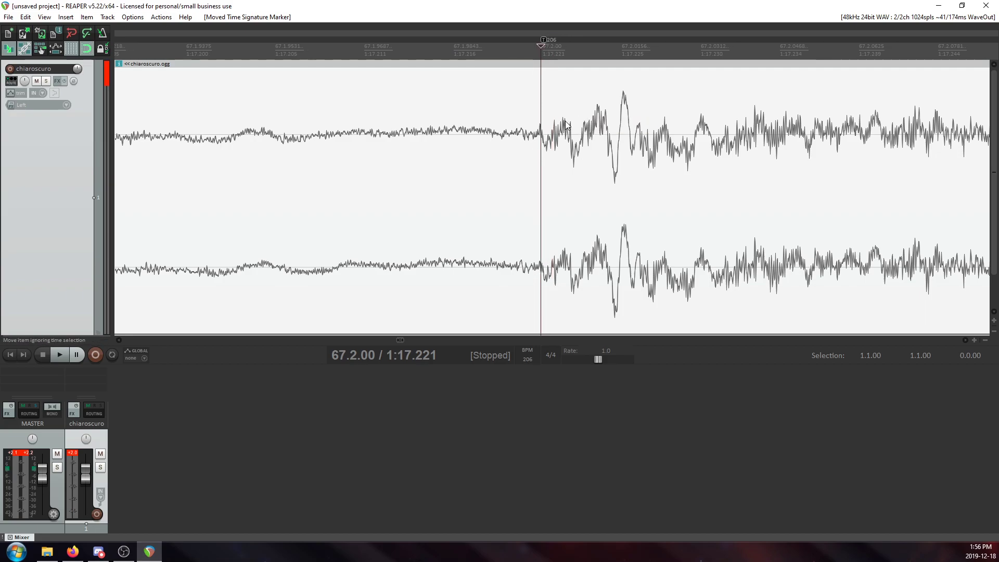
pyautogui.scroll(-8, 573, 139)
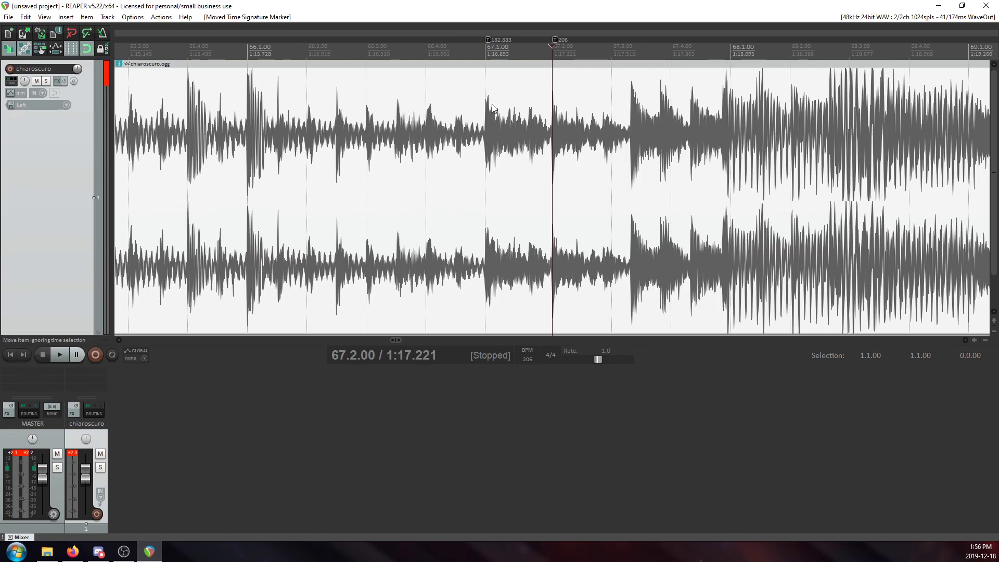
# Play the song from 66.4.00 and check the adjusted beats in measure 67 against the grid.
pyautogui.click(485, 107)
pyautogui.click(217, 101)
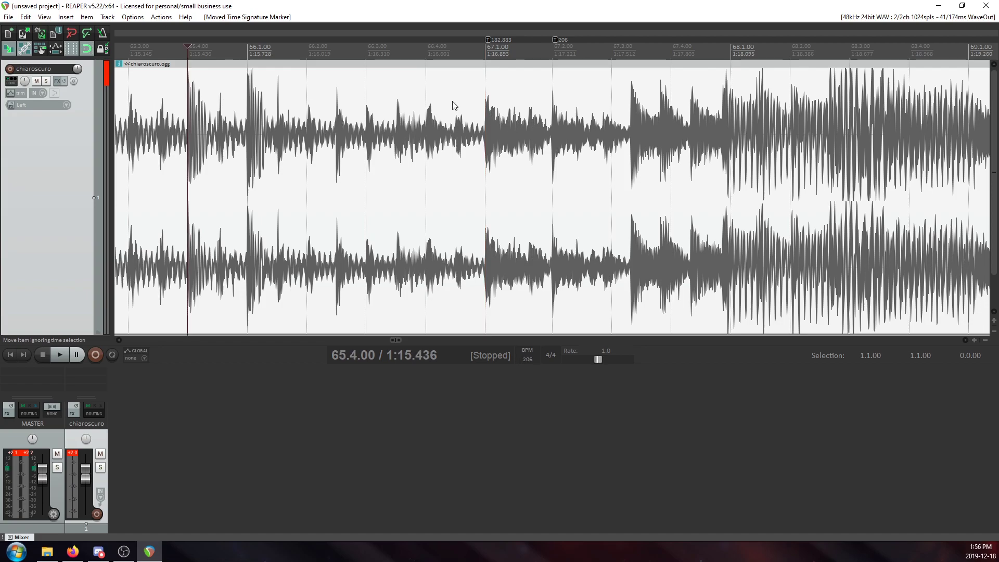
pyautogui.click(434, 110)
pyautogui.press('space')
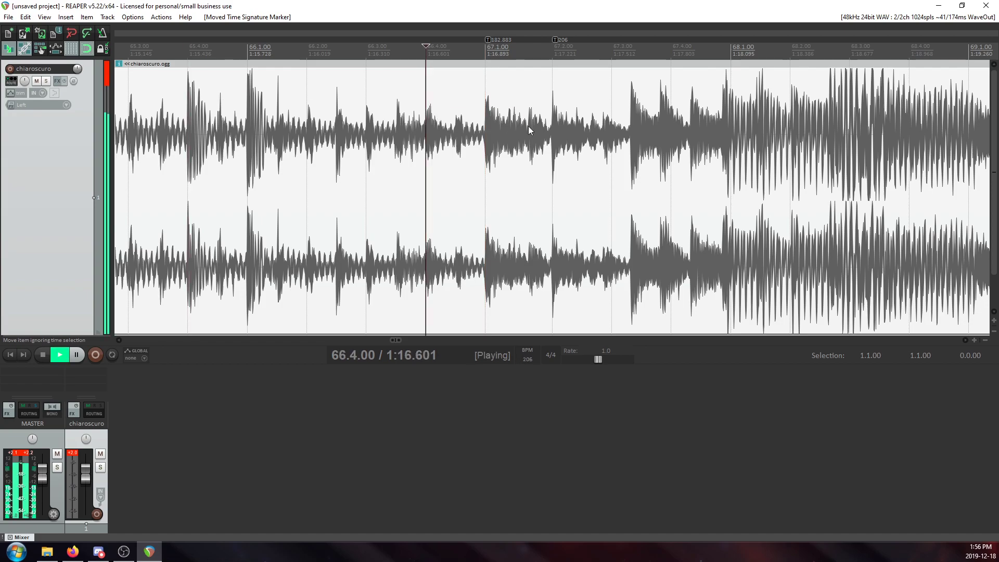
pyautogui.click(591, 130)
pyautogui.press('space')
# Add a tempo marker of 206 BPM at 67.3.00.
pyautogui.scroll(1, 637, 146)
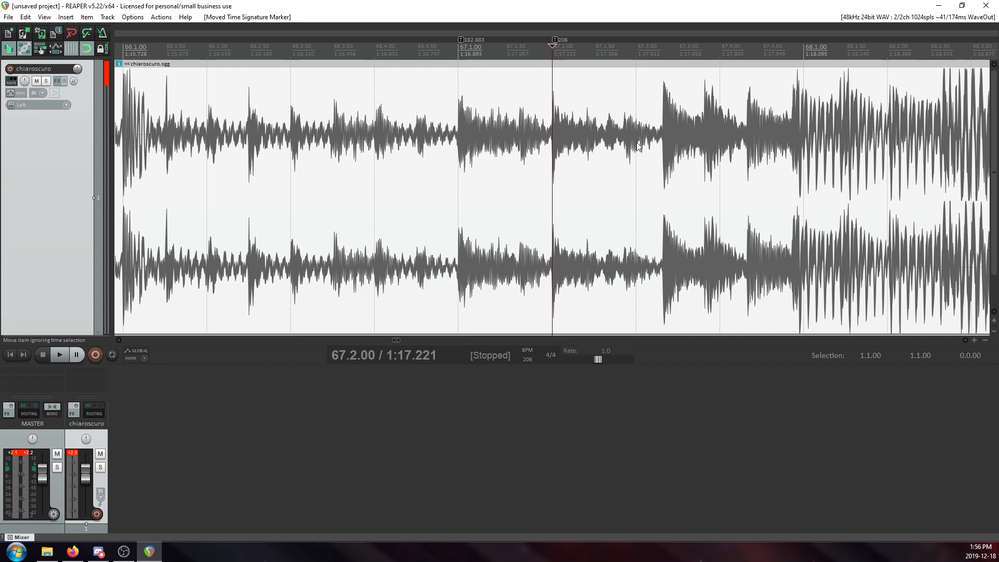
pyautogui.click(637, 145)
pyautogui.hotkey('shift', 'c')
pyautogui.click(518, 335)
# Move the tempo marker at 67.3.00 onto the next strong transient, at about 1:17.606.
pyautogui.moveTo(637, 41); pyautogui.dragTo(663, 45)
pyautogui.click(672, 111)
pyautogui.scroll(5, 638, 115)
pyautogui.scroll(-6, 638, 114)
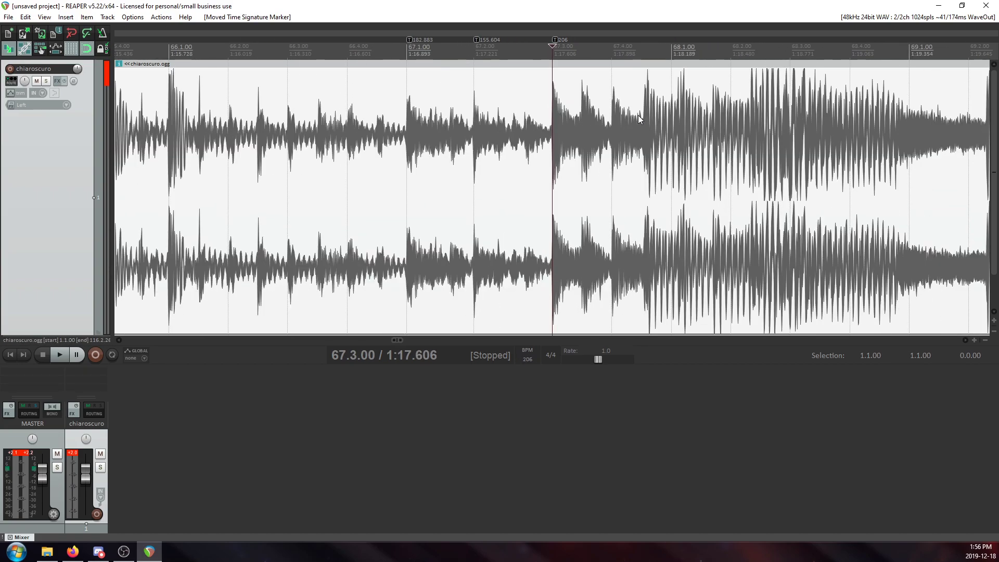
# Examine how the transients at beats 3 and 4 of measure 67 line up with the grid.
pyautogui.click(619, 123)
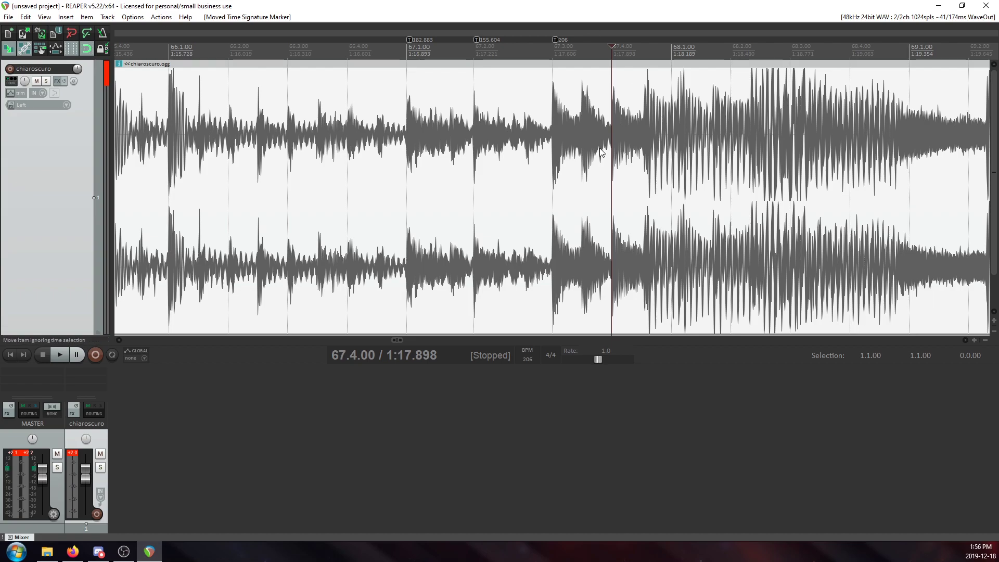
pyautogui.click(561, 164)
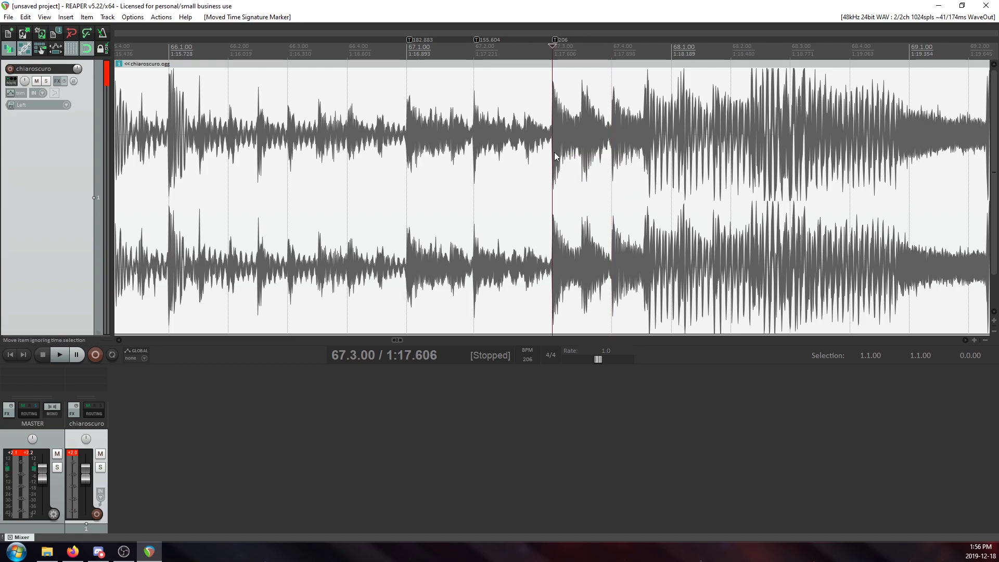
pyautogui.scroll(6, 641, 155)
pyautogui.scroll(-3, 641, 155)
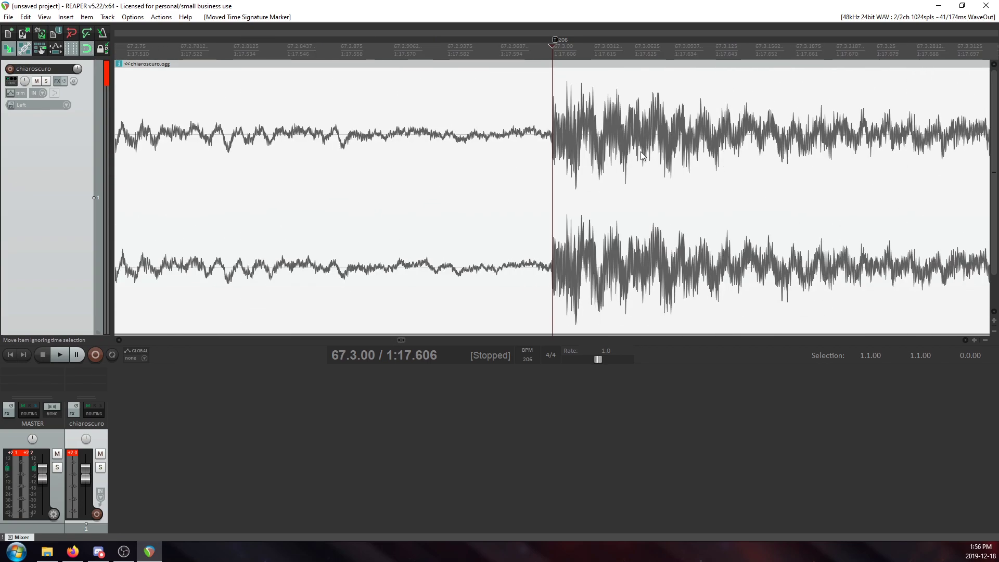
pyautogui.scroll(-2, 641, 155)
pyautogui.scroll(4, 641, 155)
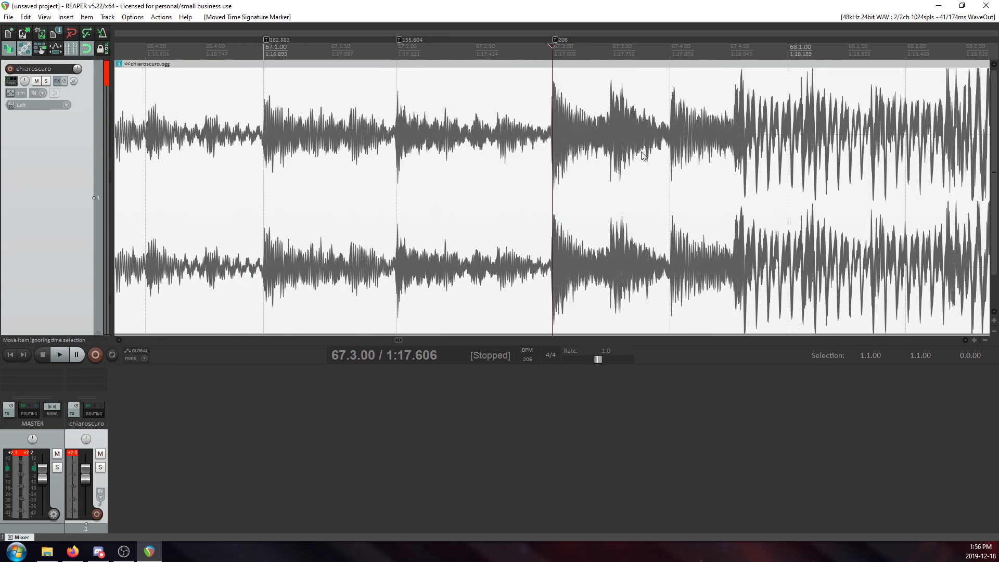
pyautogui.scroll(4, 643, 156)
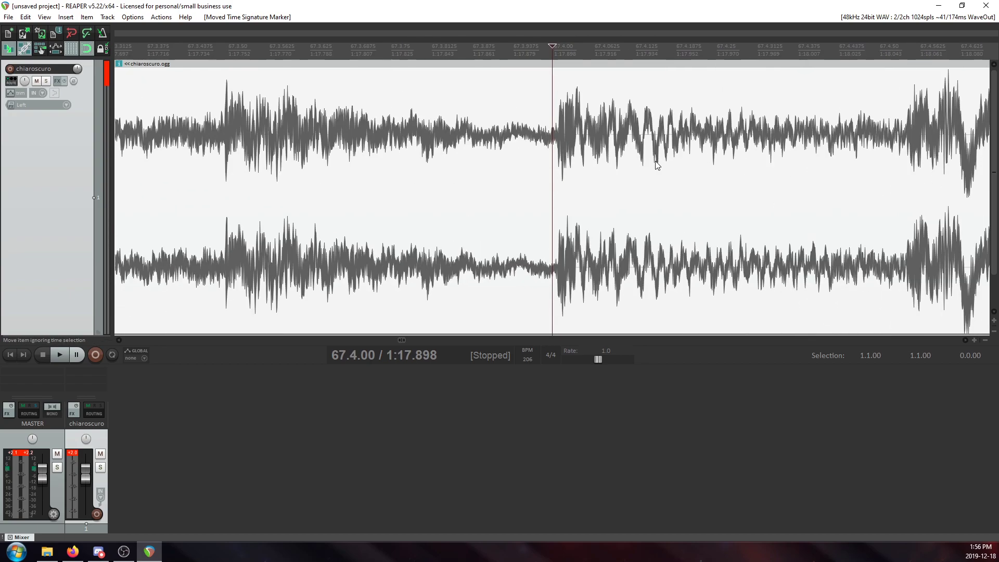
pyautogui.scroll(-6, 653, 161)
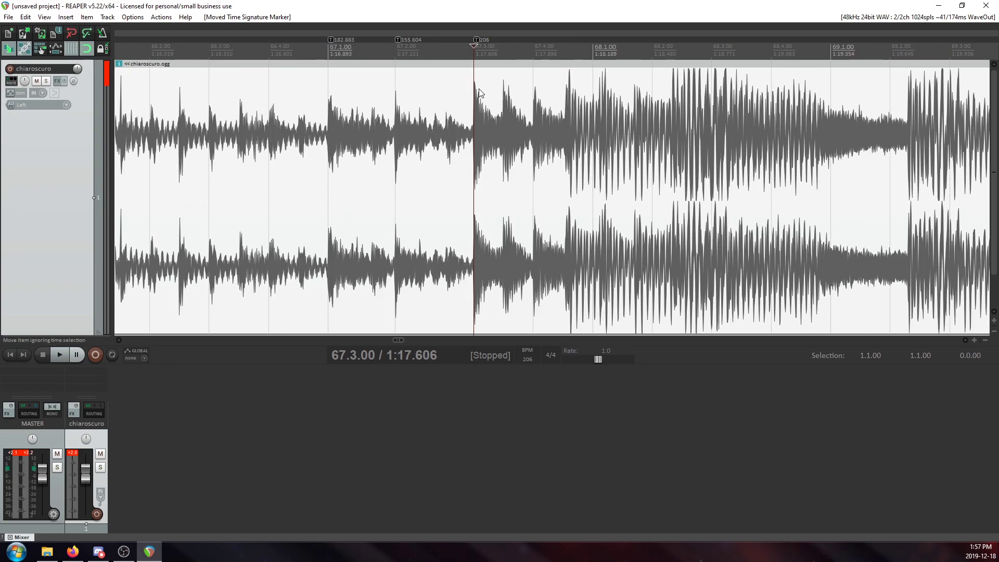
pyautogui.scroll(3, 572, 118)
pyautogui.scroll(-3, 621, 127)
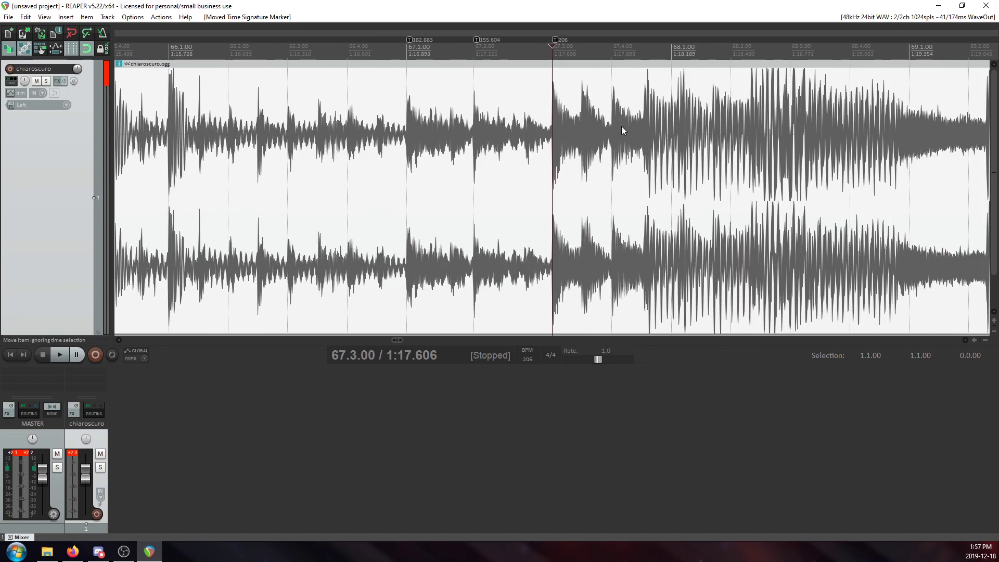
pyautogui.click(614, 130)
pyautogui.scroll(5, 576, 156)
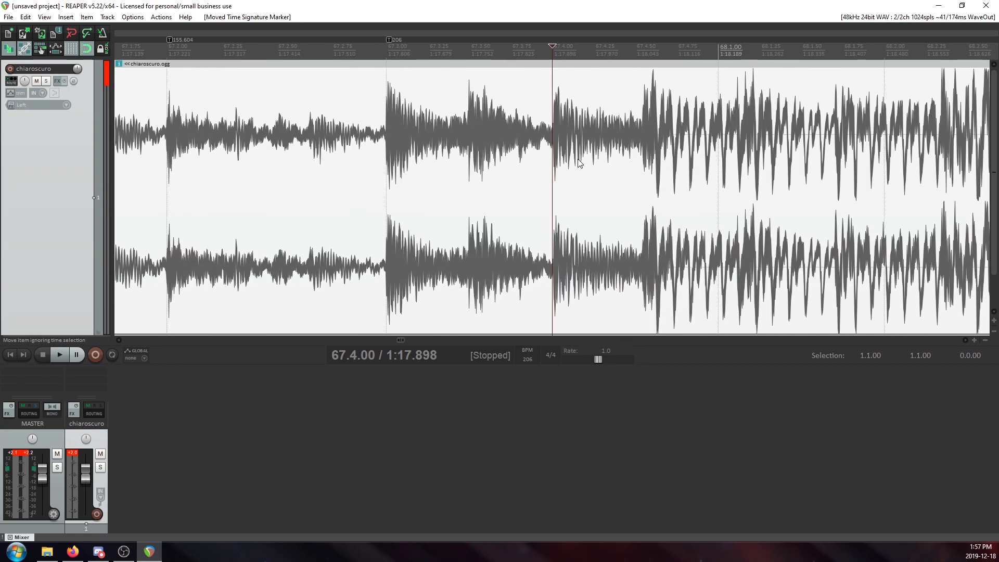
pyautogui.scroll(2, 577, 155)
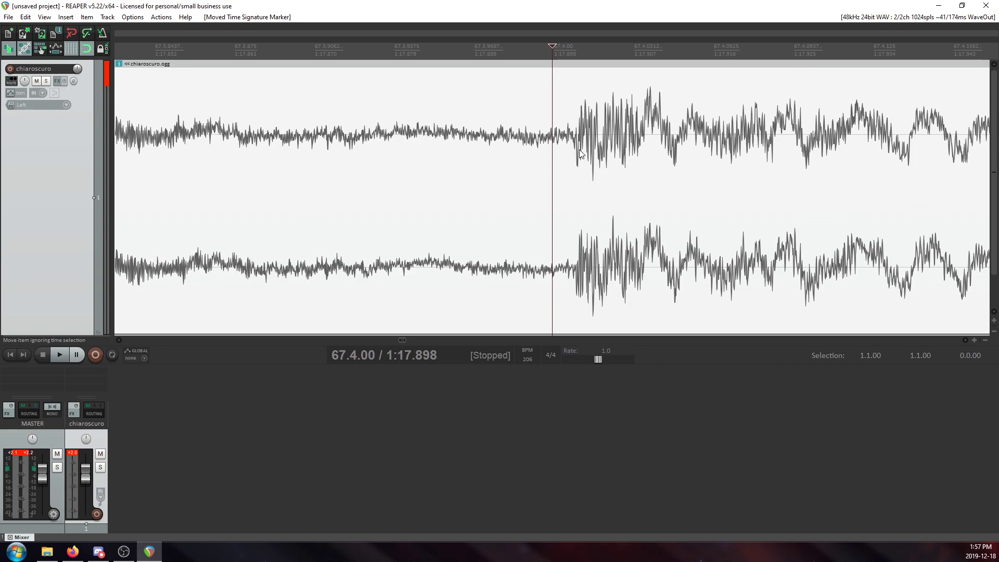
pyautogui.scroll(-6, 580, 154)
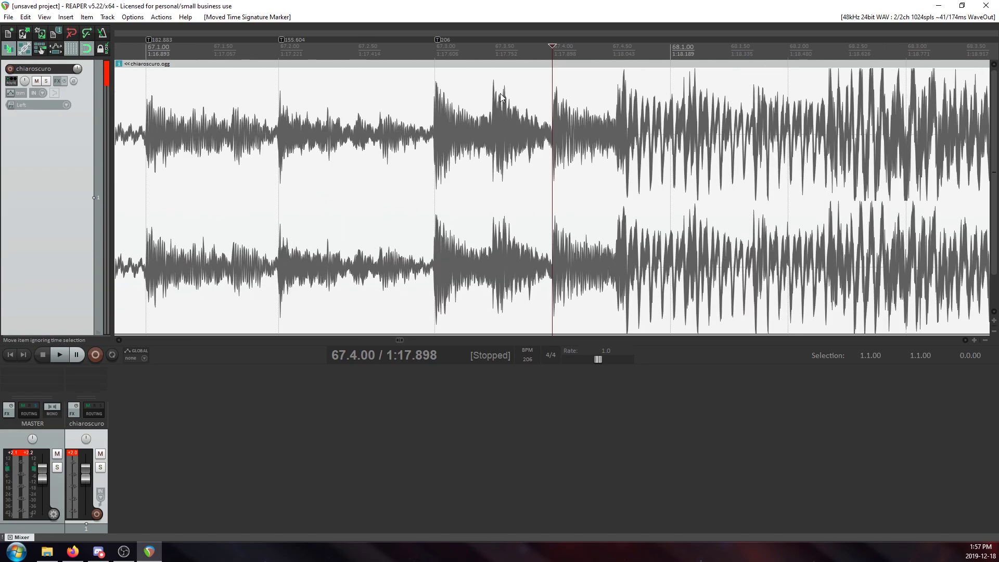
# Remove the tempo marker at 67.3.00 and check where beat 4 of measure 67 falls on the waveform.
pyautogui.scroll(-3, 614, 137)
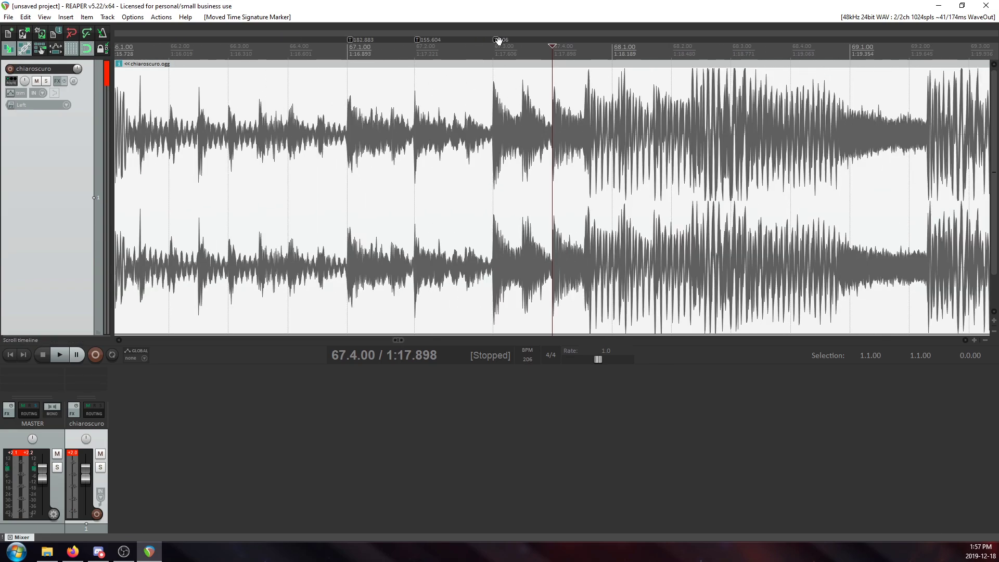
pyautogui.rightClick(498, 43)
pyautogui.click(535, 60)
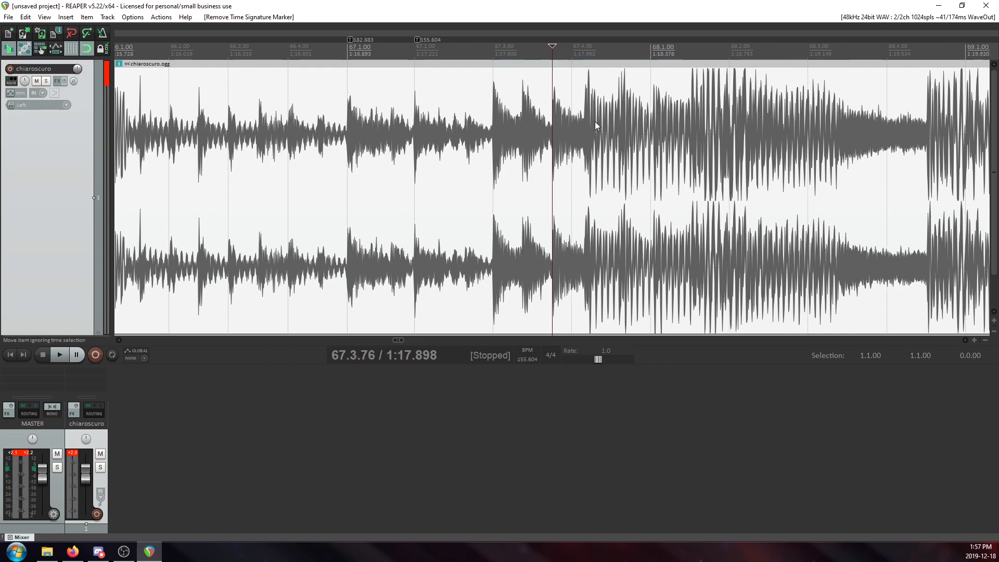
pyautogui.click(568, 133)
pyautogui.scroll(4, 570, 132)
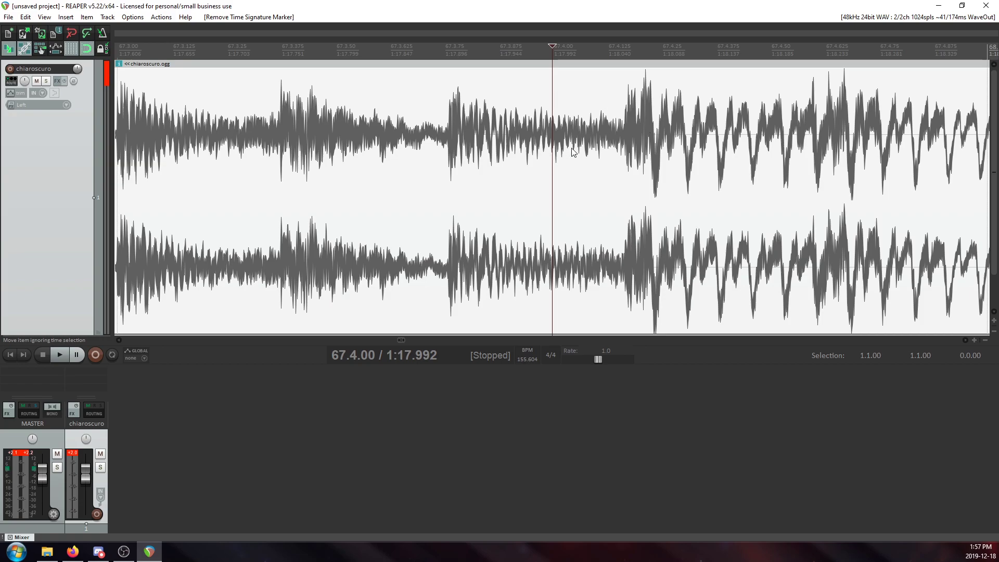
pyautogui.scroll(-4, 600, 141)
# Add a tempo marker of 155.604 BPM at 67.3.00.
pyautogui.click(489, 122)
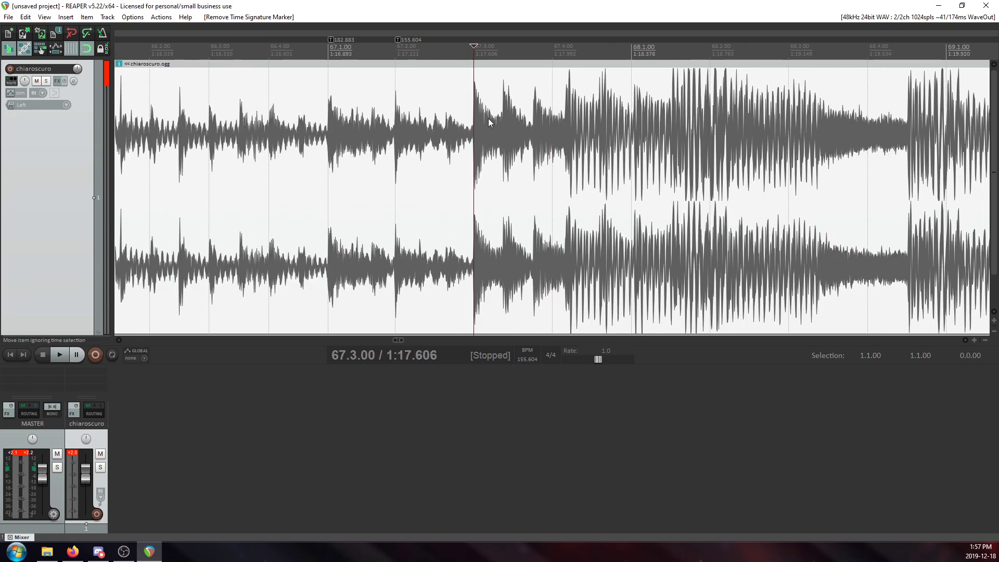
pyautogui.hotkey('shift', 'c')
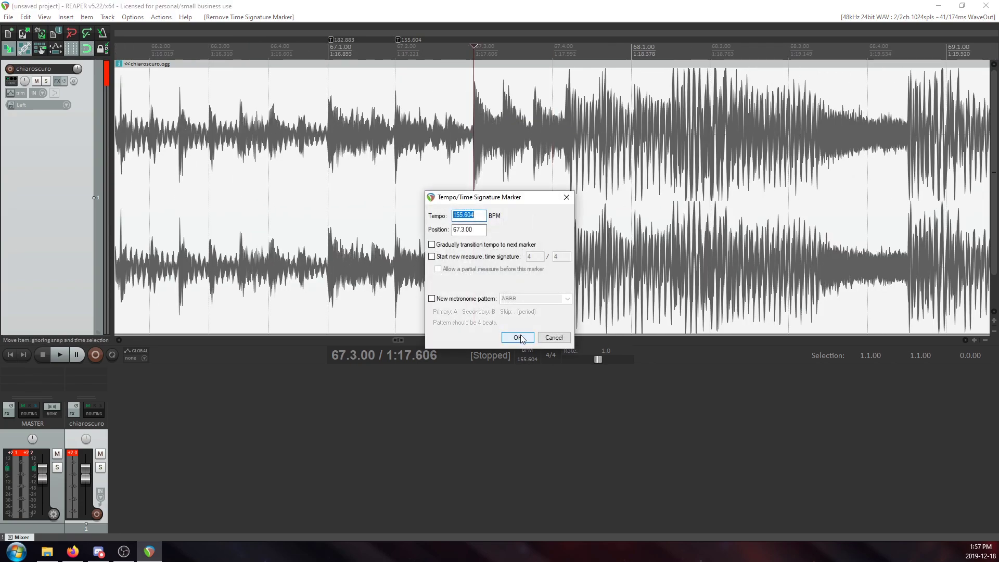
pyautogui.click(520, 338)
# Add a tempo marker of 155.604 BPM at 67.4.00.
pyautogui.click(582, 102)
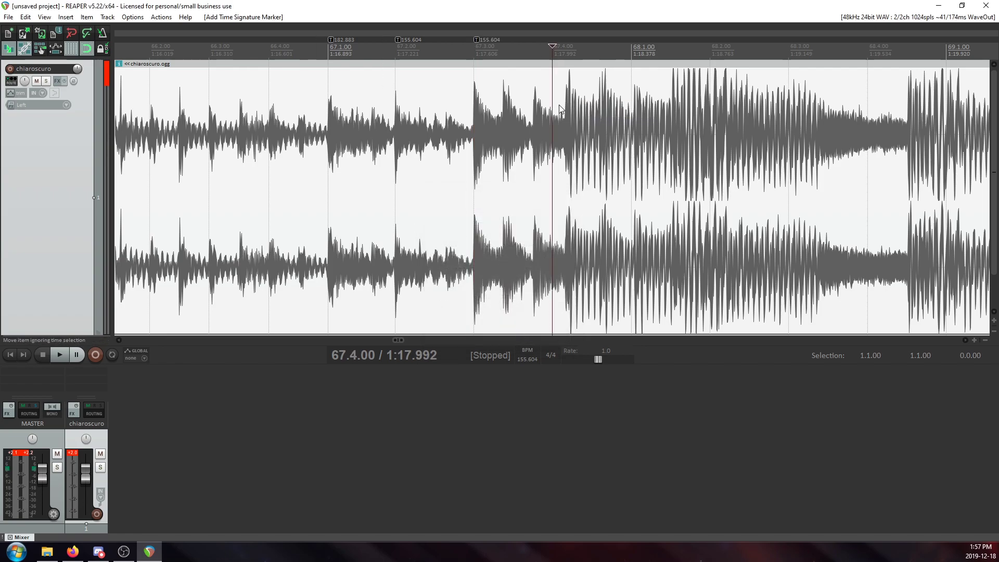
pyautogui.hotkey('shift', 'c')
pyautogui.click(515, 336)
# Move the tempo marker at 67.4.00 onto the start of the loud transient, at about 1:18.056.
pyautogui.scroll(3, 630, 52)
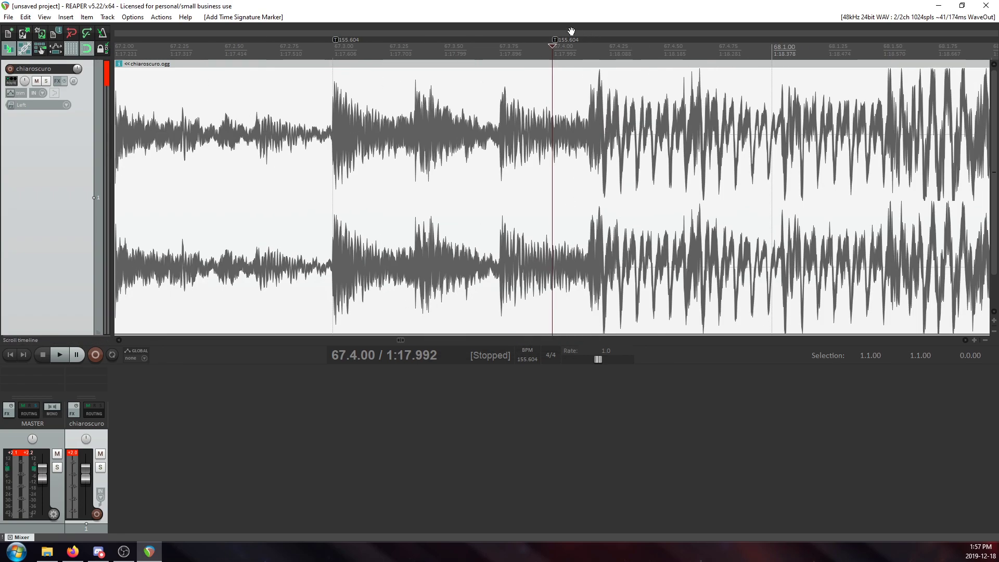
pyautogui.moveTo(555, 40)
pyautogui.mouseDown()
pyautogui.moveTo(591, 44)
pyautogui.moveTo(566, 42)
pyautogui.mouseUp()
pyautogui.click(594, 76)
pyautogui.scroll(5, 594, 77)
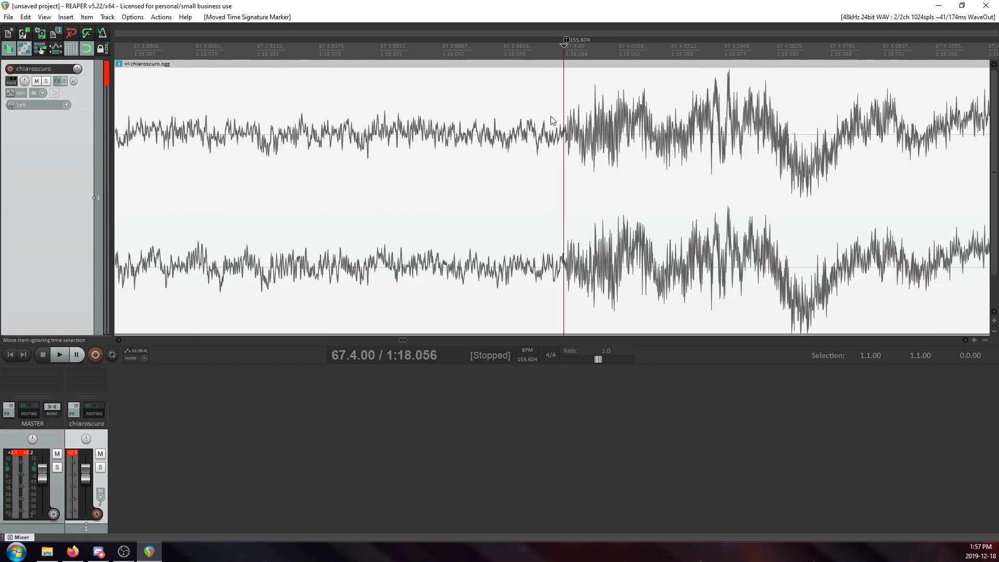
# Remove the tempo marker at 67.4.00.
pyautogui.scroll(-10, 572, 93)
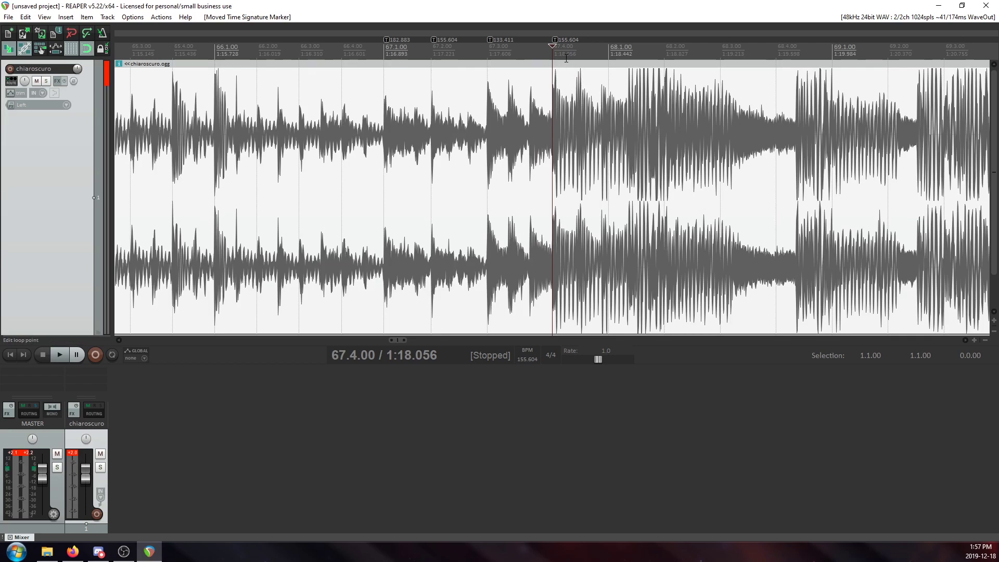
pyautogui.rightClick(555, 40)
pyautogui.click(575, 58)
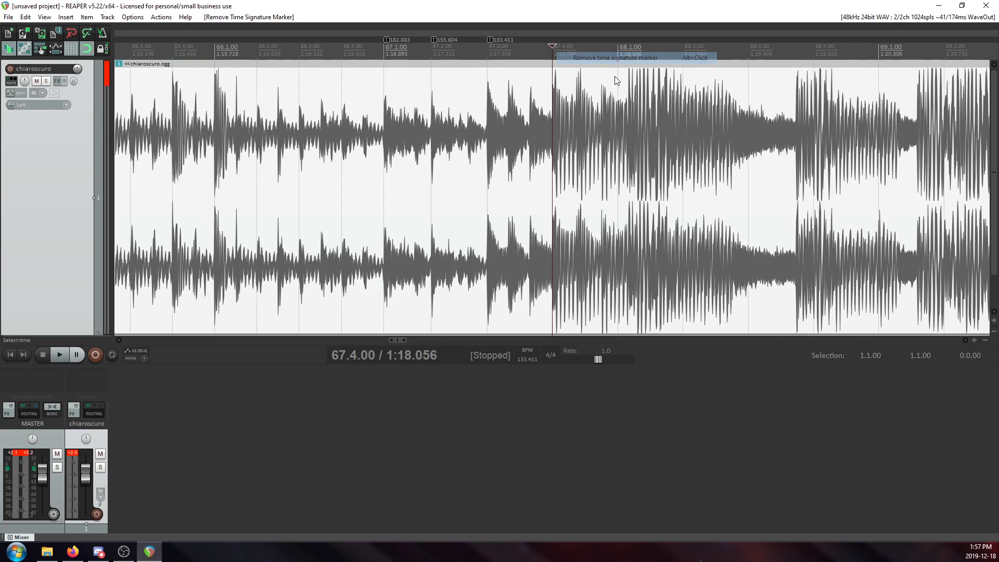
# Add a tempo marker of 133.411 BPM at 68.1.00.
pyautogui.scroll(6, 620, 139)
pyautogui.hotkey('shift', 'c')
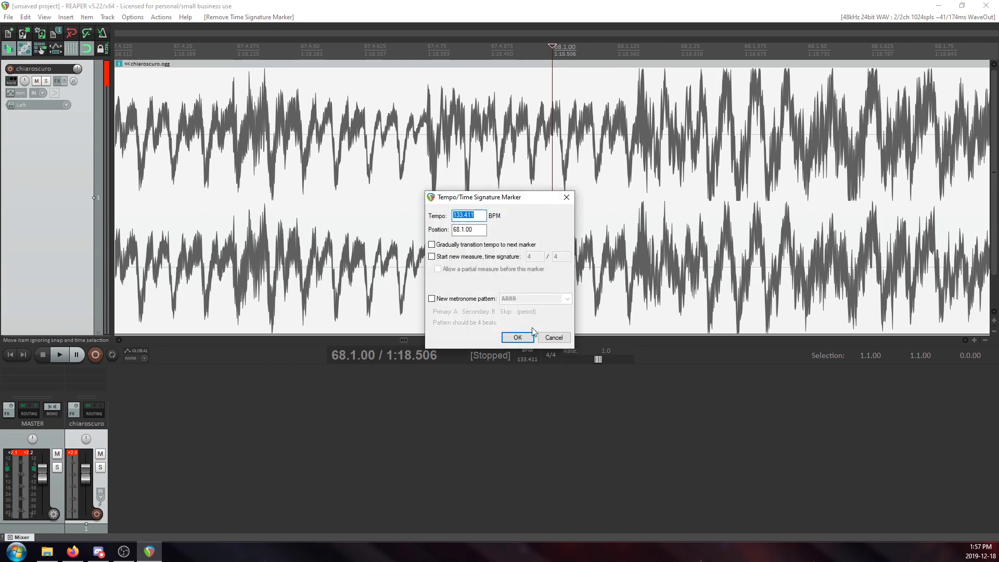
pyautogui.click(521, 337)
# Try moving the tempo marker at 68.1.00 onto the transient at about 1:18.581, and undo the move.
pyautogui.scroll(5, 707, 119)
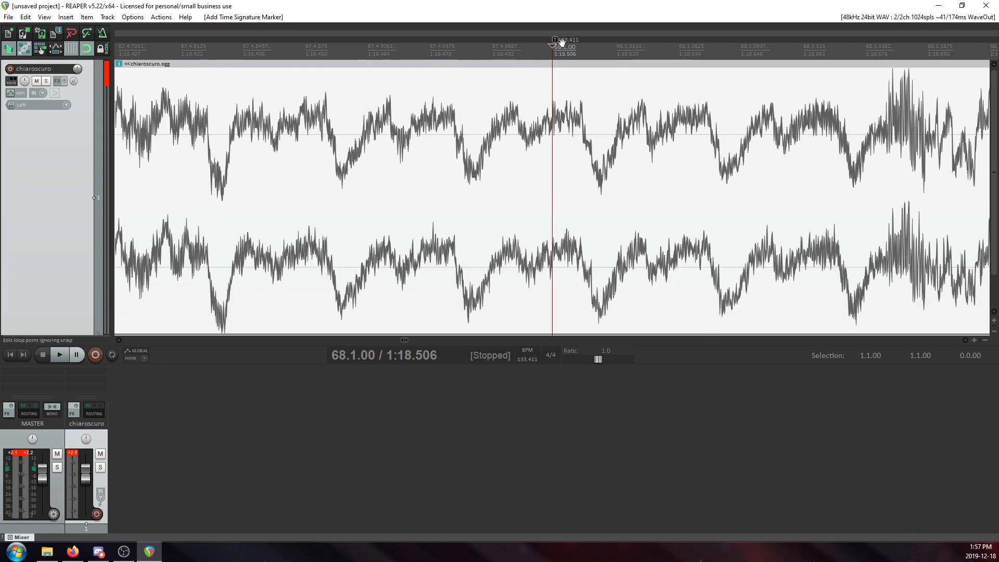
pyautogui.moveTo(558, 40)
pyautogui.mouseDown()
pyautogui.moveTo(801, 52)
pyautogui.moveTo(883, 63)
pyautogui.moveTo(891, 73)
pyautogui.mouseUp()
pyautogui.click(892, 97)
pyautogui.scroll(5, 884, 98)
pyautogui.scroll(-12, 729, 94)
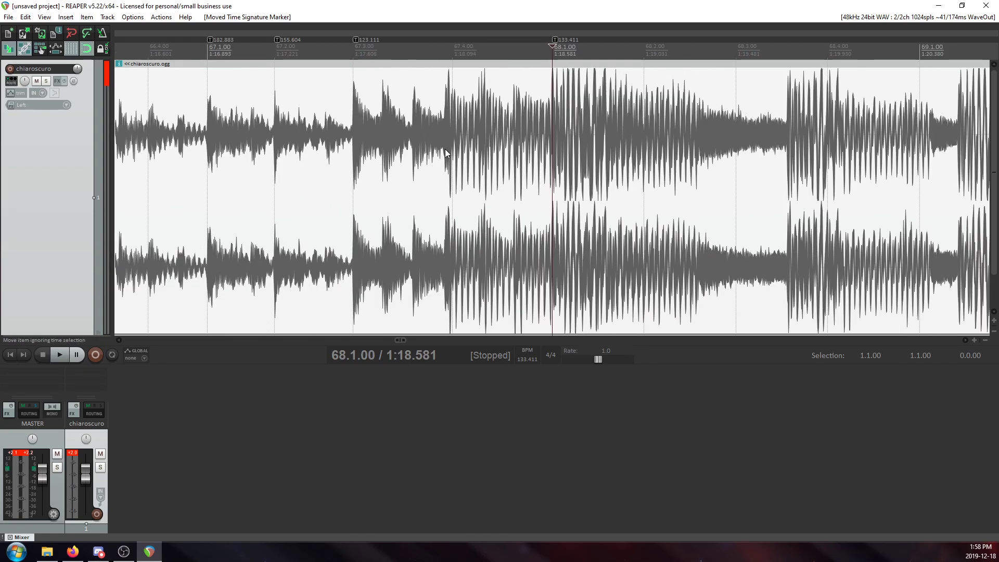
pyautogui.click(458, 125)
pyautogui.scroll(6, 571, 147)
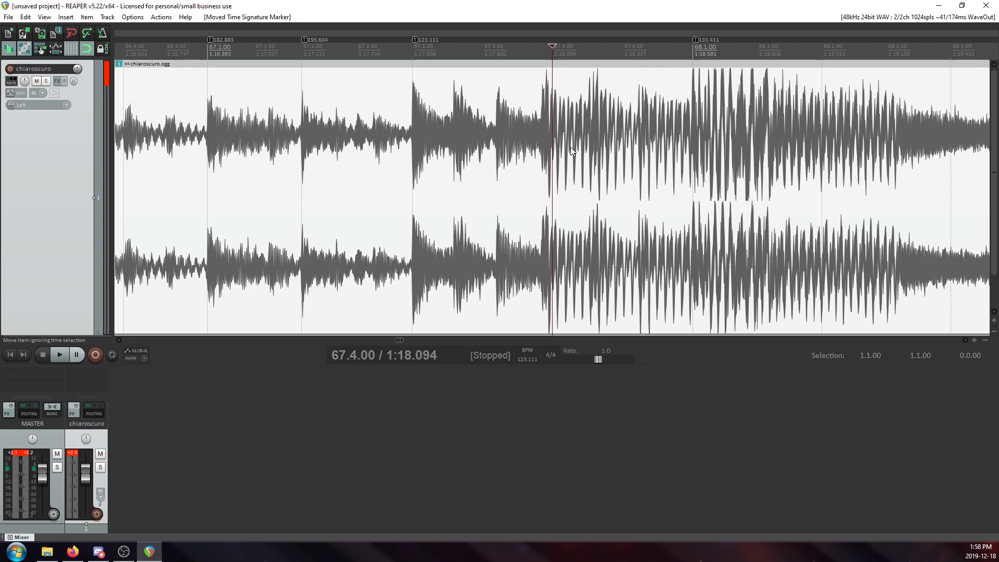
pyautogui.scroll(-8, 573, 150)
pyautogui.hotkey('ctrl', 'z')
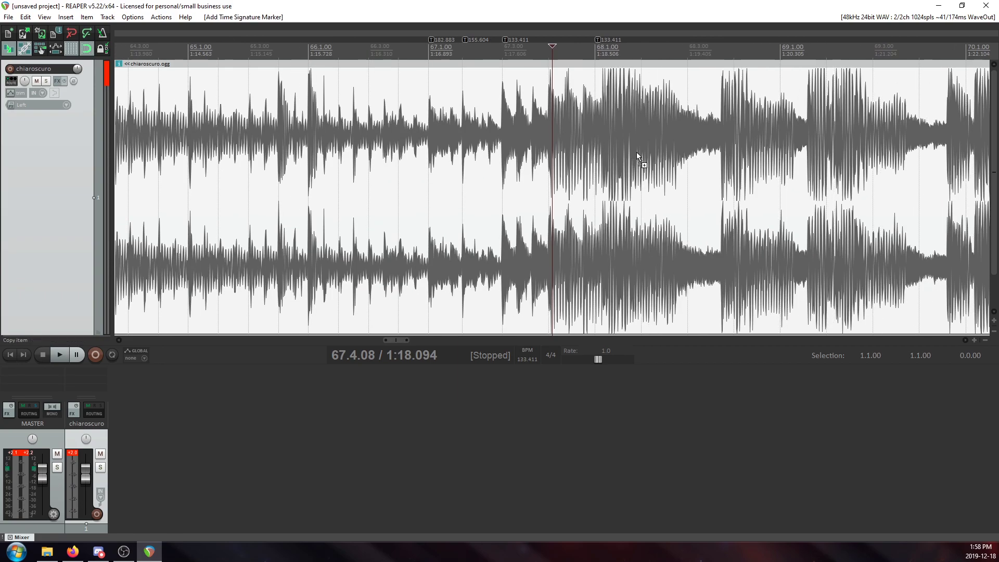
# Add a tempo marker of 133.411 BPM at 67.4.00, at the start of the loud transient.
pyautogui.click(545, 131)
pyautogui.scroll(8, 557, 156)
pyautogui.hotkey('shift', 'c')
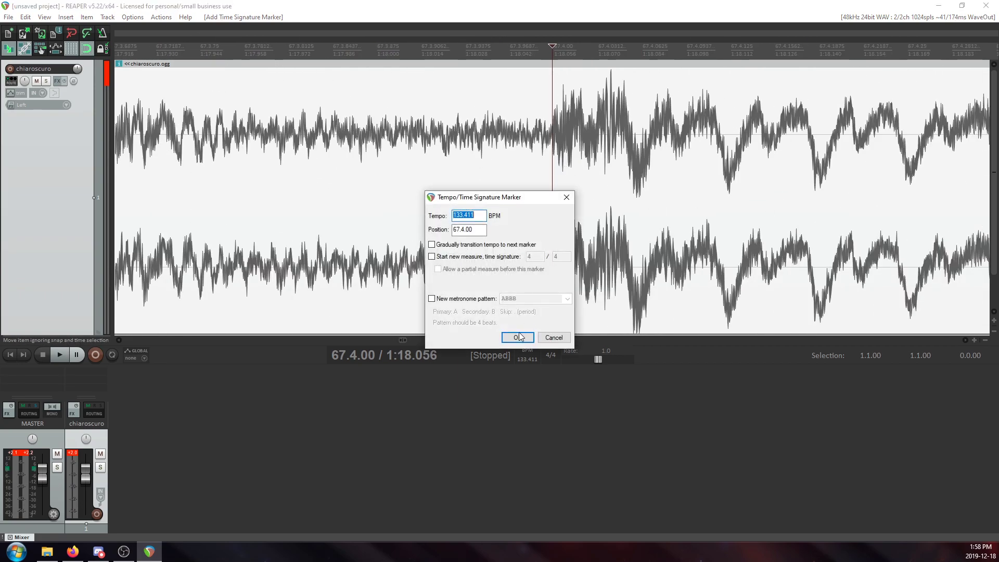
pyautogui.press('Return')
# Move the tempo marker at 68.1.00 onto the start of its transient, at about 1:18.581.
pyautogui.scroll(-8, 704, 127)
pyautogui.click(688, 124)
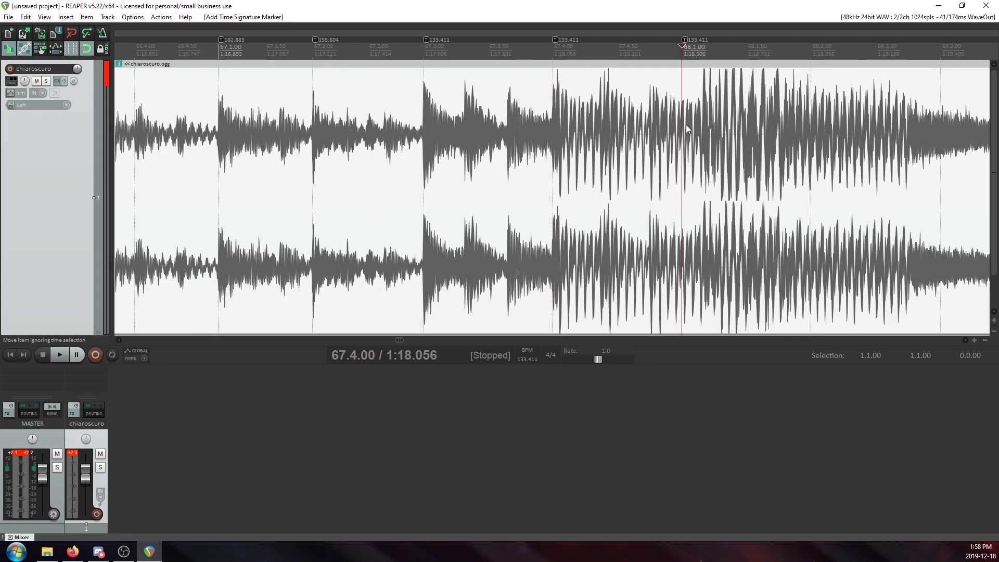
pyautogui.scroll(6, 681, 119)
pyautogui.moveTo(556, 41); pyautogui.dragTo(723, 44)
pyautogui.scroll(5, 674, 128)
pyautogui.scroll(-3, 674, 127)
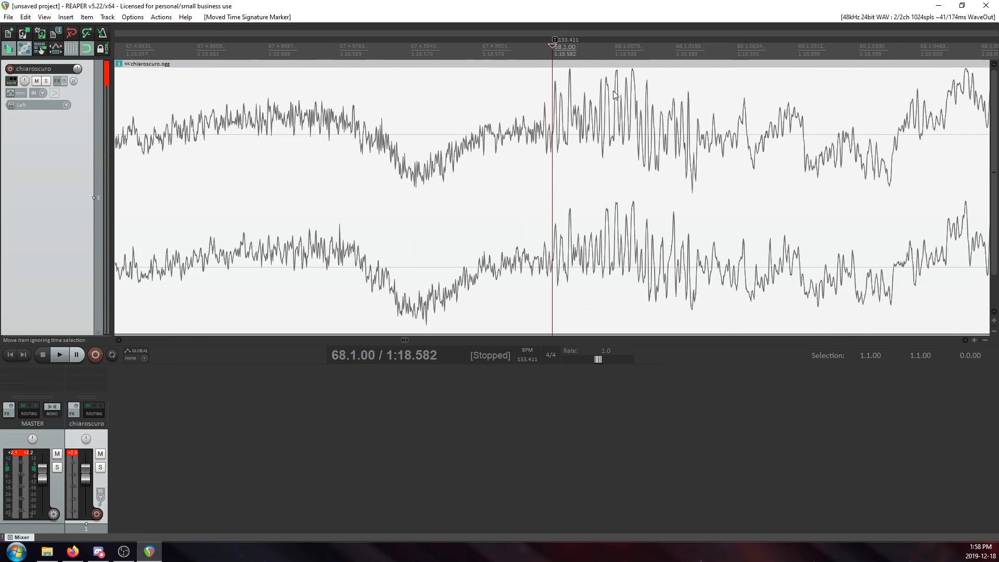
pyautogui.moveTo(552, 39); pyautogui.dragTo(545, 40)
pyautogui.scroll(-2, 564, 155)
pyautogui.scroll(-6, 564, 155)
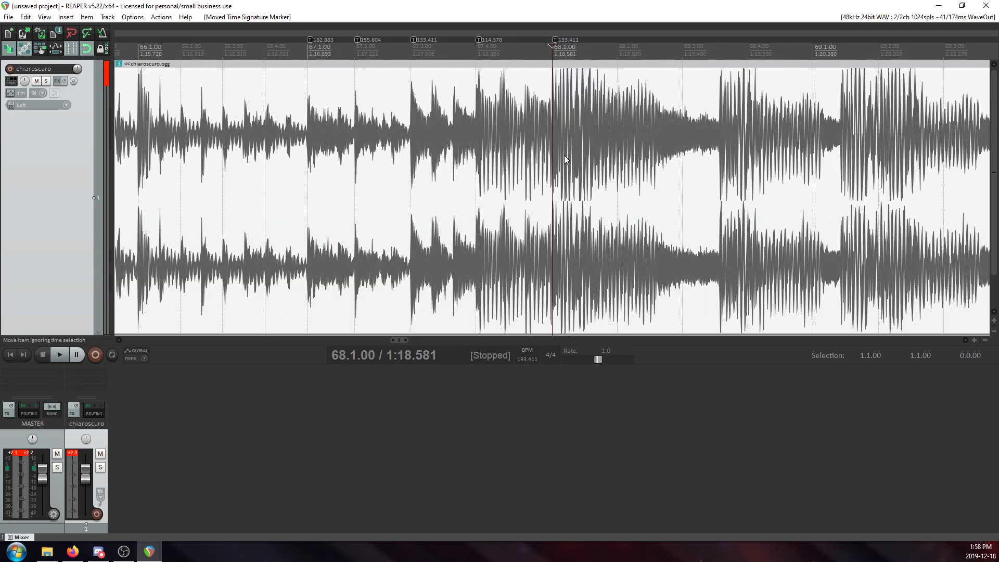
# Play the song from 67.1.00 and from 68.1.00 to check the beats against the grid.
pyautogui.click(437, 104)
pyautogui.press('space')
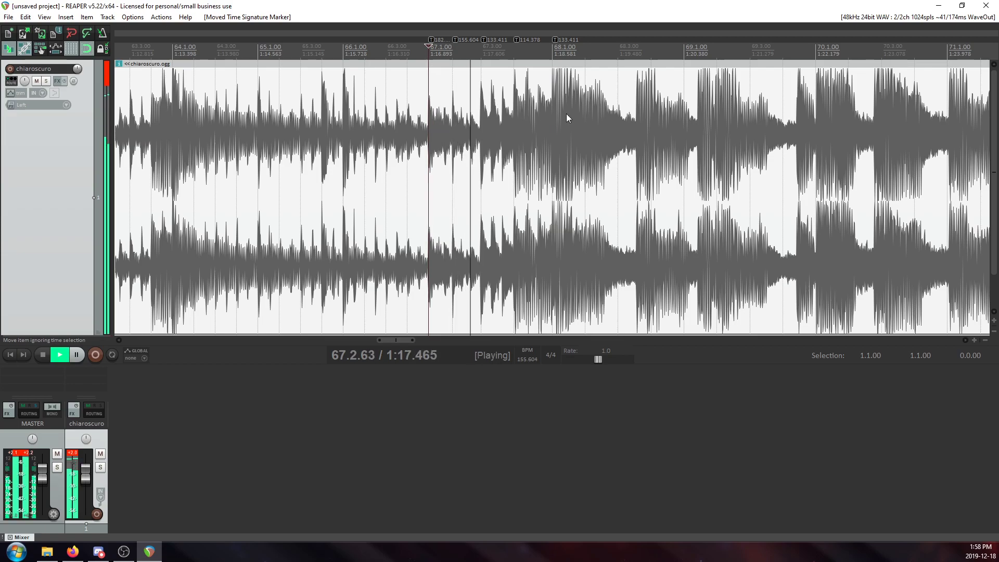
pyautogui.click(553, 140)
pyautogui.scroll(-2, 552, 139)
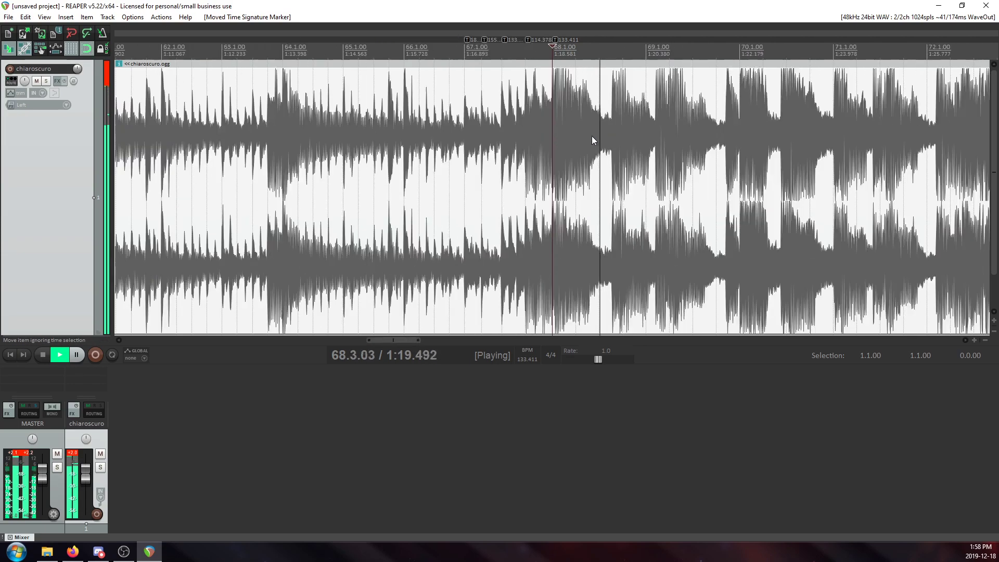
pyautogui.press('space')
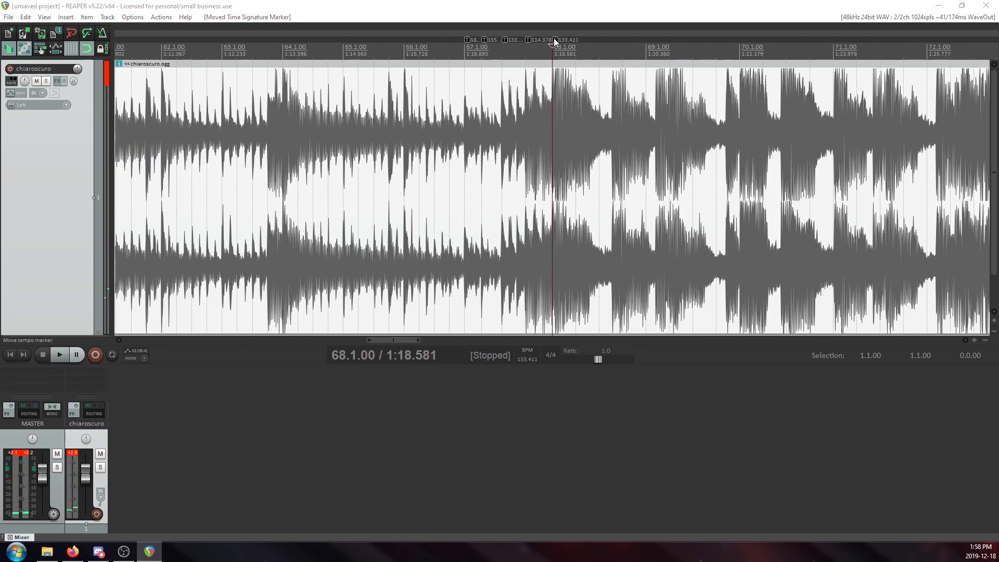
# Set the tempo of the marker at 68.1.00 to 103 BPM.
pyautogui.doubleClick(553, 39)
pyautogui.scroll(1, 609, 93)
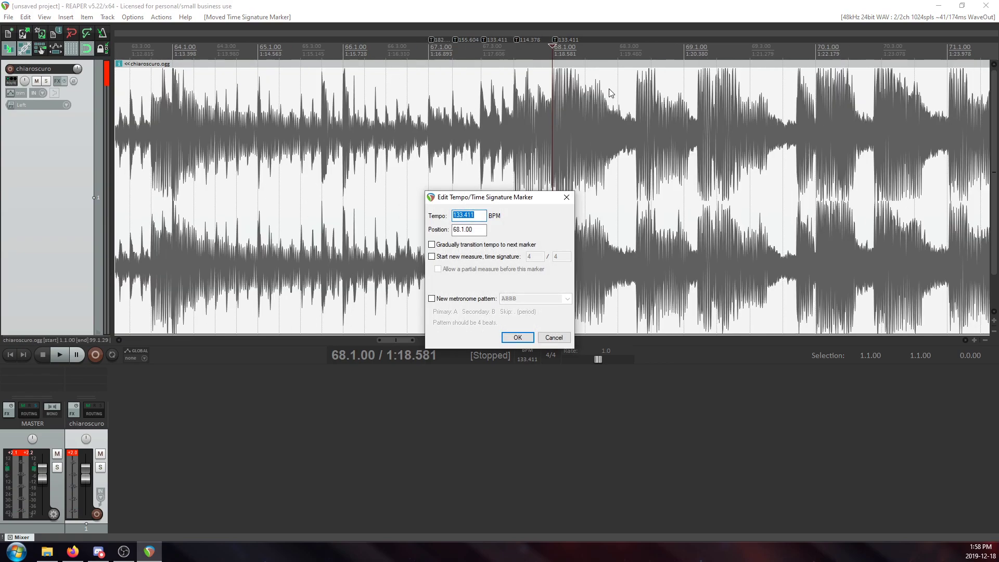
pyautogui.press('Return')
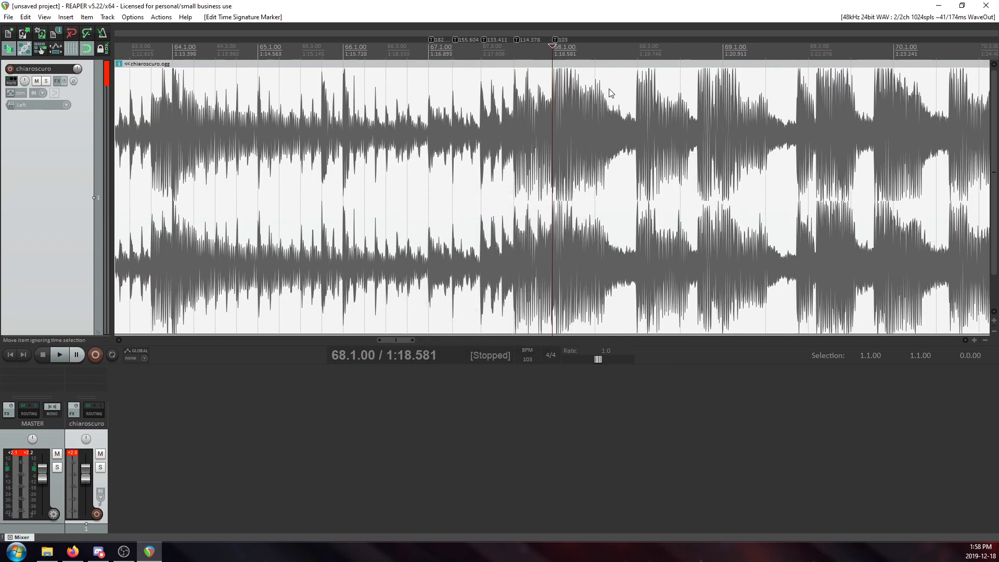
# Inspect the transient near 68.3.00 against the grid and play the song from 68.1.00.
pyautogui.click(642, 106)
pyautogui.scroll(5, 642, 106)
pyautogui.scroll(-4, 642, 107)
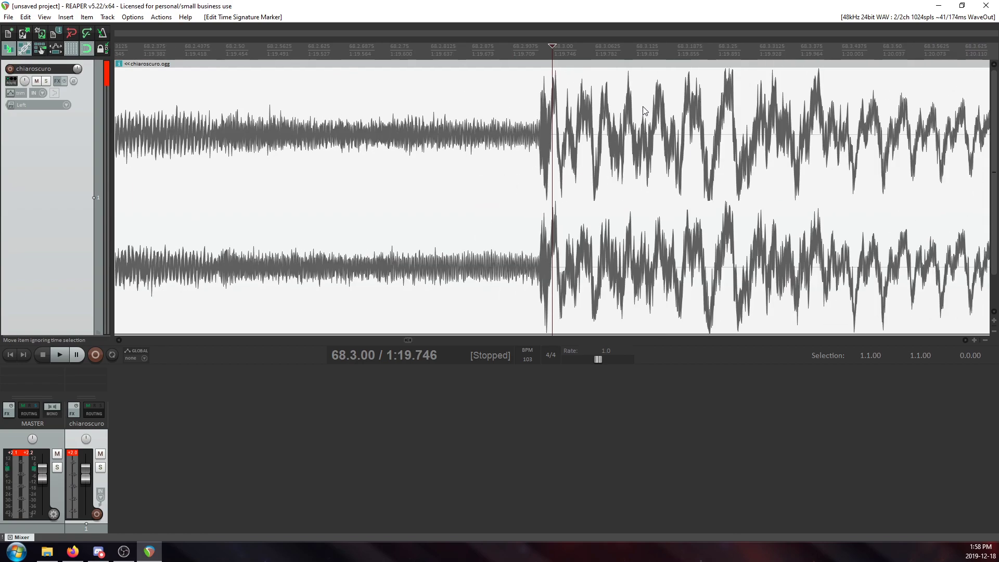
pyautogui.scroll(-2, 642, 107)
pyautogui.click(467, 108)
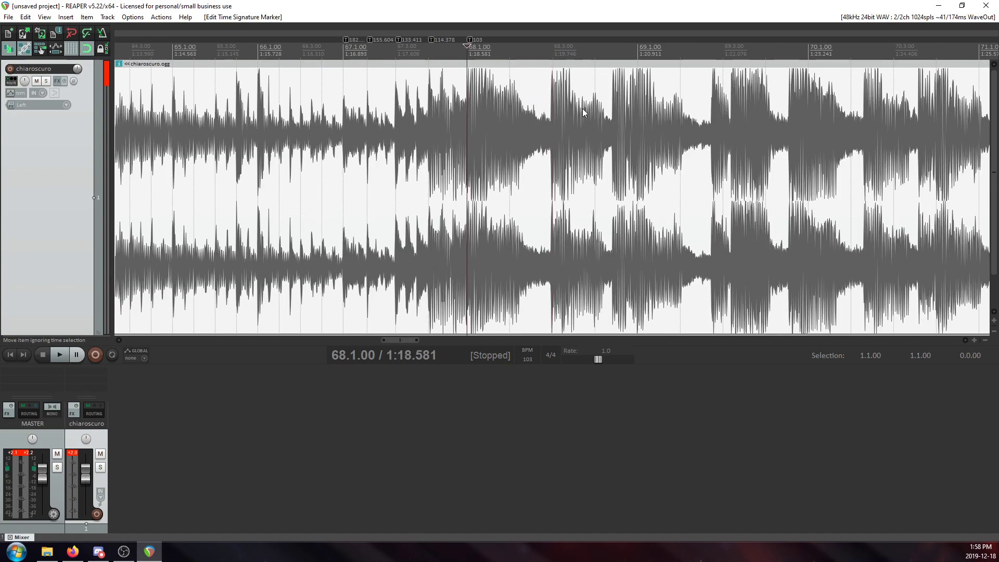
pyautogui.press('space')
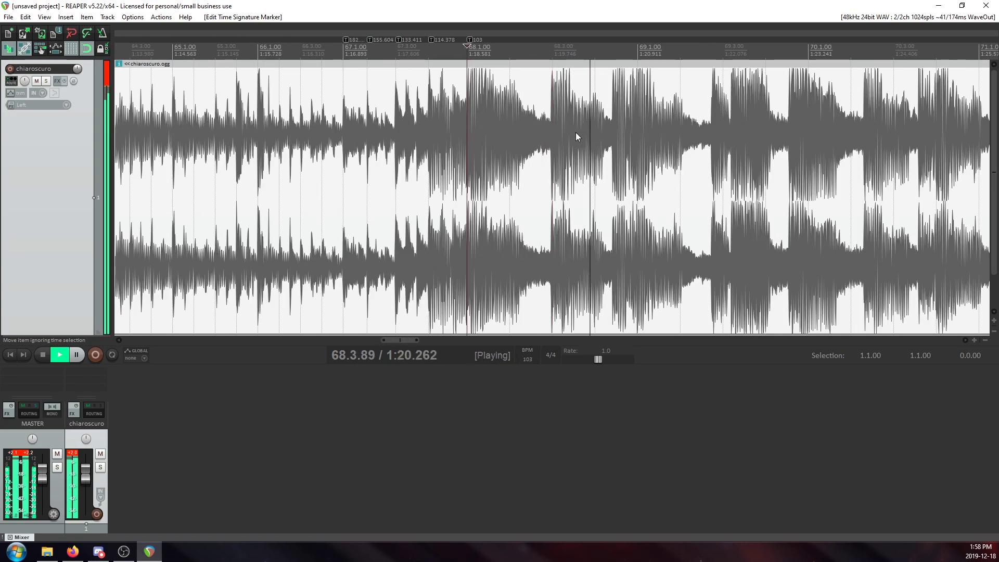
pyautogui.press('space')
# Add a tempo marker of 103 BPM at 68.3.00 and move it onto the start of the transient, at about 1:19.735.
pyautogui.click(554, 126)
pyautogui.scroll(8, 567, 142)
pyautogui.hotkey('shift', 'c')
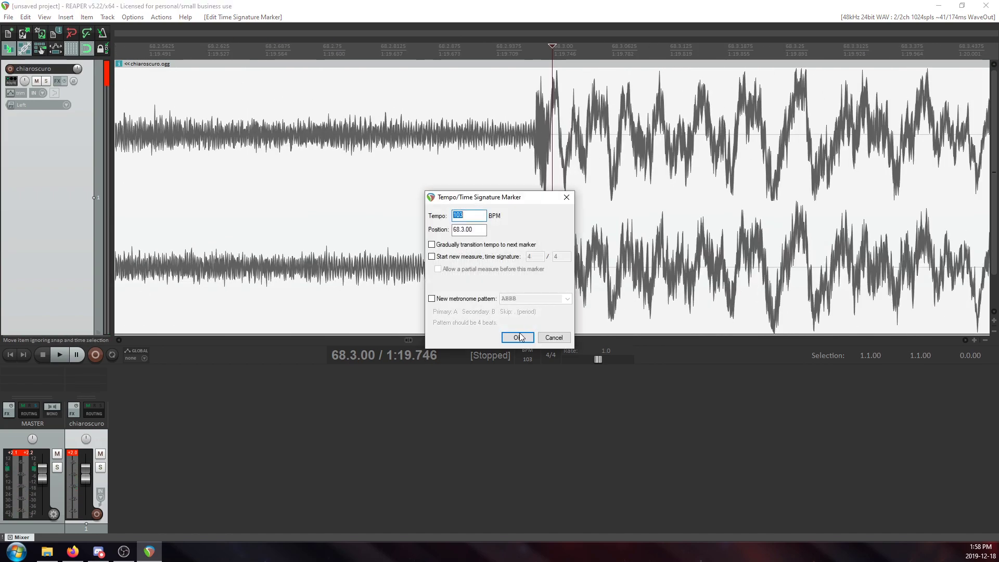
pyautogui.press('Return')
pyautogui.scroll(4, 585, 146)
pyautogui.moveTo(555, 40); pyautogui.dragTo(489, 59)
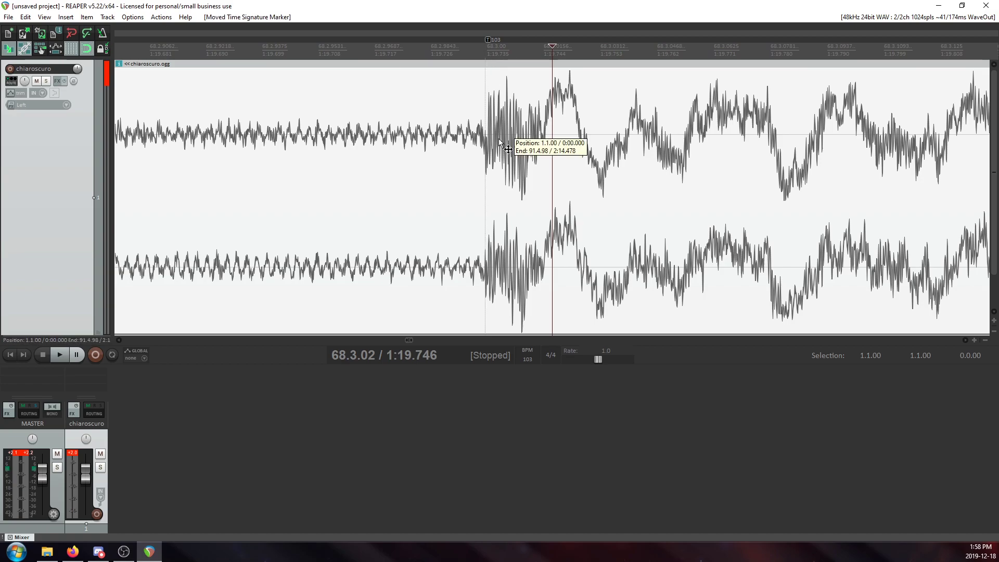
# Play the song from the tempo marker at 68.3.00 to check its timing.
pyautogui.click(499, 138)
pyautogui.scroll(-4, 551, 130)
pyautogui.scroll(-6, 551, 133)
pyautogui.press('space')
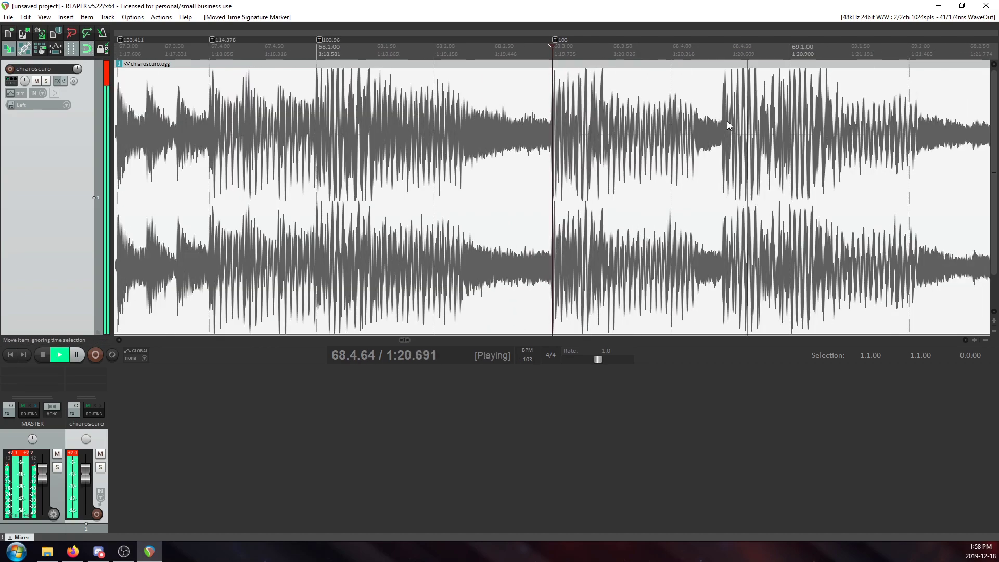
pyautogui.press('space')
# Examine how the waveform transients around 69.1.00 line up with the beat grid.
pyautogui.click(787, 138)
pyautogui.scroll(5, 788, 139)
pyautogui.scroll(-8, 720, 183)
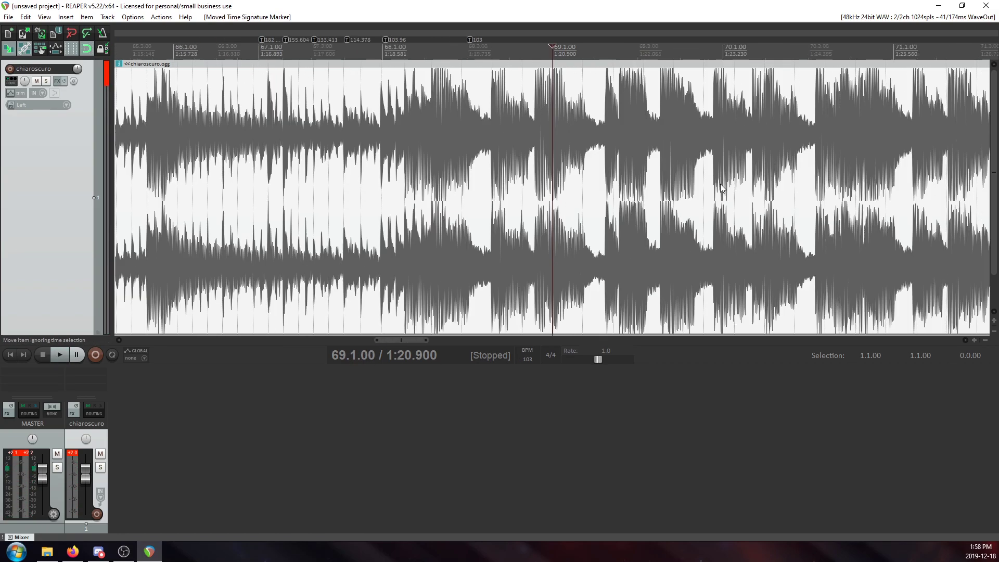
pyautogui.scroll(1, 781, 151)
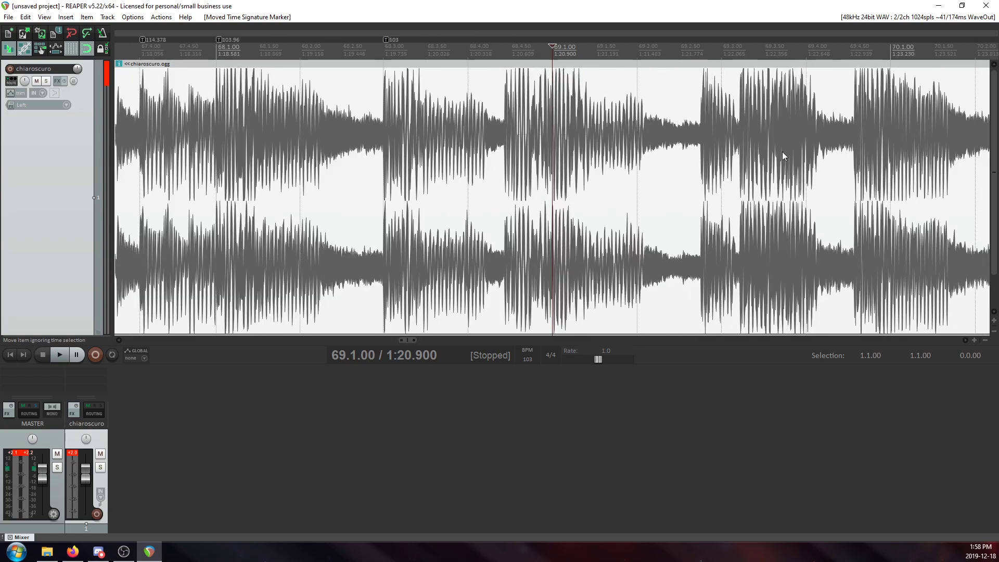
pyautogui.scroll(-3, 787, 115)
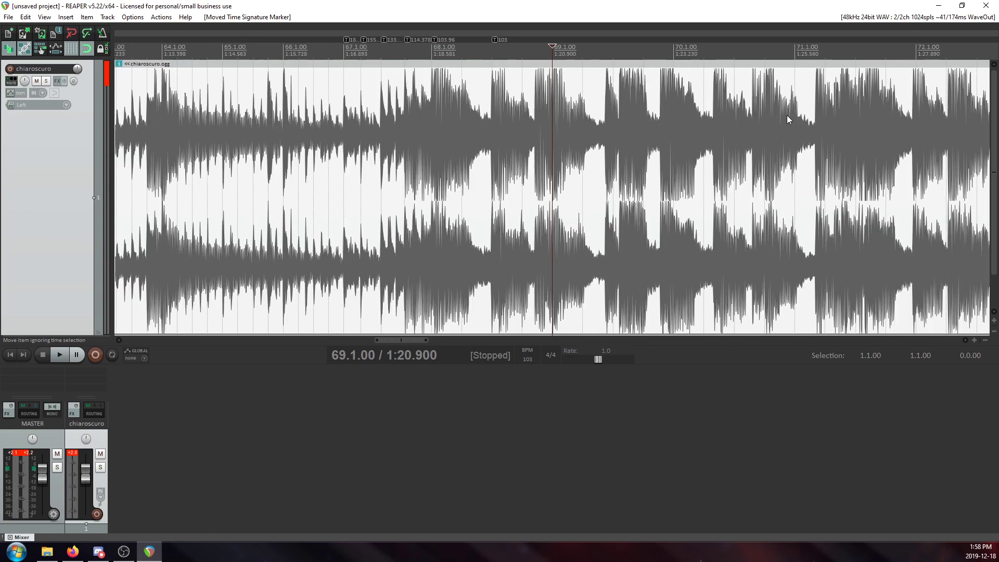
pyautogui.scroll(3, 598, 123)
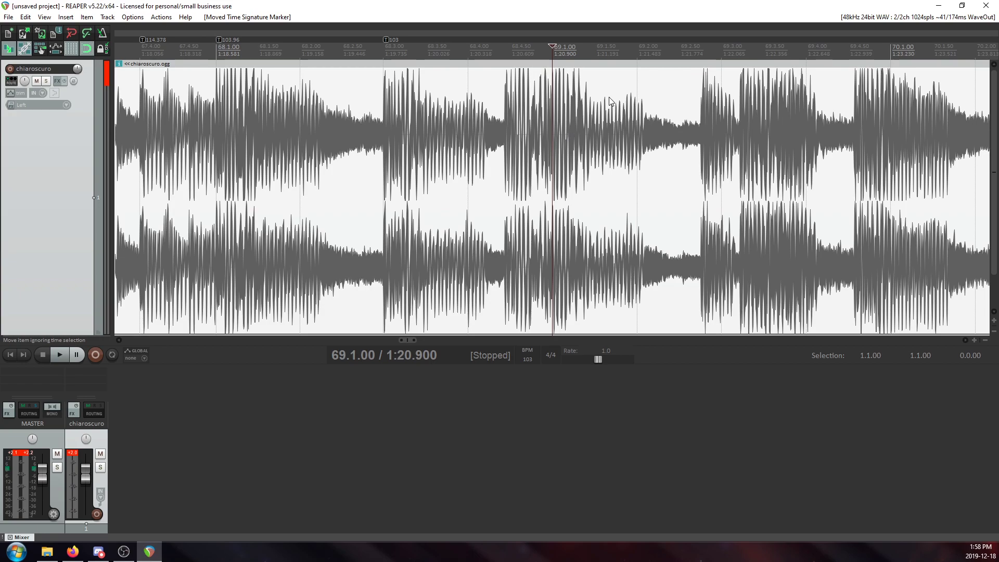
pyautogui.scroll(-1, 608, 104)
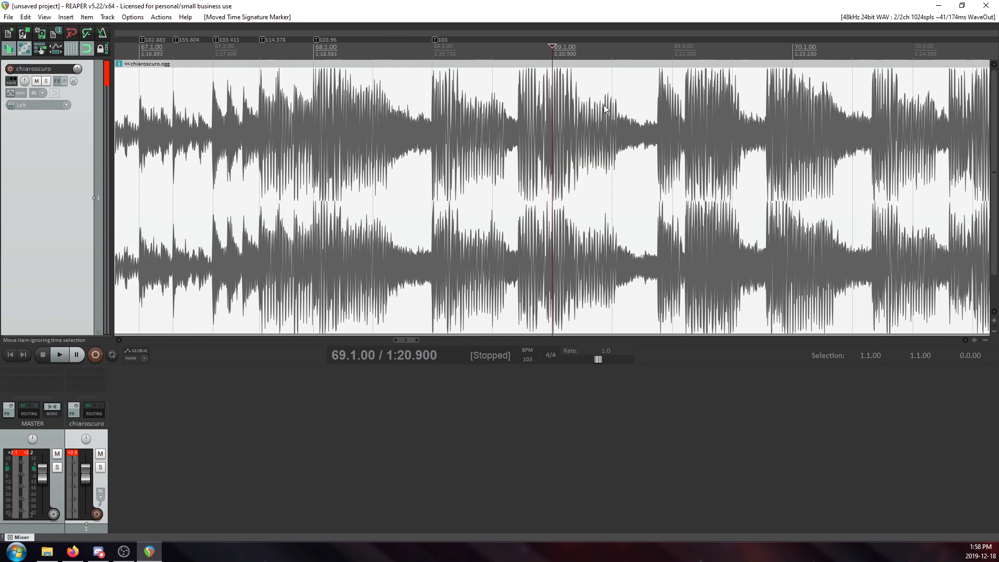
pyautogui.scroll(2, 609, 107)
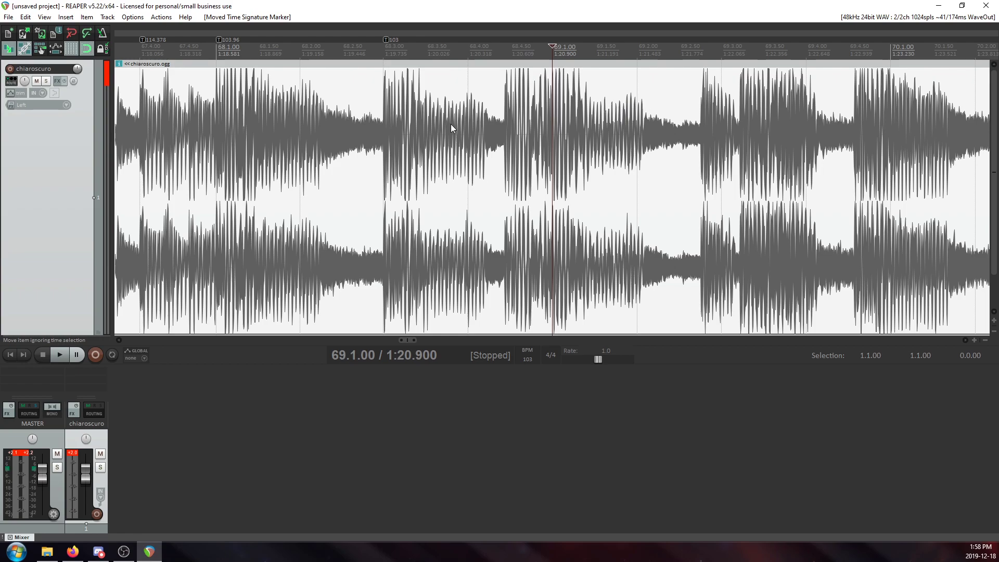
pyautogui.scroll(-5, 650, 155)
pyautogui.scroll(7, 670, 153)
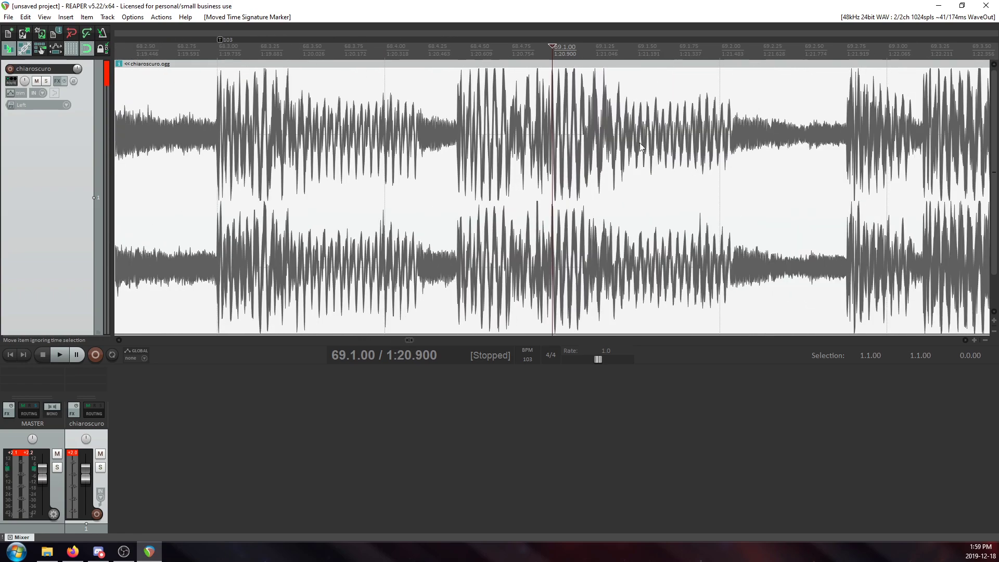
pyautogui.scroll(-4, 646, 144)
# Replay the passage from 68.3.00 to hear which beat the loud transient before 69.1.00 falls on.
pyautogui.click(463, 119)
pyautogui.press('space')
pyautogui.scroll(2, 602, 124)
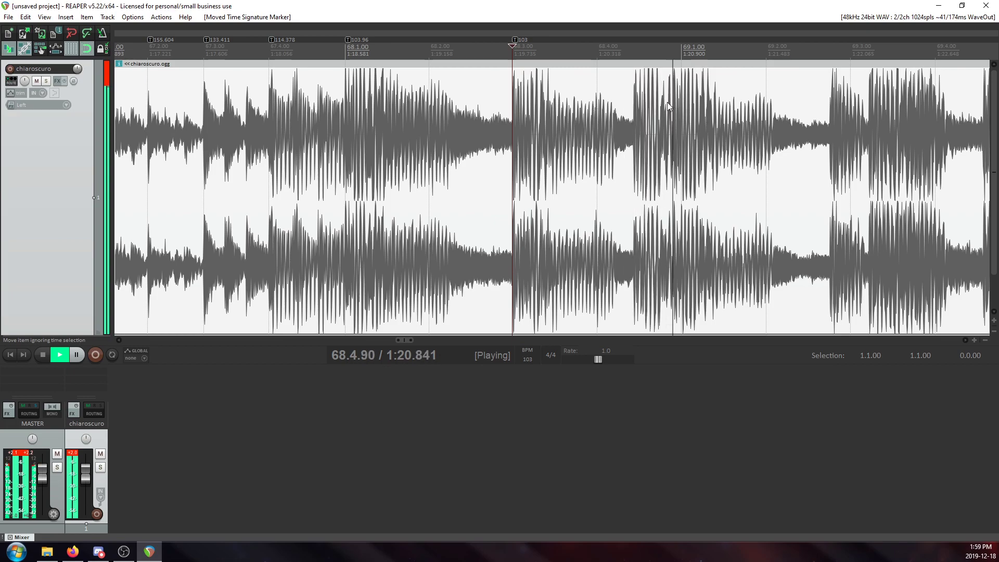
pyautogui.press('space')
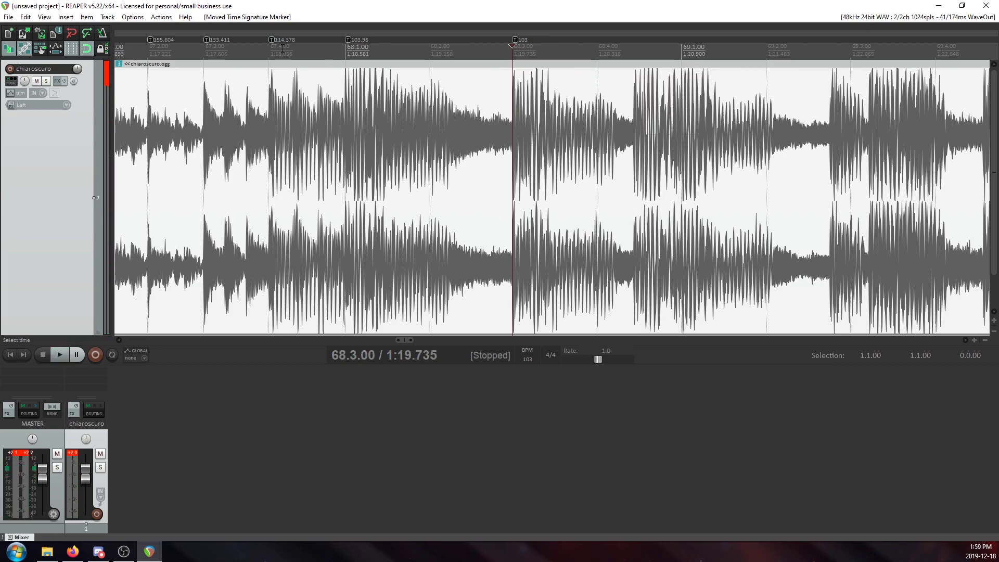
# Set the grid line spacing to 1/8 so that half beats are shown.
pyautogui.rightClick(71, 48)
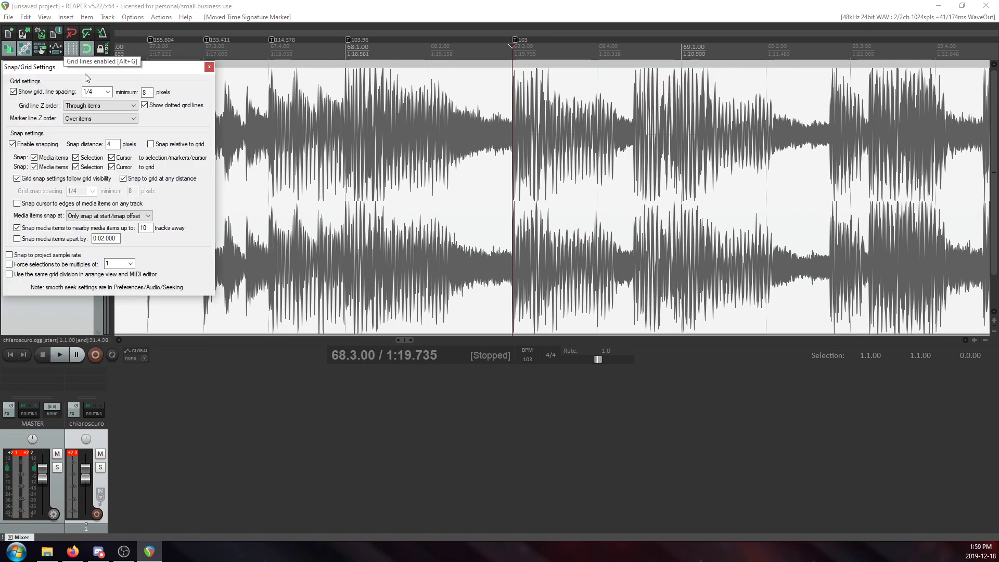
pyautogui.click(109, 91)
pyautogui.click(96, 155)
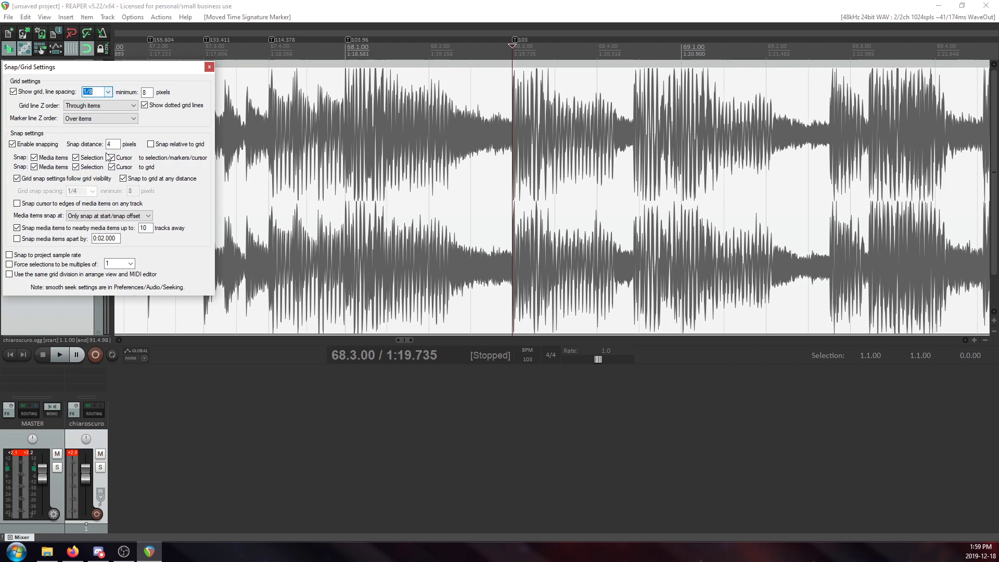
pyautogui.click(209, 67)
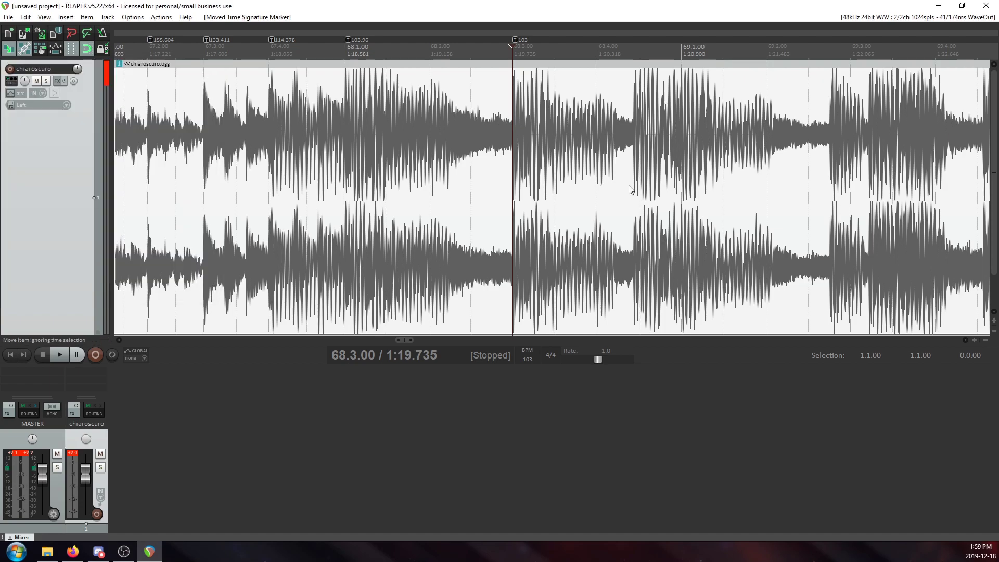
# Add a tempo marker of 103 BPM at 68.4.50 and move it onto the start of the transient, at about 1:20.570.
pyautogui.click(632, 154)
pyautogui.scroll(5, 632, 154)
pyautogui.hotkey('shift', 'c')
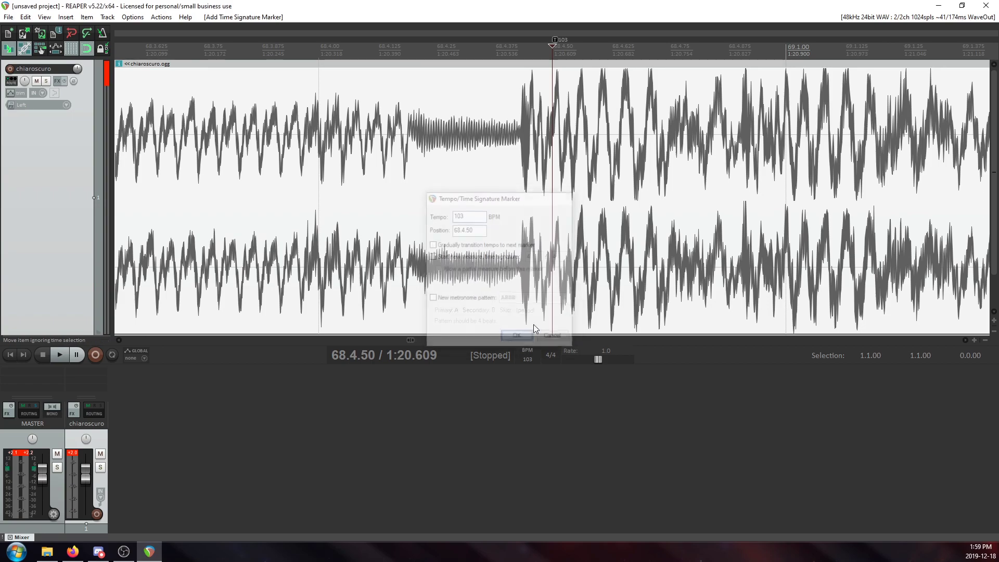
pyautogui.click(528, 334)
pyautogui.scroll(4, 576, 64)
pyautogui.moveTo(554, 39)
pyautogui.mouseDown()
pyautogui.moveTo(452, 52)
pyautogui.moveTo(431, 71)
pyautogui.mouseUp()
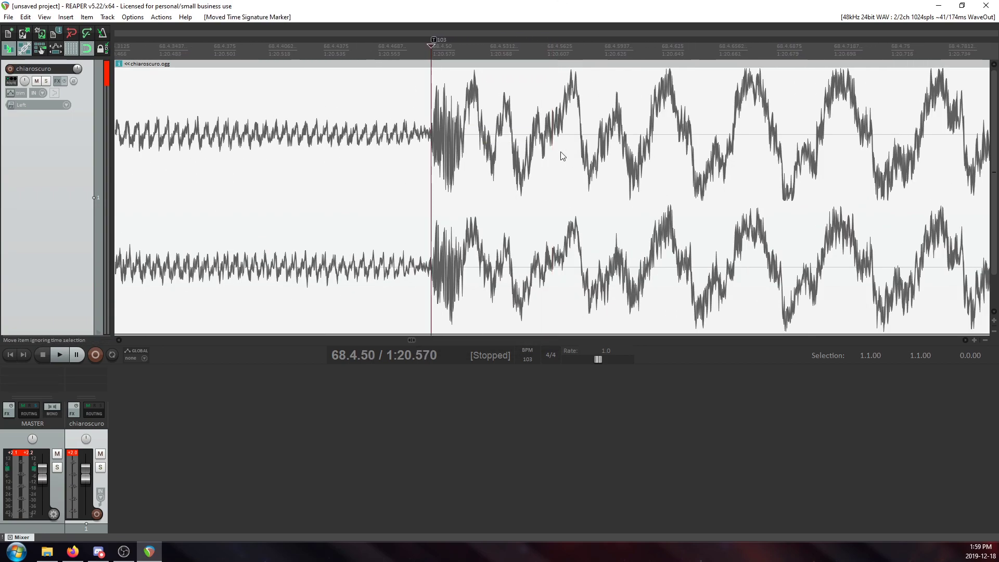
pyautogui.scroll(-5, 642, 141)
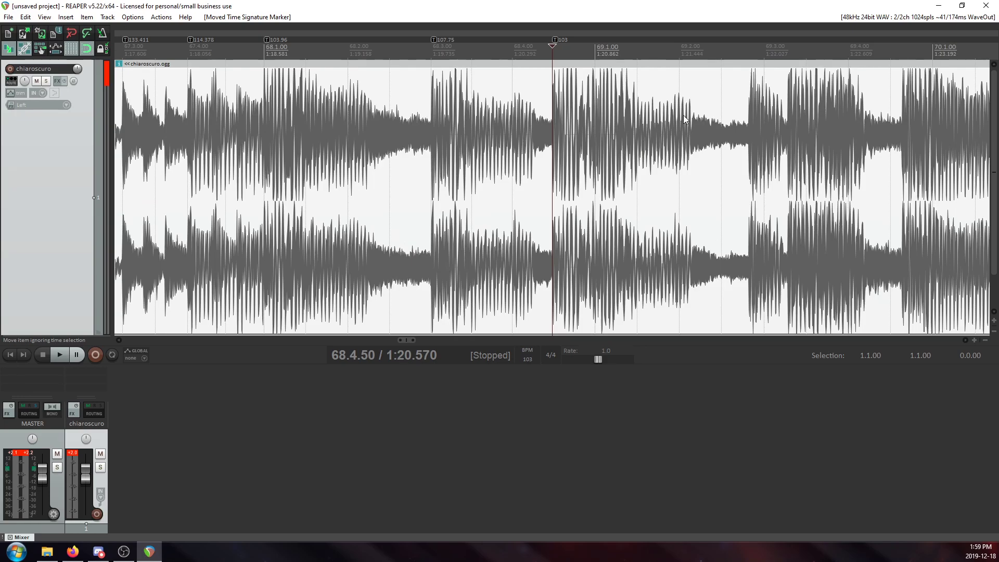
# Add a tempo marker of 103 BPM at 69.1.00 and move it back onto the transient just before it, at about 1:20.846.
pyautogui.click(596, 143)
pyautogui.scroll(10, 593, 156)
pyautogui.scroll(-4, 582, 104)
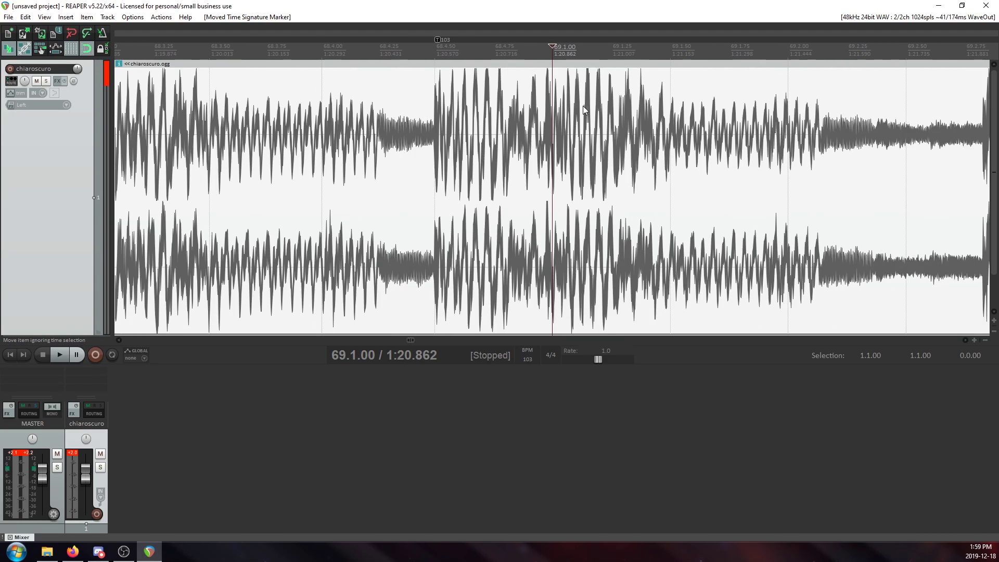
pyautogui.scroll(5, 581, 104)
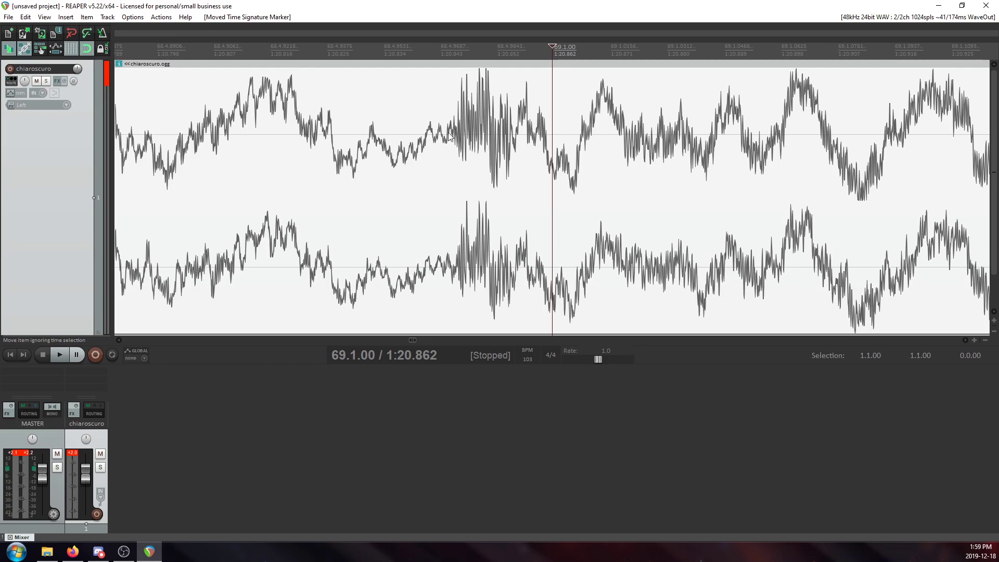
pyautogui.hotkey('shift', 'c')
pyautogui.click(517, 339)
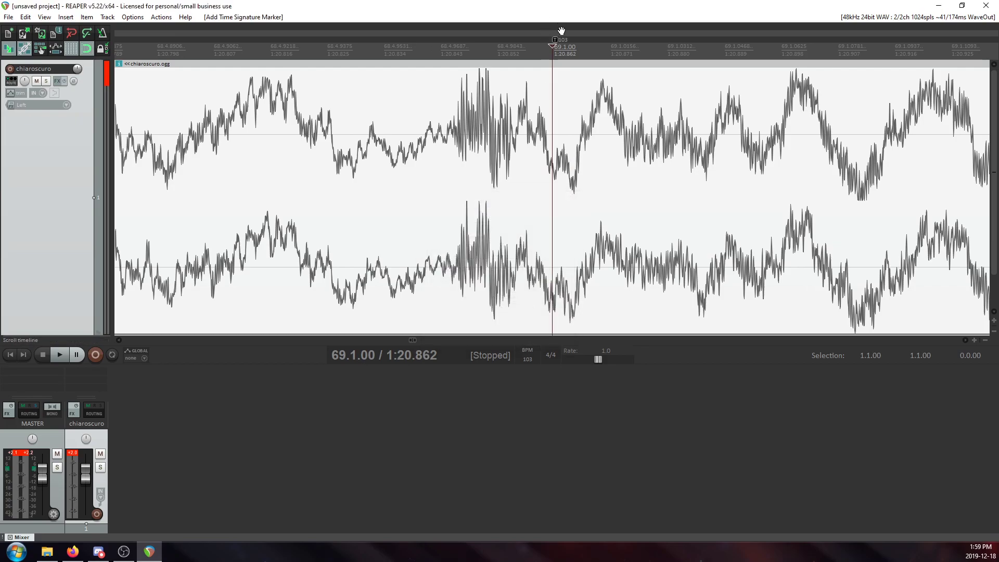
pyautogui.moveTo(555, 40); pyautogui.dragTo(461, 60)
pyautogui.click(463, 59)
# Nudge the tempo marker at 69.1.00 slightly earlier so it sits exactly where the transient begins.
pyautogui.scroll(-10, 583, 89)
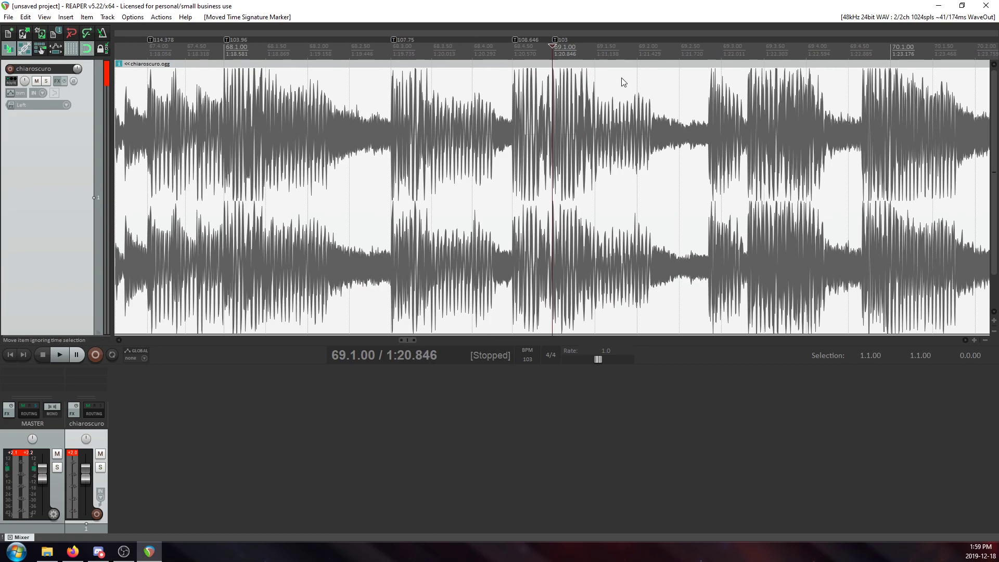
pyautogui.scroll(10, 574, 100)
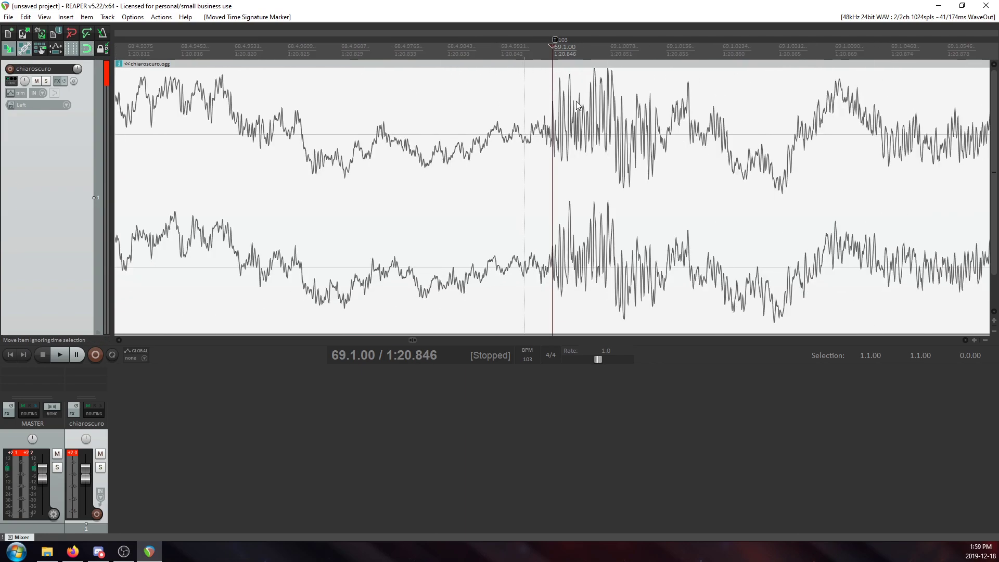
pyautogui.scroll(4, 576, 101)
pyautogui.scroll(-4, 603, 81)
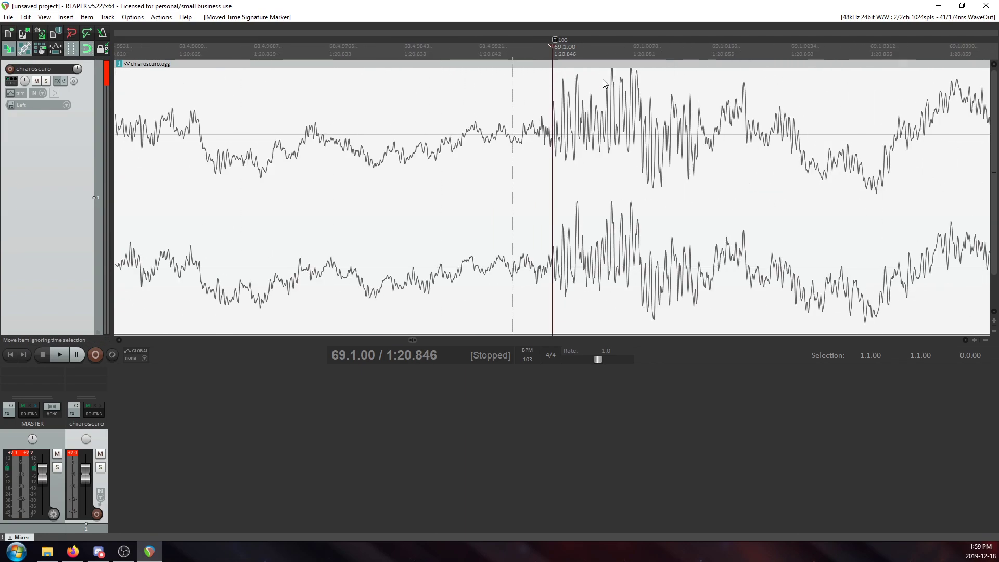
pyautogui.moveTo(553, 39); pyautogui.dragTo(541, 39)
pyautogui.click(541, 61)
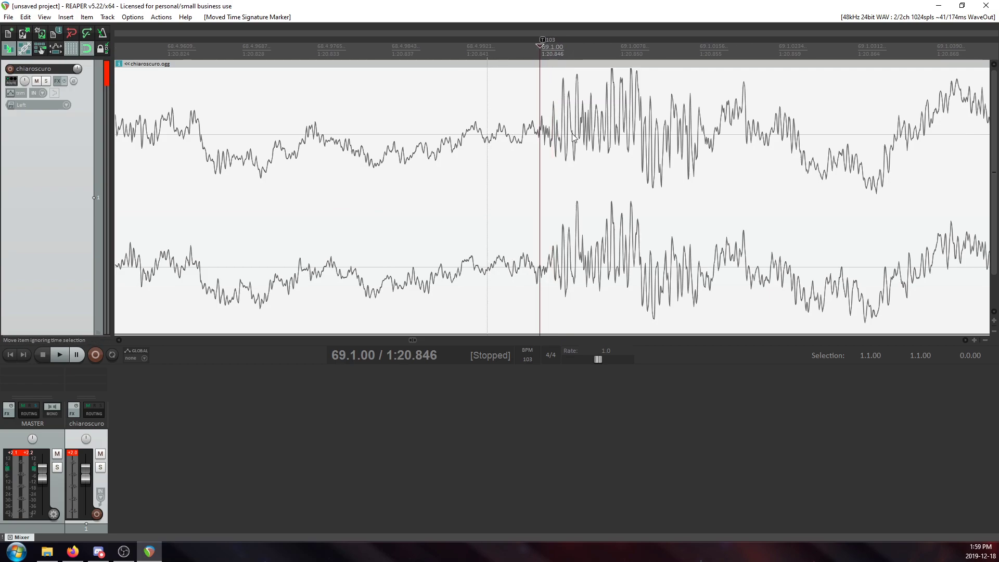
# Play the passage from 68.2.50 to check the alignment of the tempo markers around measure 69.
pyautogui.scroll(-10, 580, 125)
pyautogui.click(461, 105)
pyautogui.scroll(-4, 458, 115)
pyautogui.click(442, 117)
pyautogui.press('space')
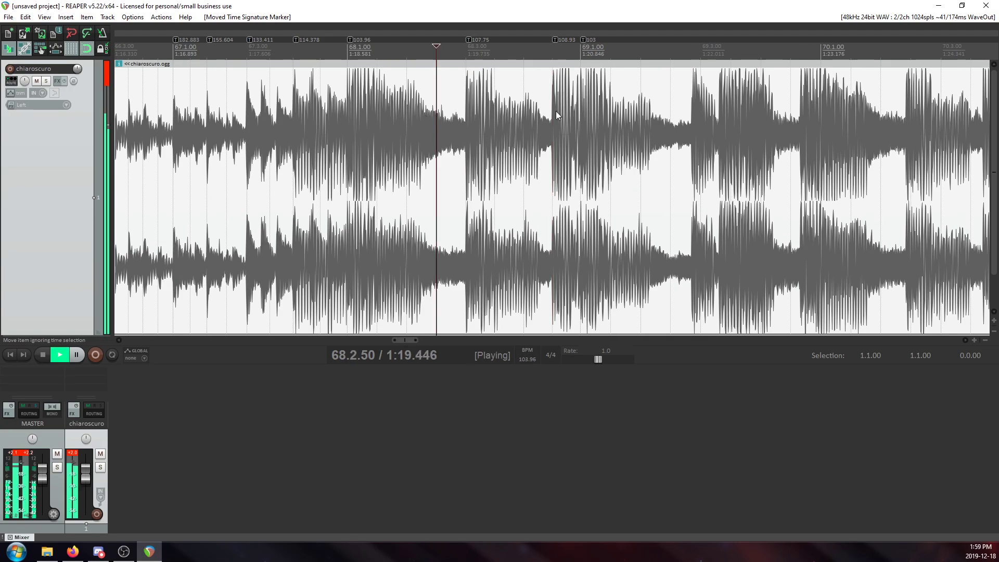
pyautogui.press('space')
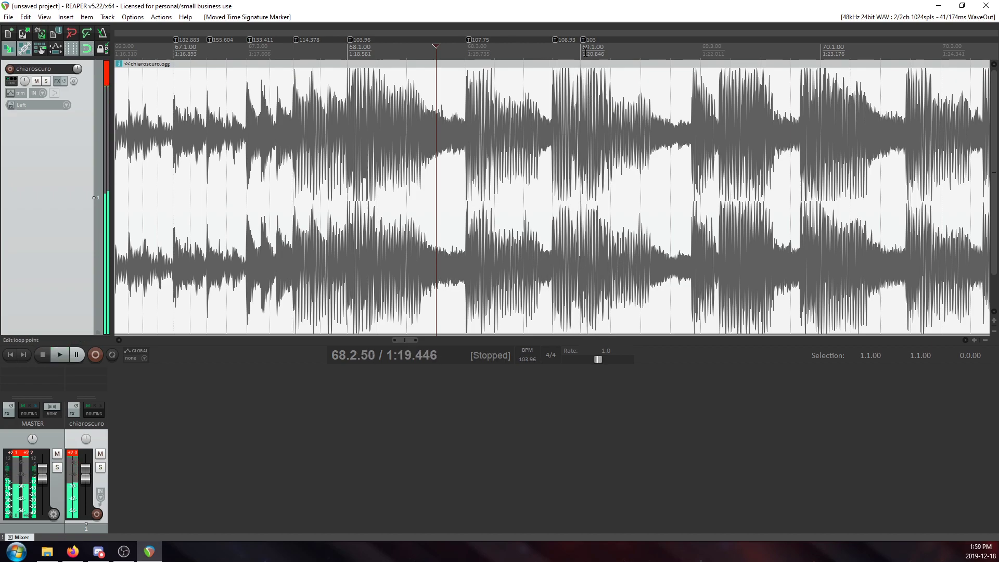
# Replace the 103 BPM tempo marker at 69.1.00 with one of 108.93 BPM.
pyautogui.click(595, 59)
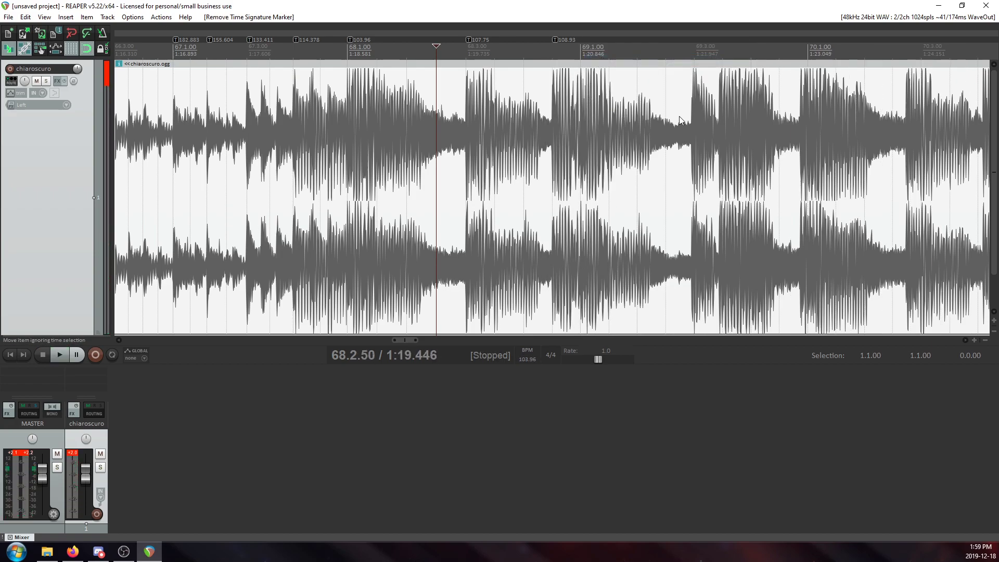
pyautogui.press('space')
pyautogui.press('space')
pyautogui.hotkey('shift', 'c')
pyautogui.click(521, 337)
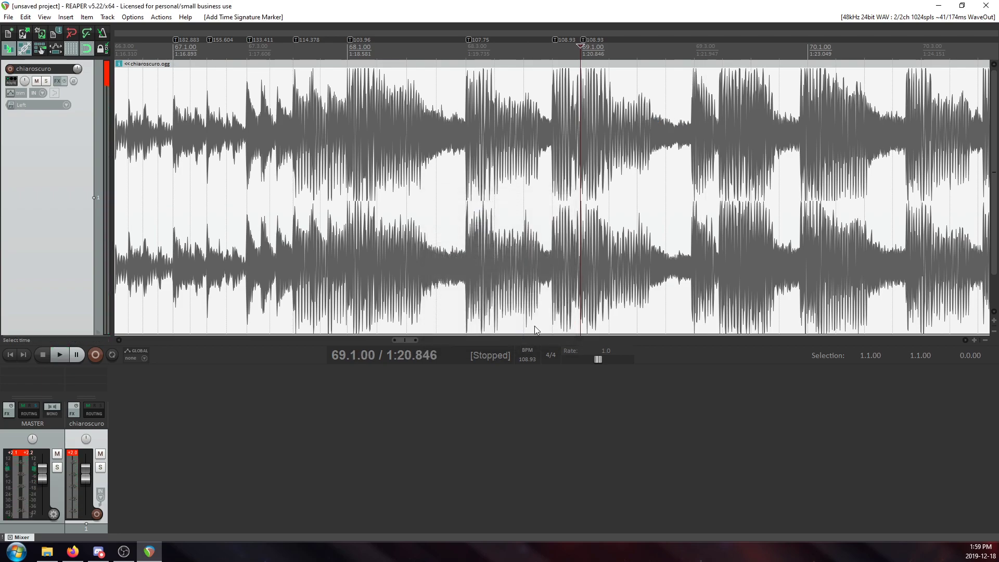
# Add a tempo marker of 108.93 BPM at 69.3.00 and move it onto the start of the nearby transient, at about 1:21.926.
pyautogui.click(697, 148)
pyautogui.scroll(-3, 697, 148)
pyautogui.hotkey('shift', 'c')
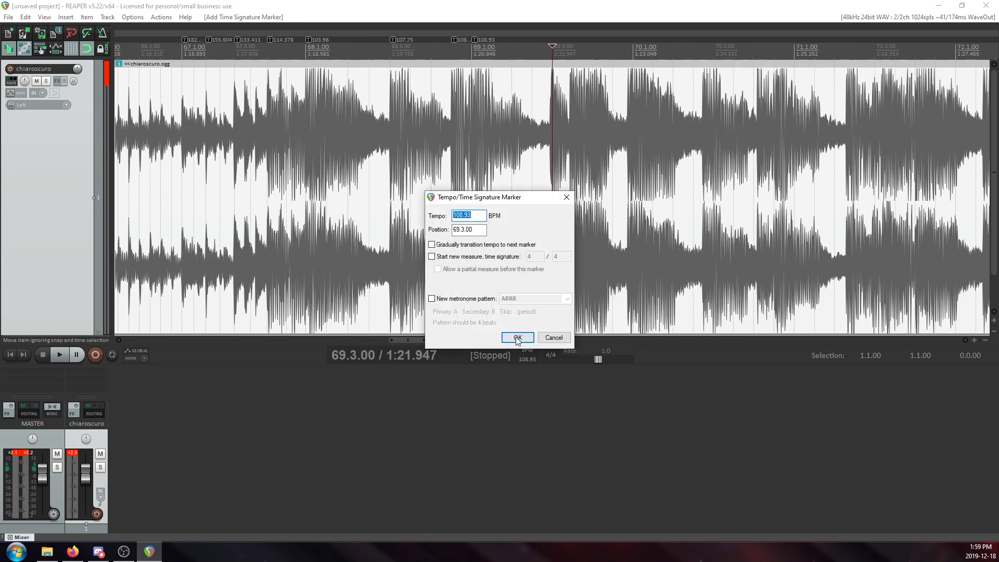
pyautogui.click(517, 338)
pyautogui.scroll(6, 518, 333)
pyautogui.moveTo(528, 45); pyautogui.dragTo(521, 50)
pyautogui.scroll(-6, 612, 65)
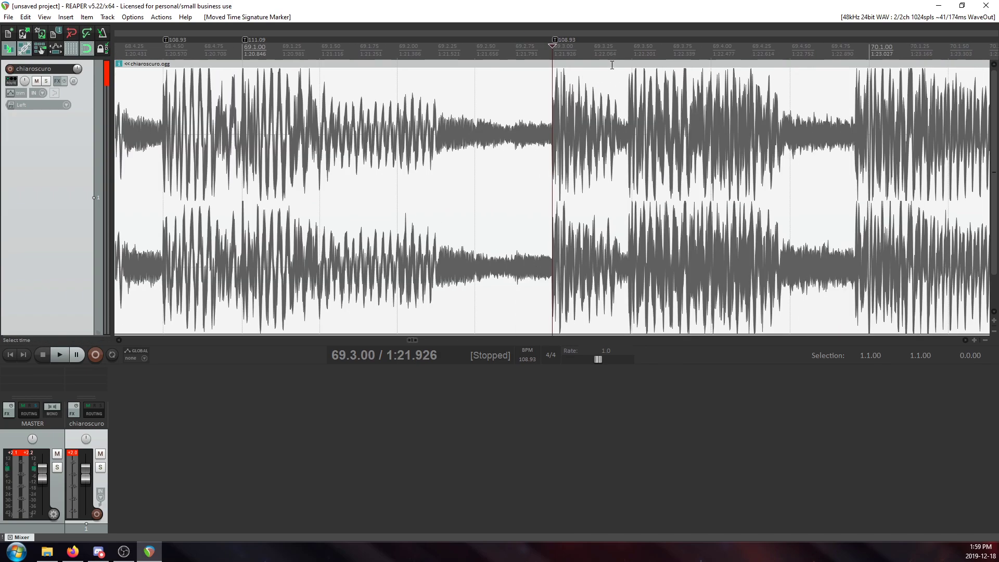
# Fine-tune the tempo marker at 69.3.00 so it meets the exact onset of the transient.
pyautogui.scroll(-3, 612, 64)
pyautogui.scroll(10, 563, 68)
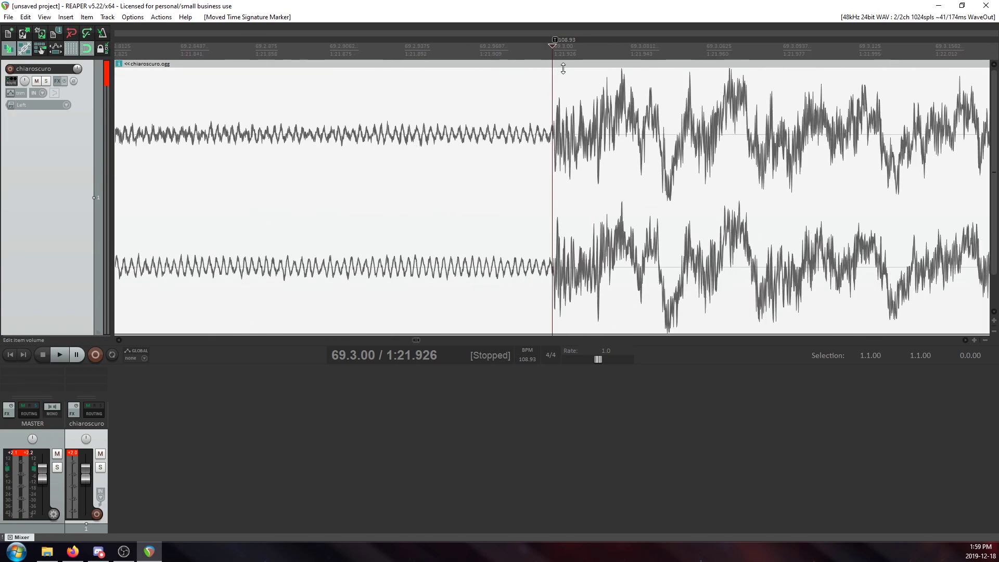
pyautogui.moveTo(552, 34); pyautogui.dragTo(558, 42)
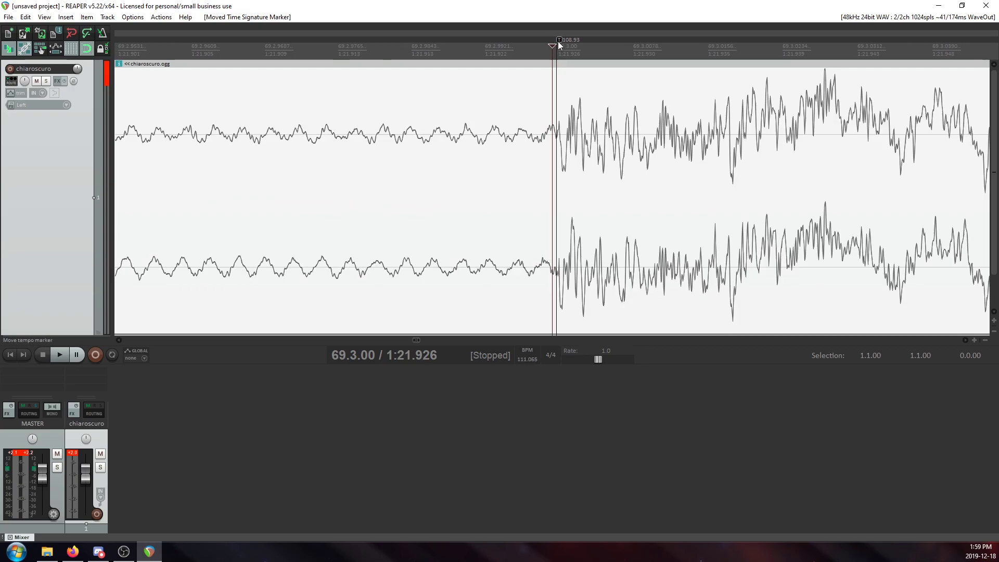
# Play from 69.3.00, add a tempo marker of 108.93 BPM at 69.3.50 and move it onto the transient at about 1:22.192.
pyautogui.scroll(-10, 600, 95)
pyautogui.press('space')
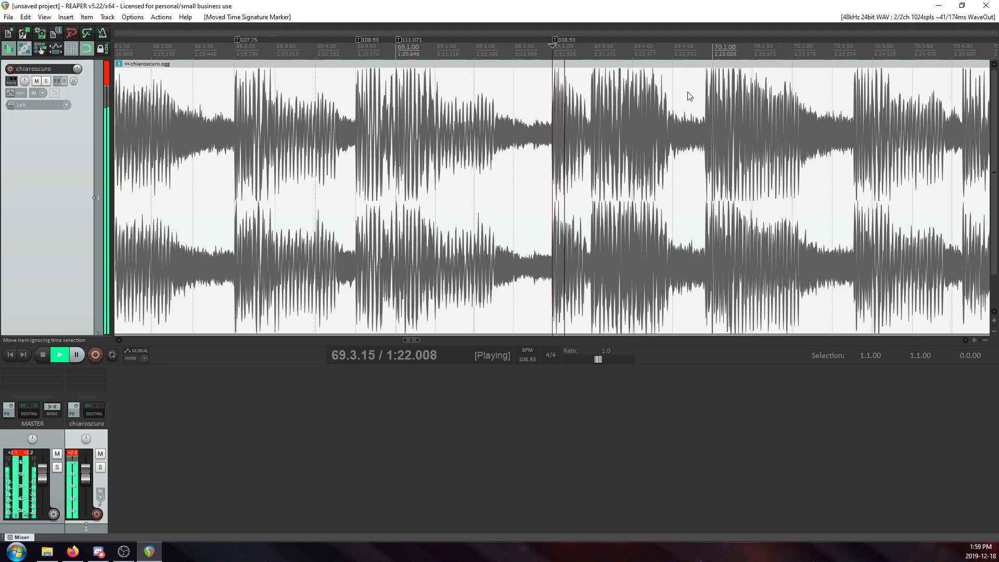
pyautogui.press('space')
pyautogui.scroll(8, 593, 123)
pyautogui.hotkey('shift', 'c')
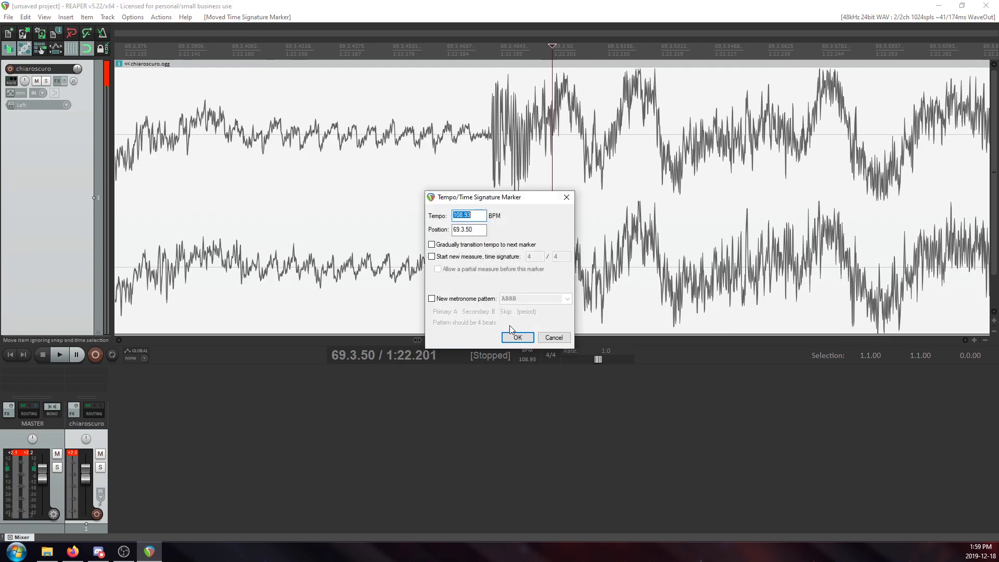
pyautogui.click(516, 339)
pyautogui.moveTo(550, 34); pyautogui.dragTo(492, 56)
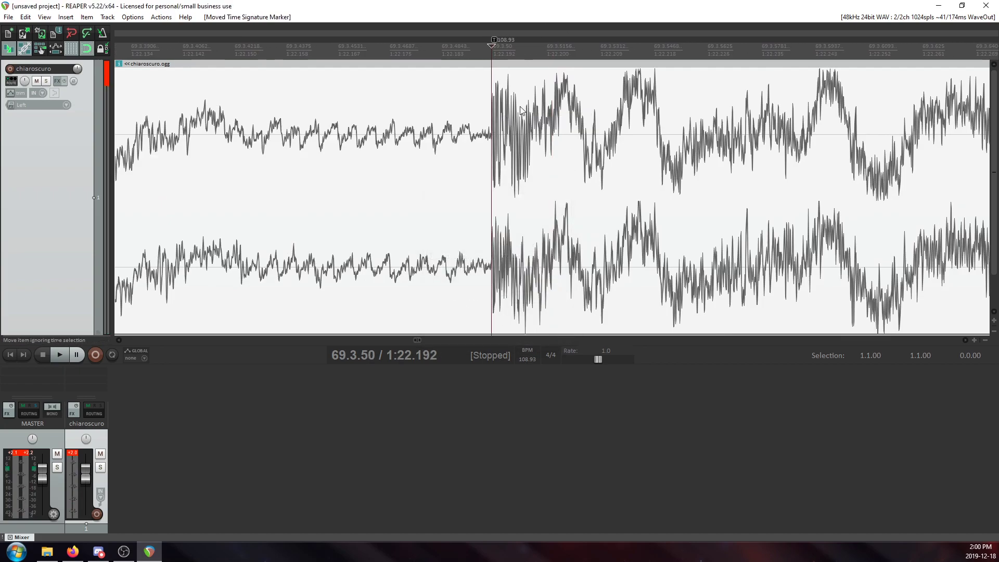
# Play the song from 66.3.50 through measure 69 to check all the tempo markers placed so far.
pyautogui.scroll(-6, 586, 45)
pyautogui.scroll(-3, 263, 49)
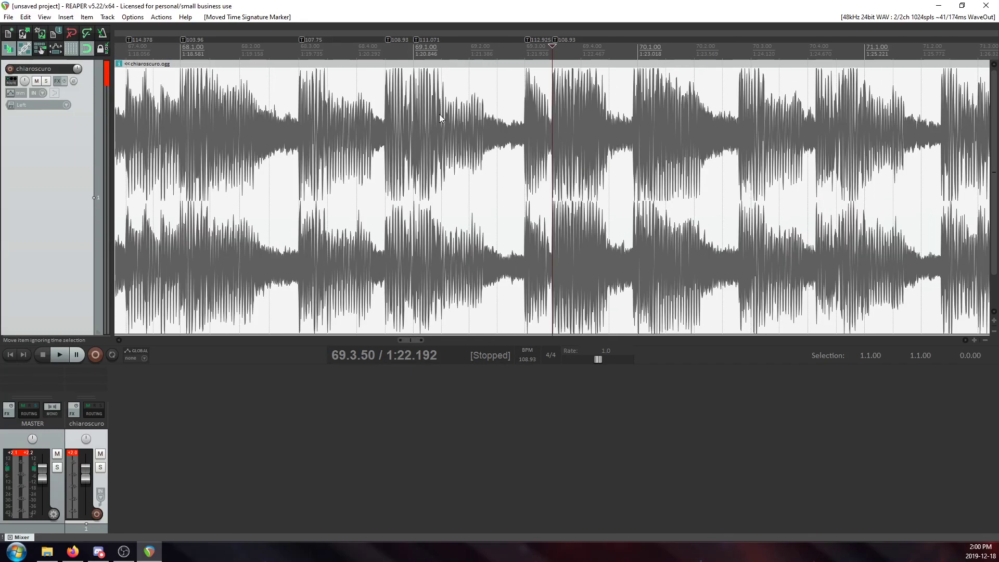
pyautogui.scroll(-3, 208, 112)
pyautogui.click(260, 107)
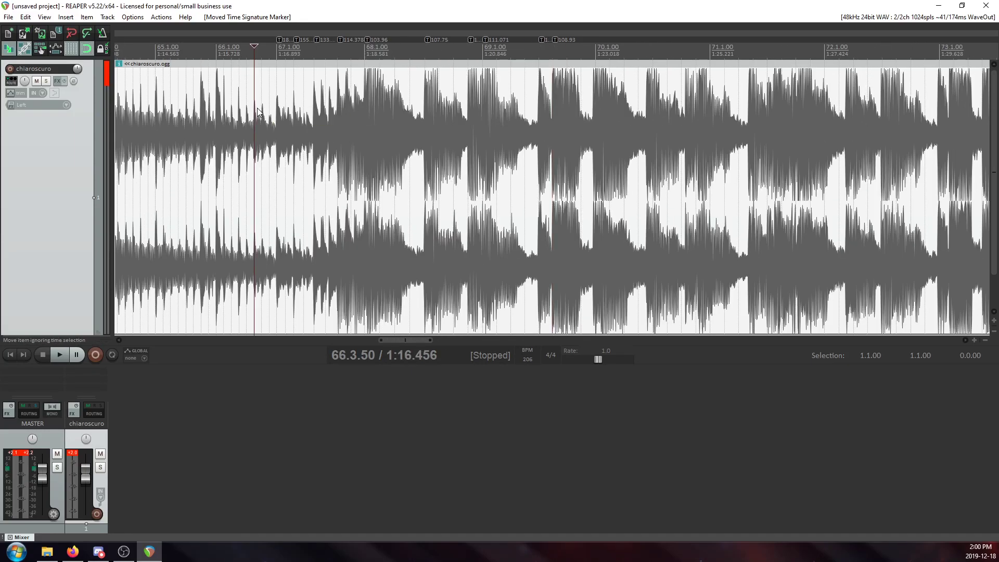
pyautogui.press('space')
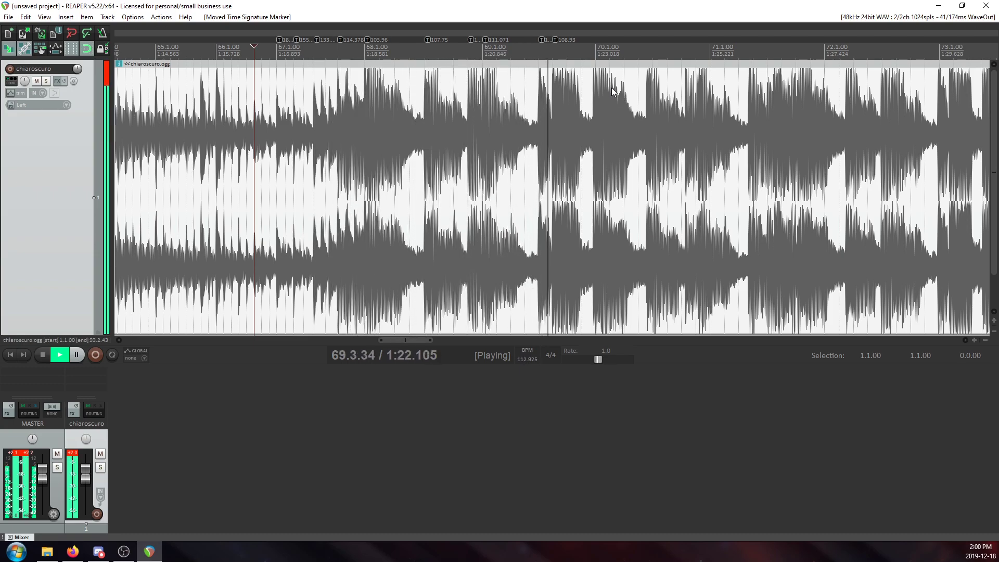
pyautogui.press('space')
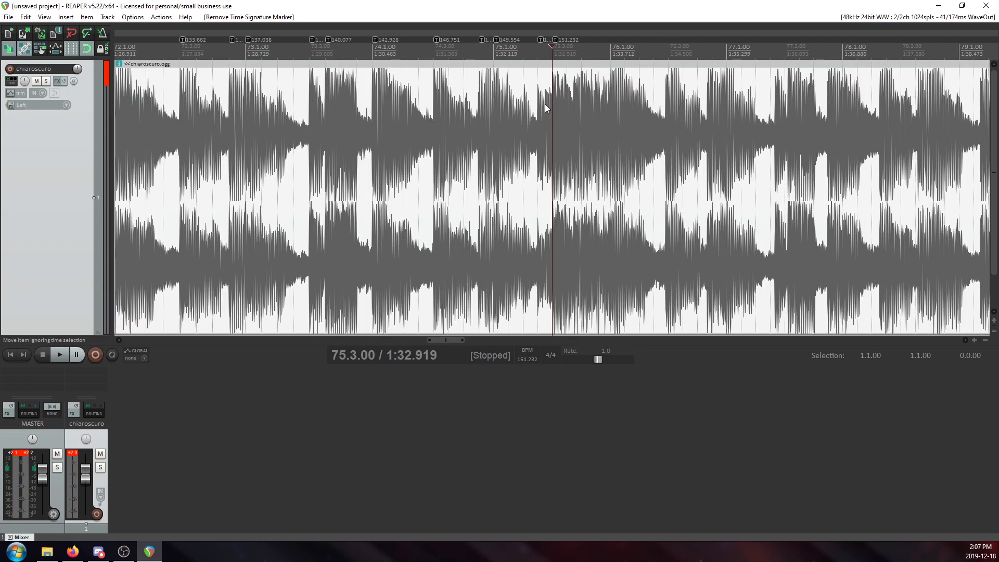
# Examine how the waveform transients around the last tempo marker at 75.3.00 line up with the grid.
pyautogui.scroll(2, 562, 109)
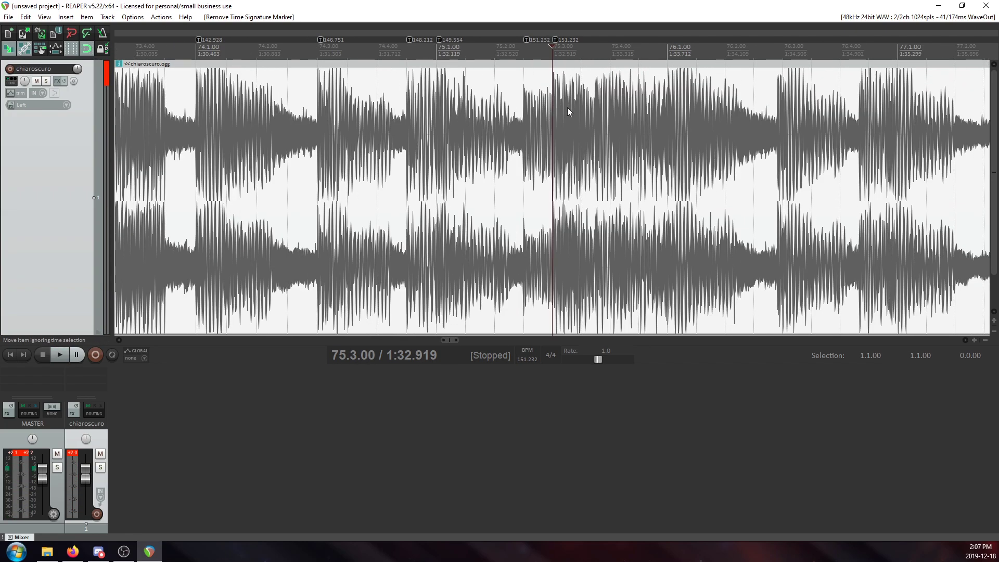
pyautogui.scroll(6, 582, 115)
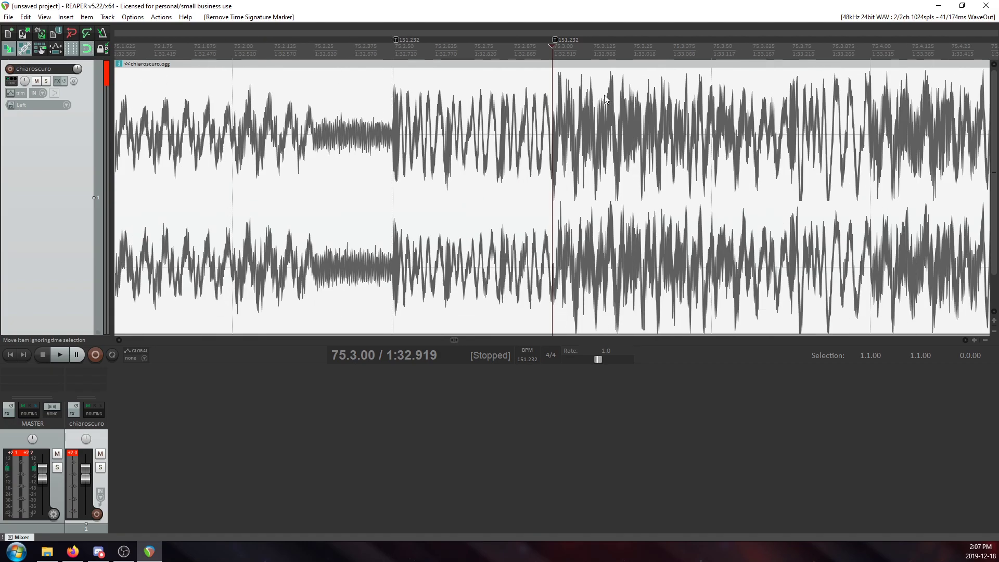
pyautogui.scroll(-4, 631, 145)
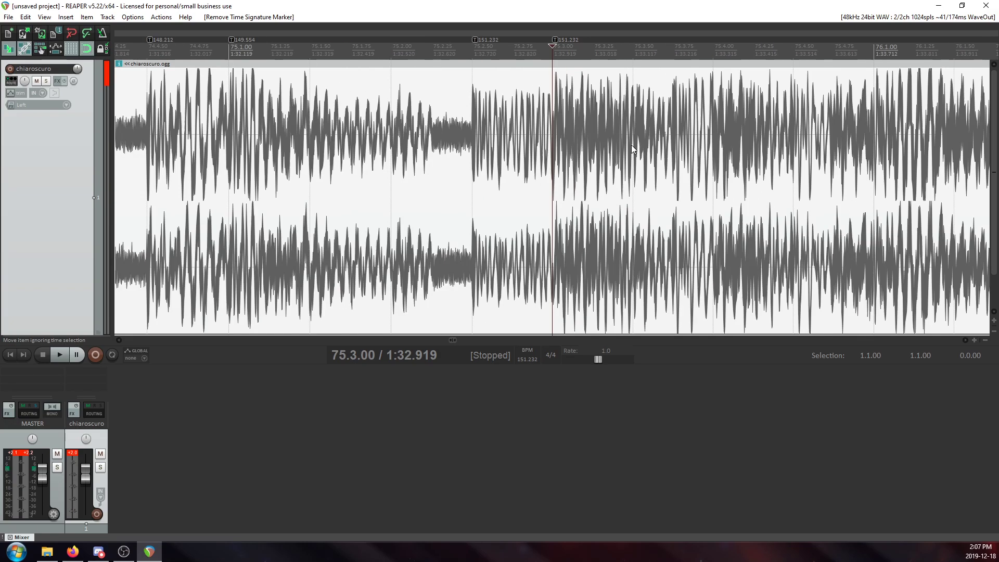
pyautogui.scroll(-3, 638, 123)
pyautogui.scroll(2, 612, 139)
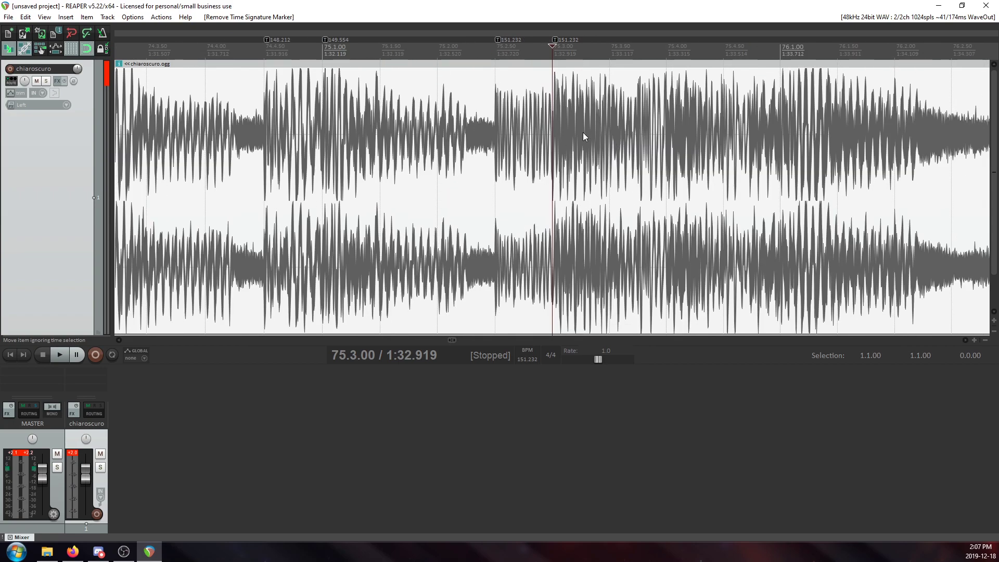
pyautogui.scroll(-5, 602, 111)
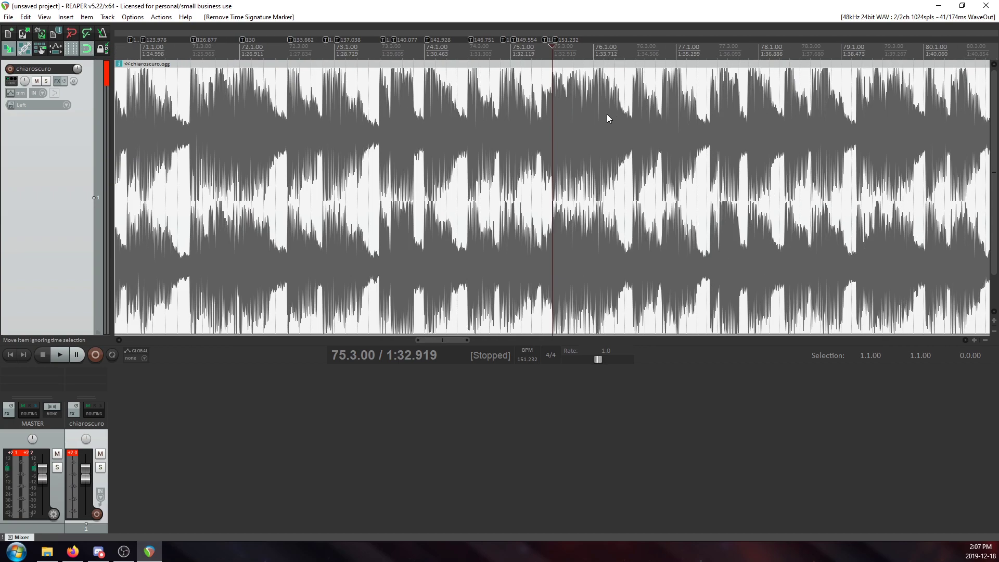
pyautogui.scroll(15, 597, 104)
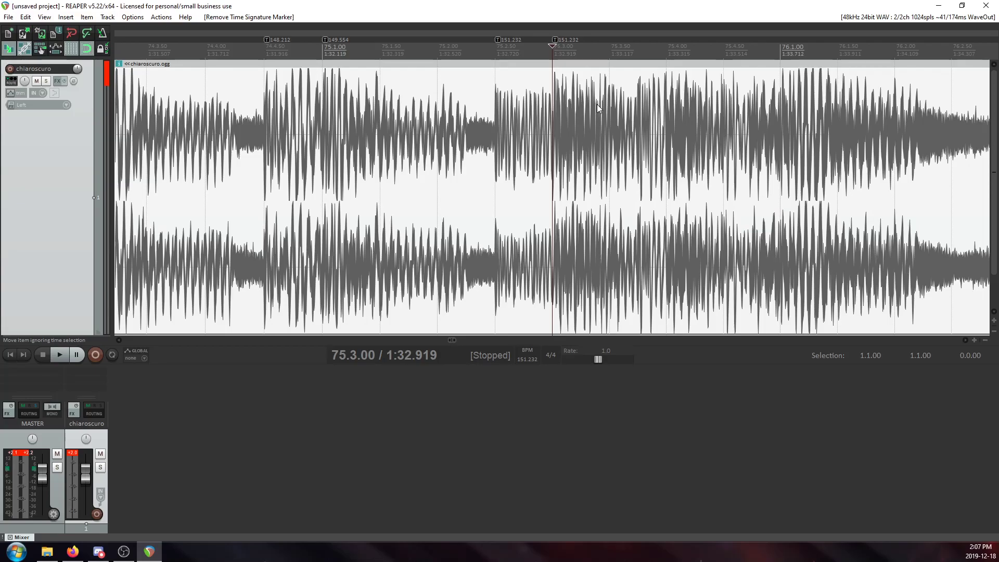
pyautogui.scroll(-12, 653, 141)
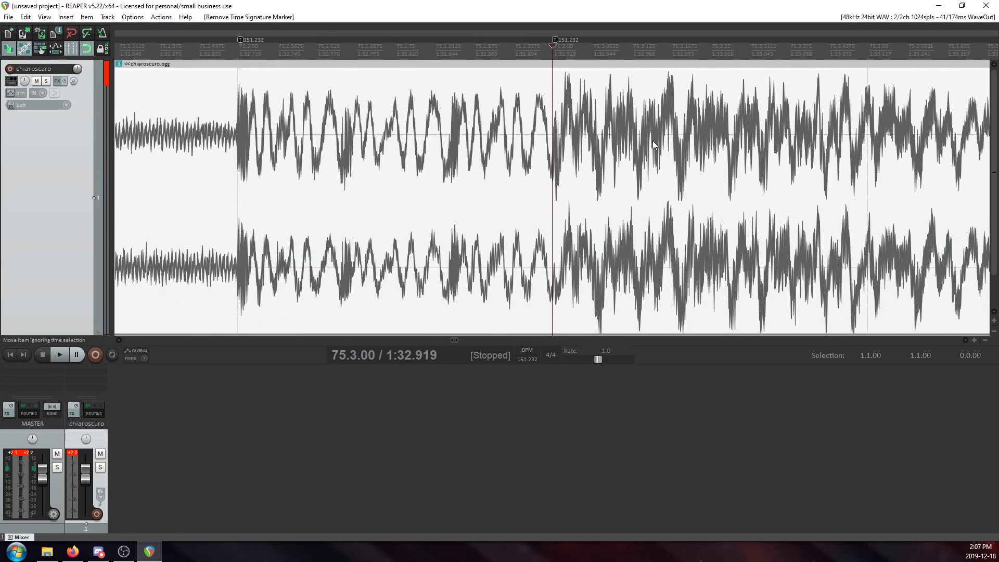
pyautogui.scroll(3, 651, 145)
pyautogui.scroll(-5, 643, 145)
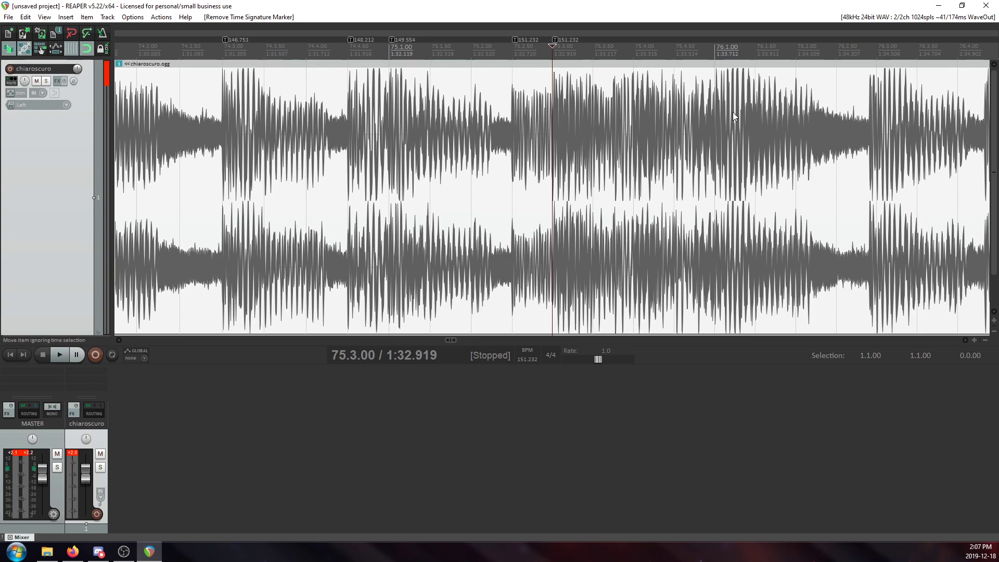
# Examine whether the waveform transient at 75.4.00 falls on the beat line without another tempo marker.
pyautogui.click(627, 110)
pyautogui.scroll(10, 623, 116)
pyautogui.scroll(-11, 620, 121)
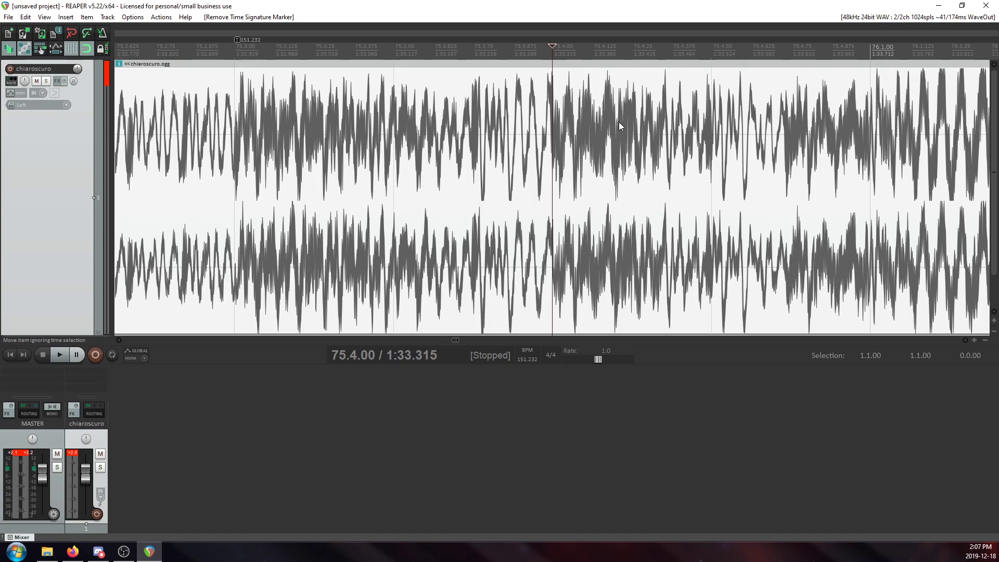
pyautogui.scroll(3, 598, 152)
pyautogui.scroll(-5, 598, 152)
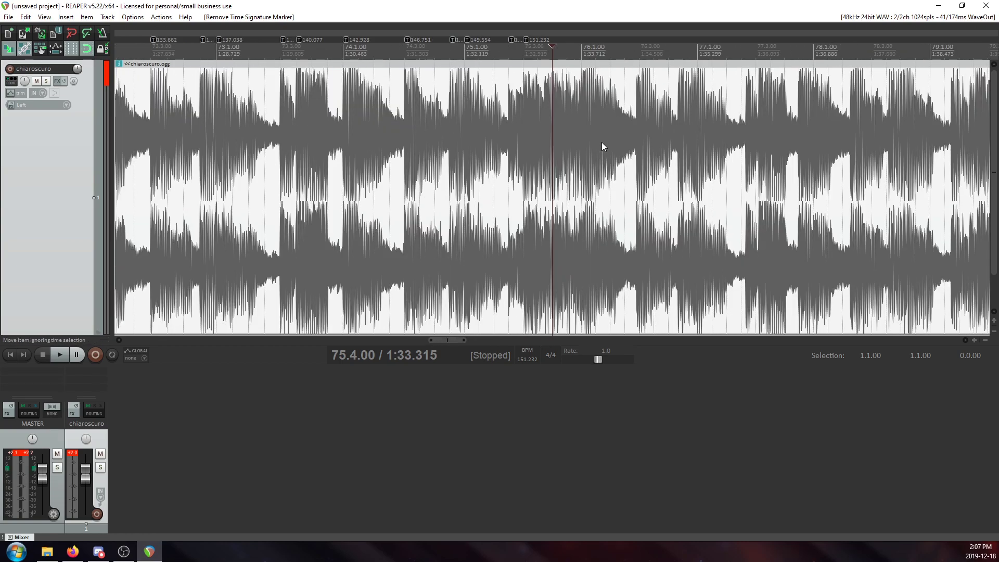
pyautogui.scroll(4, 614, 141)
pyautogui.scroll(5, 614, 139)
pyautogui.scroll(-2, 614, 140)
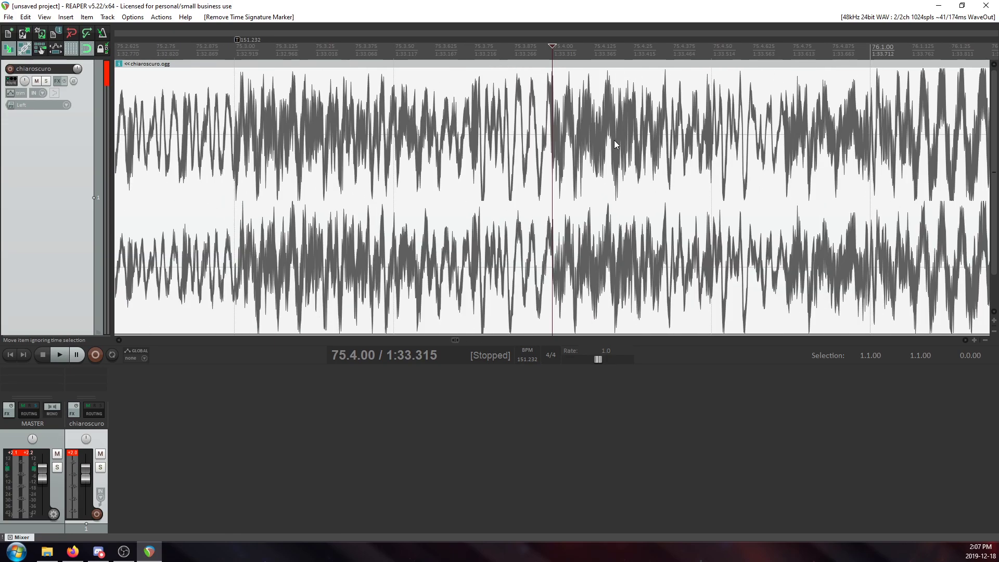
# Examine the transient alignment at 76.1.00, and return the edit cursor to the tempo marker at 75.3.00.
pyautogui.scroll(-3, 614, 177)
pyautogui.click(635, 130)
pyautogui.scroll(3, 624, 167)
pyautogui.scroll(-3, 603, 177)
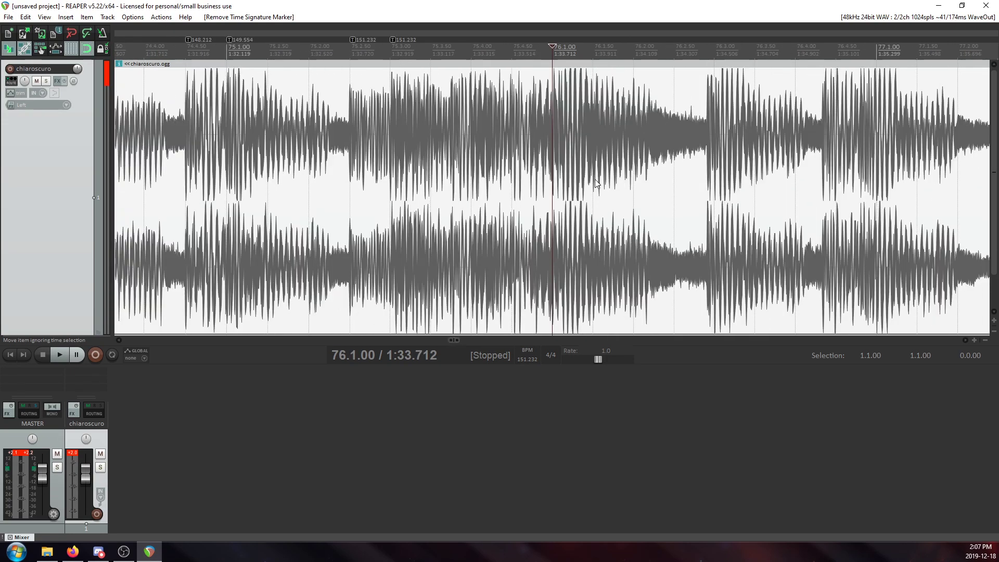
pyautogui.scroll(-1, 503, 138)
pyautogui.click(438, 101)
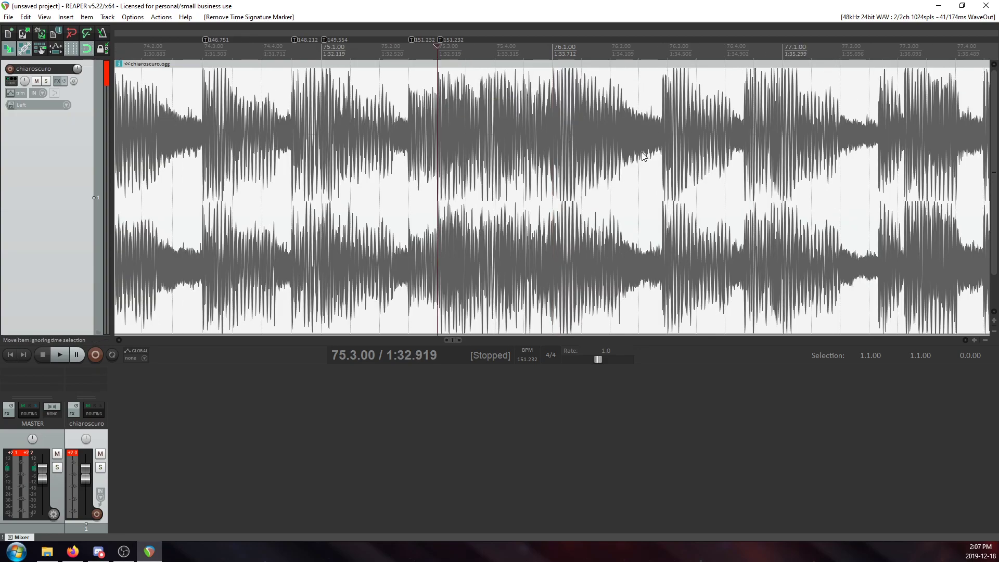
# Add a tempo marker at 76.3.00 after a short listen from 75.3.00, and align it with the transient onset at 1:34.472.
pyautogui.press('space')
pyautogui.press('space')
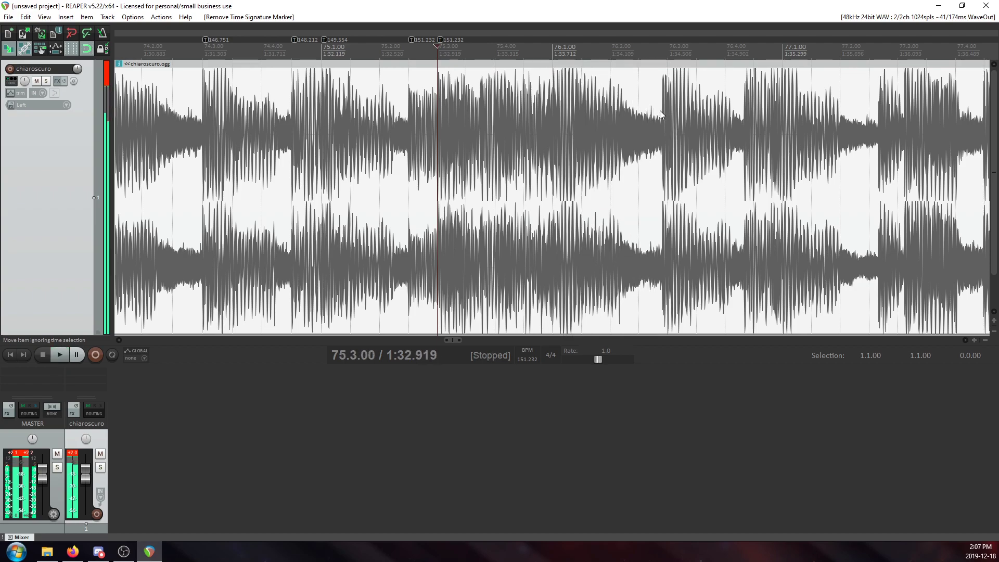
pyautogui.click(666, 114)
pyautogui.hotkey('shift', 'c')
pyautogui.click(518, 338)
pyautogui.scroll(10, 555, 35)
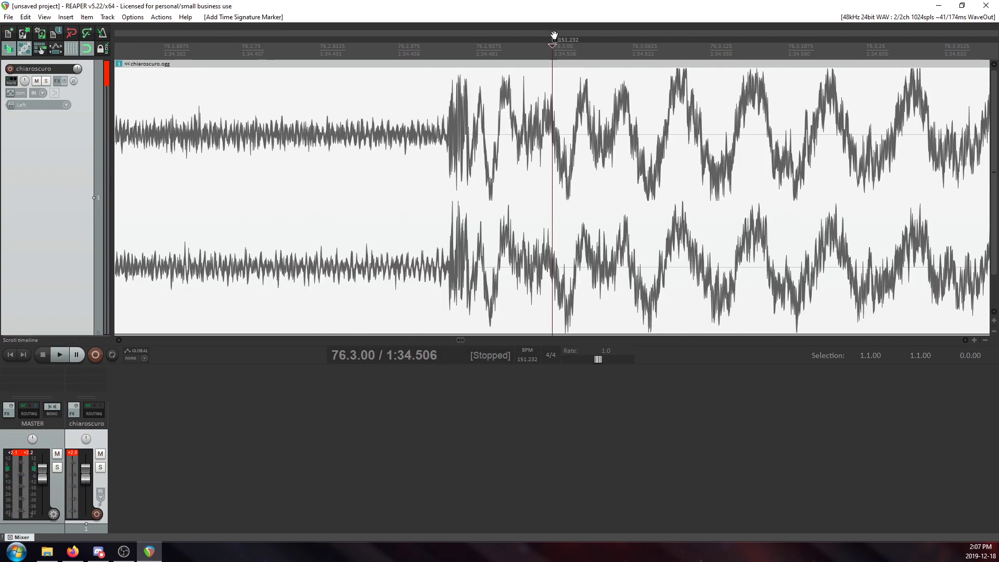
pyautogui.moveTo(556, 34); pyautogui.dragTo(451, 58)
pyautogui.scroll(-10, 485, 123)
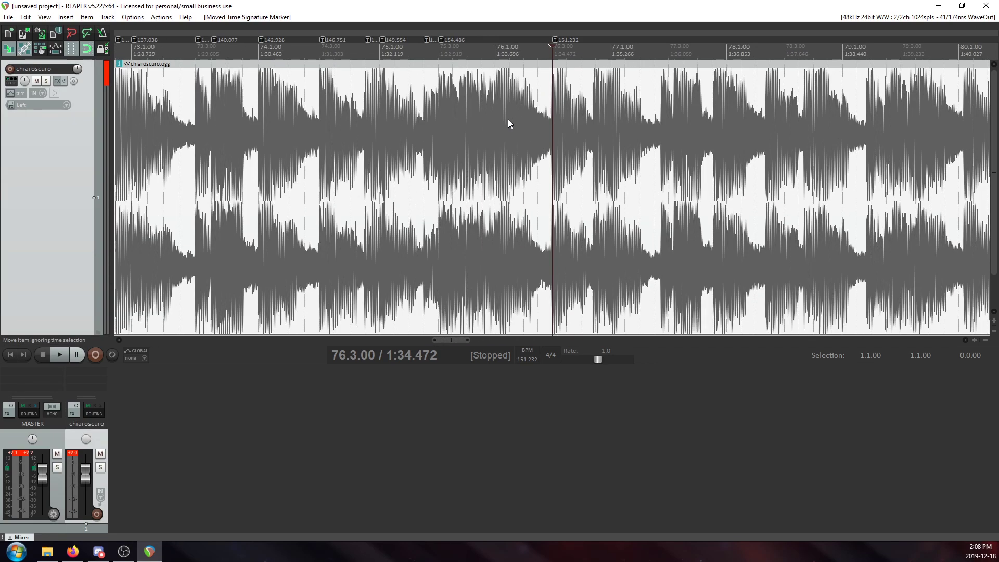
# Examine and play the audio around 75.4.00 to check how its transient lines up with the beat line.
pyautogui.scroll(3, 503, 121)
pyautogui.click(386, 110)
pyautogui.scroll(8, 470, 192)
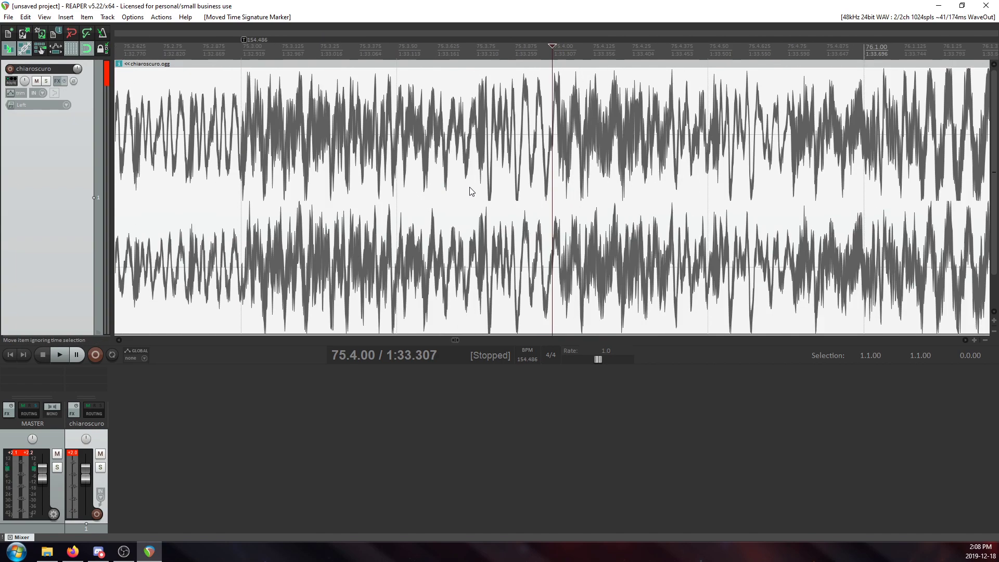
pyautogui.scroll(-5, 630, 172)
pyautogui.scroll(7, 643, 169)
pyautogui.scroll(-4, 640, 172)
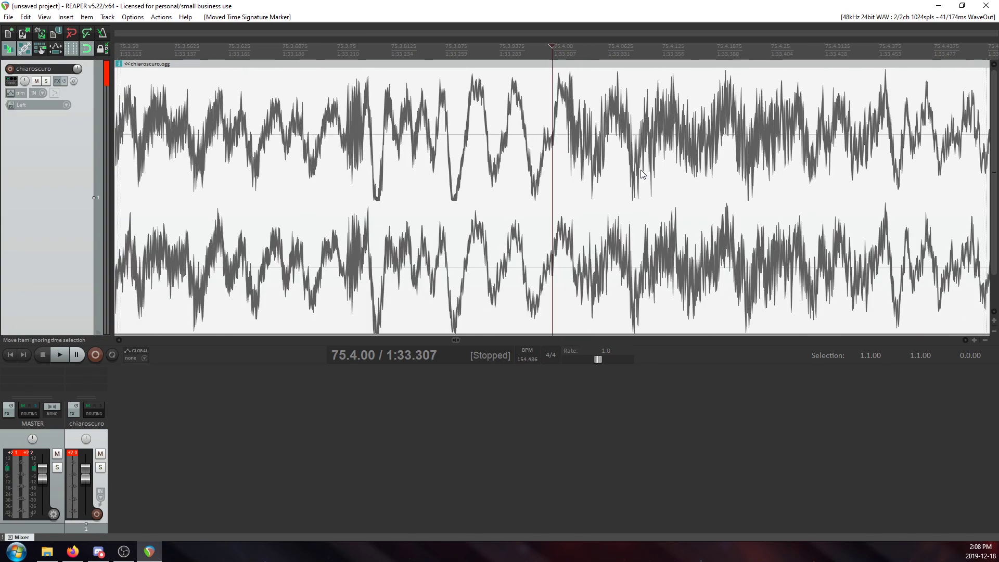
pyautogui.click(394, 114)
pyautogui.press('space')
pyautogui.press('space')
pyautogui.click(559, 132)
pyautogui.press('space')
pyautogui.press('space')
pyautogui.scroll(6, 594, 166)
pyautogui.scroll(-2, 595, 166)
# Add a tempo marker at 75.4.00 and shift it slightly forward onto the waveform transient.
pyautogui.hotkey('shift', 'c')
pyautogui.press('Return')
pyautogui.scroll(6, 647, 120)
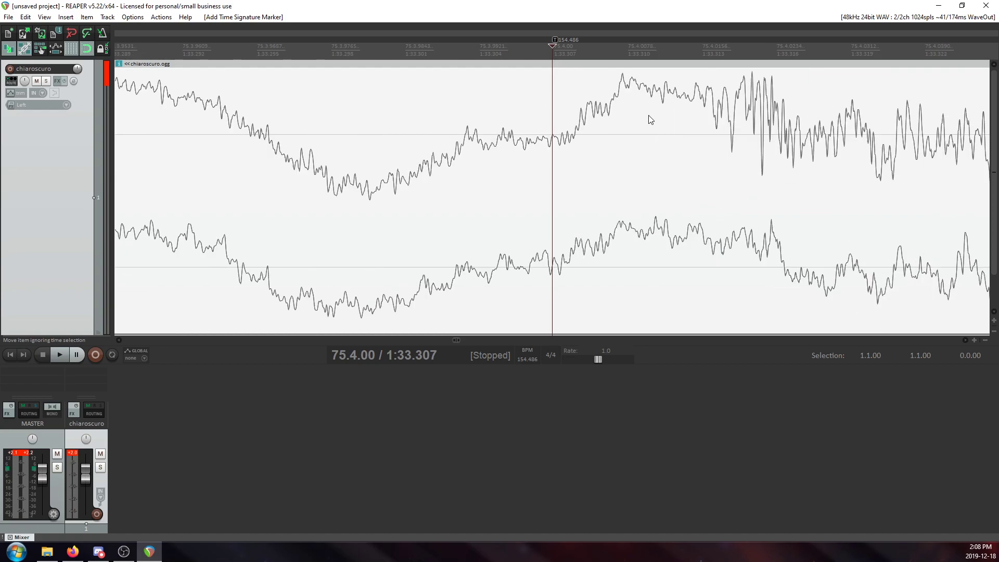
pyautogui.moveTo(554, 38); pyautogui.dragTo(607, 51)
pyautogui.scroll(-6, 636, 121)
pyautogui.scroll(-4, 636, 121)
# Play the song from the tempo markers at 75.3.00 and 75.4.00 to check their timing.
pyautogui.click(429, 102)
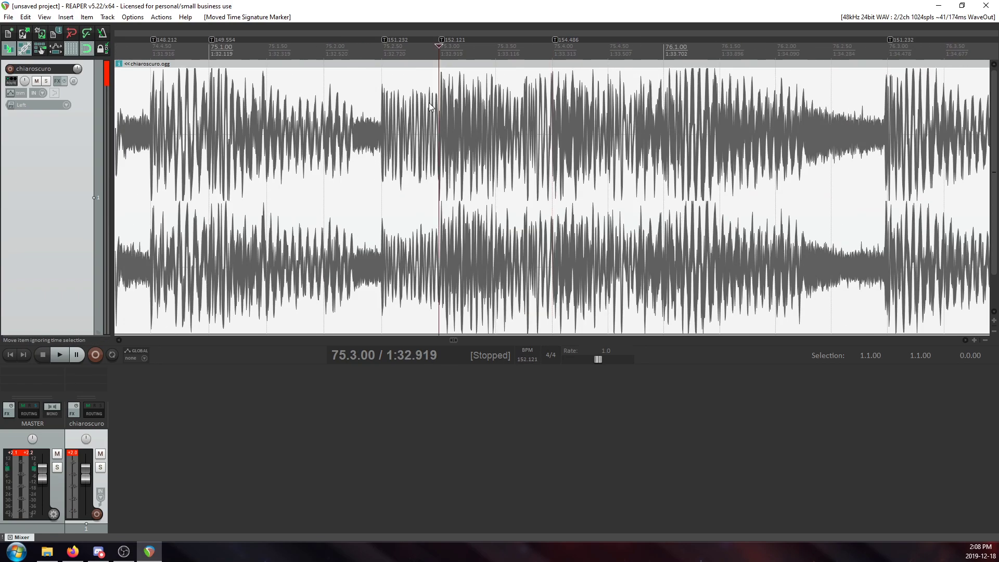
pyautogui.press('space')
pyautogui.press('space')
pyautogui.click(554, 108)
pyautogui.press('space')
pyautogui.press('space')
# Examine and play the waveform around 76.1.00 to judge whether its transient falls on the measure line.
pyautogui.click(657, 125)
pyautogui.scroll(2, 647, 131)
pyautogui.scroll(6, 647, 131)
pyautogui.scroll(-5, 638, 133)
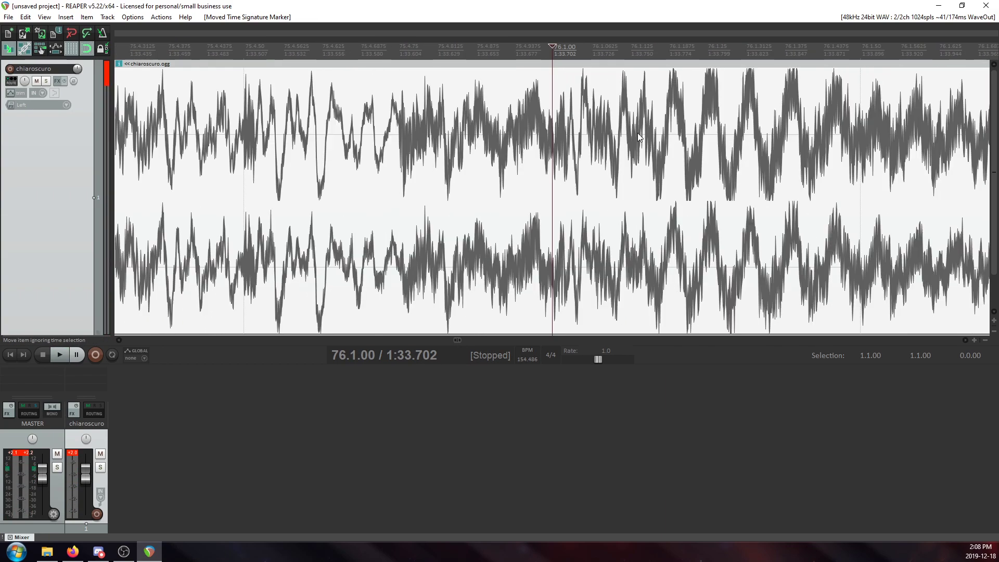
pyautogui.scroll(3, 637, 132)
pyautogui.scroll(-2, 563, 131)
pyautogui.click(310, 138)
pyautogui.press('space')
# Play from 76.1.00, and realign the tempo marker at 76.3.00 with the transient onset at 1:34.473.
pyautogui.press('space')
pyautogui.click(562, 166)
pyautogui.scroll(2, 563, 165)
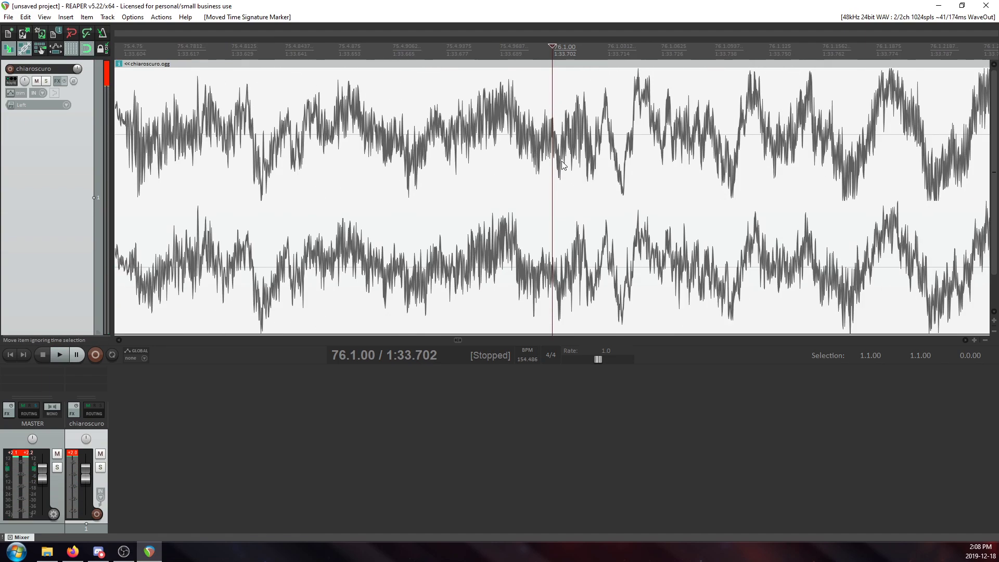
pyautogui.scroll(-4, 610, 169)
pyautogui.press('space')
pyautogui.scroll(-4, 632, 173)
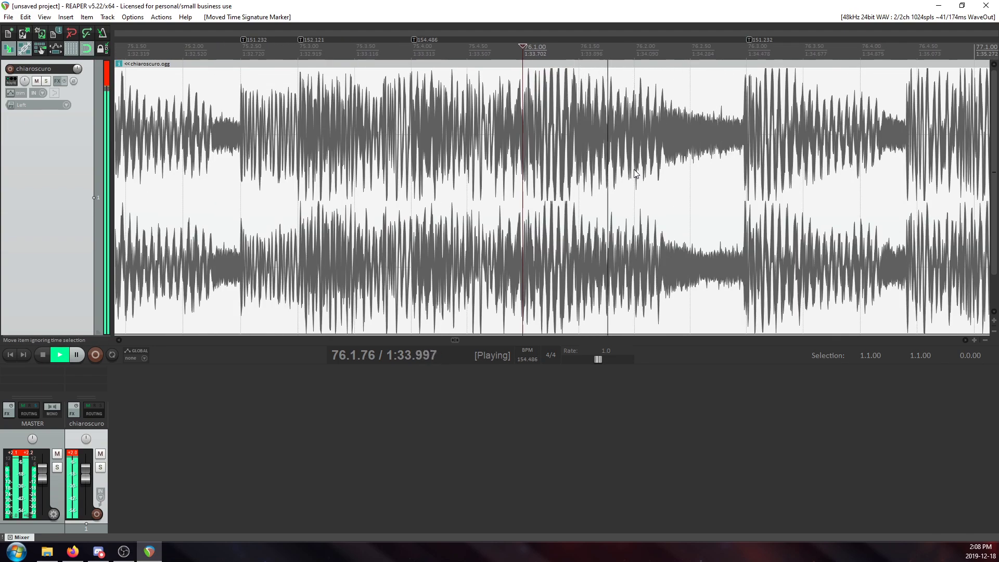
pyautogui.click(717, 156)
pyautogui.press('space')
pyautogui.scroll(1, 718, 155)
pyautogui.scroll(10, 718, 155)
pyautogui.moveTo(554, 39); pyautogui.dragTo(488, 48)
pyautogui.scroll(-12, 560, 149)
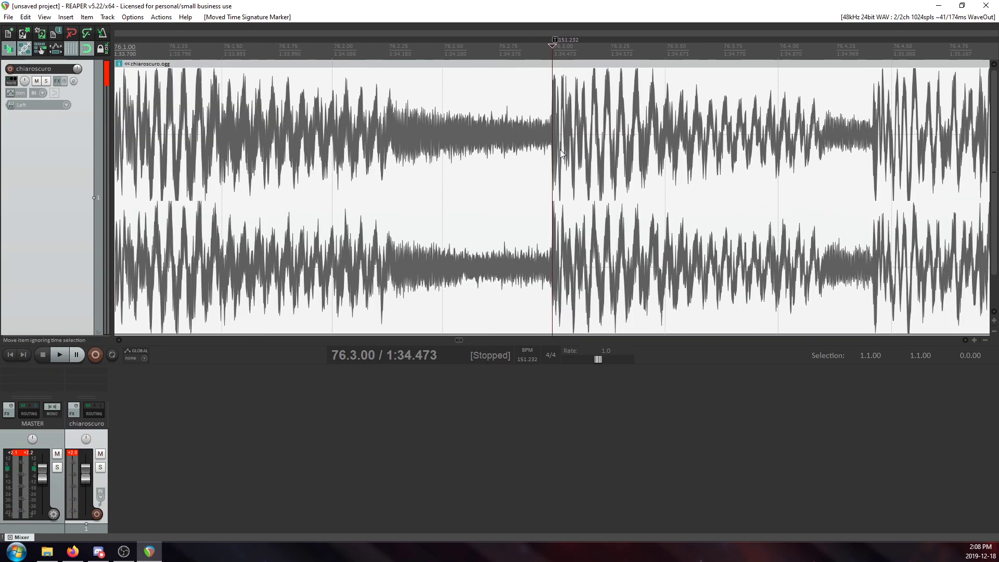
# Play from 76.3.00 and from 76.1.00 to locate the transient belonging to the start of measure 76.
pyautogui.press('space')
pyautogui.press('space')
pyautogui.click(338, 117)
pyautogui.scroll(9, 338, 119)
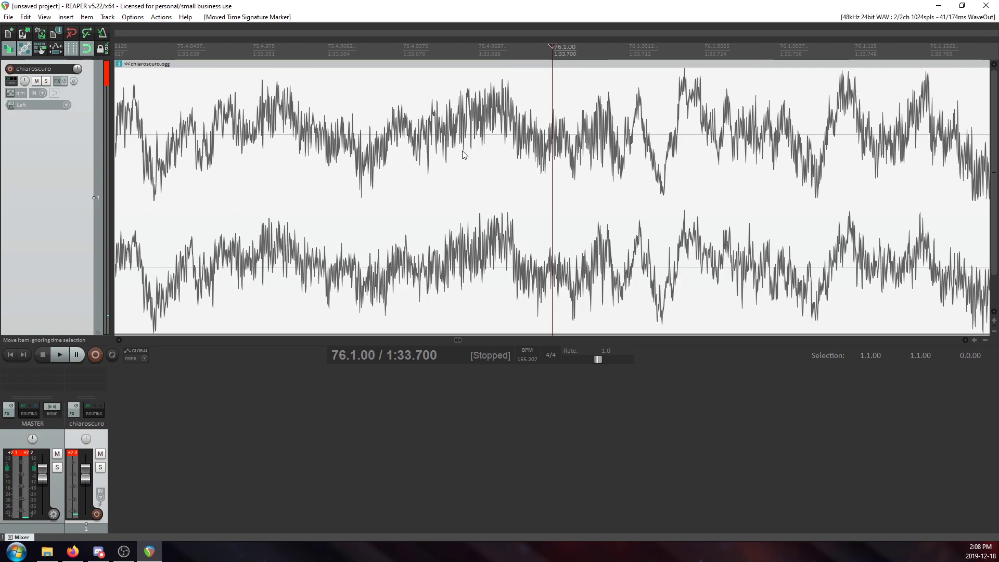
pyautogui.press('space')
# Play from 76.1.00 to check the new marker, and move the 76.3.00 tempo marker back to the transient at 1:34.473.
pyautogui.press('space')
pyautogui.scroll(-4, 538, 166)
pyautogui.scroll(6, 538, 165)
# Add a tempo marker at 76.1.00 and shift it forward onto the transient at 1:33.705.
pyautogui.hotkey('shift', 'c')
pyautogui.click(511, 336)
pyautogui.moveTo(554, 39); pyautogui.dragTo(612, 53)
pyautogui.scroll(-5, 610, 103)
pyautogui.press('space')
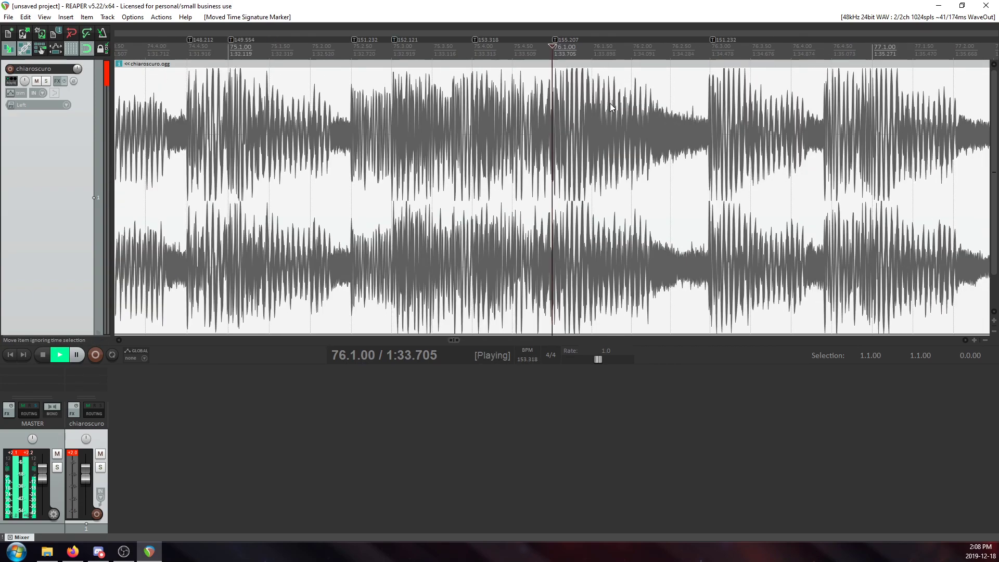
pyautogui.press('space')
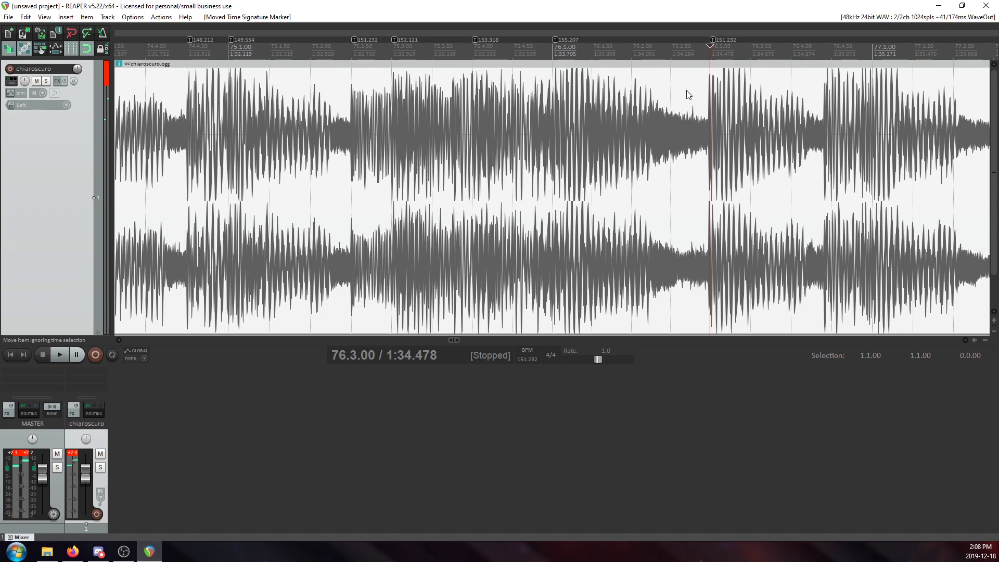
pyautogui.scroll(10, 683, 93)
pyautogui.moveTo(556, 39); pyautogui.dragTo(496, 54)
pyautogui.click(506, 83)
pyautogui.scroll(-10, 535, 99)
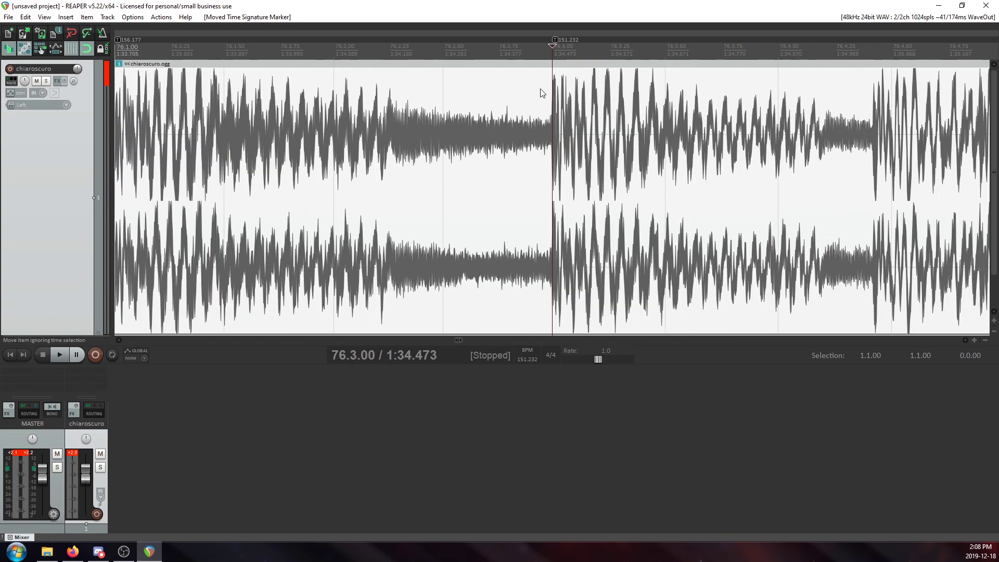
# Replace the tempo marker at 76.3.00 with a new one carrying the preceding tempo of 156.177 BPM.
pyautogui.rightClick(553, 41)
pyautogui.click(598, 61)
pyautogui.click(522, 357)
pyautogui.click(521, 335)
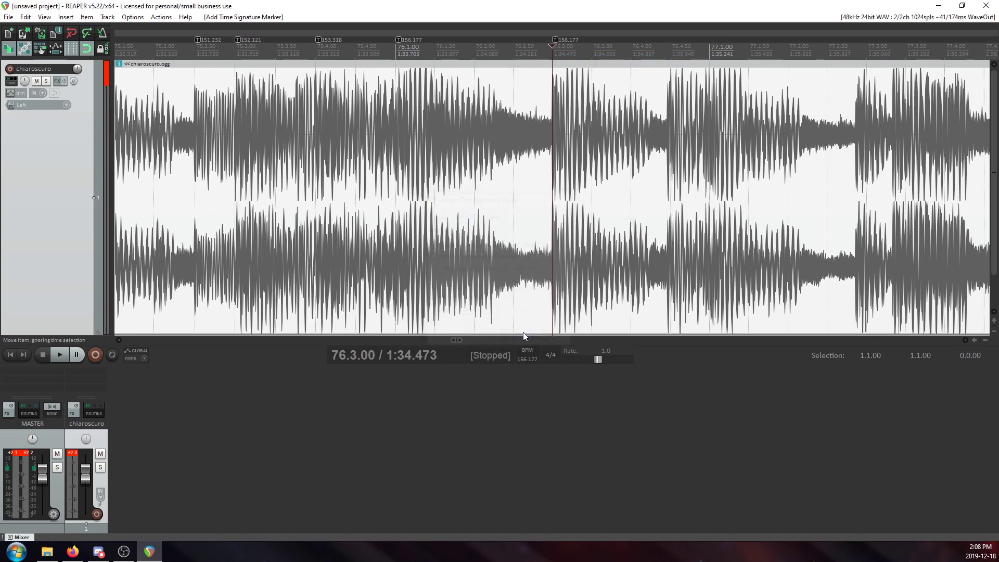
# Play from 76.3.00, add a tempo marker at 76.4.50, and align it with the transient onset at 1:35.036.
pyautogui.press('space')
pyautogui.press('space')
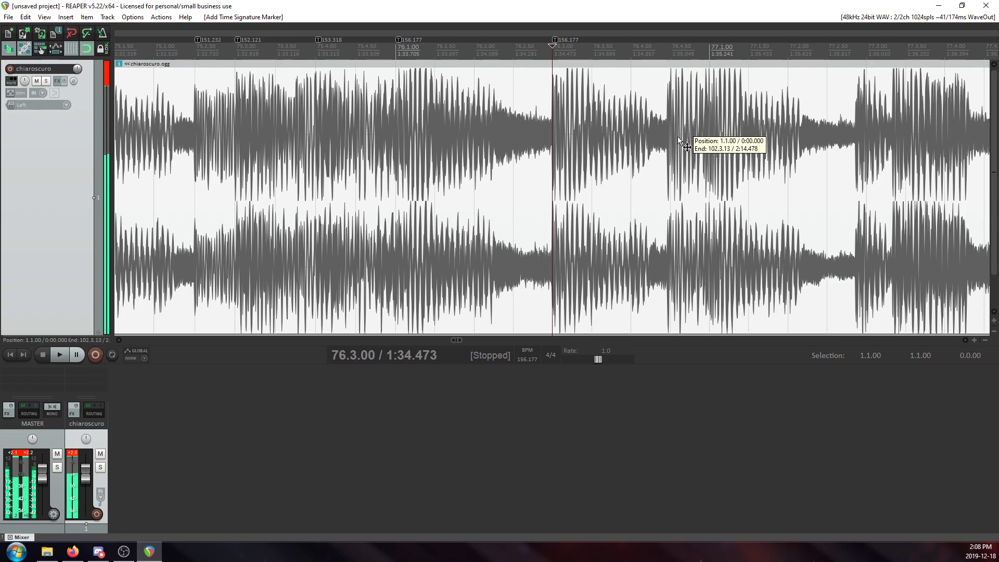
pyautogui.click(671, 148)
pyautogui.scroll(8, 648, 180)
pyautogui.hotkey('shift', 'c')
pyautogui.click(522, 337)
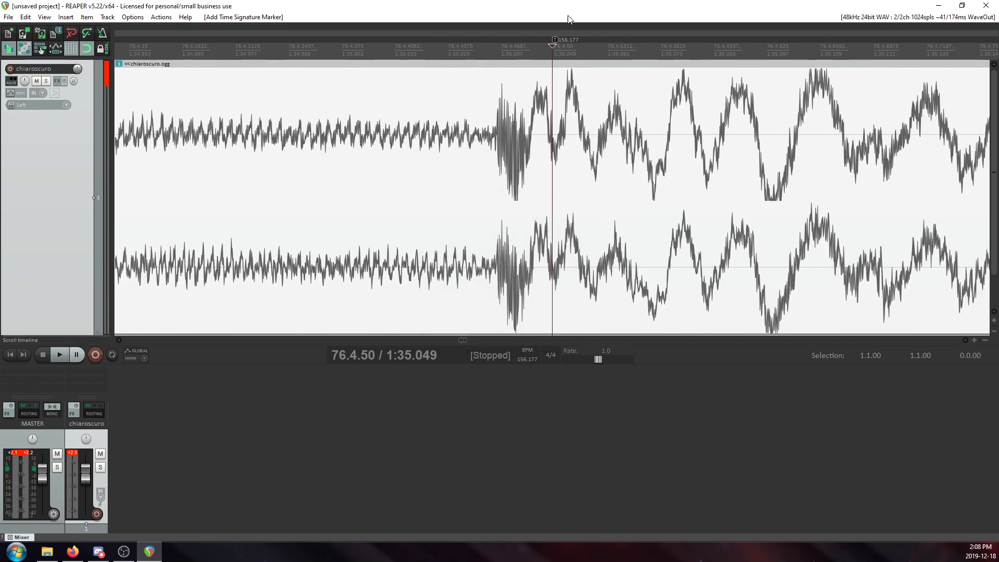
pyautogui.moveTo(555, 40)
pyautogui.mouseDown()
pyautogui.moveTo(485, 52)
pyautogui.moveTo(500, 52)
pyautogui.mouseUp()
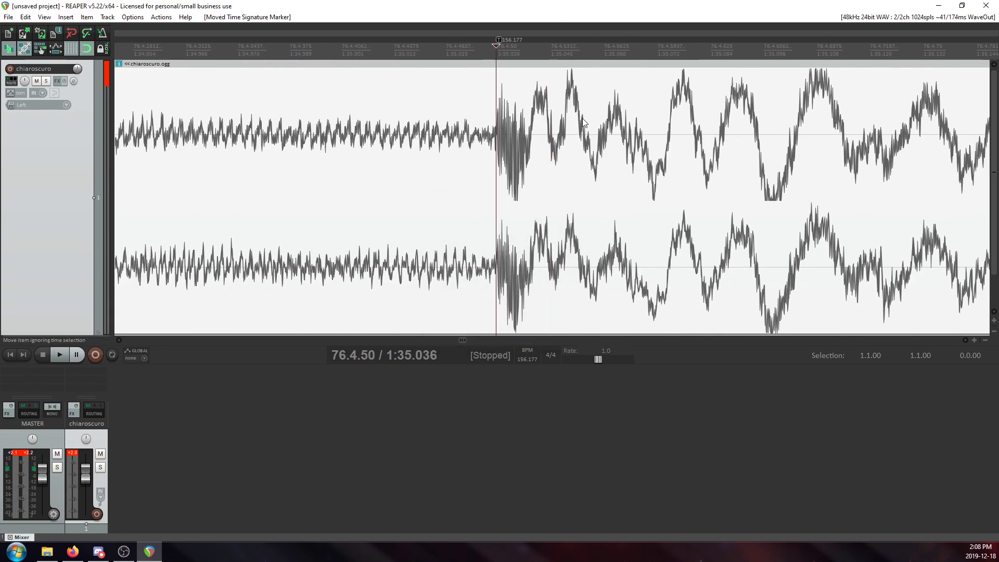
pyautogui.scroll(-8, 635, 141)
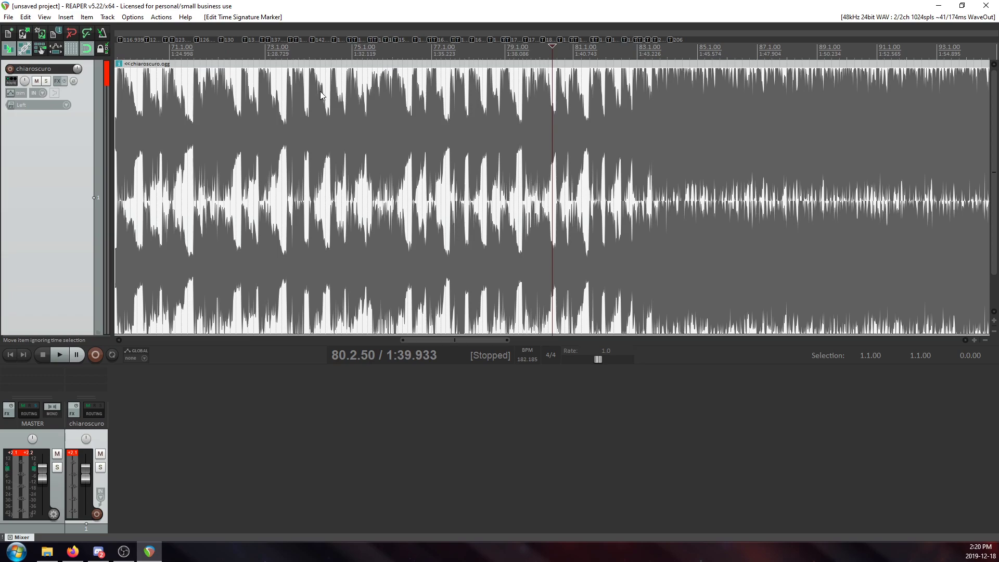
# Examine the completed tempo markers between measures 67 and 72, including those around 70.3.00, 68.1.00 and 68.3.00.
pyautogui.click(211, 103)
pyautogui.scroll(6, 211, 103)
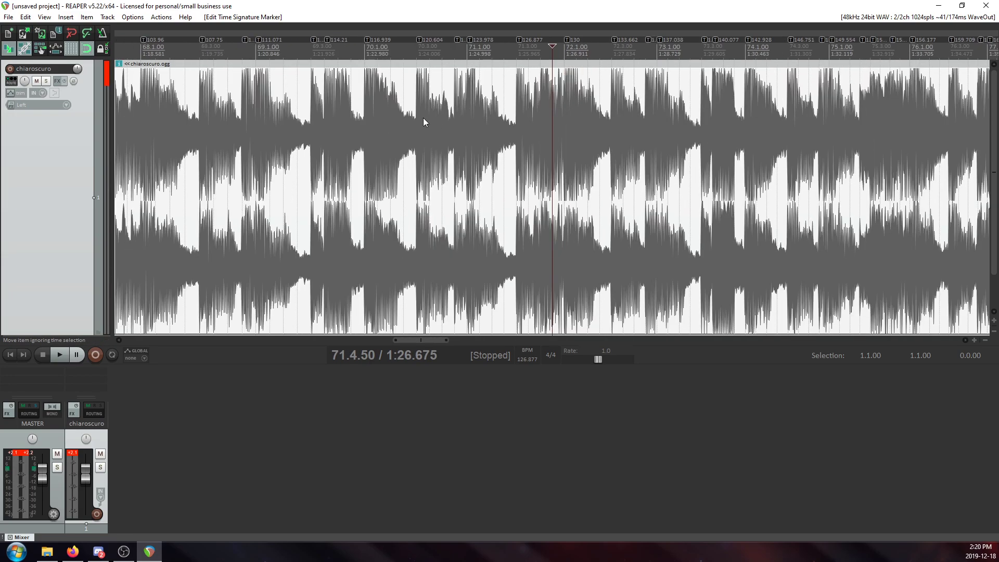
pyautogui.click(418, 118)
pyautogui.scroll(3, 426, 118)
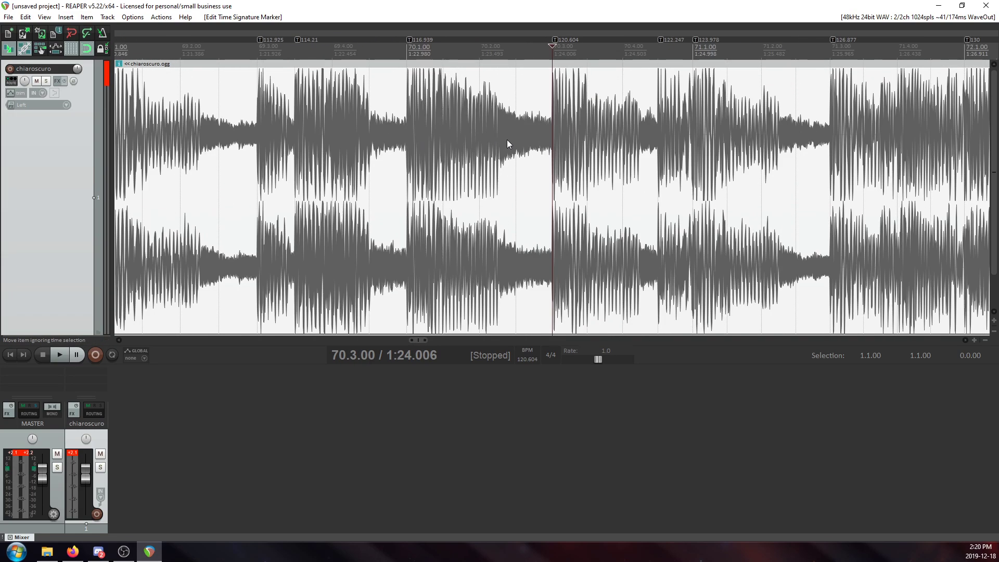
pyautogui.scroll(-4, 520, 141)
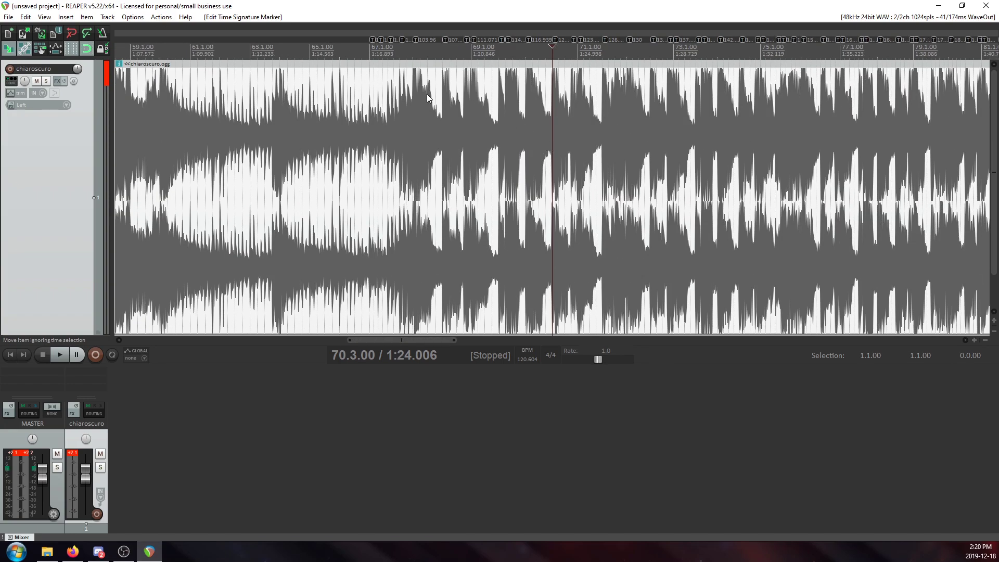
pyautogui.click(406, 99)
pyautogui.scroll(5, 488, 134)
pyautogui.click(491, 118)
pyautogui.scroll(-3, 572, 115)
pyautogui.click(612, 103)
pyautogui.scroll(-4, 682, 120)
pyautogui.scroll(4, 711, 130)
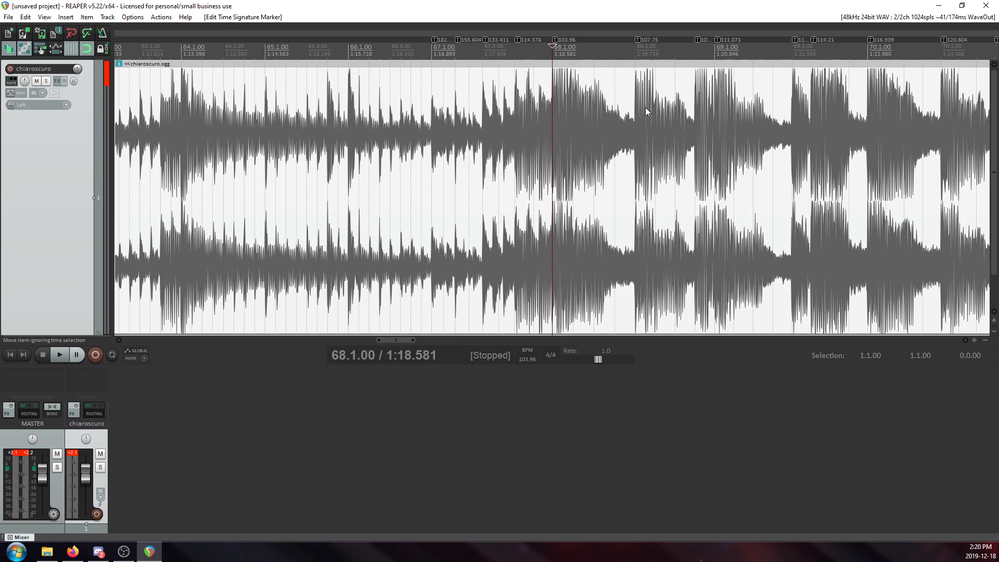
pyautogui.click(635, 139)
pyautogui.scroll(8, 638, 146)
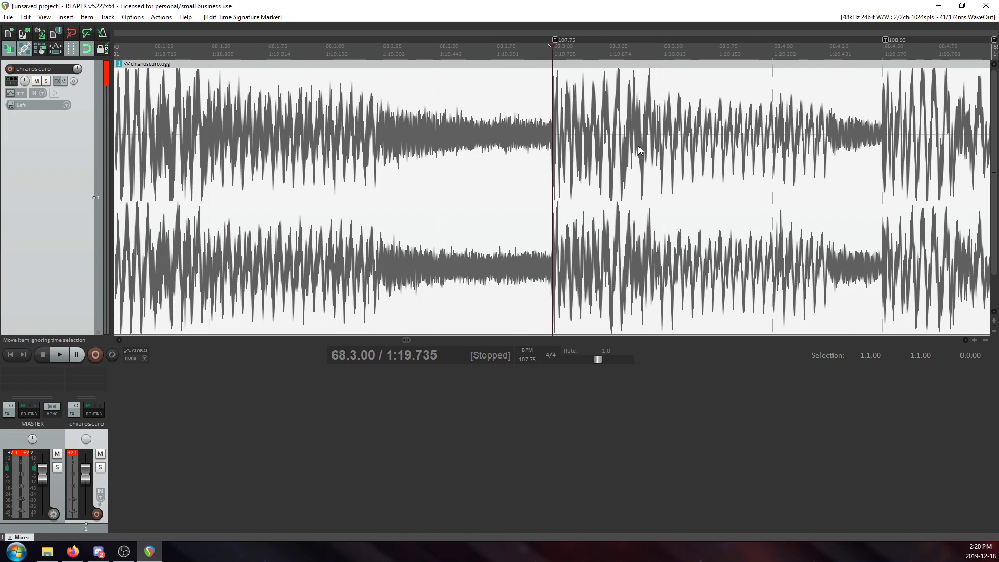
pyautogui.scroll(-10, 639, 149)
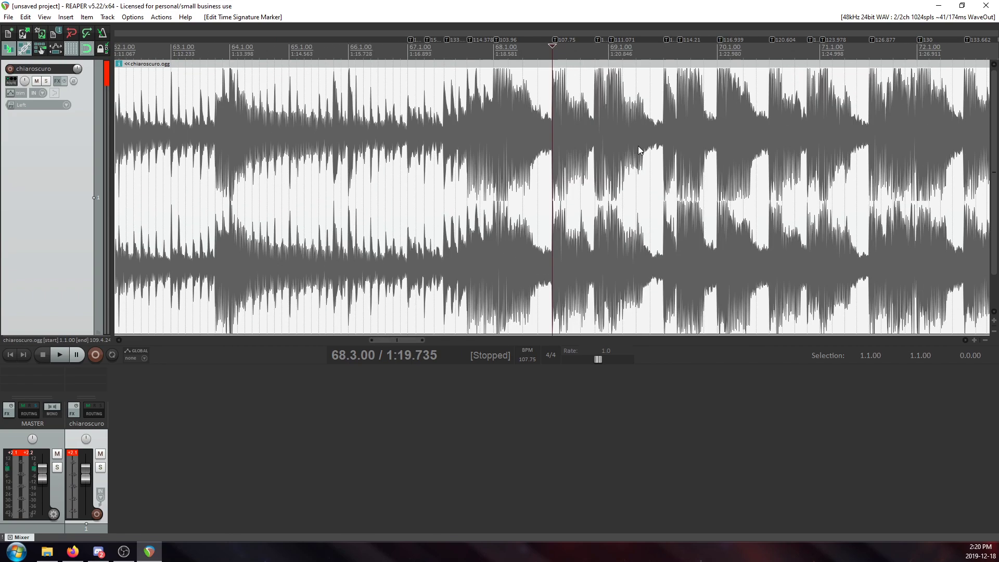
pyautogui.scroll(4, 640, 150)
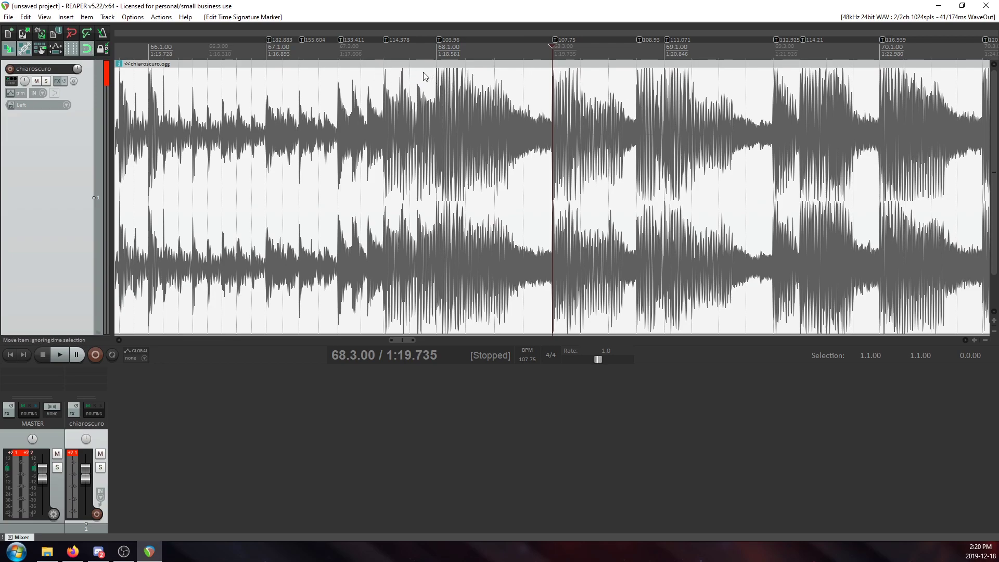
# Examine the tempo markers around 81.1.00 near the end of the speed-up, and compare them with those around 68.4.50.
pyautogui.scroll(-12, 636, 62)
pyautogui.scroll(3, 645, 104)
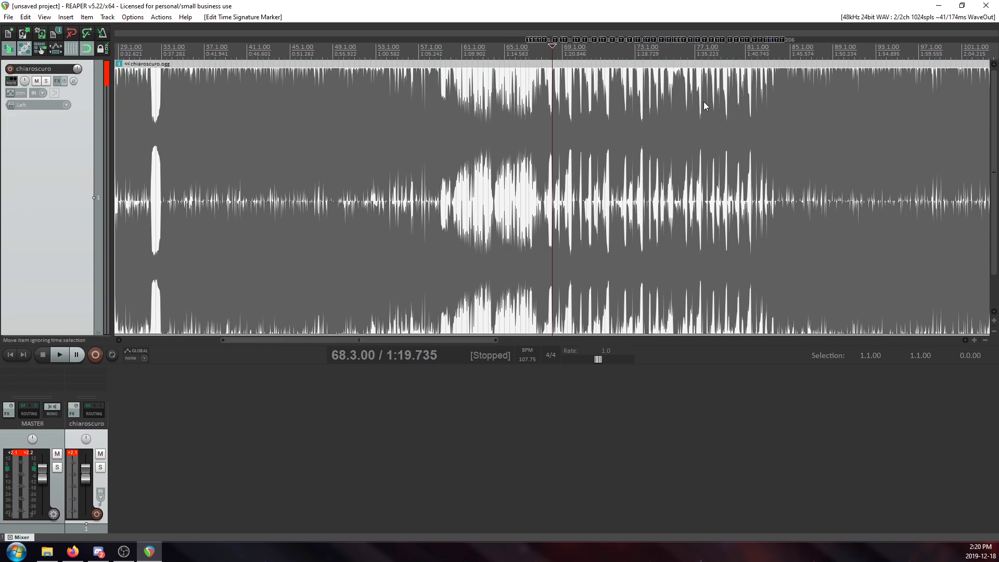
pyautogui.click(746, 130)
pyautogui.scroll(12, 745, 130)
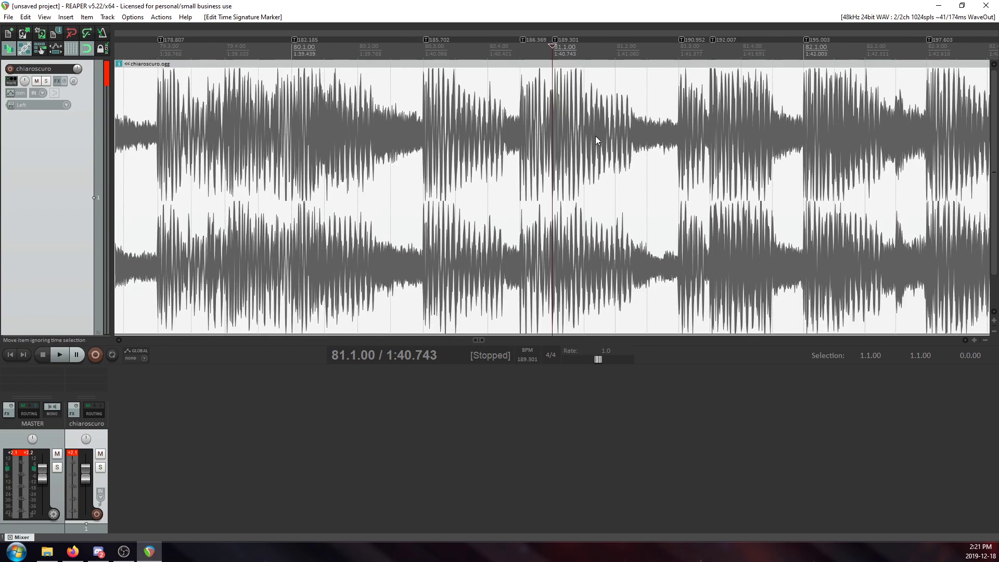
pyautogui.scroll(-10, 596, 144)
pyautogui.click(421, 106)
pyautogui.scroll(8, 482, 118)
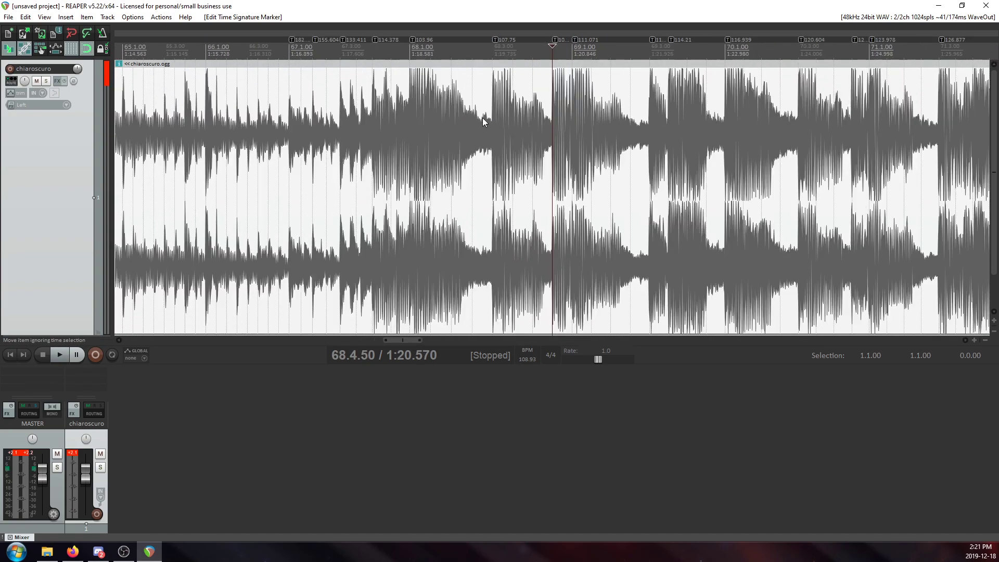
pyautogui.scroll(3, 519, 130)
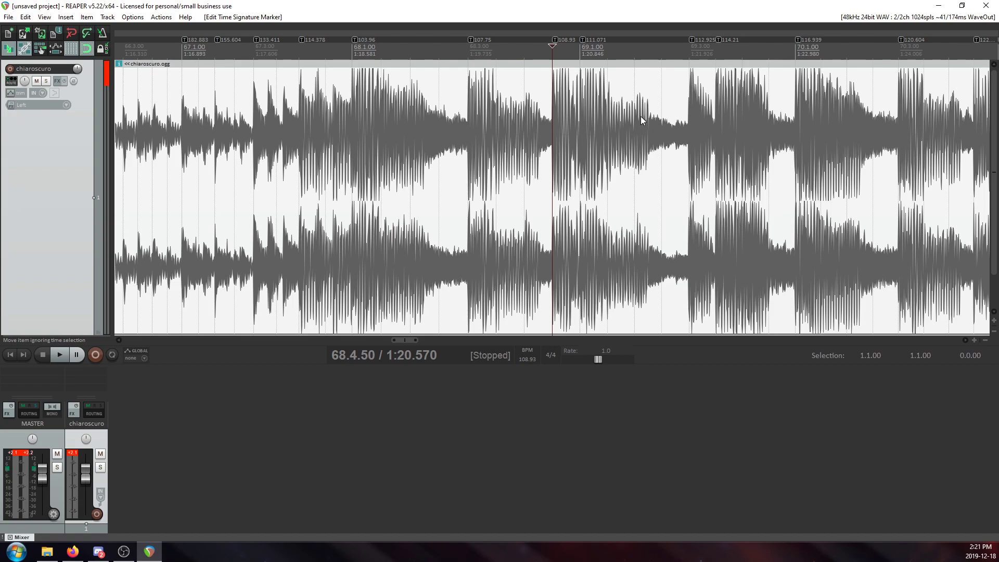
pyautogui.scroll(-5, 641, 117)
pyautogui.click(694, 117)
pyautogui.scroll(8, 660, 131)
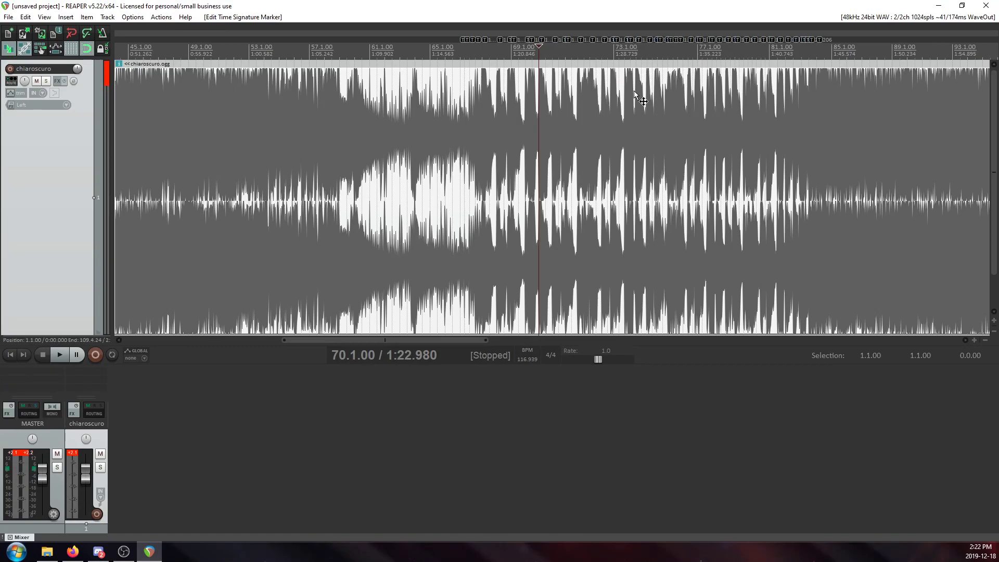
# Examine the tempo markers around 74.1.00 in relation to the full range of markers from measure 67 onward.
pyautogui.click(636, 92)
pyautogui.scroll(6, 637, 92)
pyautogui.scroll(-6, 626, 100)
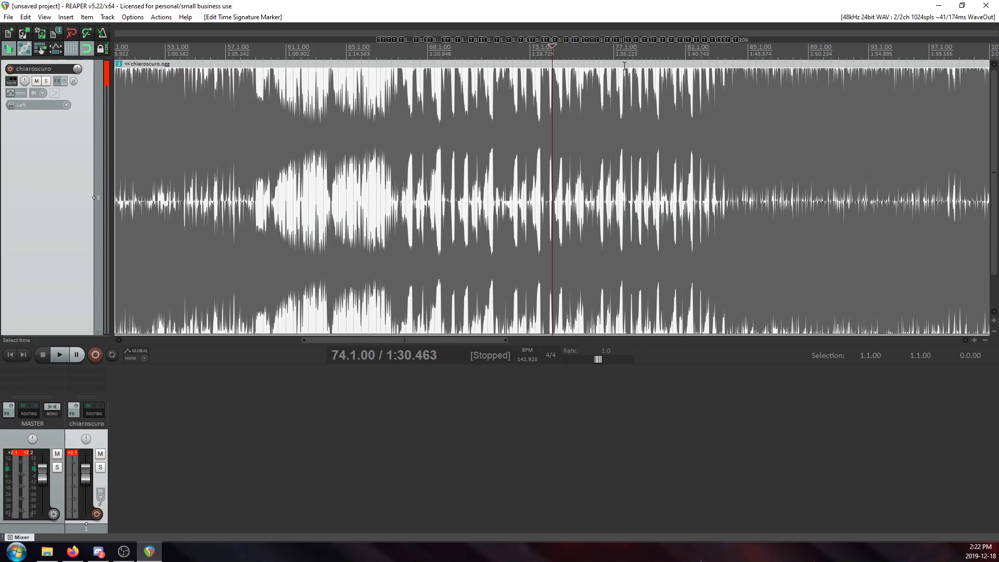
pyautogui.scroll(5, 615, 111)
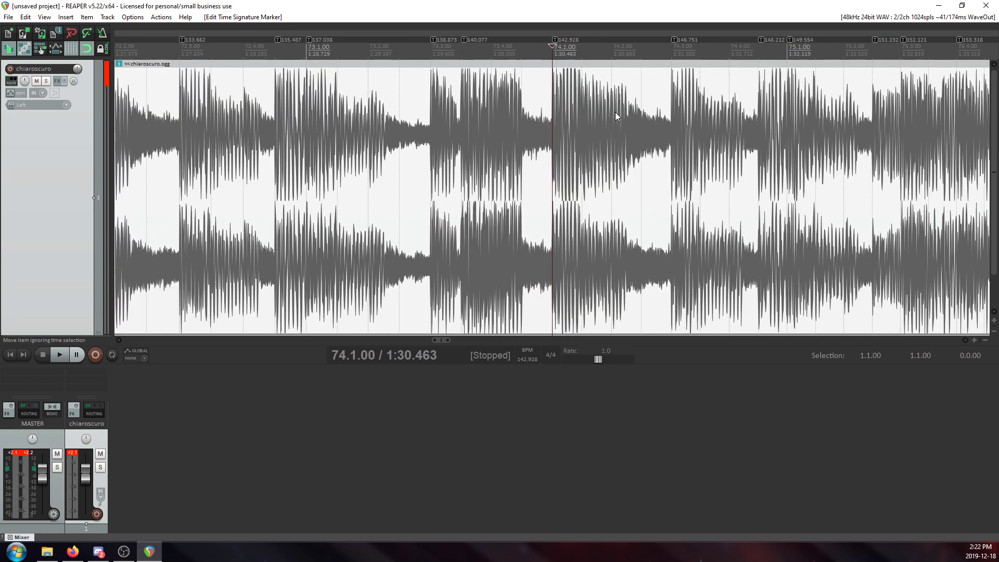
pyautogui.scroll(-2, 637, 98)
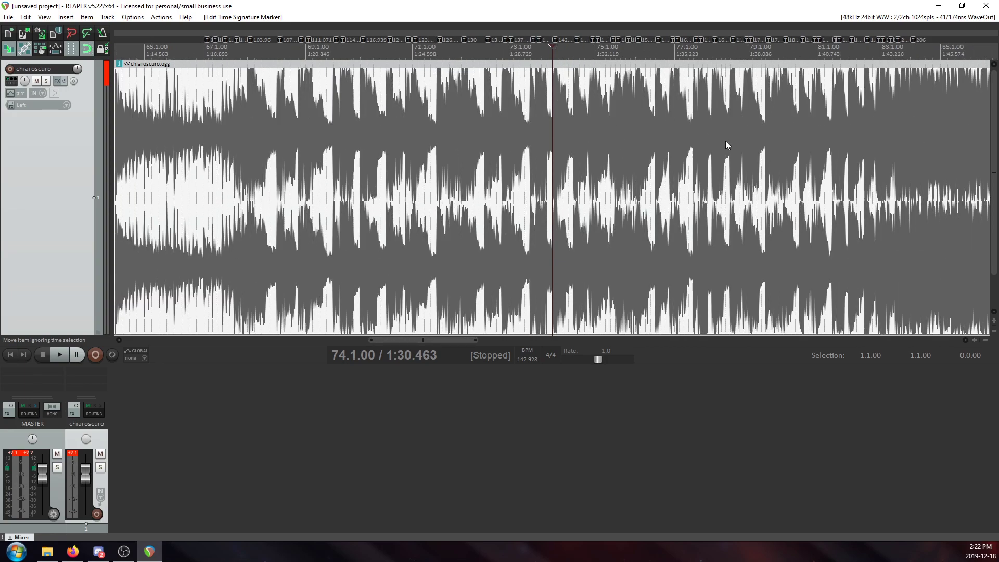
pyautogui.scroll(-5, 702, 145)
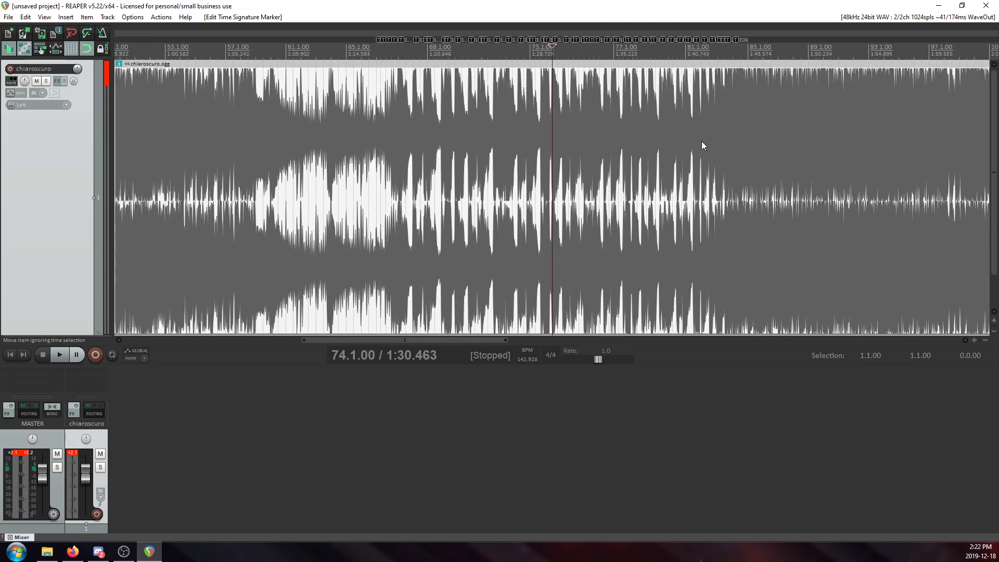
# Examine the tempo markers around 77.3.00, between measures 74 and 82.
pyautogui.click(622, 107)
pyautogui.scroll(15, 612, 120)
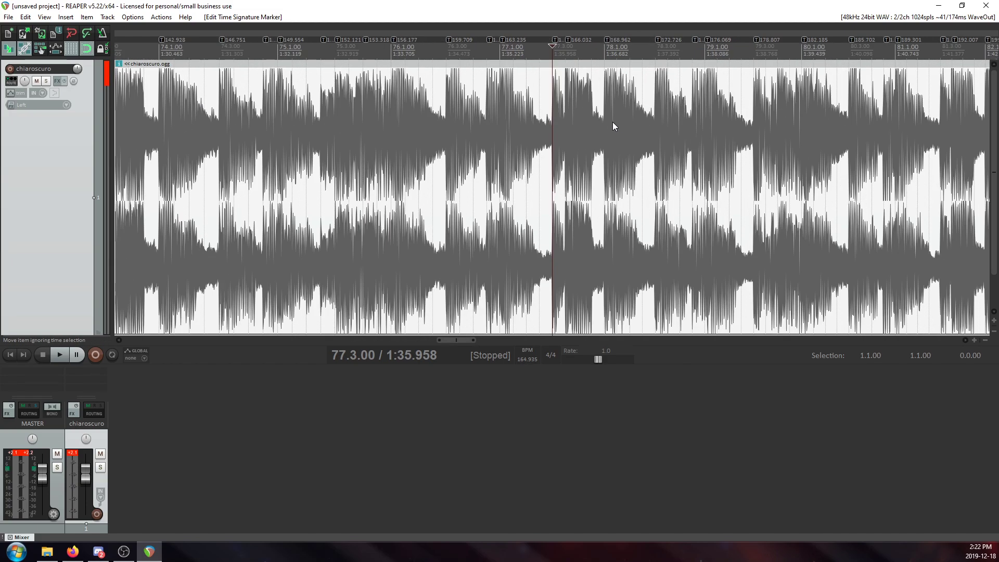
pyautogui.scroll(-10, 594, 137)
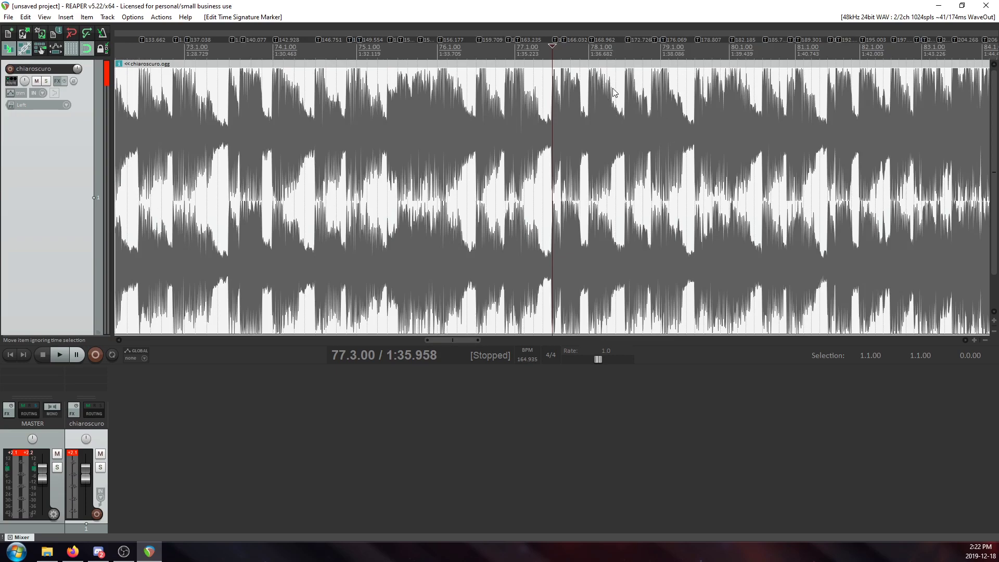
pyautogui.scroll(3, 599, 95)
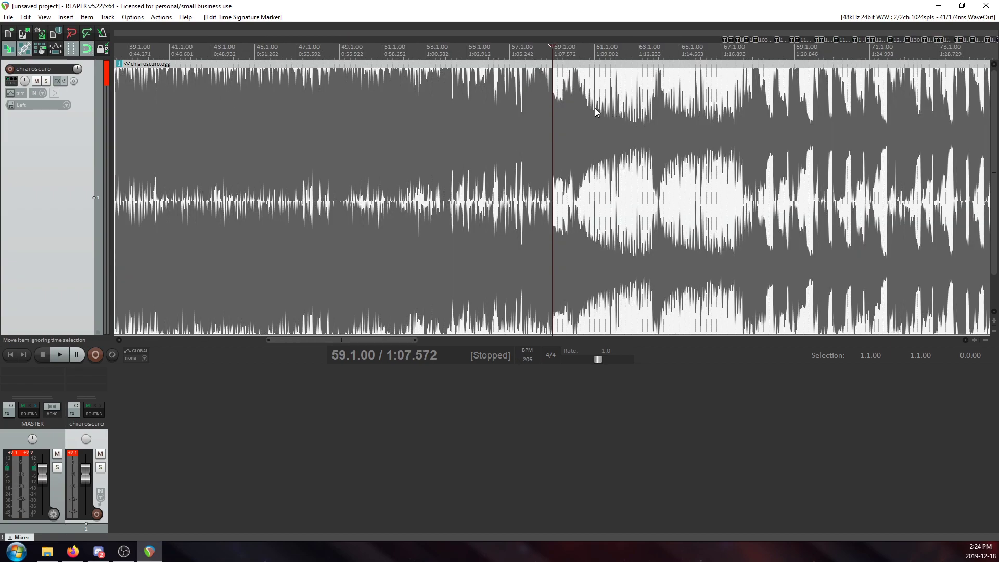
# Compare the waveform around 54.1.00 and 72.1.00 with the song's full length, back to 25.1.00.
pyautogui.click(447, 133)
pyautogui.scroll(-3, 464, 139)
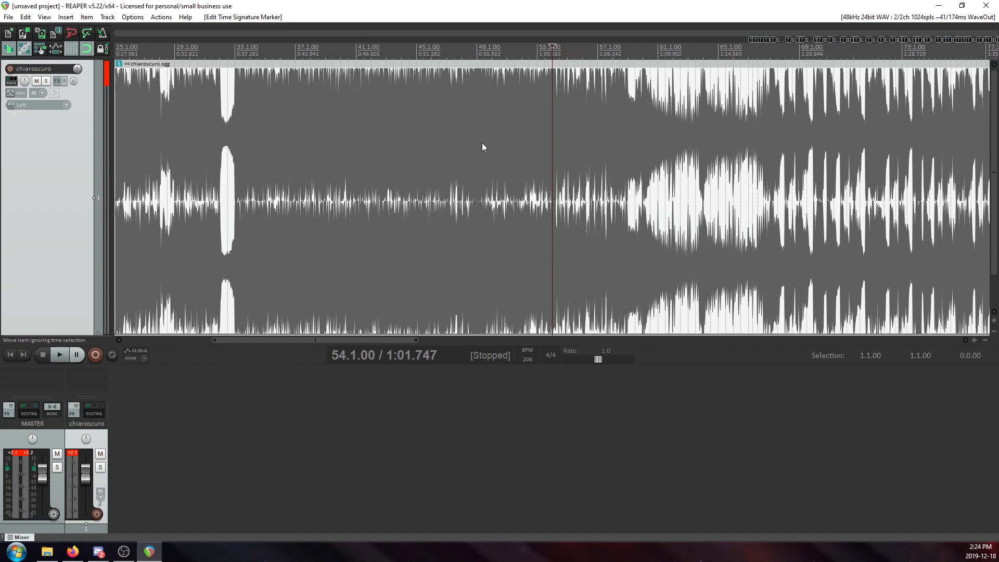
pyautogui.scroll(-2, 492, 144)
pyautogui.click(518, 118)
pyautogui.scroll(6, 516, 123)
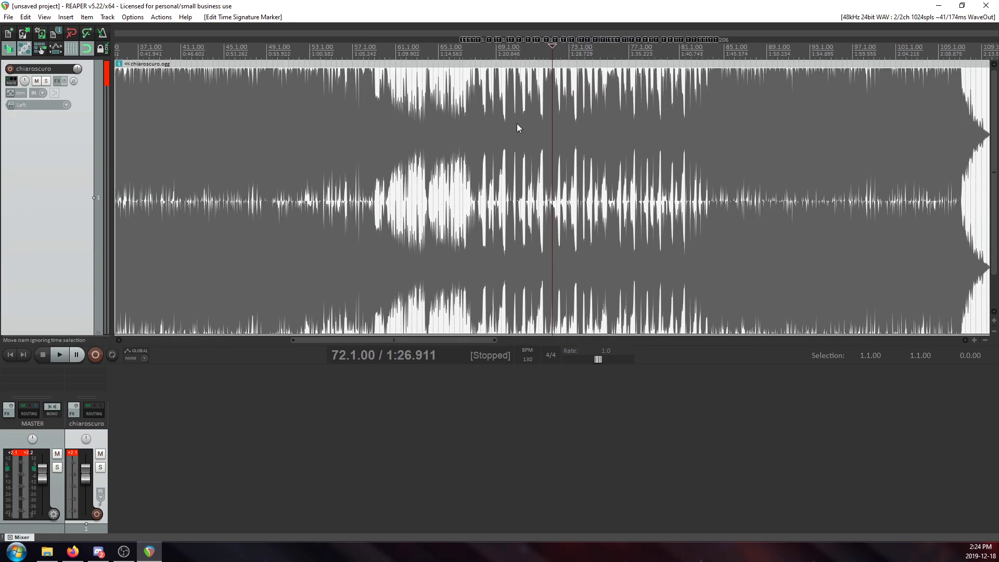
pyautogui.scroll(-8, 517, 124)
pyautogui.click(245, 121)
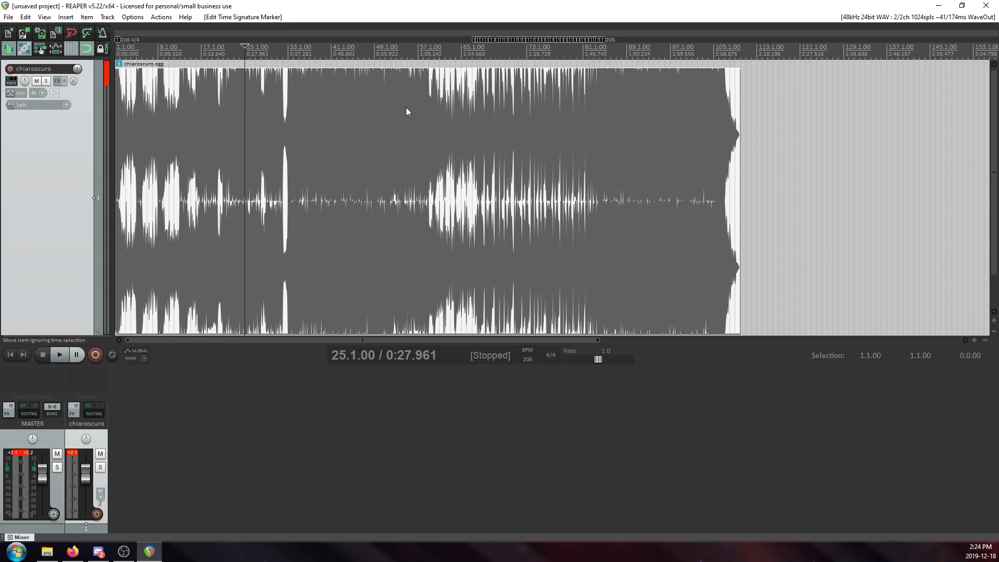
# Play the intro from 3.1.00 and from 12.1.00 to locate the start of the section around measure 17.
pyautogui.scroll(2, 379, 113)
pyautogui.scroll(-2, 589, 100)
pyautogui.scroll(5, 463, 103)
pyautogui.click(195, 100)
pyautogui.scroll(4, 416, 146)
pyautogui.scroll(-4, 447, 146)
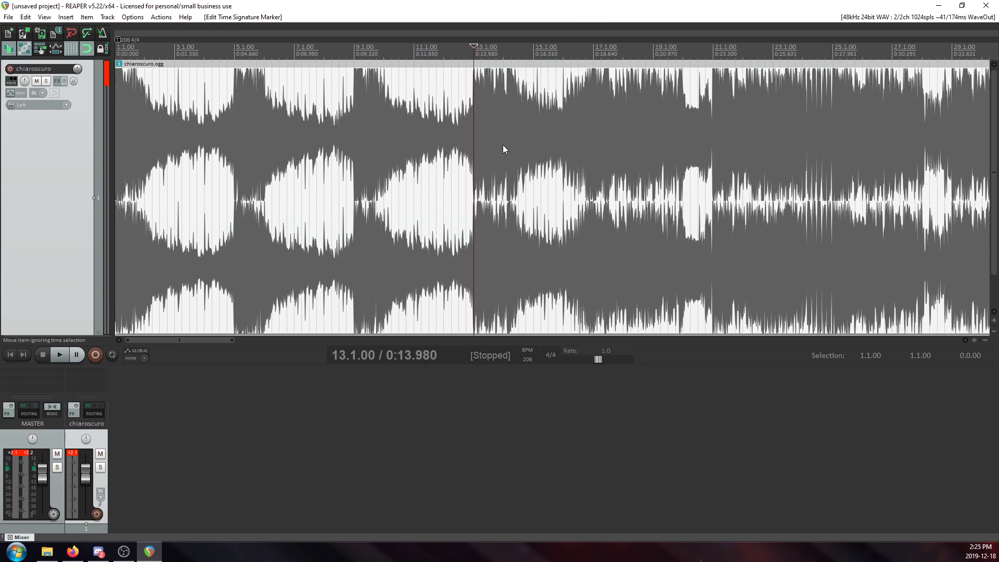
pyautogui.scroll(-1, 504, 149)
pyautogui.click(159, 109)
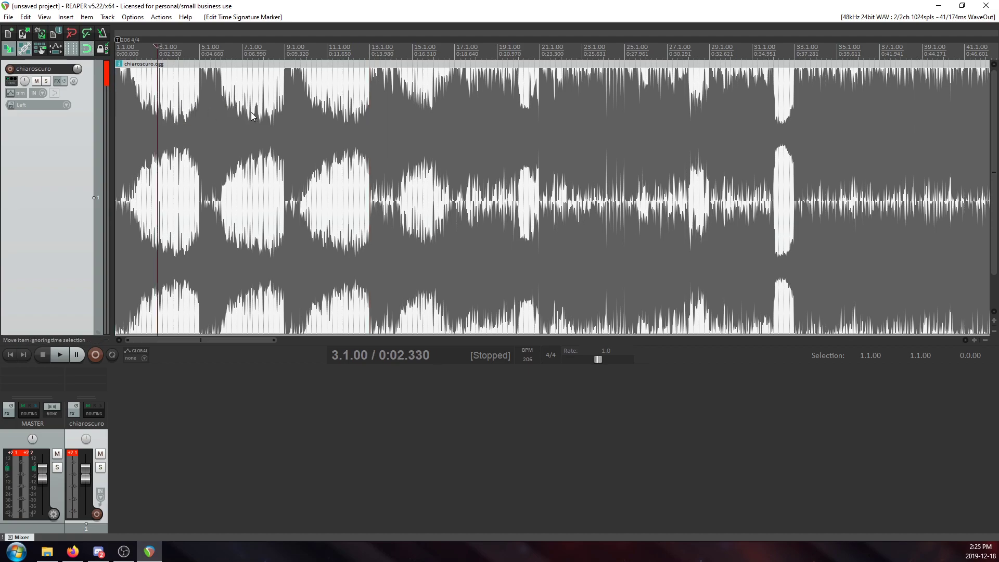
pyautogui.scroll(2, 320, 114)
pyautogui.press('space')
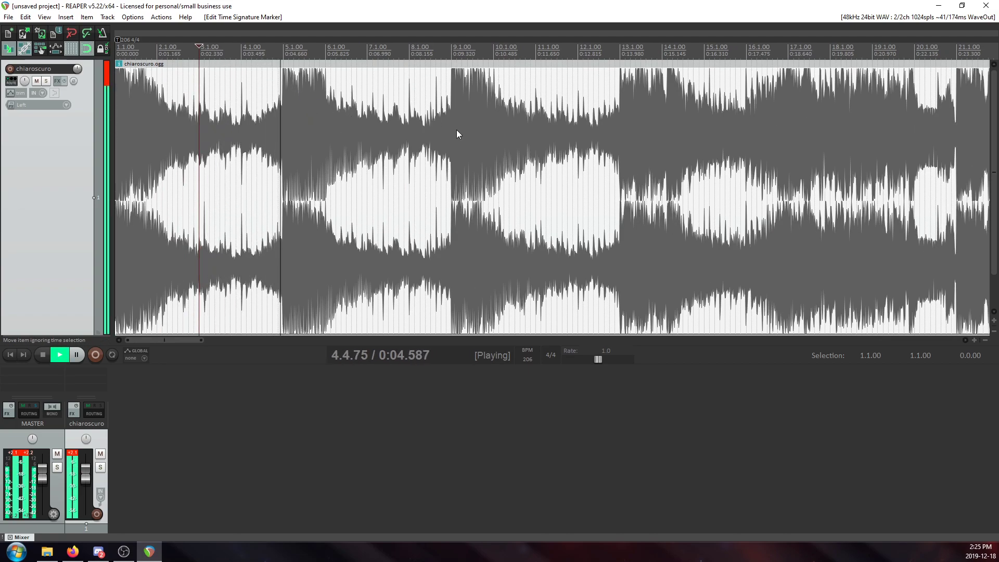
pyautogui.scroll(-3, 526, 84)
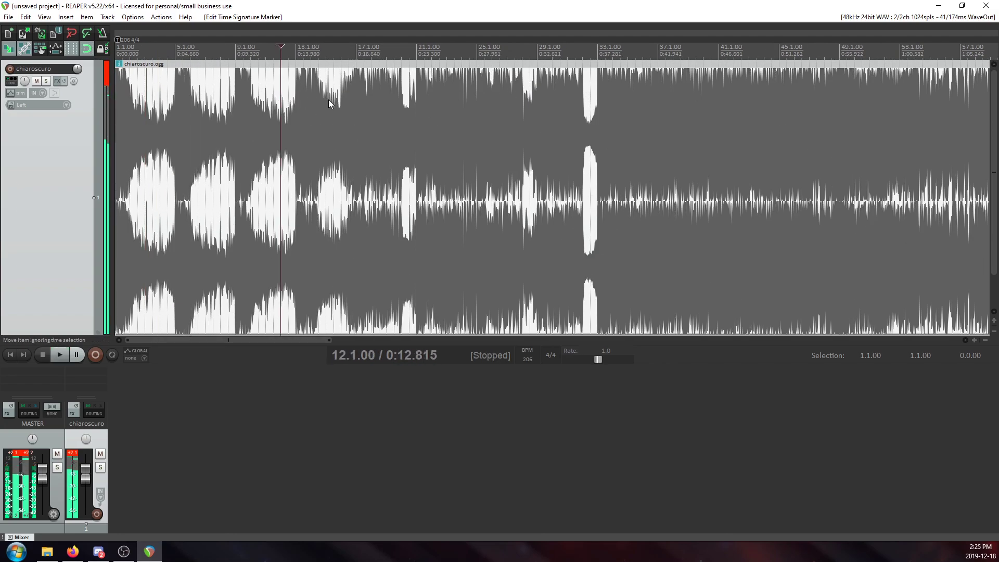
pyautogui.scroll(3, 463, 105)
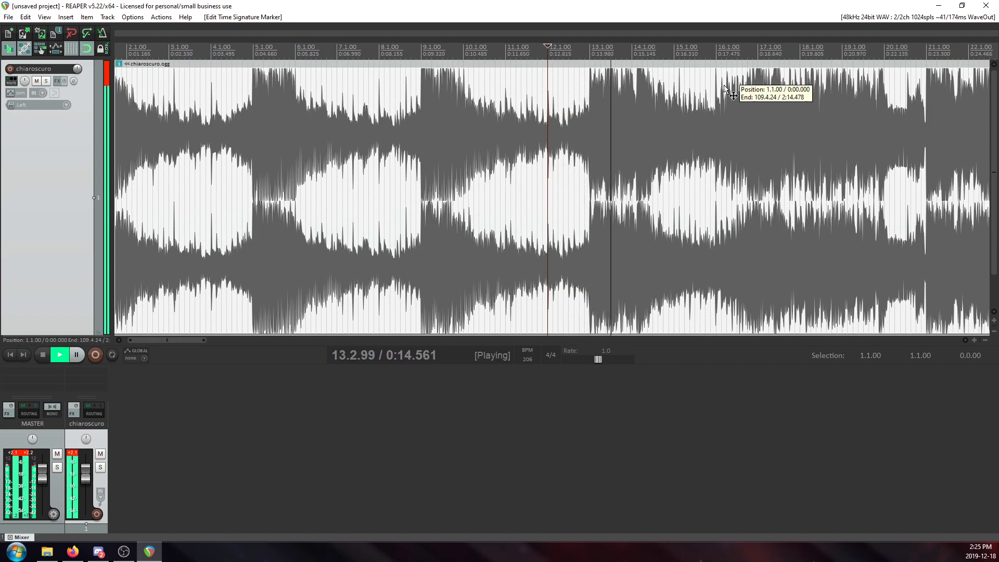
# Stop playback and split the chiaroscuro item at 17.1.00.
pyautogui.scroll(3, 697, 99)
pyautogui.click(679, 90)
pyautogui.press('space')
pyautogui.press('s')
# Play briefly from 32.1.00 and split the chiaroscuro item at 33.1.00.
pyautogui.scroll(-5, 671, 98)
pyautogui.click(594, 90)
pyautogui.scroll(5, 594, 89)
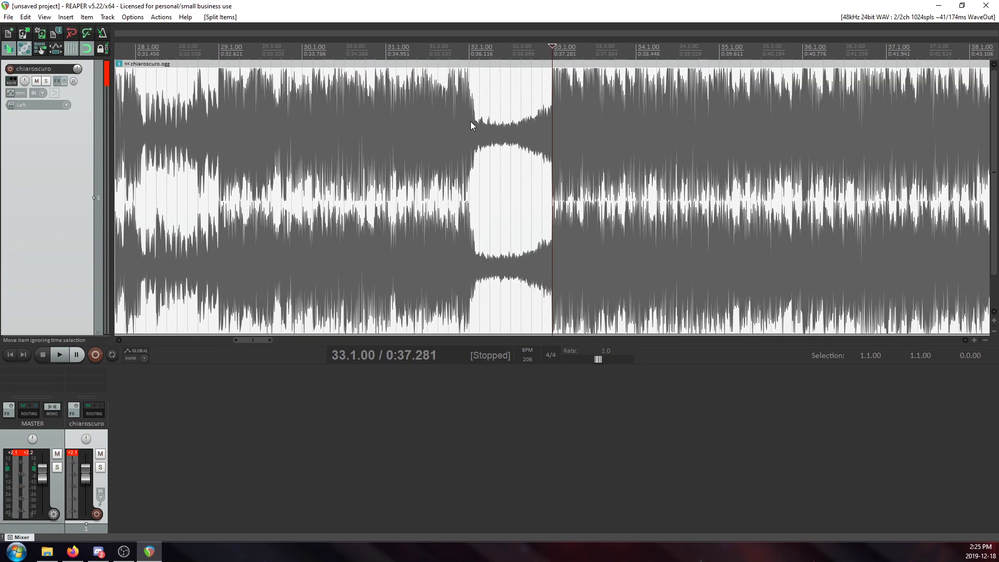
pyautogui.click(469, 121)
pyautogui.press('space')
pyautogui.press('space')
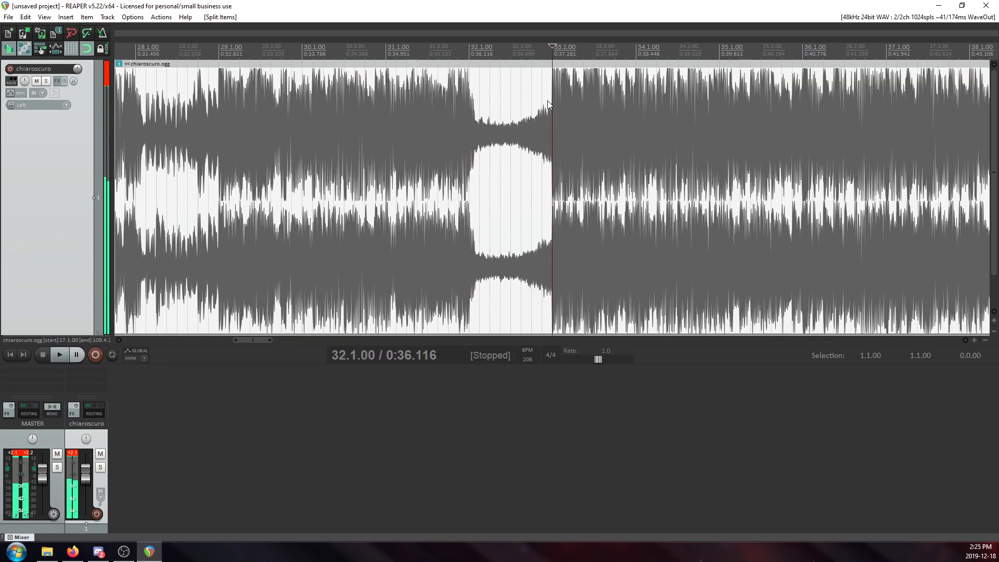
pyautogui.click(557, 101)
pyautogui.press('s')
# Delete the section of the song between 17.1.00 and 33.1.00.
pyautogui.scroll(-5, 341, 126)
pyautogui.scroll(4, 341, 127)
pyautogui.click(401, 128)
pyautogui.press('Delete')
# Move the remaining later part of the song back to 17.1.00 and compare it with the tempo markers.
pyautogui.moveTo(519, 125); pyautogui.dragTo(342, 126)
pyautogui.scroll(-4, 770, 67)
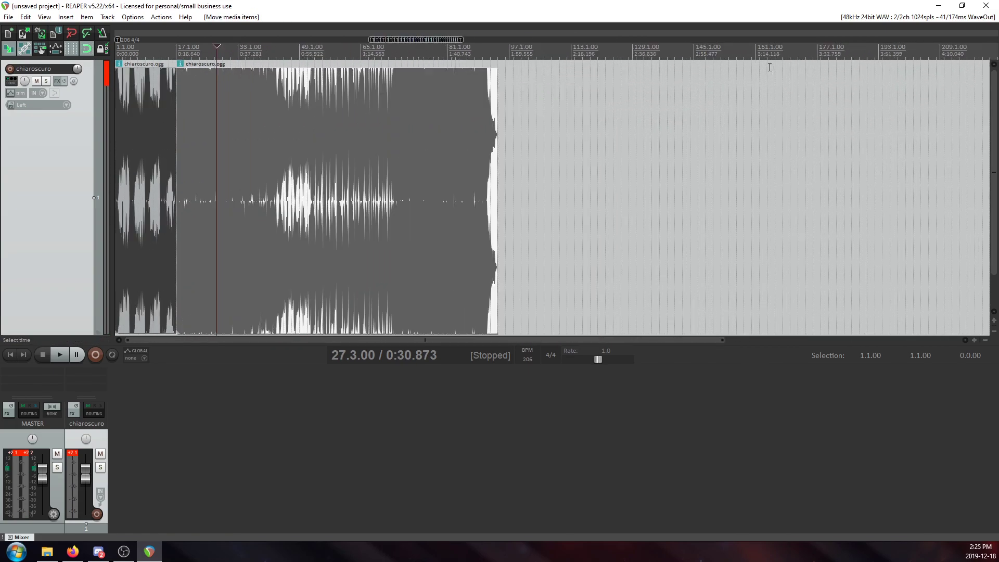
pyautogui.click(411, 108)
pyautogui.scroll(4, 567, 138)
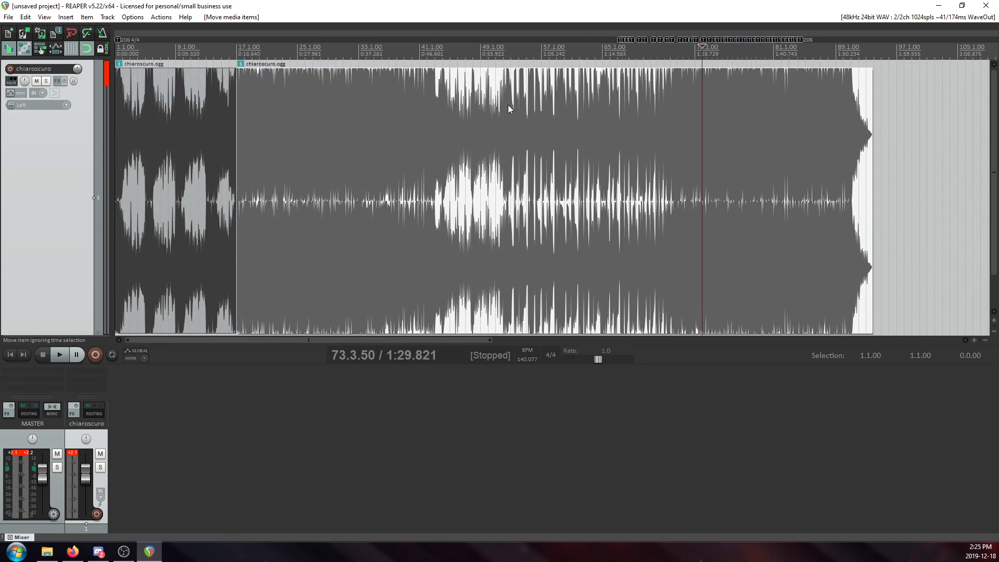
# Play across the join from 16.1.00, then undo the move of the later part.
pyautogui.click(228, 92)
pyautogui.scroll(4, 229, 93)
pyautogui.press('space')
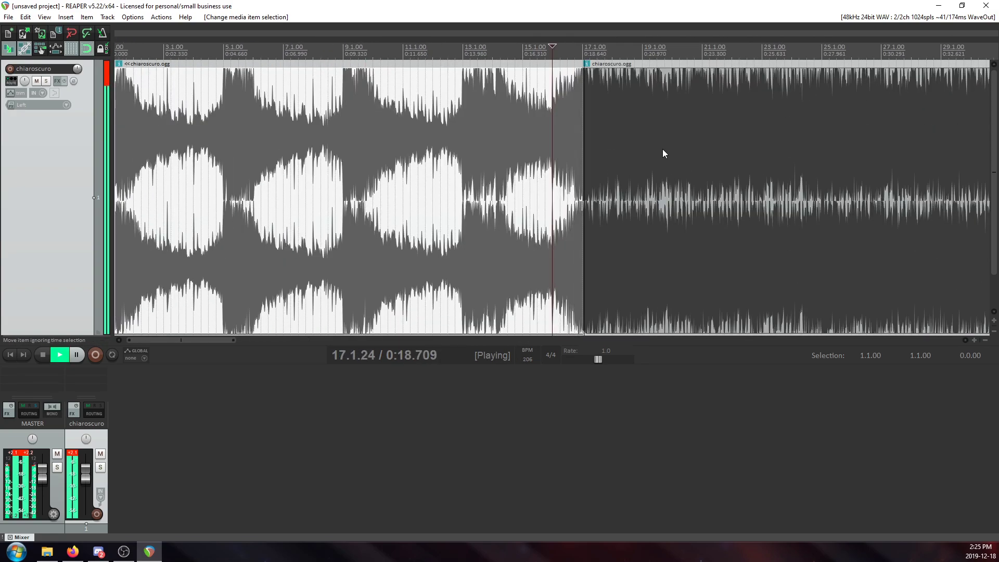
pyautogui.press('space')
pyautogui.scroll(-5, 663, 153)
pyautogui.scroll(3, 583, 127)
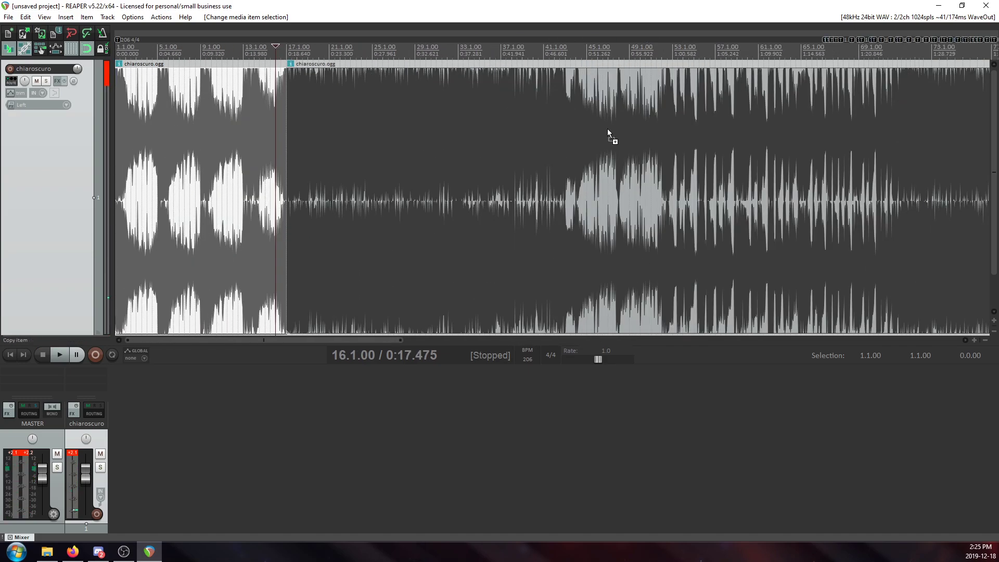
pyautogui.hotkey('ctrl', 'z')
pyautogui.hotkey('ctrl', 'z')
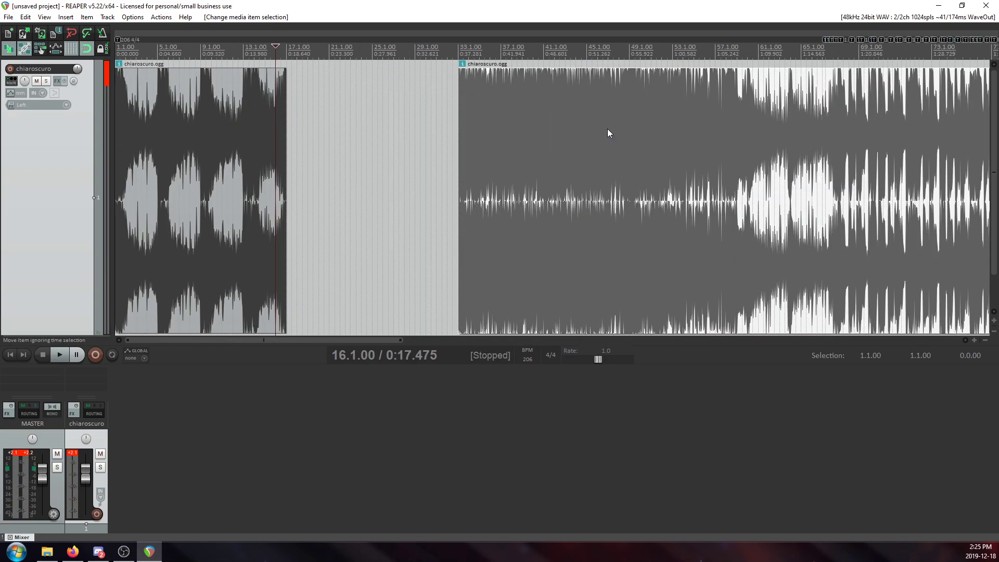
# Select the time from 17.1.00 to 33.1.00 and remove its contents, moving later items.
pyautogui.click(454, 63)
pyautogui.moveTo(456, 60); pyautogui.dragTo(287, 60)
pyautogui.rightClick(312, 60)
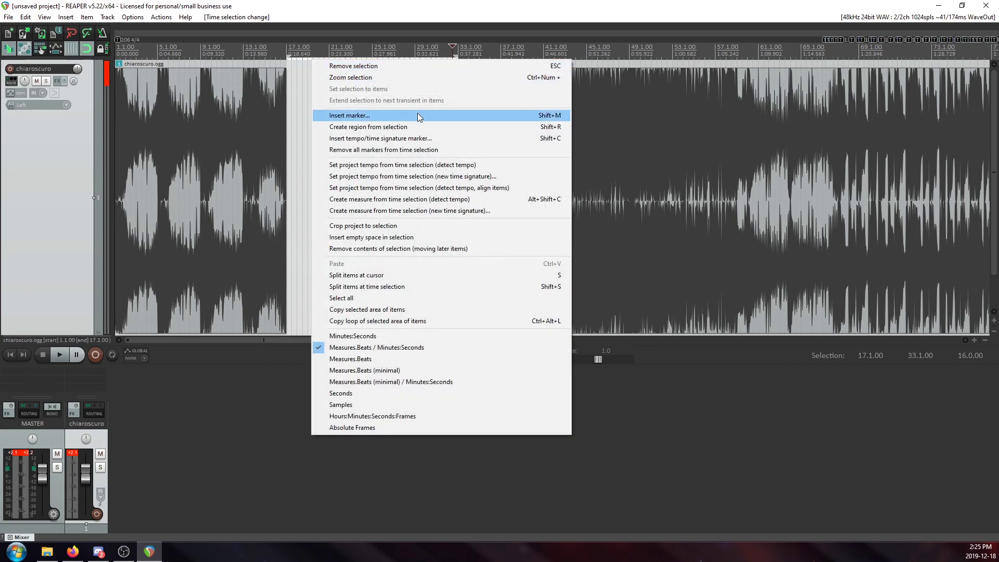
pyautogui.click(419, 248)
# Play from measure 49 into the shifted slowdown and check its tempo markers around measure 52.
pyautogui.scroll(-3, 538, 133)
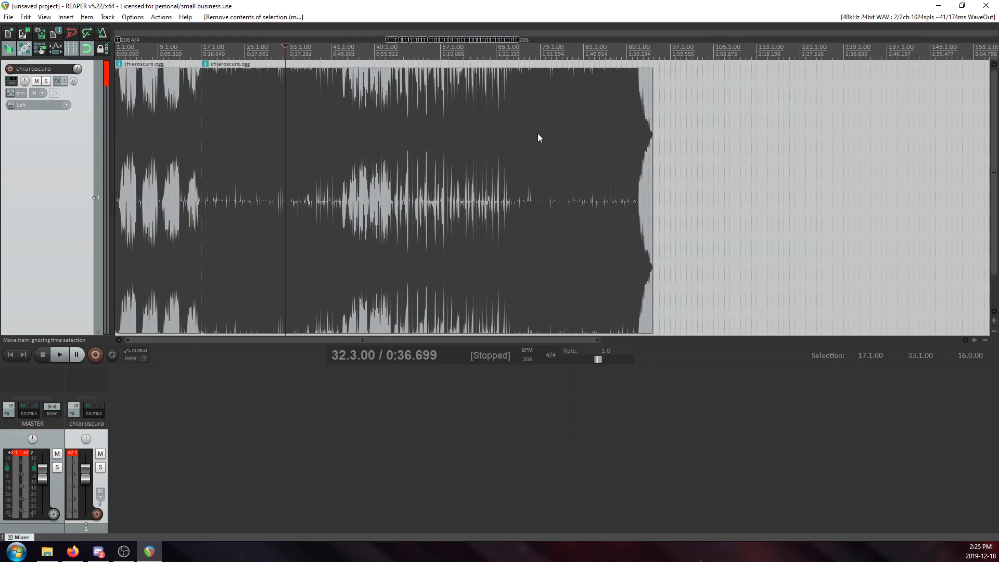
pyautogui.click(398, 91)
pyautogui.scroll(4, 547, 116)
pyautogui.scroll(4, 487, 114)
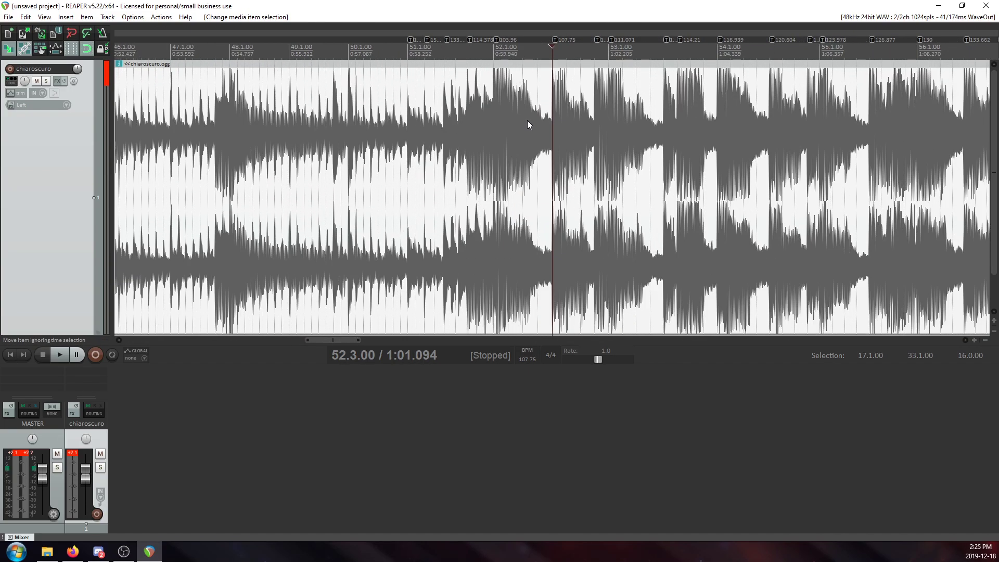
pyautogui.click(333, 116)
pyautogui.press('space')
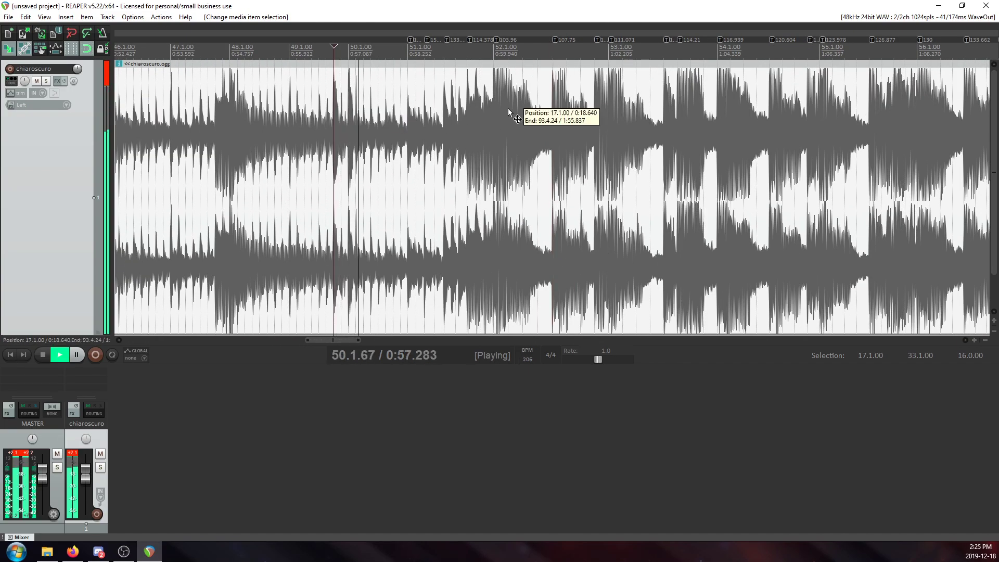
pyautogui.scroll(8, 508, 111)
pyautogui.scroll(-4, 620, 142)
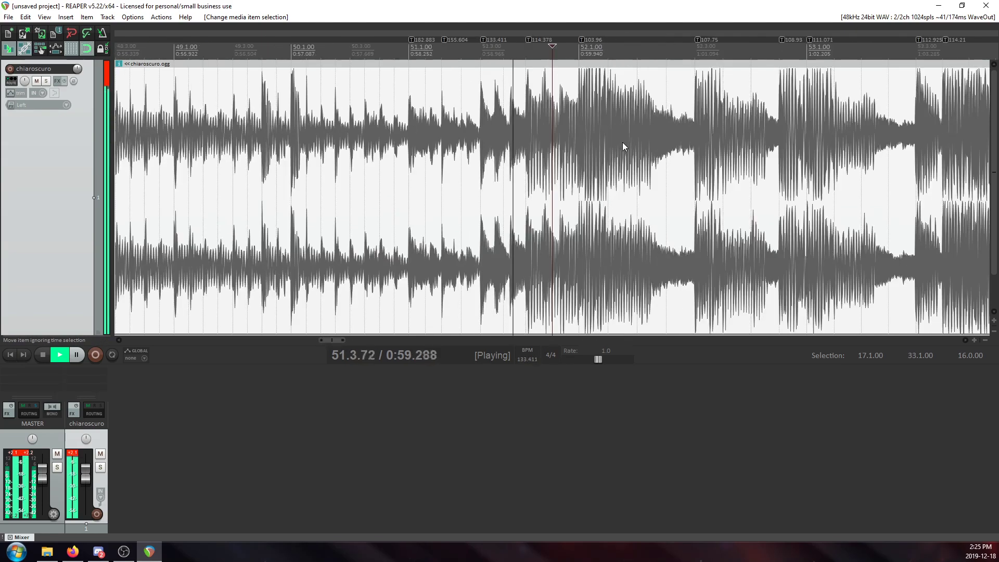
# Examine the shifted tempo markers from 52.3.00 to the end of the speed-up around 66.1.00, and stop playback.
pyautogui.click(693, 105)
pyautogui.scroll(-8, 693, 107)
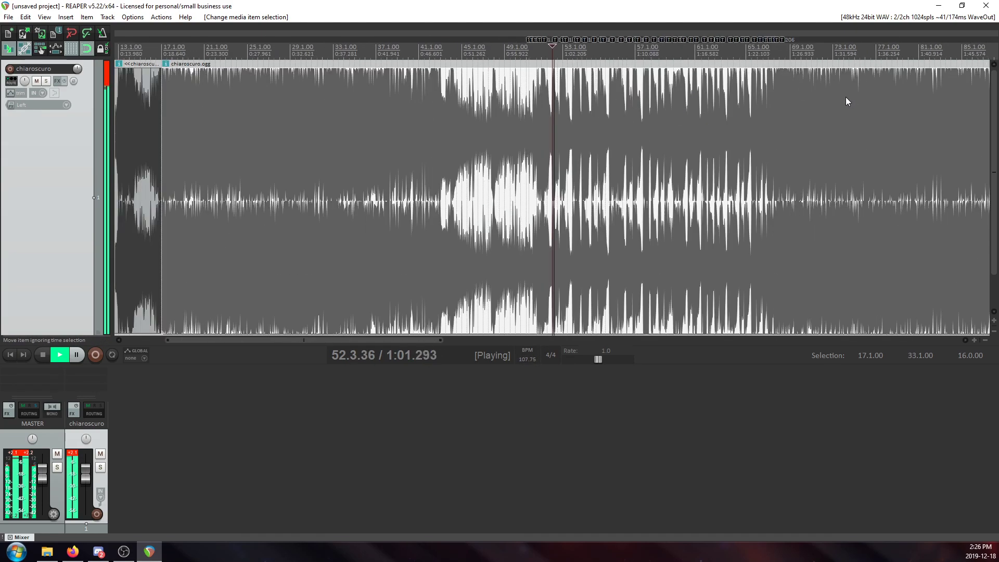
pyautogui.click(757, 90)
pyautogui.scroll(8, 754, 93)
pyautogui.scroll(-10, 731, 123)
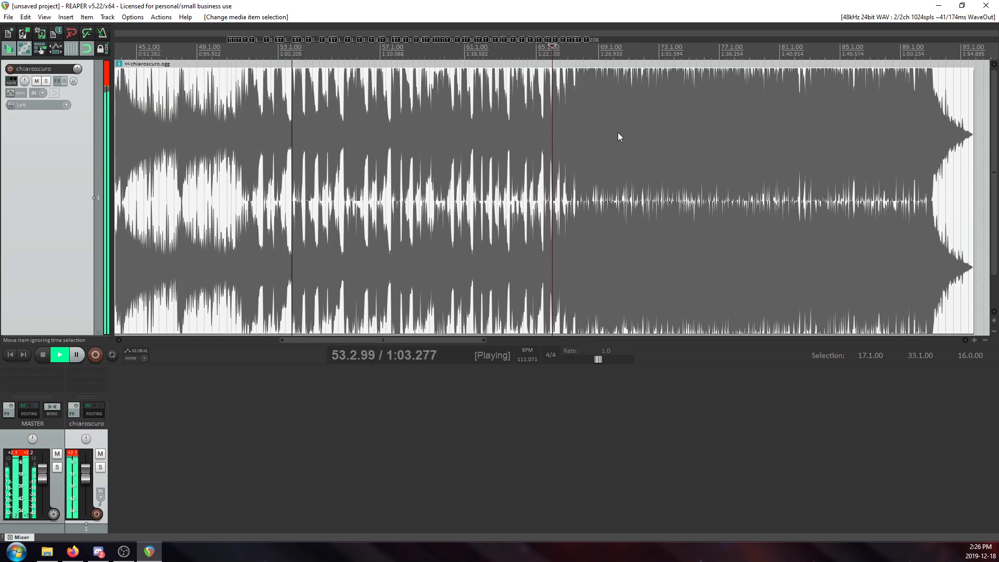
pyautogui.press('space')
pyautogui.scroll(-1, 645, 93)
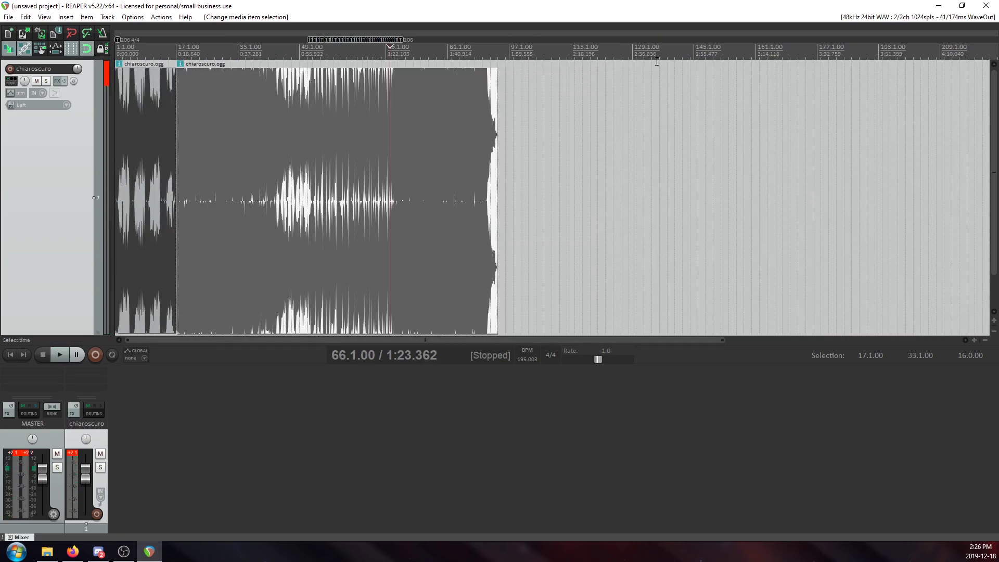
# Play the end of the intro again up to the join at 17.1.00, then stop playback.
pyautogui.click(160, 87)
pyautogui.scroll(6, 570, 111)
pyautogui.press('space')
pyautogui.scroll(1, 663, 125)
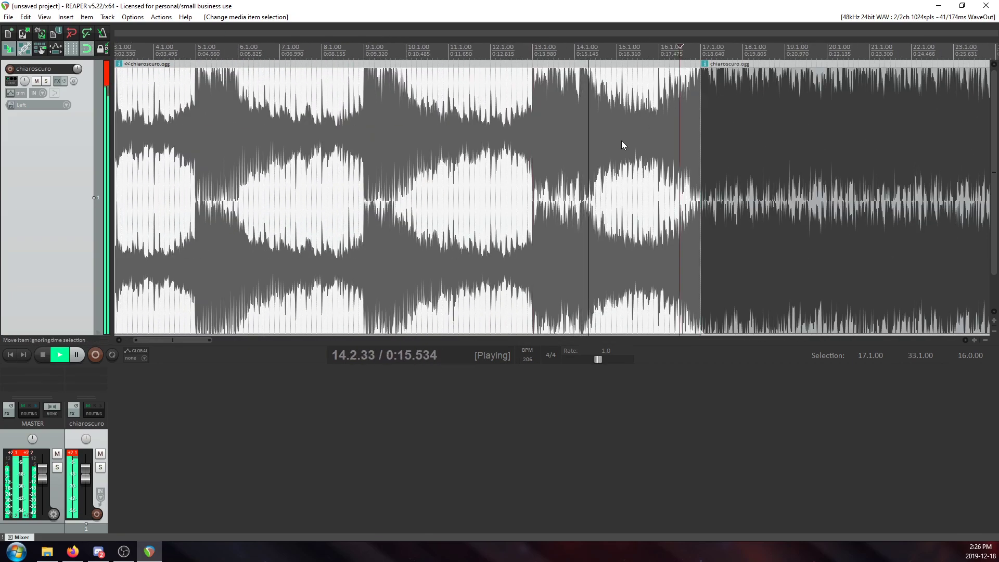
pyautogui.scroll(1, 622, 139)
pyautogui.scroll(1, 614, 146)
pyautogui.scroll(-2, 614, 142)
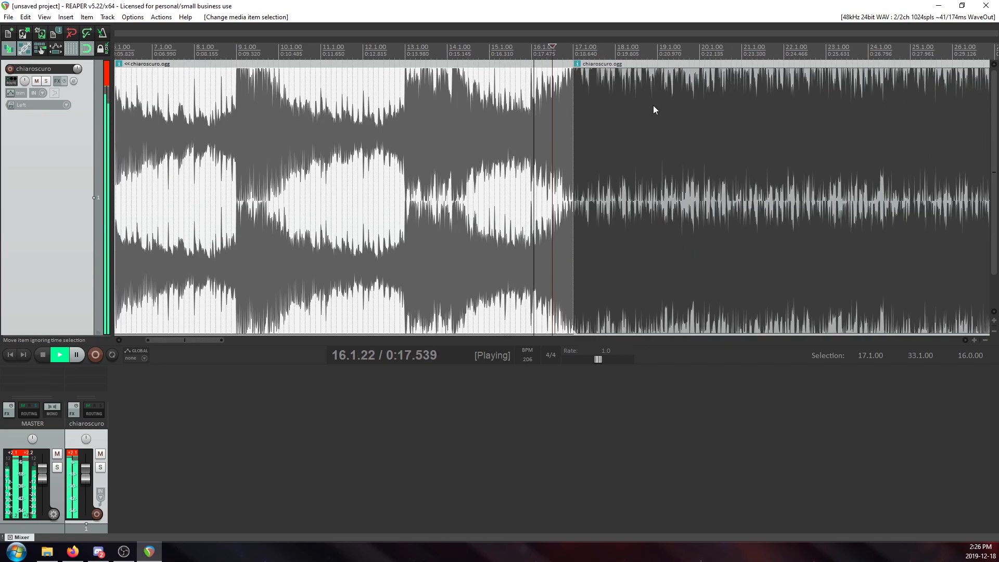
pyautogui.press('space')
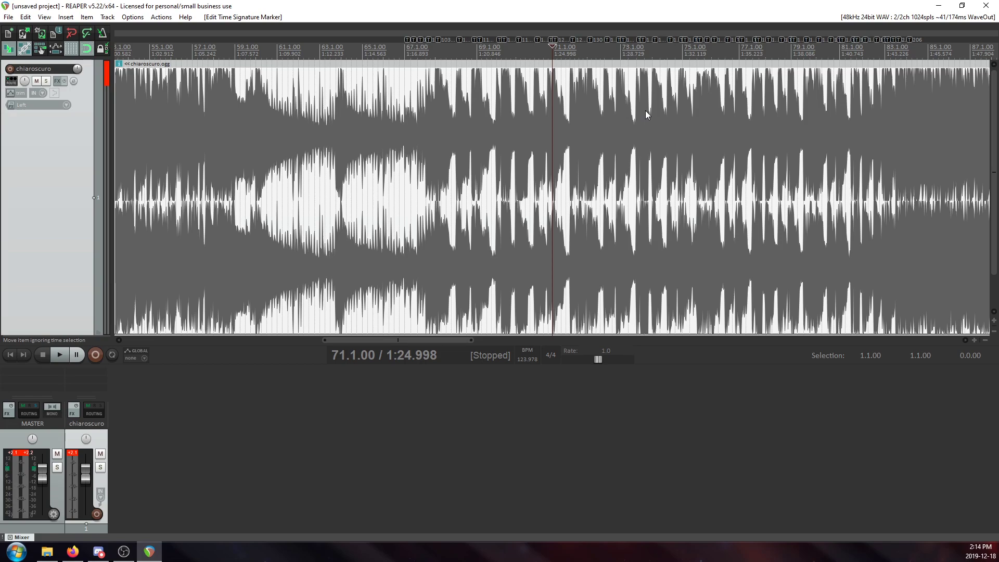
# Examine the tempo markers from 73.4.00 and 76.3.00 through the end of the speed-up to 86.1.00.
pyautogui.click(644, 110)
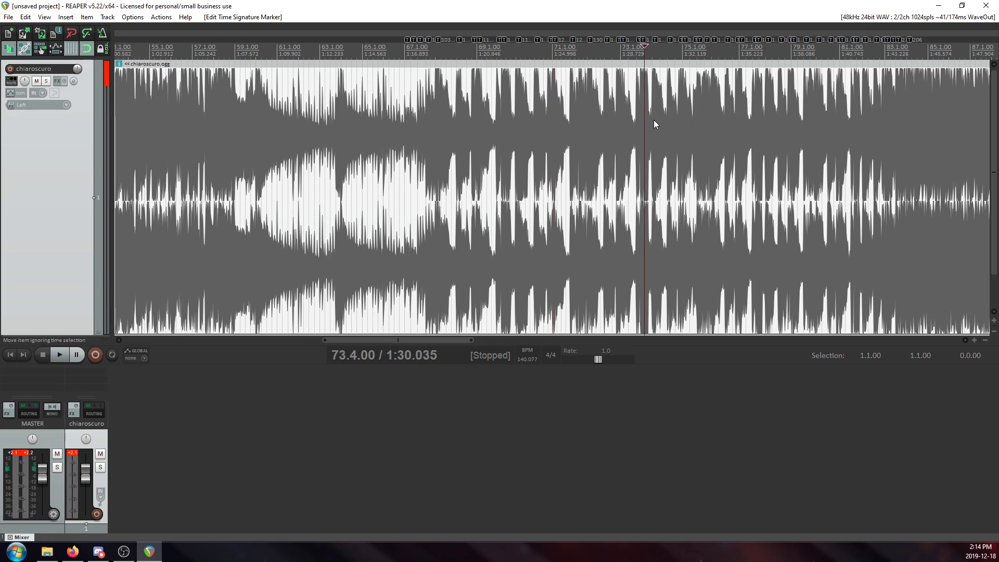
pyautogui.click(725, 116)
pyautogui.scroll(4, 667, 122)
pyautogui.scroll(-5, 657, 115)
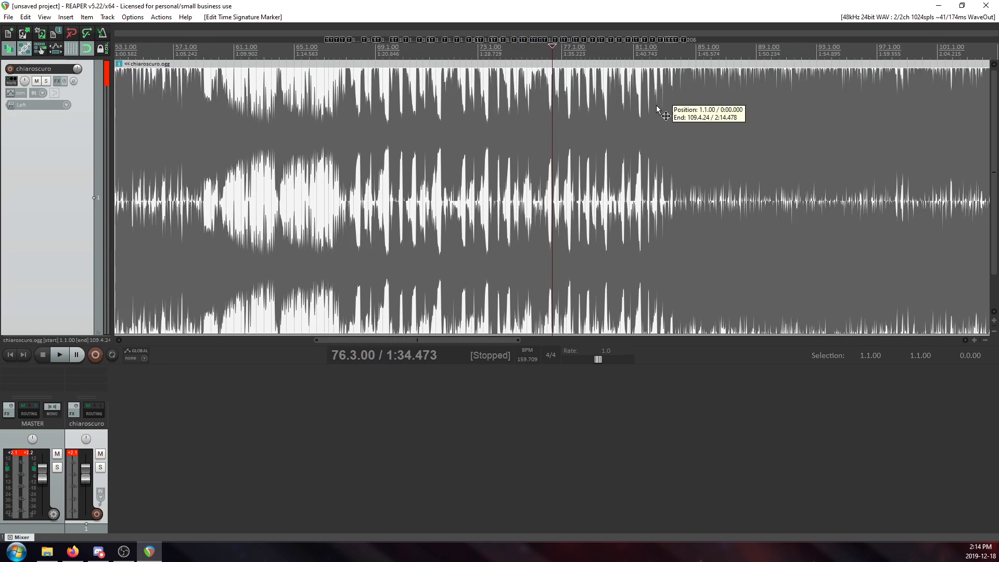
pyautogui.scroll(4, 654, 110)
pyautogui.click(789, 96)
pyautogui.scroll(4, 680, 129)
pyautogui.scroll(-3, 630, 121)
pyautogui.click(612, 114)
pyautogui.scroll(4, 643, 142)
pyautogui.scroll(-3, 646, 148)
pyautogui.click(786, 106)
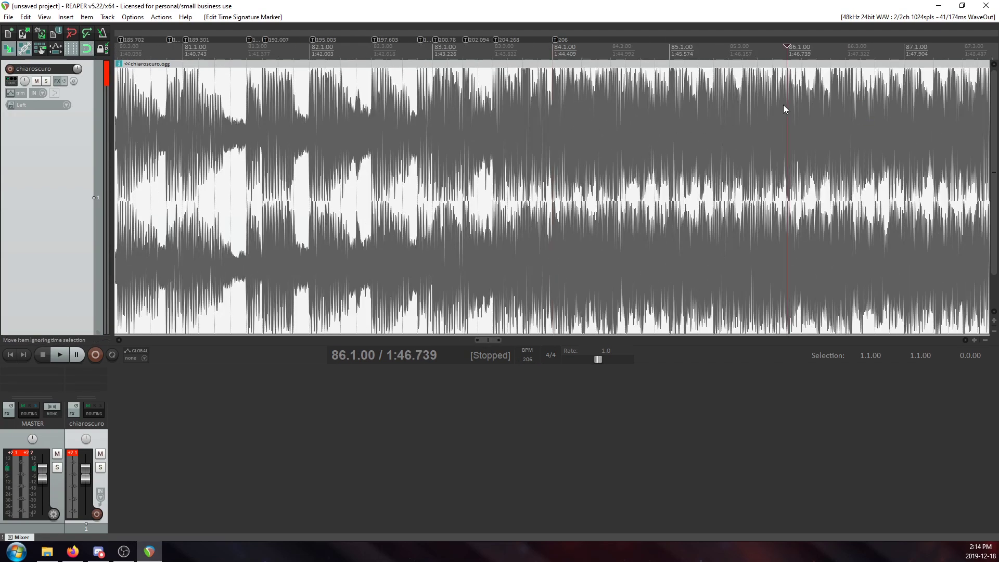
# Check the transients' alignment with the grid at 92.1.00 and around 104.3.00 near the song's end.
pyautogui.scroll(4, 713, 146)
pyautogui.scroll(-3, 714, 144)
pyautogui.click(751, 125)
pyautogui.scroll(4, 720, 151)
pyautogui.scroll(-3, 754, 140)
pyautogui.click(795, 129)
pyautogui.click(764, 99)
pyautogui.scroll(4, 764, 99)
pyautogui.click(607, 98)
pyautogui.scroll(10, 638, 149)
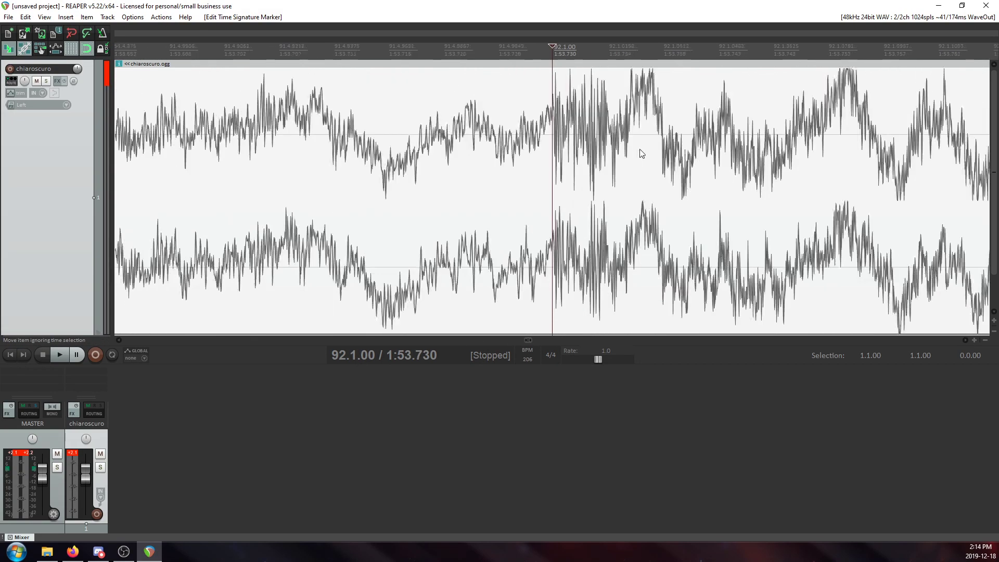
pyautogui.scroll(-5, 648, 150)
pyautogui.scroll(-6, 676, 147)
pyautogui.click(819, 95)
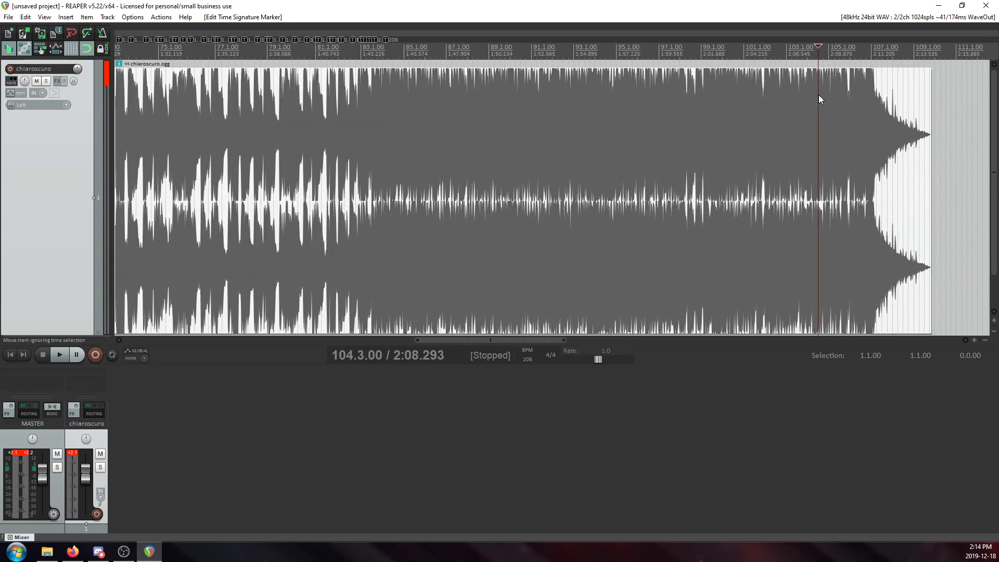
pyautogui.scroll(5, 783, 123)
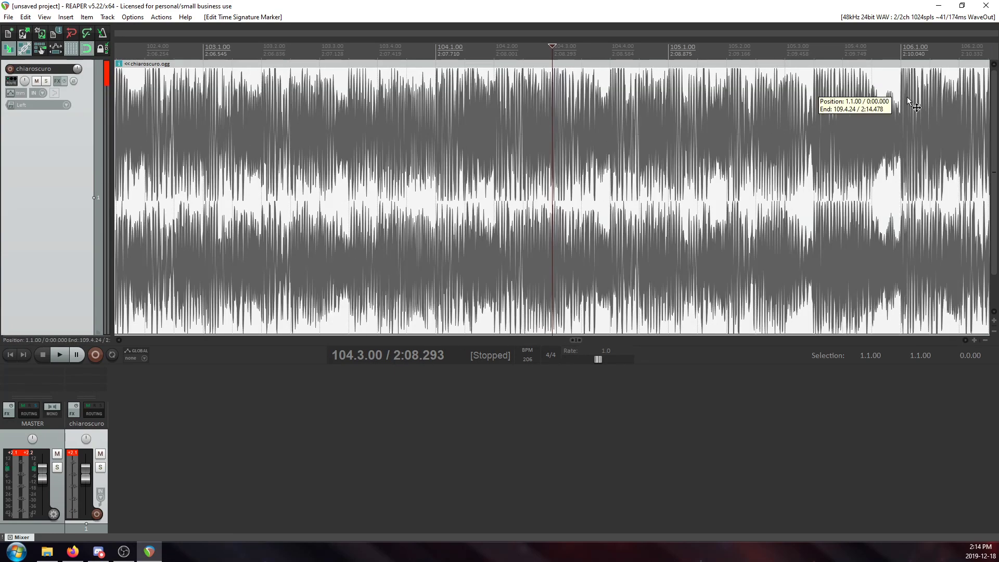
# Check the waveform's alignment with the grid at 106.1.00 and through the song's closing fade-out.
pyautogui.click(907, 97)
pyautogui.scroll(5, 791, 183)
pyautogui.scroll(-8, 786, 178)
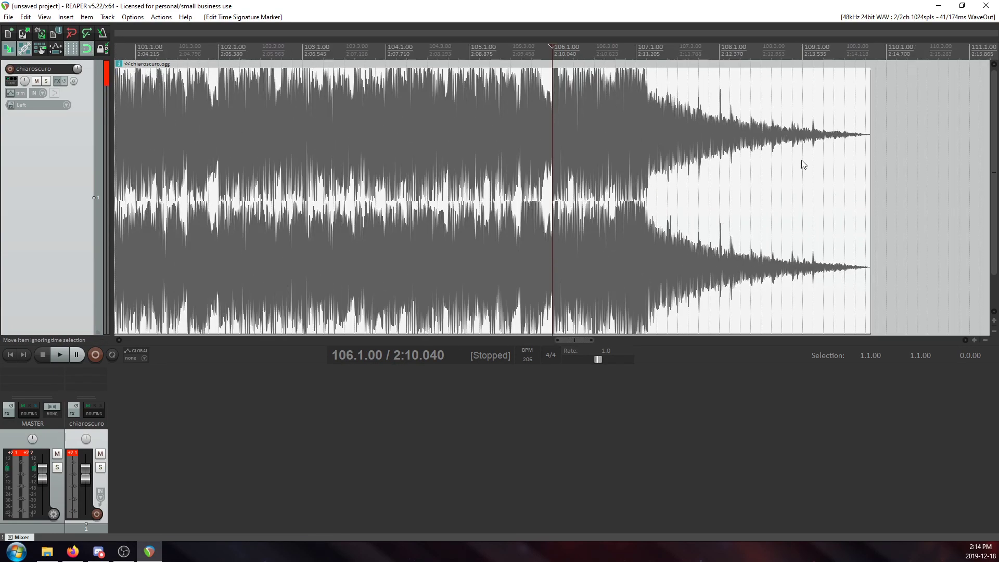
pyautogui.scroll(-6, 513, 153)
# Check the constant-tempo section after the speed-up against the grid at 84.1.00 and 93.3.00.
pyautogui.click(384, 99)
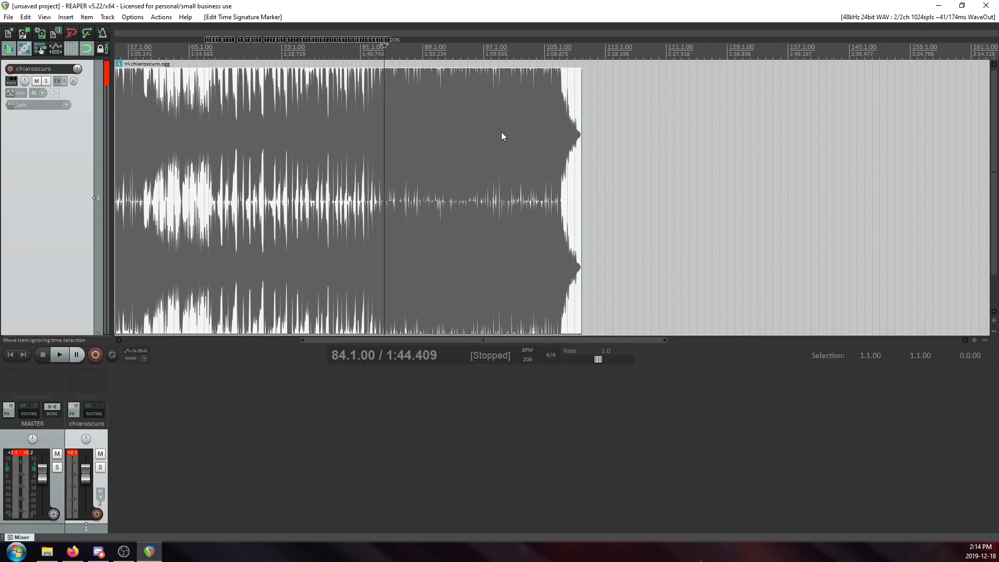
pyautogui.scroll(3, 566, 139)
pyautogui.scroll(-6, 582, 145)
pyautogui.scroll(3, 587, 144)
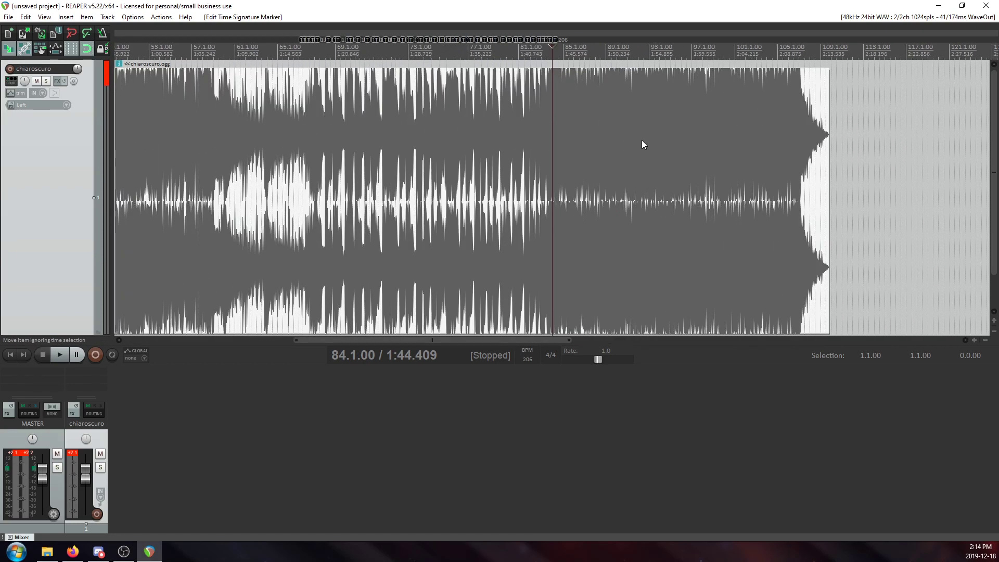
pyautogui.click(654, 104)
pyautogui.scroll(3, 687, 160)
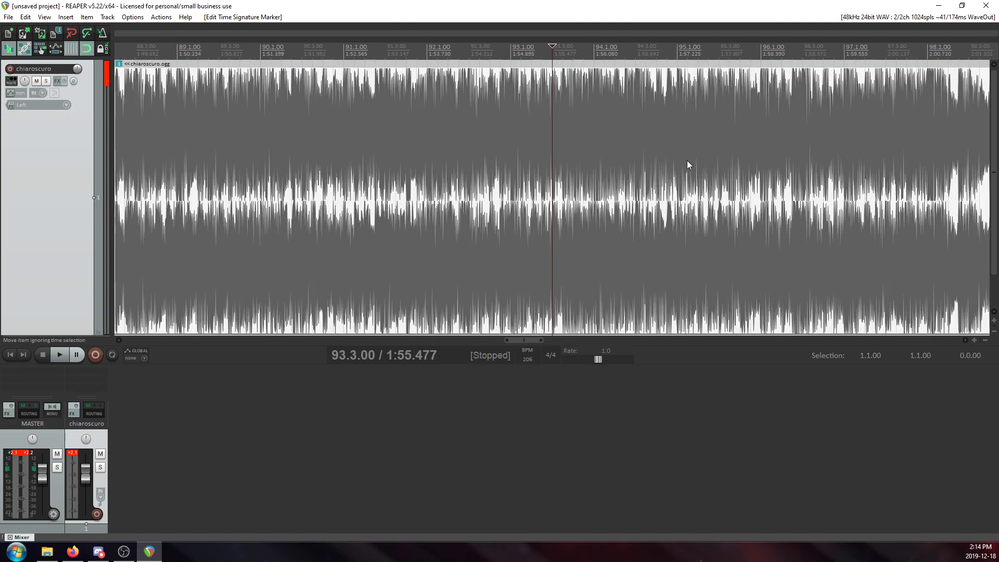
pyautogui.scroll(4, 686, 160)
pyautogui.scroll(-6, 702, 141)
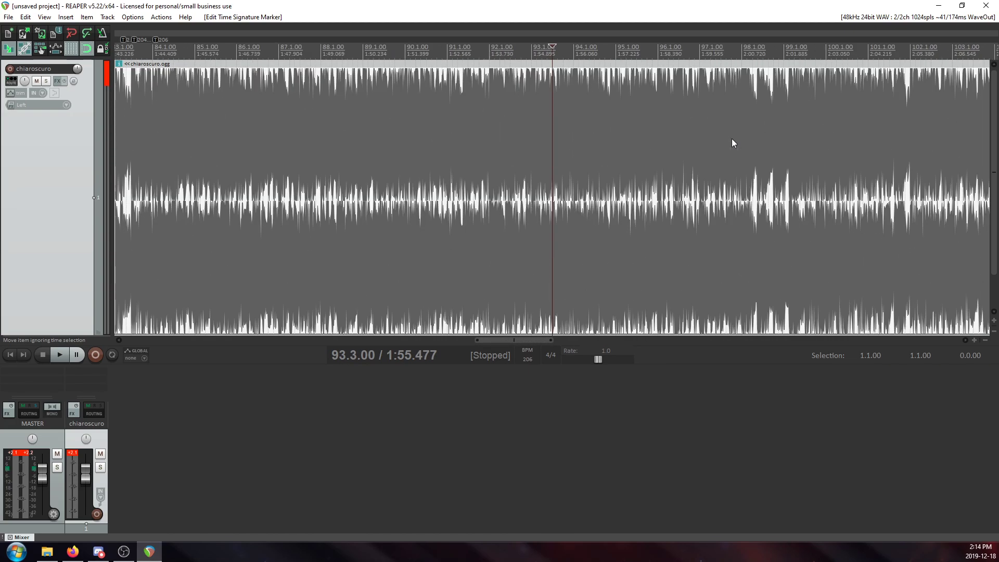
# Examine the short gaps in the waveform around 98.2.50 and 98.3.00 against the grid.
pyautogui.click(573, 104)
pyautogui.click(603, 105)
pyautogui.scroll(5, 601, 135)
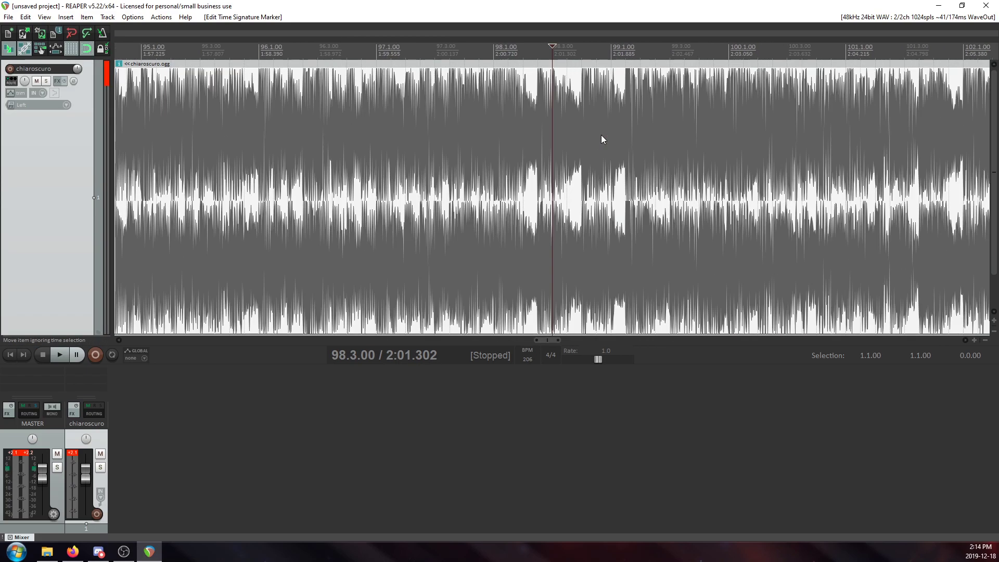
pyautogui.click(437, 155)
pyautogui.scroll(3, 463, 174)
pyautogui.scroll(-15, 520, 187)
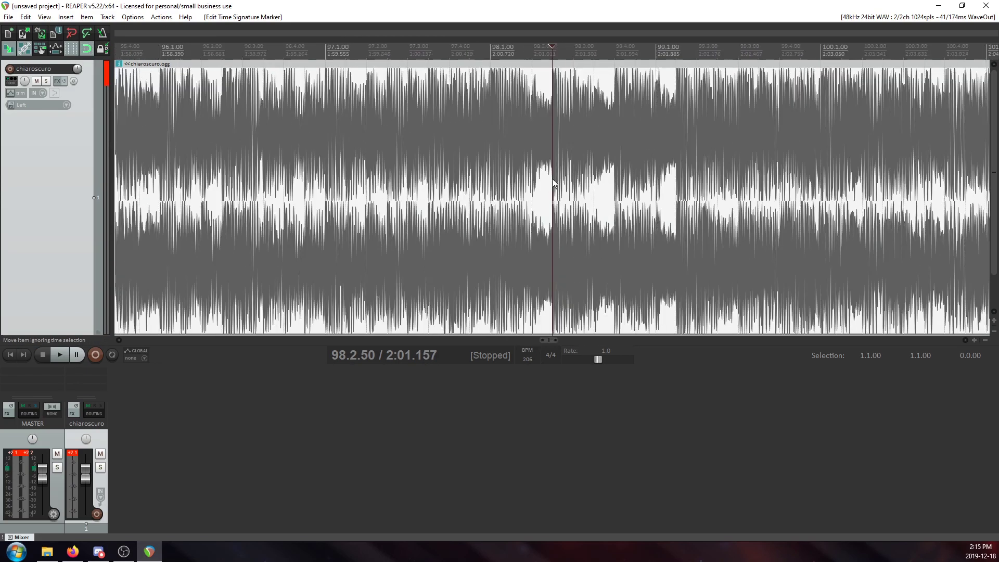
pyautogui.scroll(-2, 613, 185)
# Check the transients' alignment with the grid in the middle of the song at 47.1.00 and 46.3.50.
pyautogui.click(291, 102)
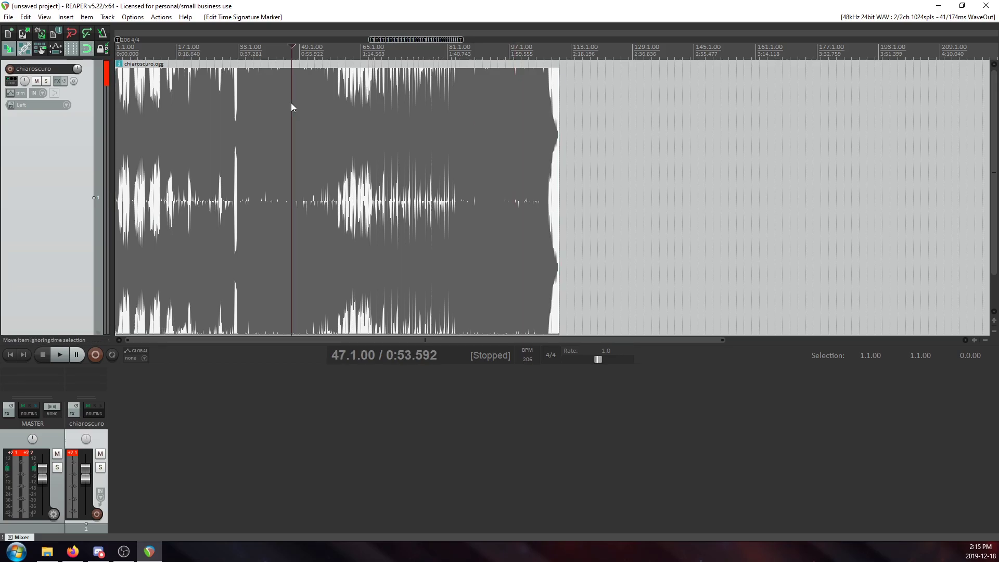
pyautogui.scroll(8, 469, 170)
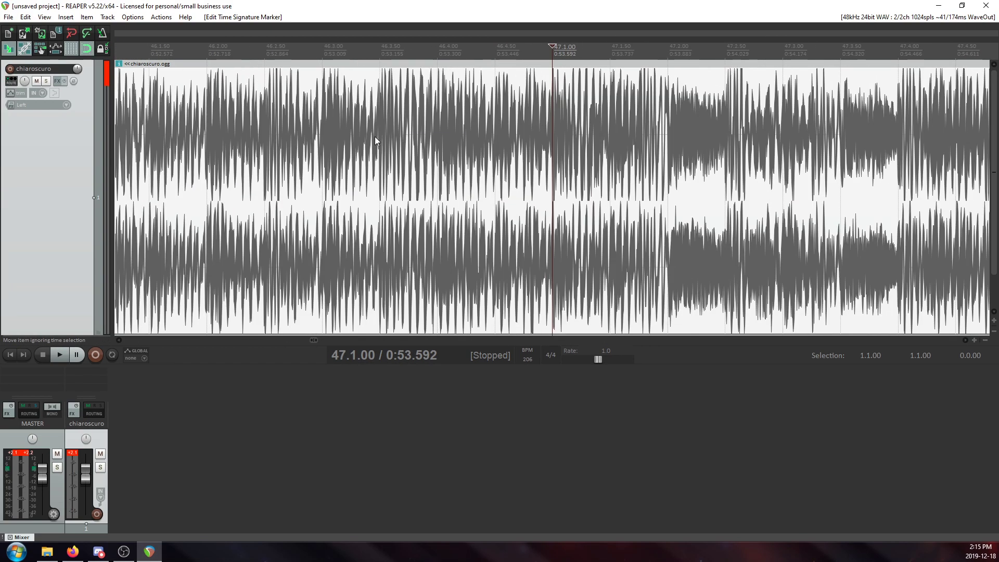
pyautogui.click(375, 136)
pyautogui.scroll(-5, 394, 195)
pyautogui.scroll(-5, 555, 151)
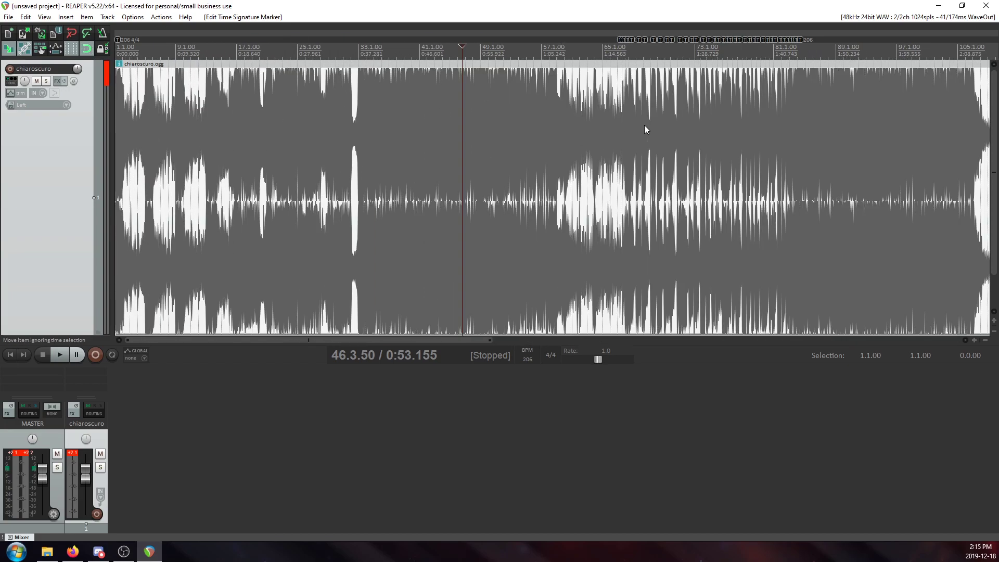
# Examine the tempo markers at 69.1.00, 67.1.00 and 67.2.00 where the slow-down begins.
pyautogui.click(645, 101)
pyautogui.scroll(8, 645, 102)
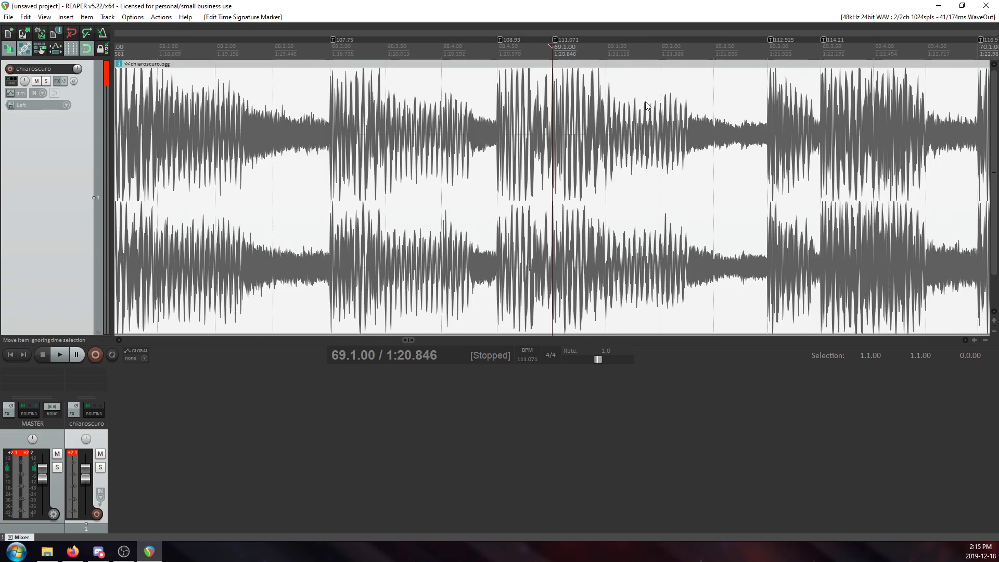
pyautogui.scroll(-8, 645, 99)
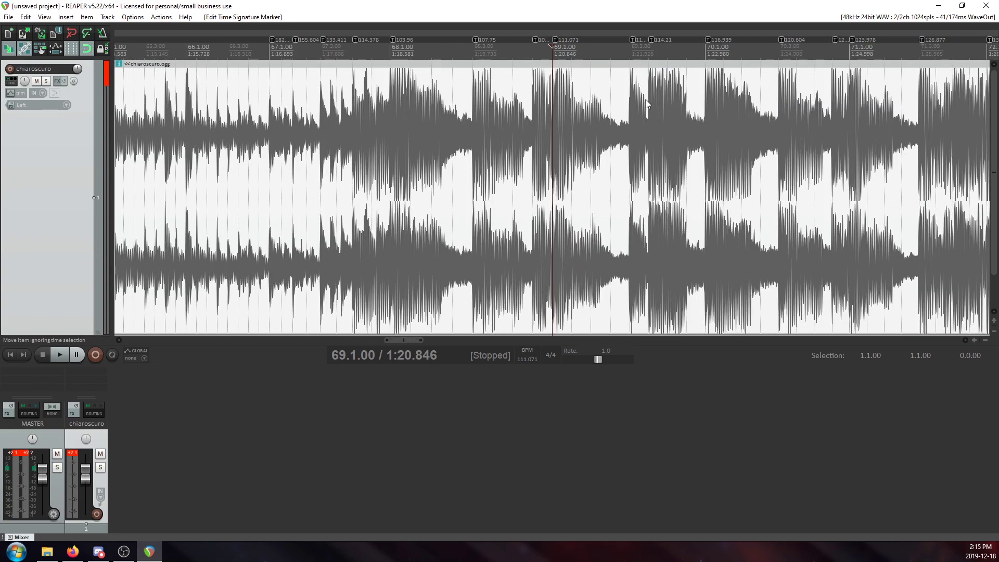
pyautogui.click(281, 112)
pyautogui.scroll(8, 574, 145)
pyautogui.click(552, 122)
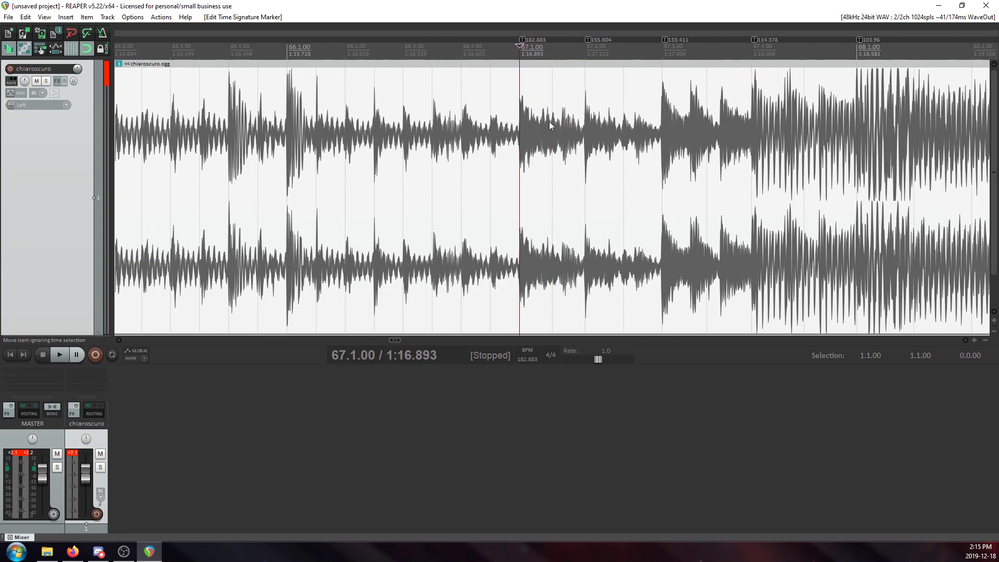
pyautogui.scroll(3, 659, 167)
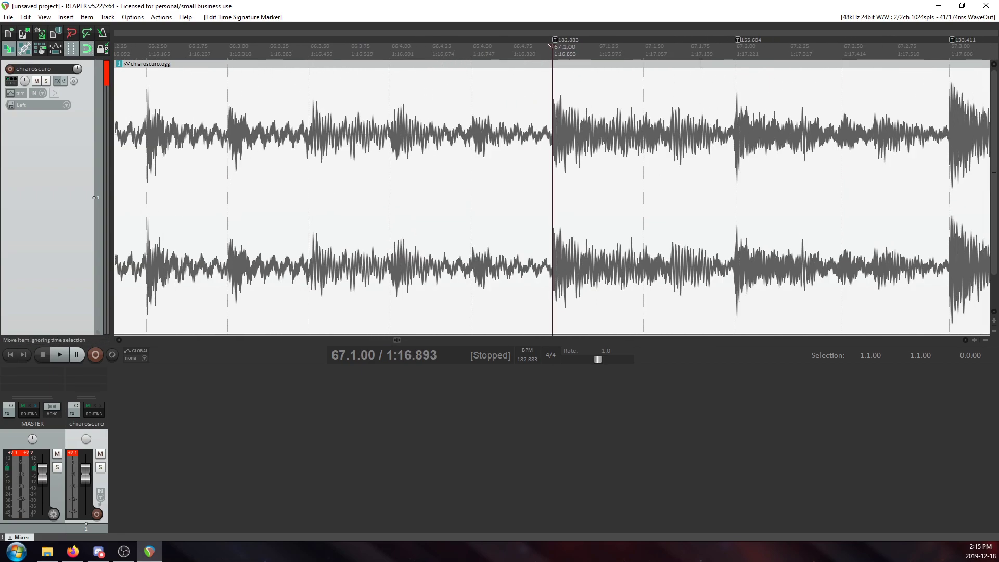
pyautogui.click(731, 83)
pyautogui.scroll(4, 664, 163)
pyautogui.scroll(-8, 667, 164)
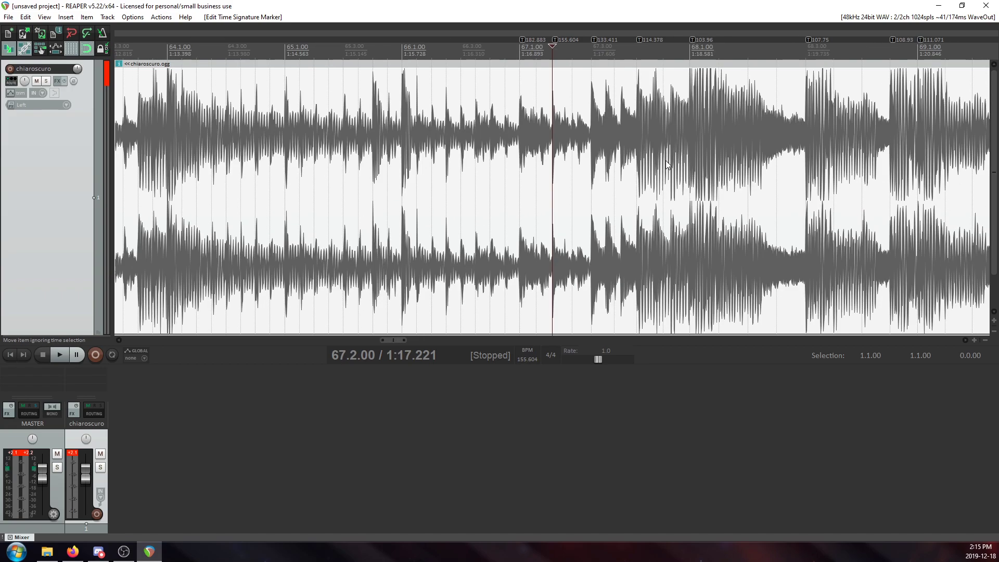
# Examine the tempo changes leading from 67.4.50 to the marker at 68.1.00.
pyautogui.click(596, 126)
pyautogui.scroll(-3, 608, 137)
pyautogui.click(585, 121)
pyautogui.scroll(3, 692, 140)
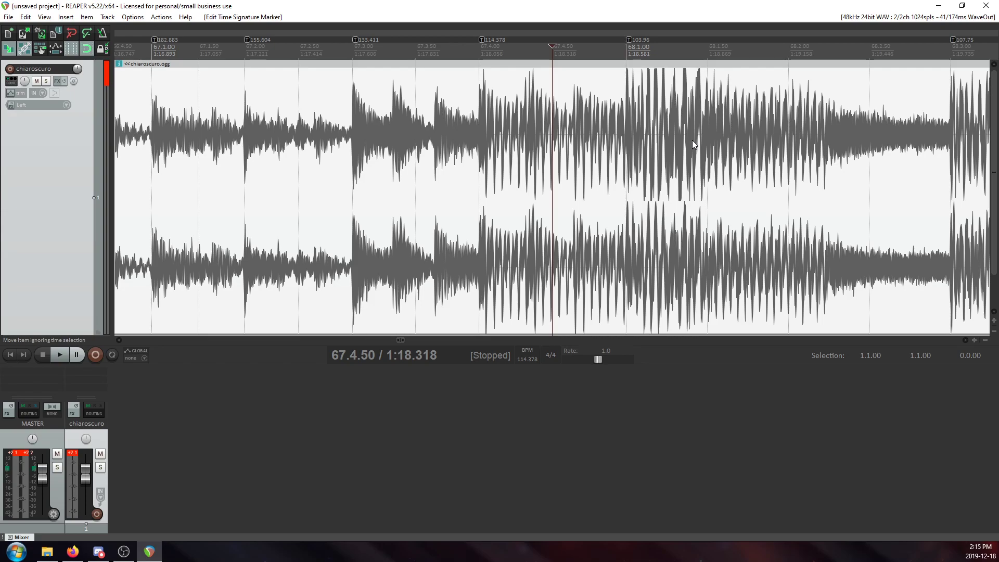
pyautogui.scroll(-3, 664, 134)
pyautogui.click(569, 92)
pyautogui.scroll(4, 613, 157)
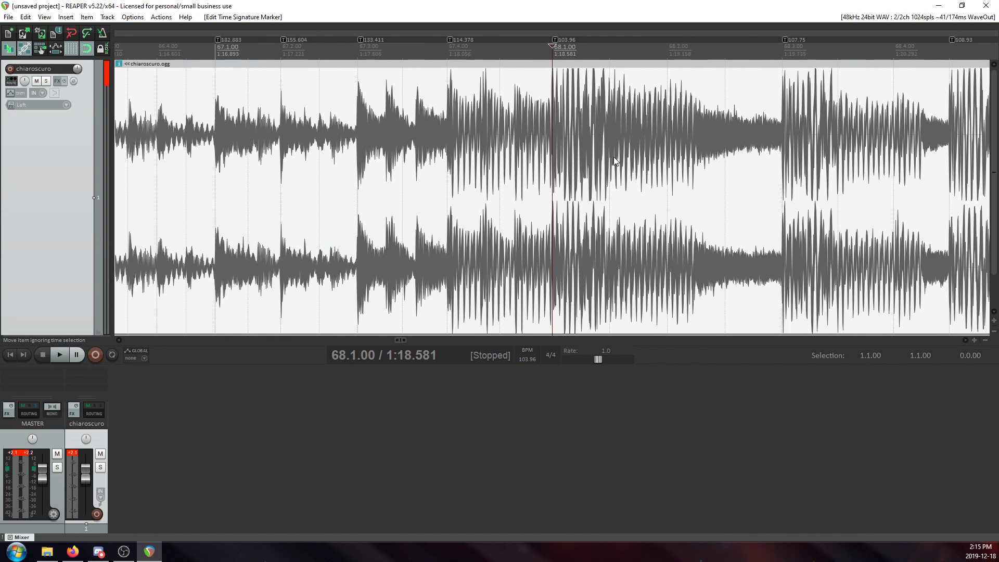
pyautogui.scroll(-4, 613, 157)
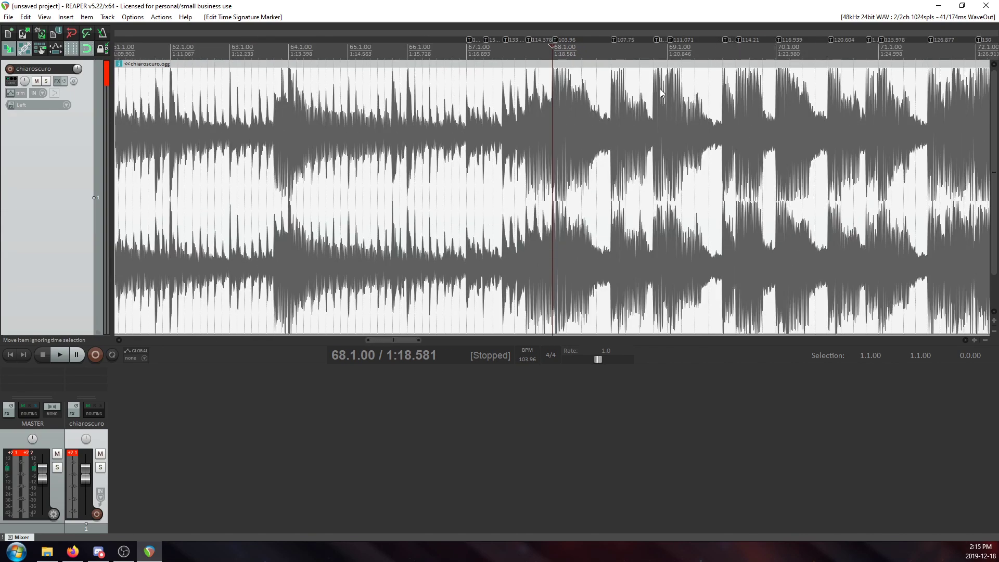
pyautogui.scroll(5, 650, 93)
pyautogui.scroll(-4, 567, 109)
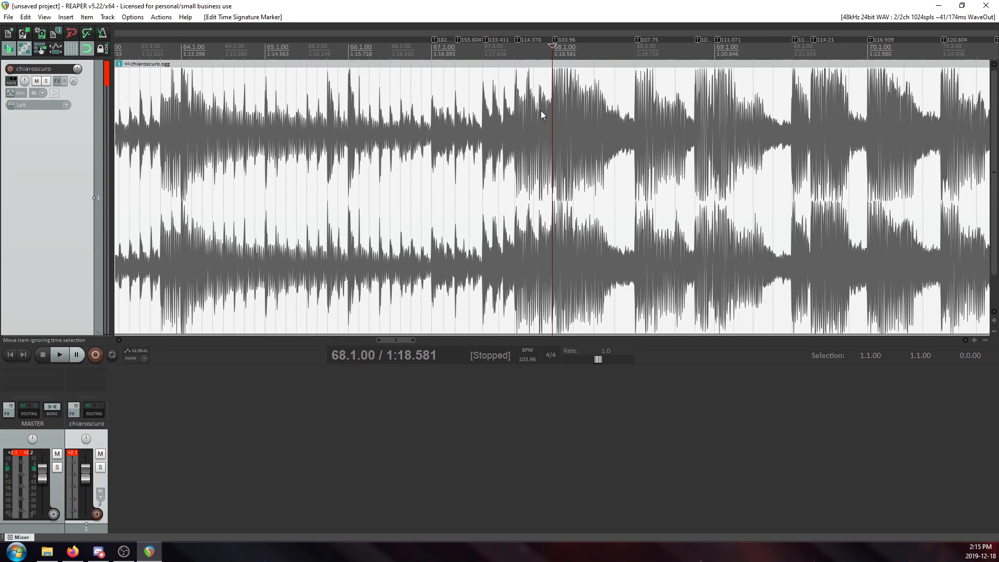
# Compare the transients at 67.1.00 and 67.2.00 with their tempo markers again.
pyautogui.click(438, 94)
pyautogui.scroll(6, 767, 153)
pyautogui.click(723, 130)
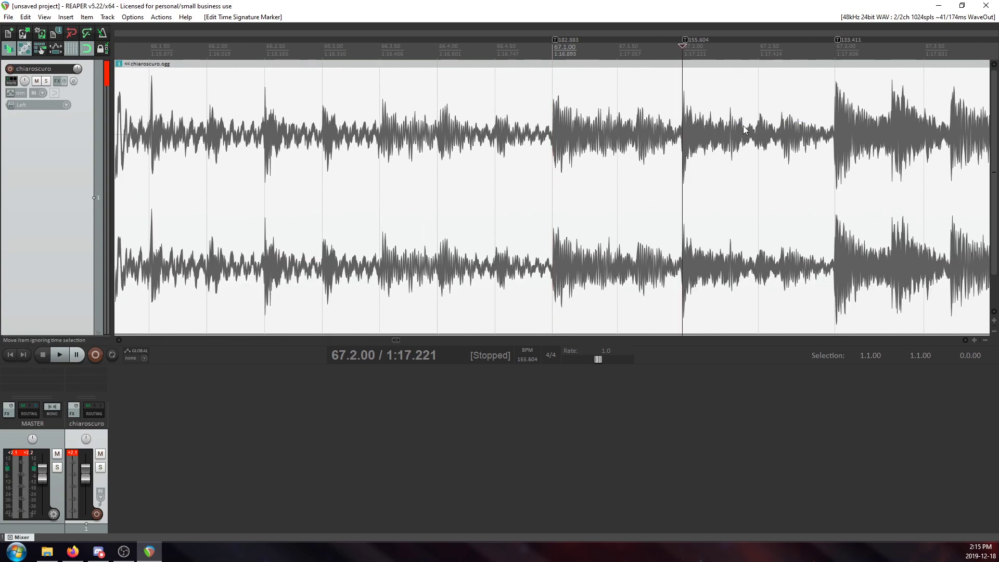
pyautogui.scroll(-5, 744, 127)
pyautogui.scroll(4, 744, 109)
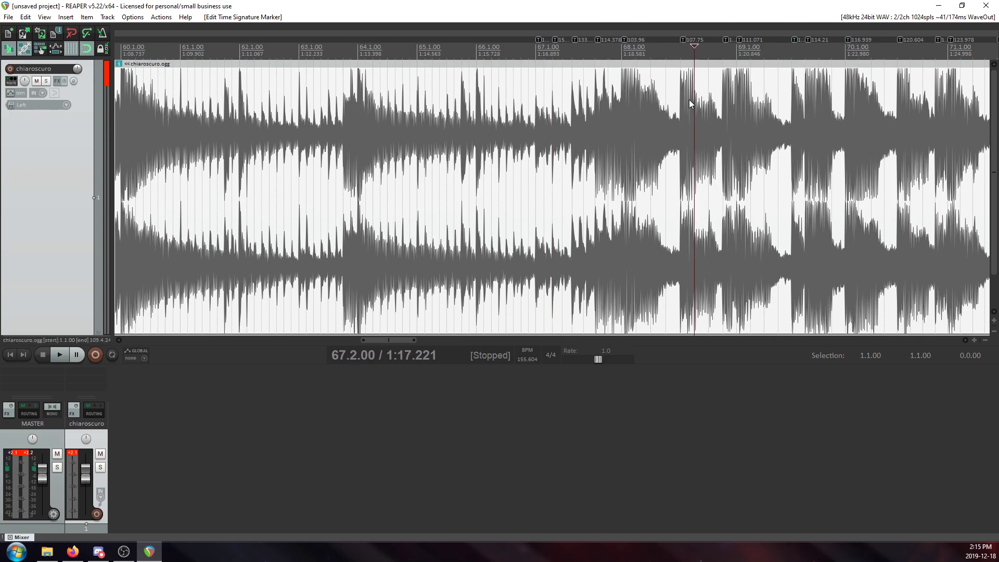
# Check that the tempo marker at 68.3.00 lines up with its transient.
pyautogui.click(690, 104)
pyautogui.scroll(5, 690, 106)
pyautogui.click(483, 123)
pyautogui.scroll(2, 785, 170)
pyautogui.scroll(-6, 793, 173)
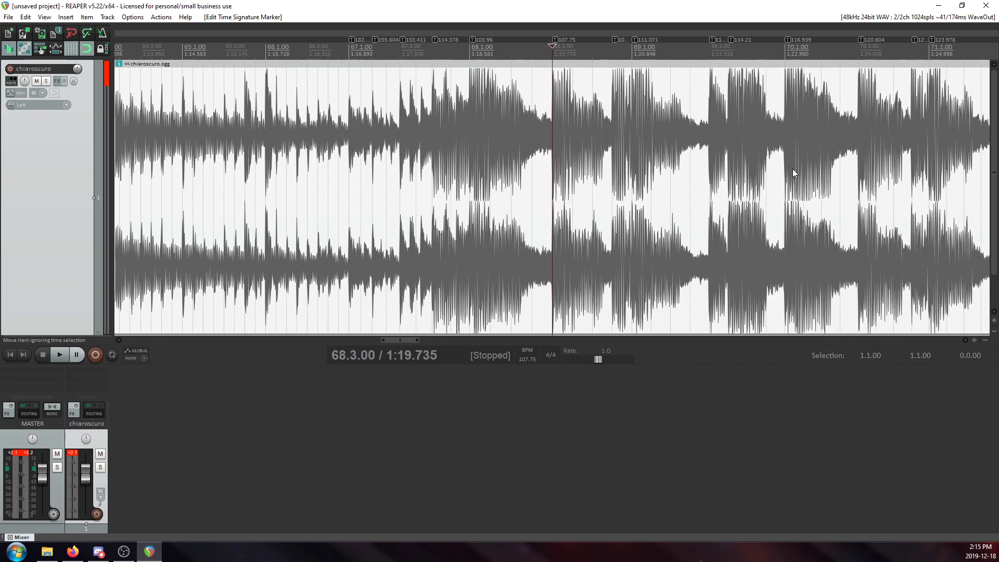
# Examine the tempo markers at 68.4.50 and 69.1.00 against the transients of the gradual speed-up.
pyautogui.click(633, 109)
pyautogui.scroll(4, 649, 136)
pyautogui.scroll(2, 728, 90)
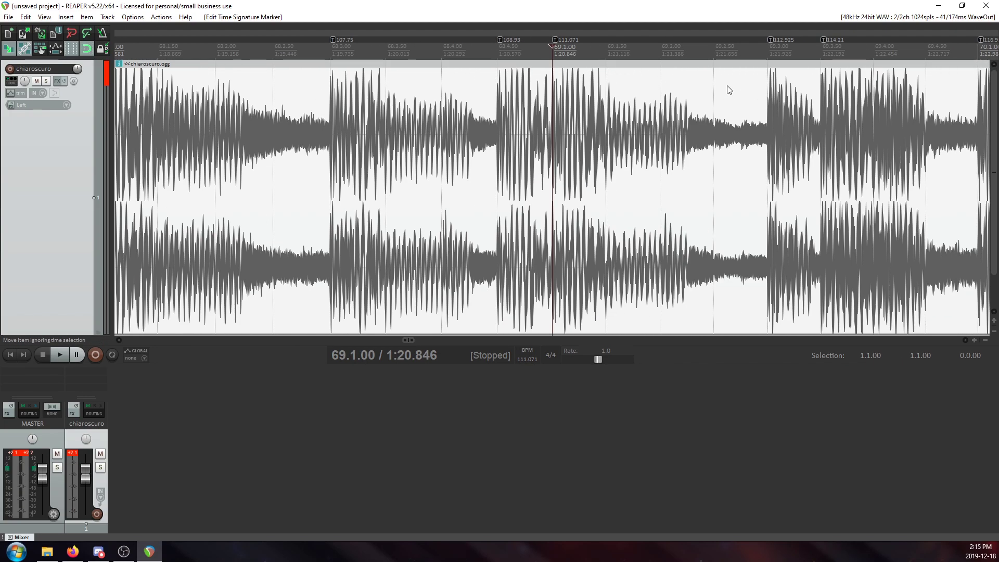
pyautogui.scroll(-3, 729, 90)
pyautogui.click(532, 92)
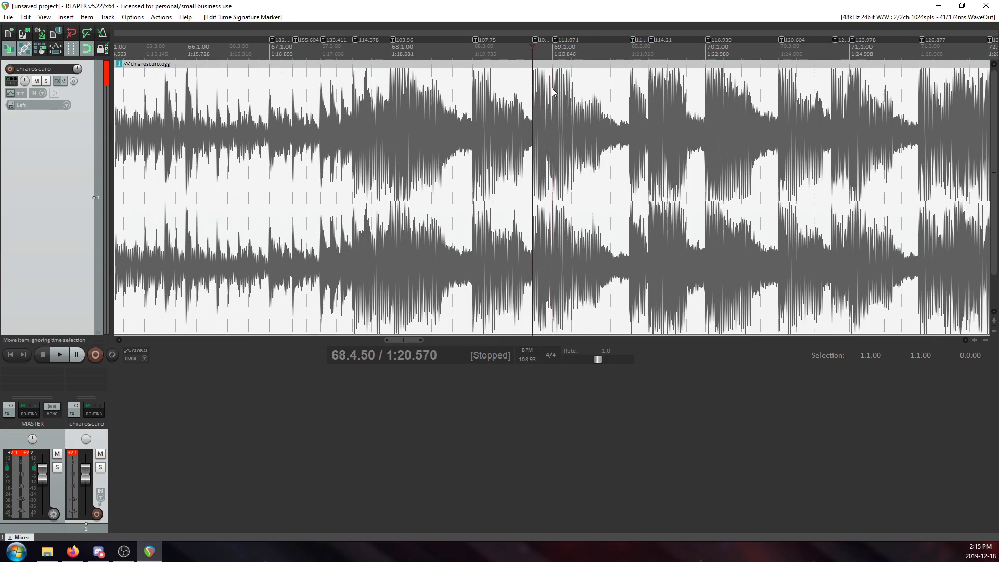
pyautogui.scroll(3, 538, 89)
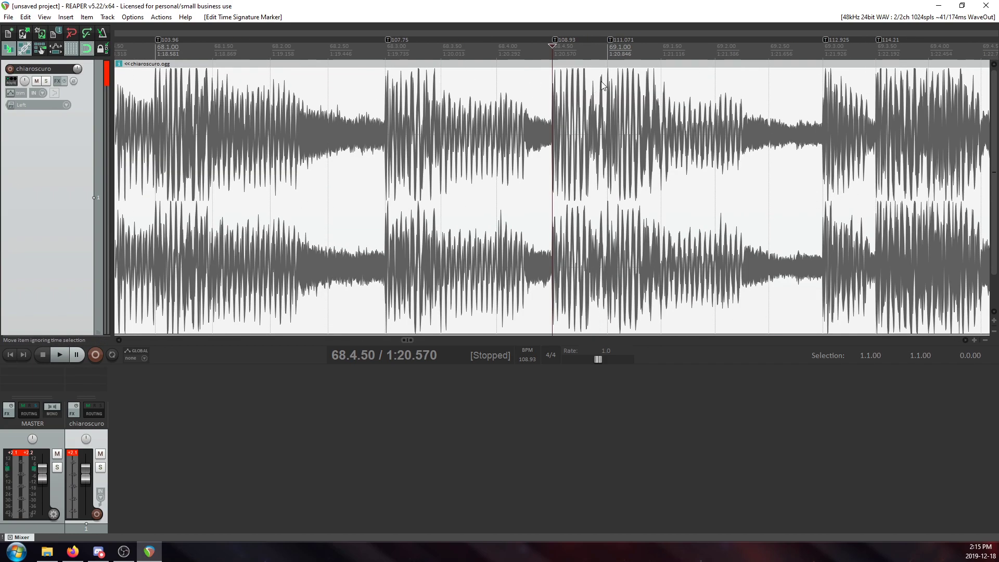
pyautogui.scroll(2, 602, 86)
pyautogui.click(660, 86)
pyautogui.scroll(-4, 665, 139)
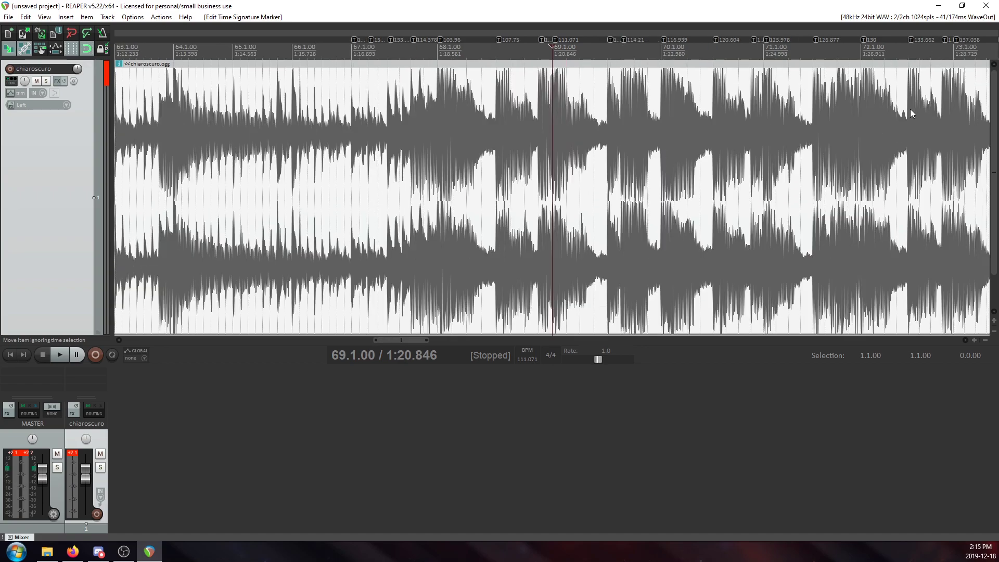
# Examine the tempo marker at 74.4.50 and the remaining markers through the end of the speed-up.
pyautogui.scroll(-5, 764, 139)
pyautogui.click(626, 107)
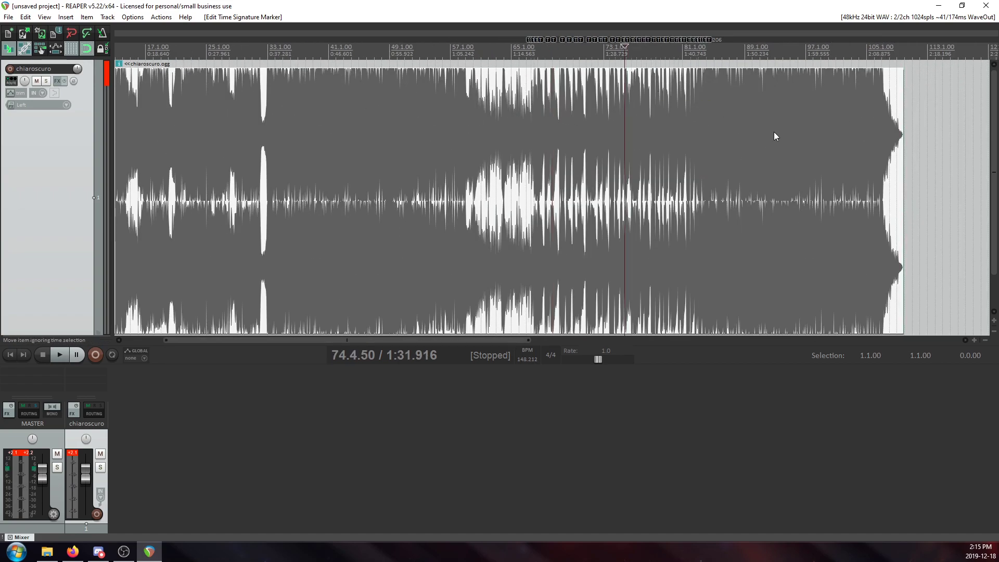
pyautogui.scroll(10, 773, 136)
pyautogui.scroll(-4, 716, 159)
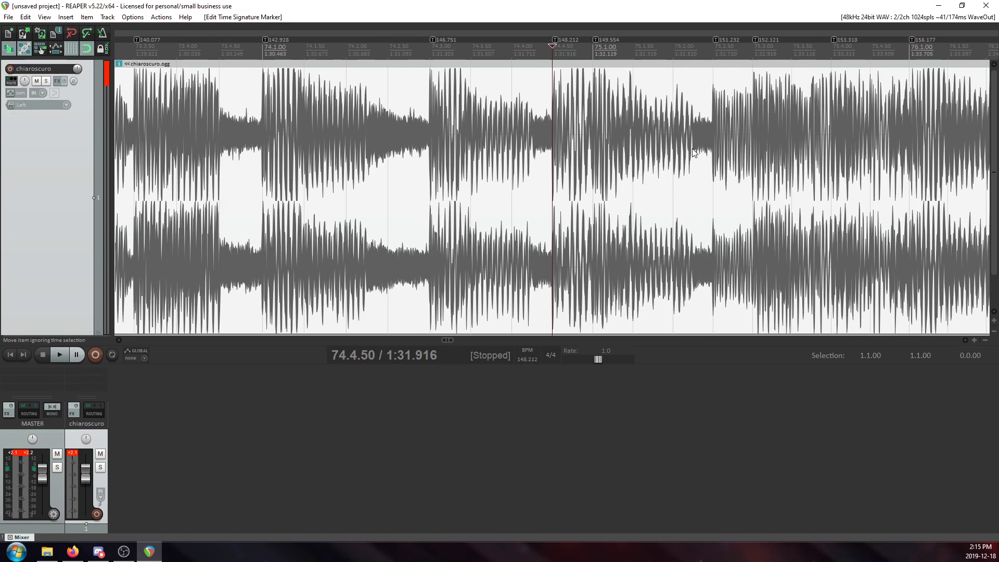
pyautogui.scroll(-5, 636, 132)
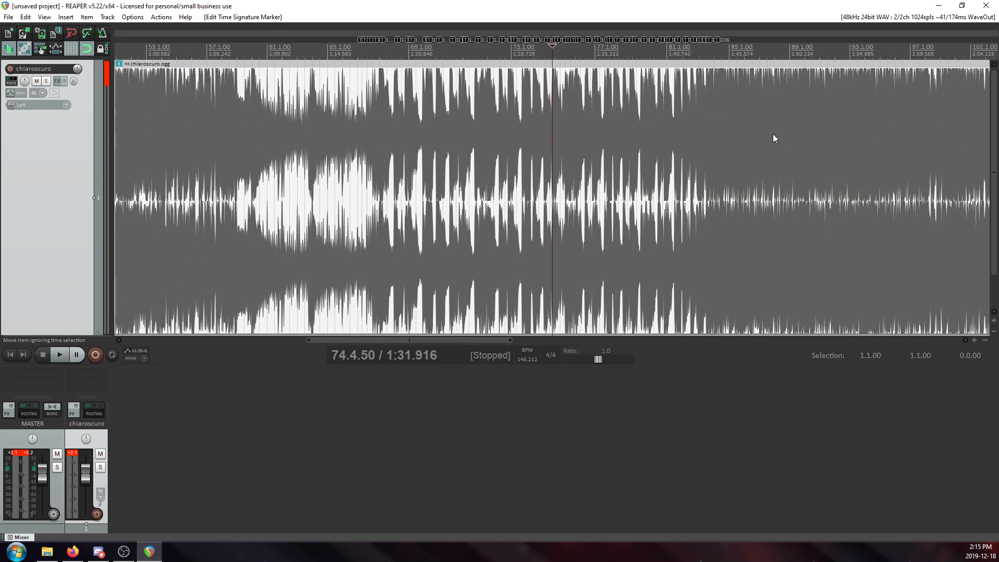
pyautogui.click(684, 143)
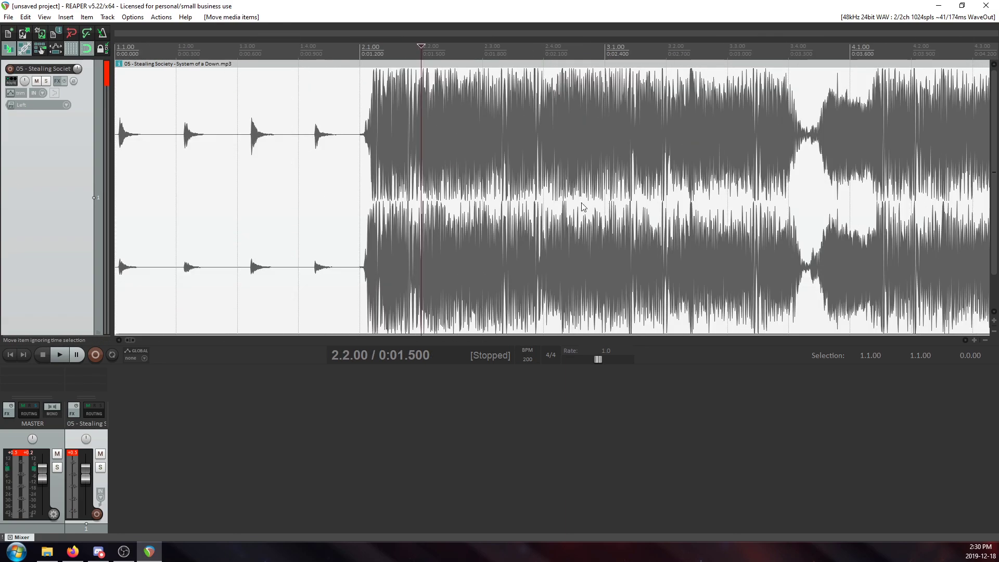
# Compare the four opening hits of the Stealing Society track with the beat grid around 1.2.00.
pyautogui.click(173, 149)
pyautogui.scroll(3, 198, 156)
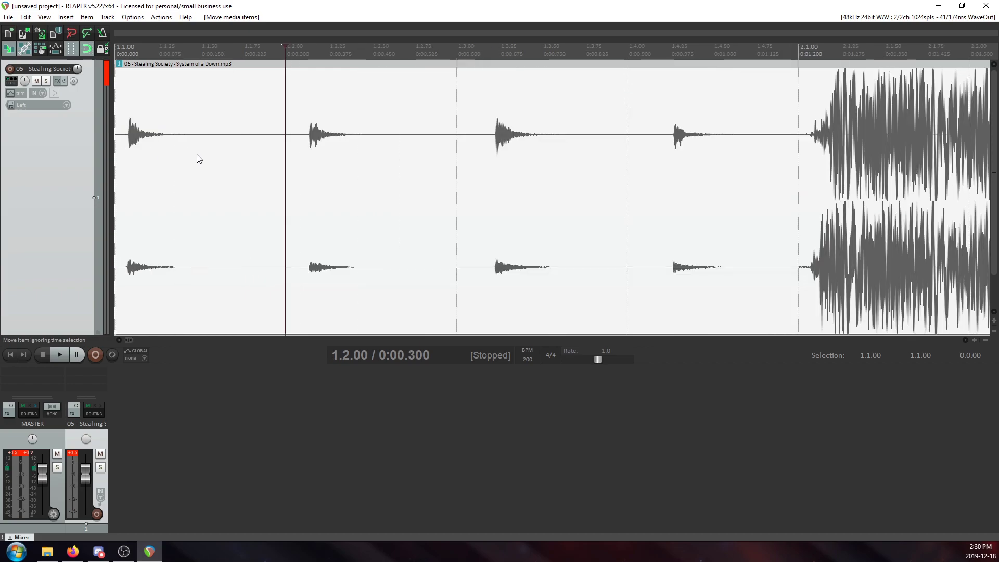
pyautogui.scroll(-5, 210, 158)
pyautogui.scroll(3, 224, 132)
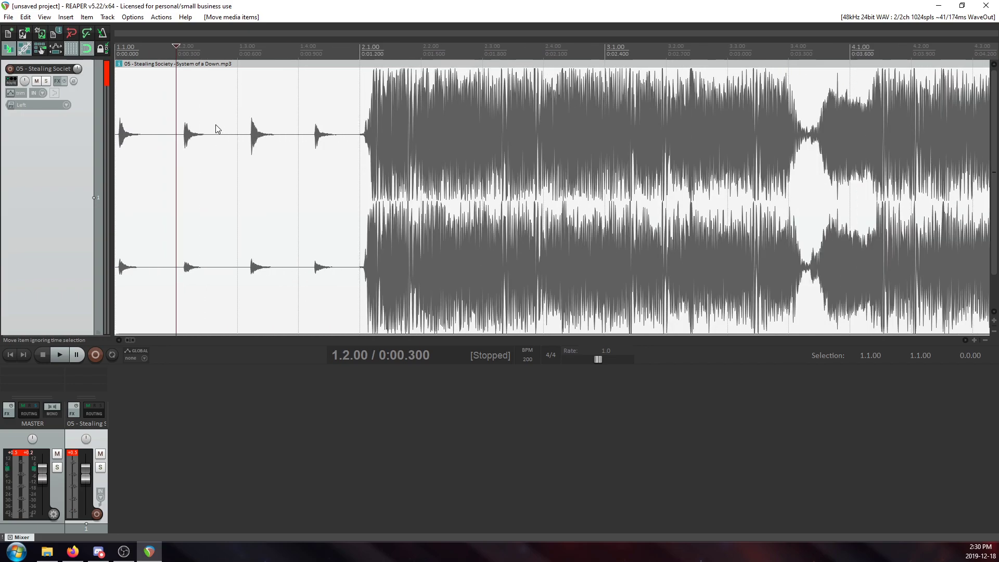
pyautogui.scroll(2, 299, 132)
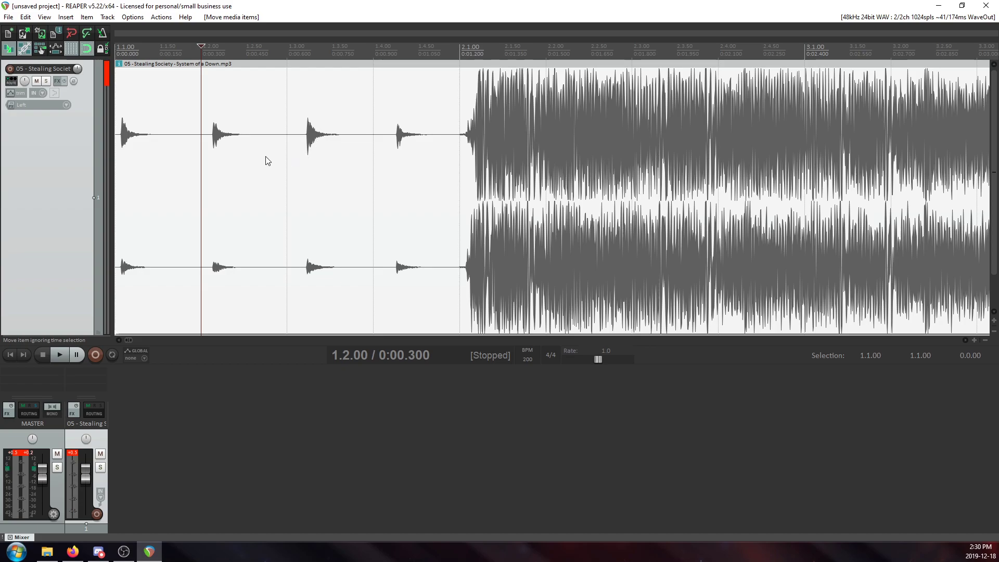
pyautogui.scroll(5, 203, 148)
pyautogui.scroll(-6, 203, 148)
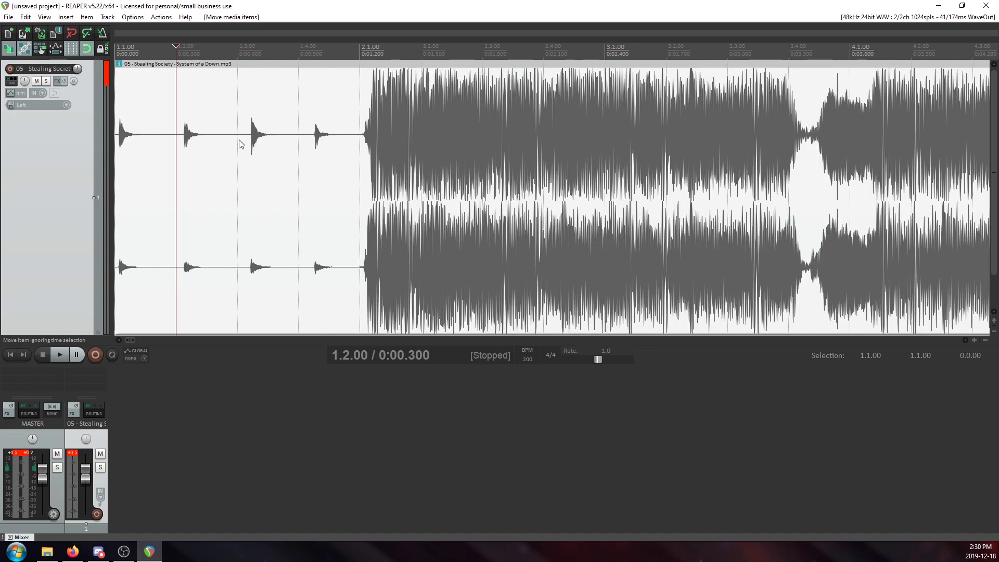
pyautogui.scroll(-2, 239, 144)
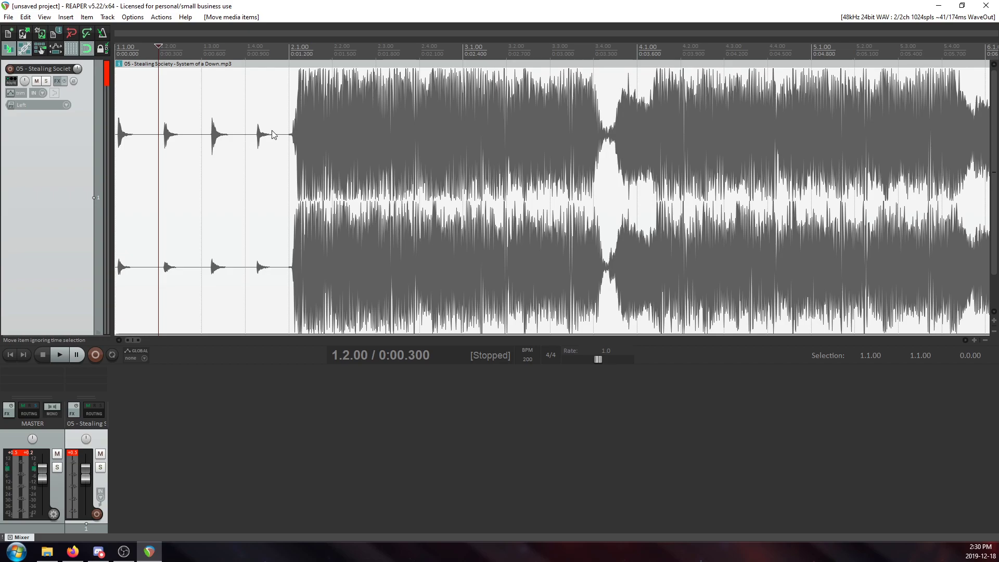
# Trim off the silence before the first opening hit of the Stealing Society item.
pyautogui.scroll(3, 272, 134)
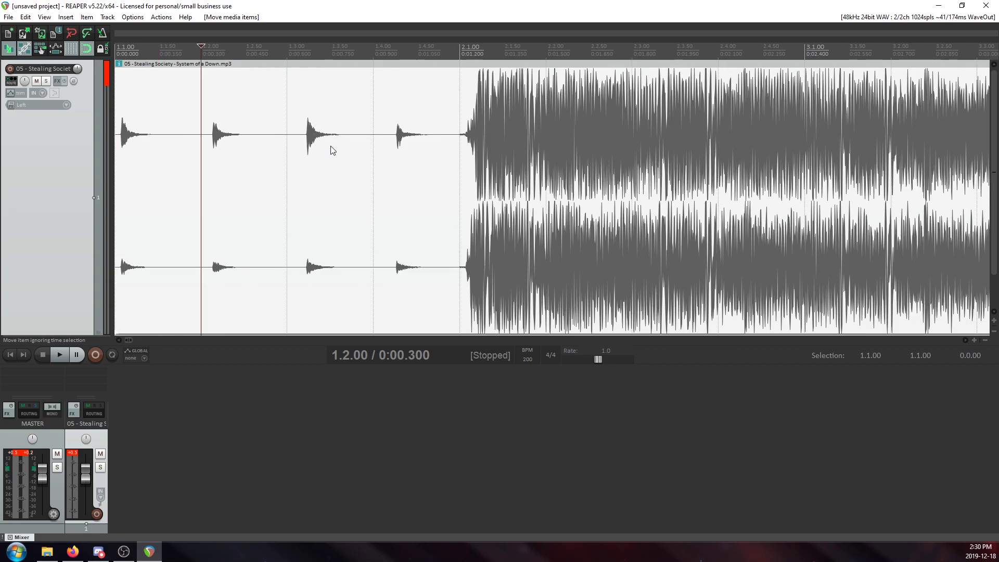
pyautogui.scroll(3, 305, 161)
pyautogui.scroll(-3, 304, 163)
pyautogui.scroll(3, 210, 160)
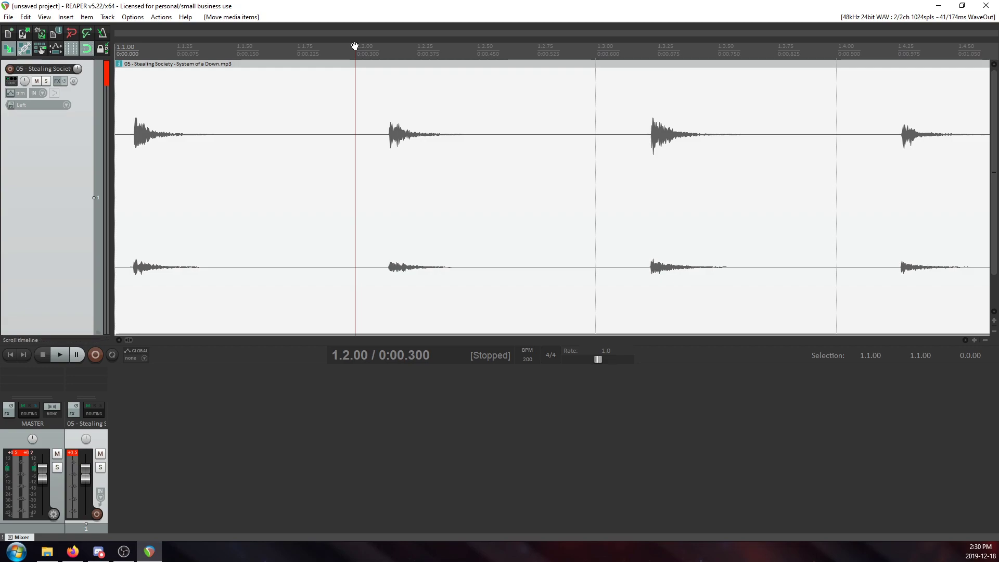
pyautogui.moveTo(355, 46); pyautogui.dragTo(117, 46)
pyautogui.scroll(-2, 299, 150)
pyautogui.scroll(5, 299, 150)
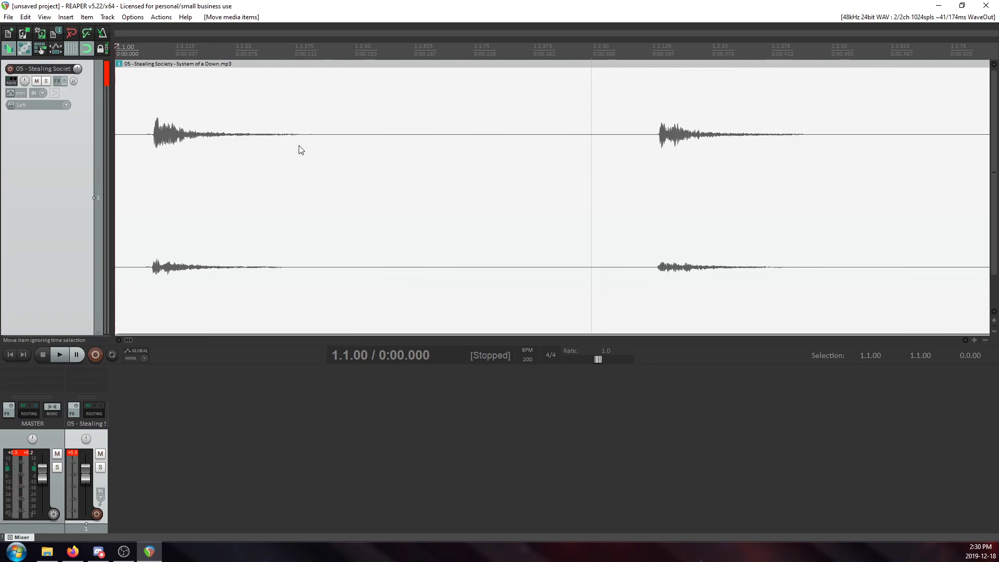
pyautogui.moveTo(117, 45); pyautogui.dragTo(227, 73)
pyautogui.press('Delete')
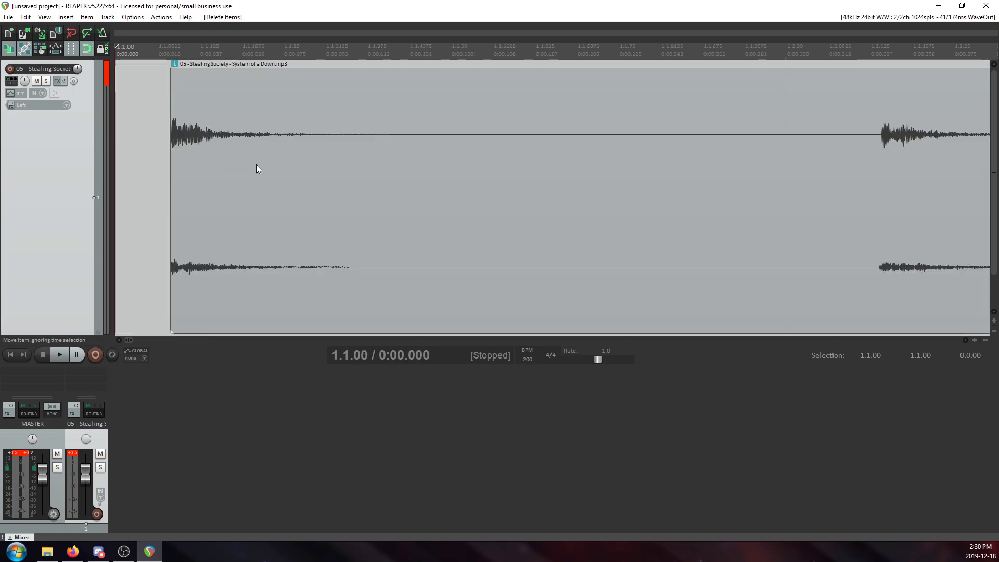
# Move the trimmed Stealing Society item to 1.1.00 so its first hit starts the project, and play the opening briefly.
pyautogui.scroll(-3, 257, 166)
pyautogui.scroll(-3, 381, 171)
pyautogui.scroll(3, 378, 168)
pyautogui.click(228, 133)
pyautogui.moveTo(373, 156); pyautogui.dragTo(205, 156)
pyautogui.scroll(-3, 403, 208)
pyautogui.scroll(3, 403, 209)
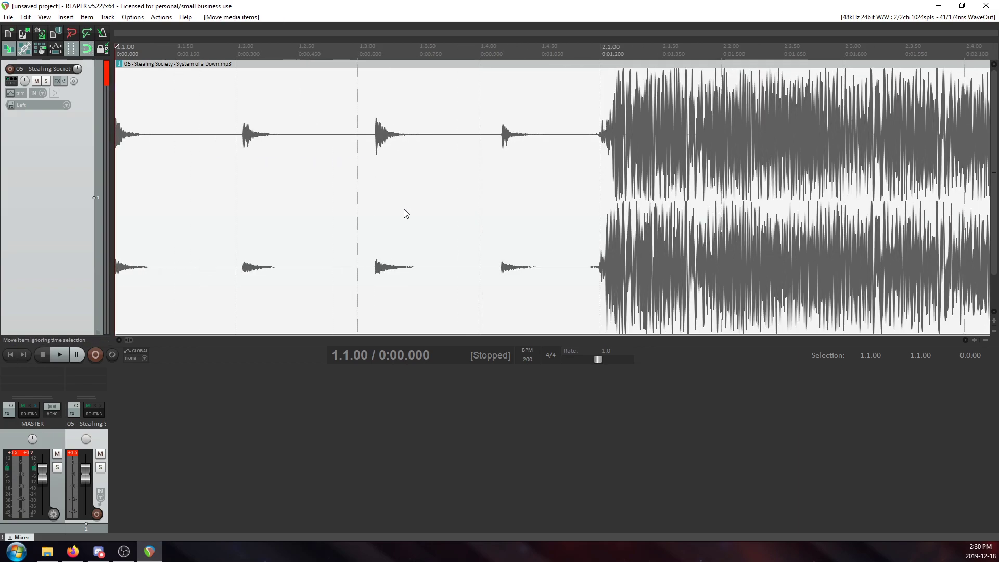
pyautogui.press('space')
pyautogui.press('space')
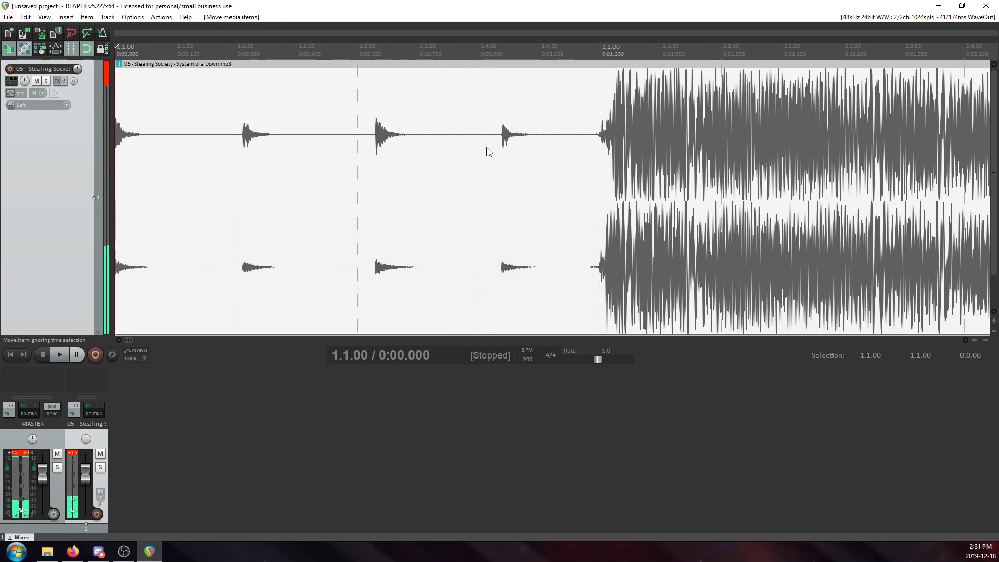
# Add a 200 BPM tempo marker at 1.4.00 and shift it onto the transient of the fourth opening hit.
pyautogui.click(484, 151)
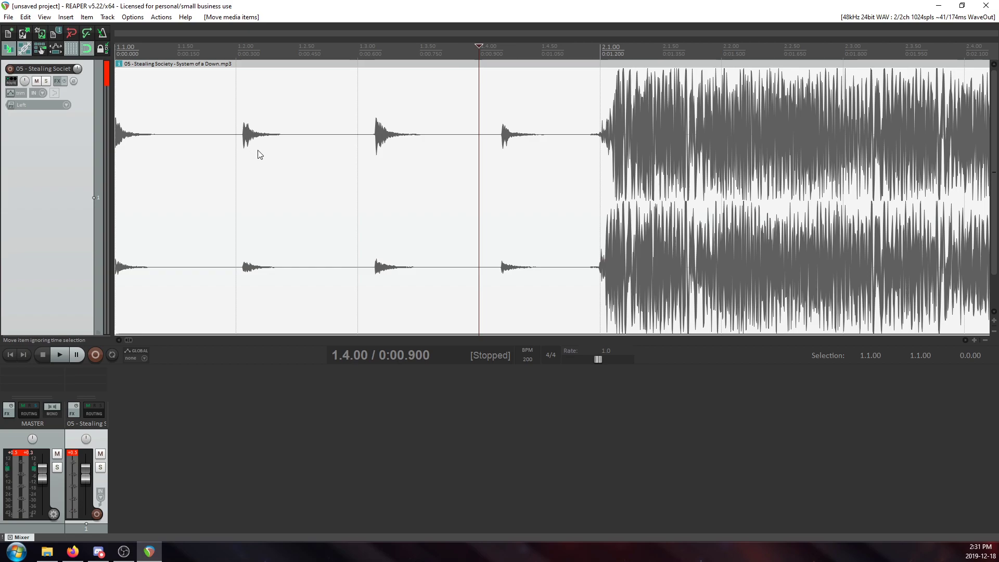
pyautogui.hotkey('shift', 'c')
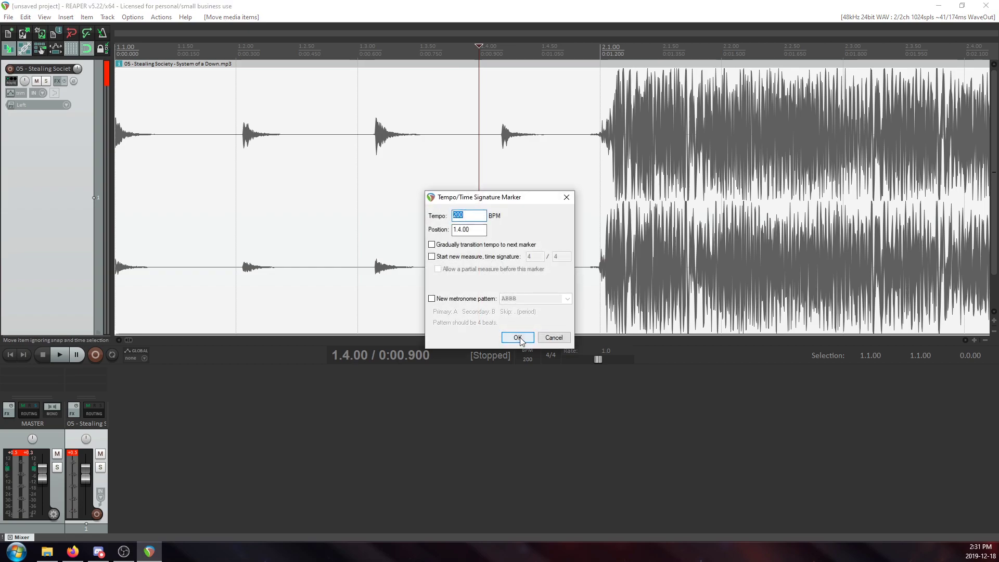
pyautogui.click(517, 338)
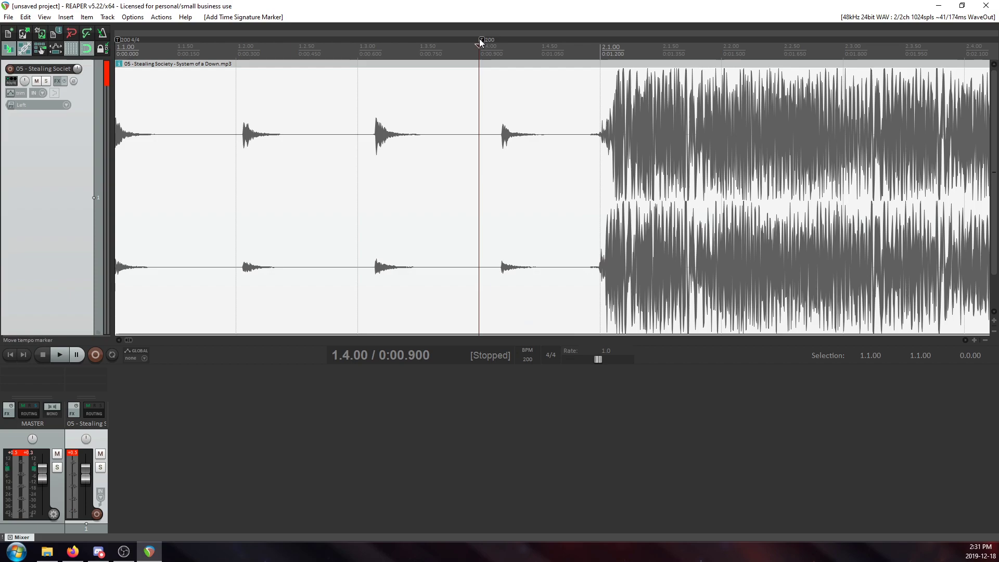
pyautogui.moveTo(479, 38); pyautogui.dragTo(502, 46)
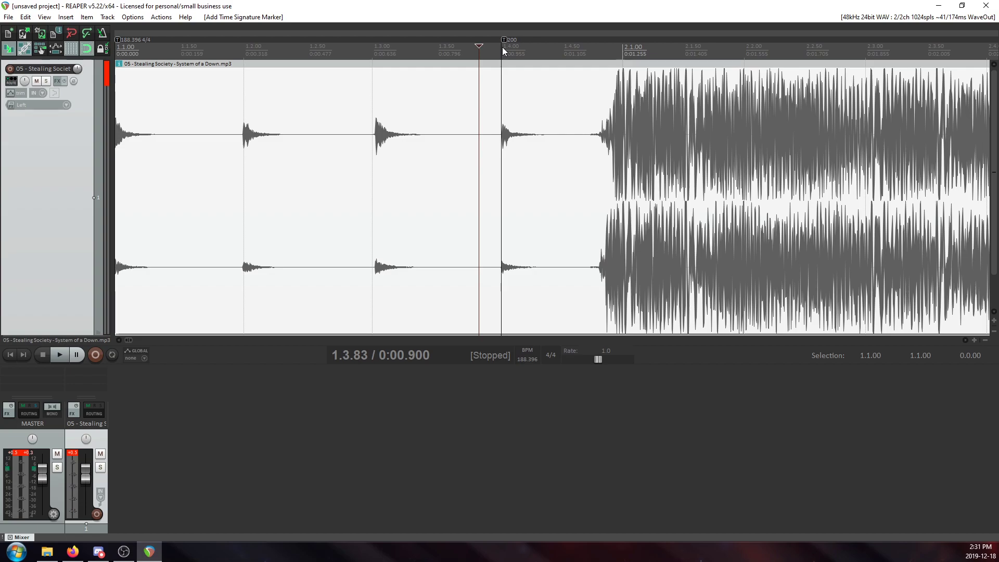
# Check the grid line at 1.3.00 against the transient of the third opening hit.
pyautogui.click(372, 146)
pyautogui.scroll(-2, 395, 142)
pyautogui.scroll(3, 395, 143)
pyautogui.scroll(-2, 442, 149)
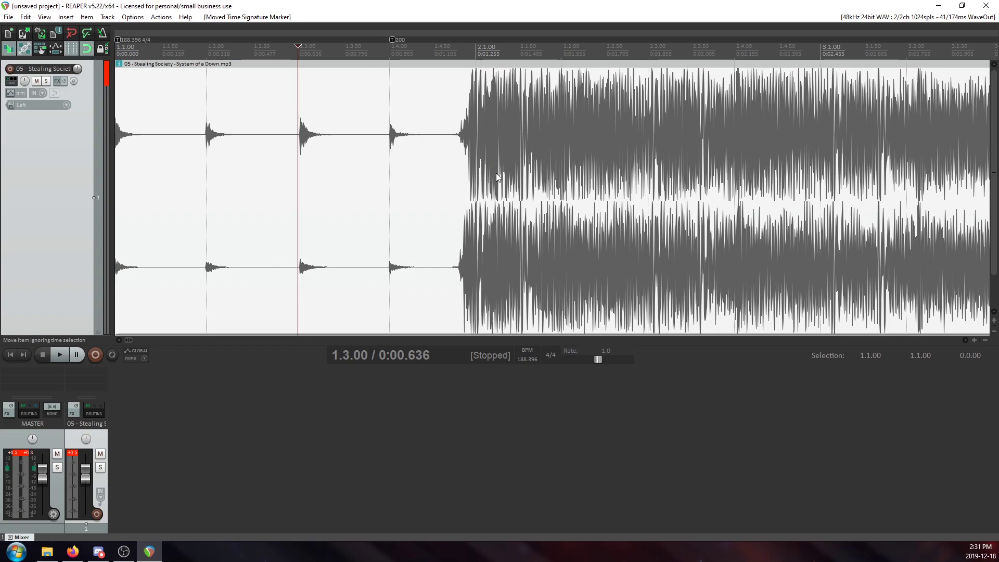
# Examine the tempo marker at 1.4.00 and its neighbouring beats against the opening hits and the full-band entrance.
pyautogui.click(410, 158)
pyautogui.scroll(2, 414, 161)
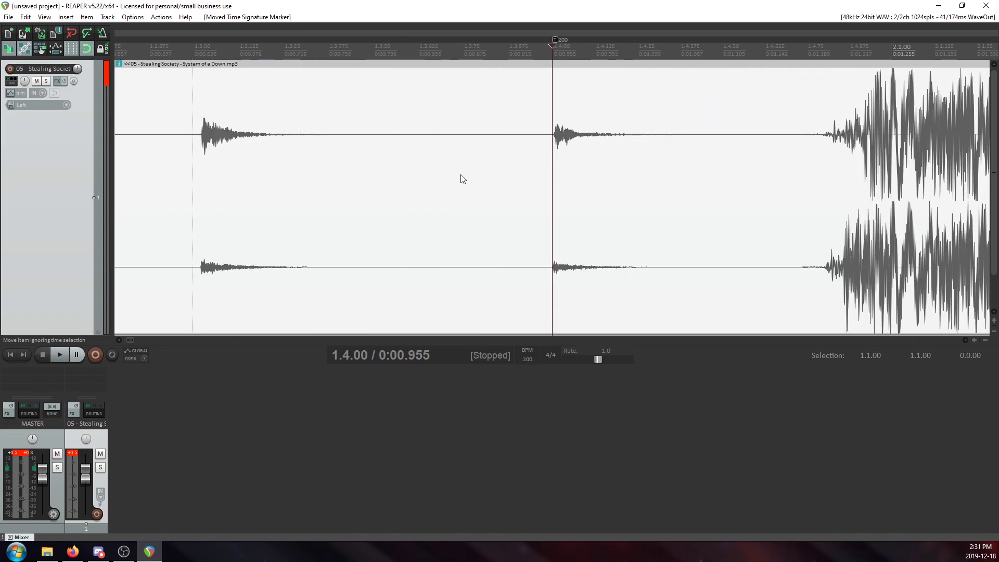
pyautogui.scroll(2, 463, 179)
pyautogui.scroll(-5, 462, 179)
pyautogui.scroll(3, 463, 179)
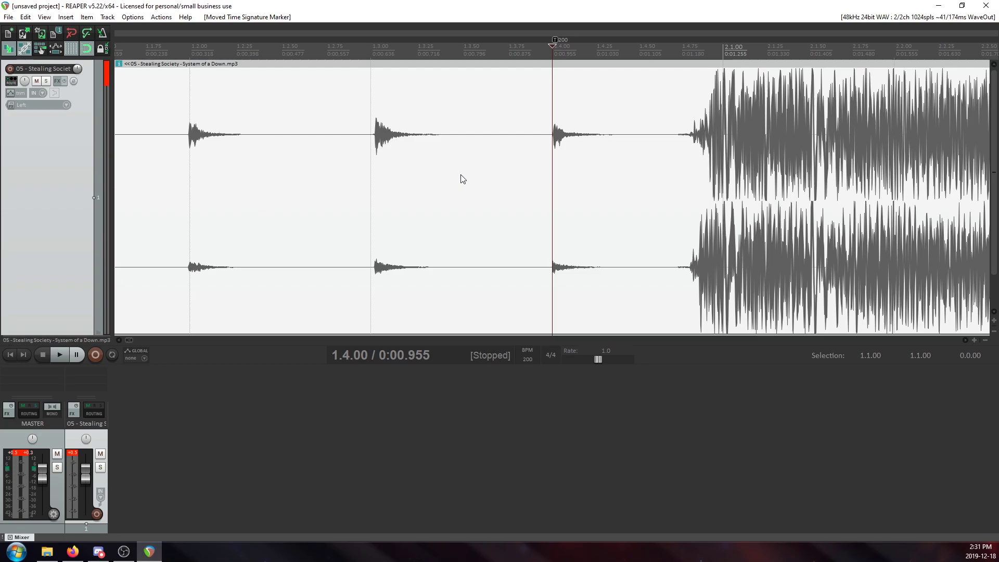
pyautogui.scroll(-2, 463, 178)
pyautogui.scroll(2, 462, 179)
pyautogui.scroll(-2, 463, 187)
pyautogui.scroll(1, 463, 188)
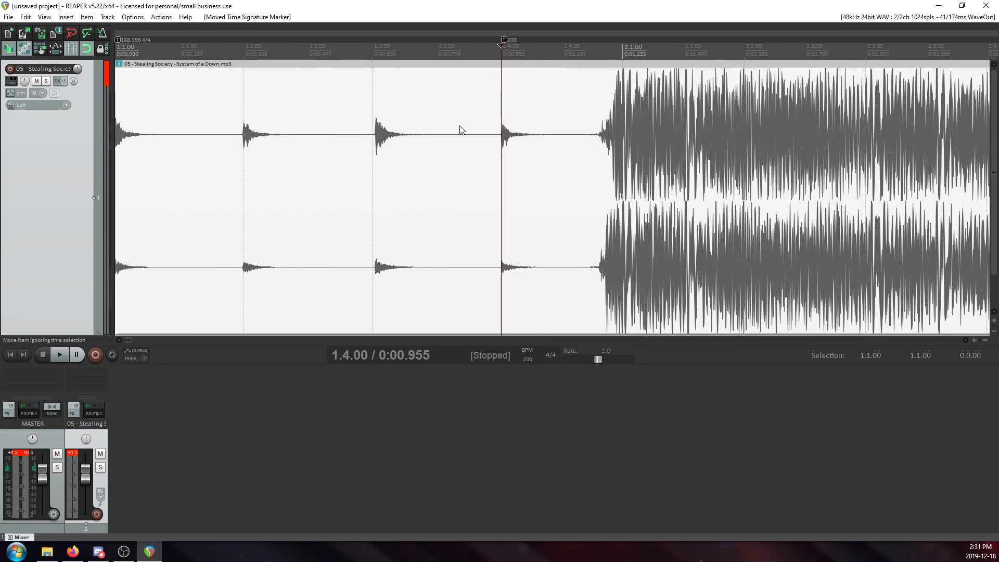
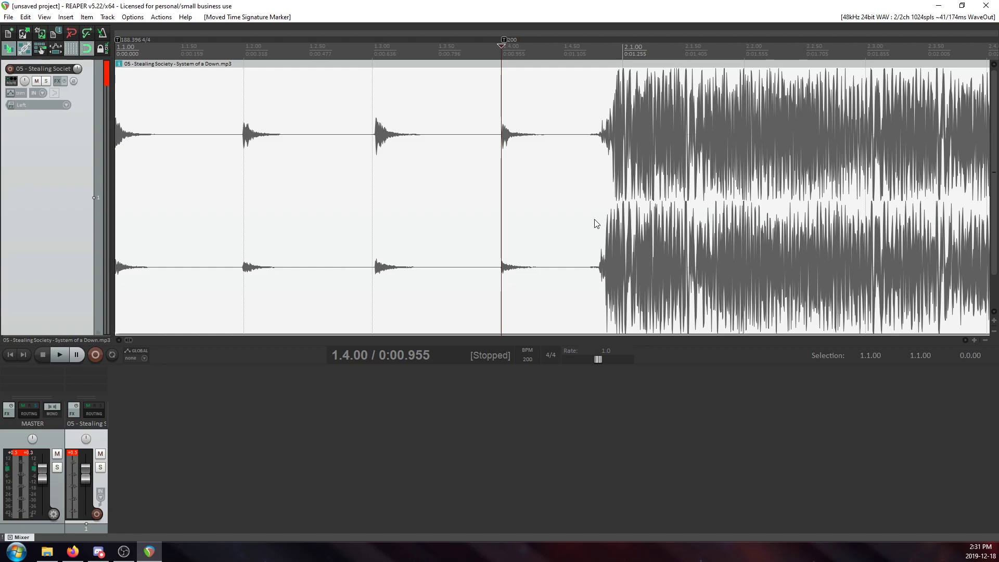
# Compare the third and fourth opening hits with the grid lines at 1.3.00 and 1.4.00.
pyautogui.scroll(4, 533, 158)
pyautogui.scroll(-5, 535, 158)
pyautogui.scroll(2, 540, 157)
pyautogui.scroll(-1, 546, 155)
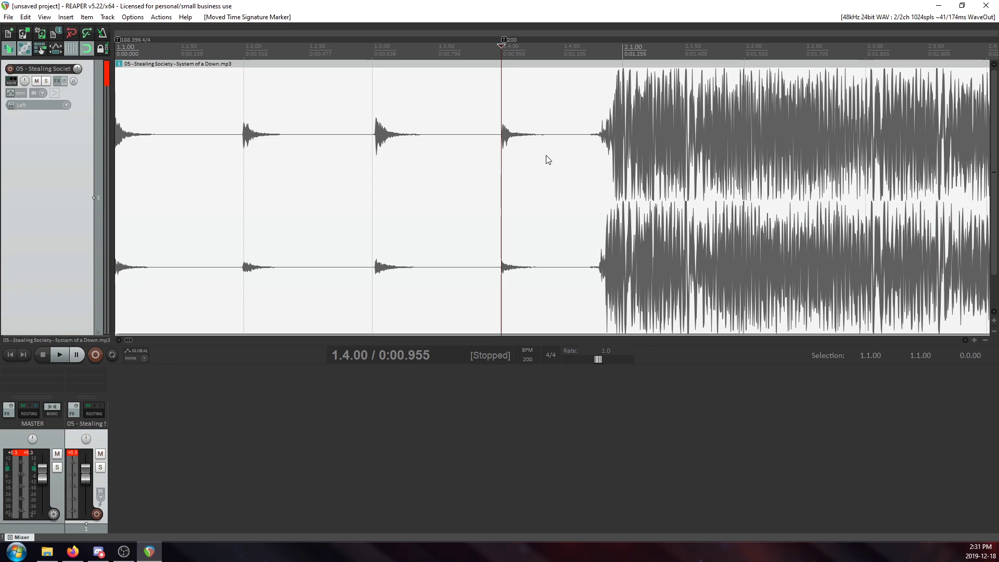
pyautogui.scroll(3, 548, 159)
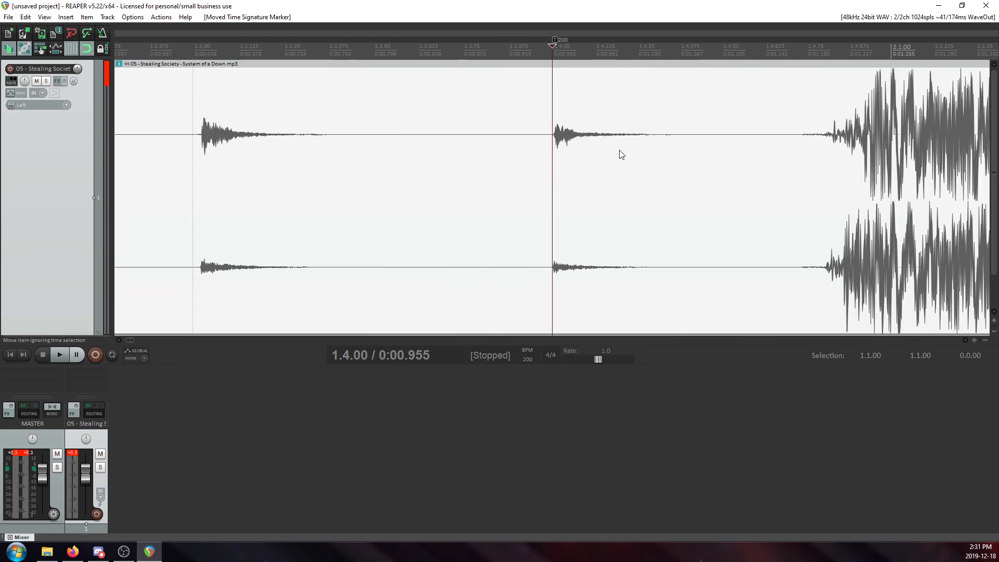
pyautogui.scroll(2, 621, 154)
pyautogui.scroll(-3, 619, 153)
pyautogui.scroll(-2, 620, 154)
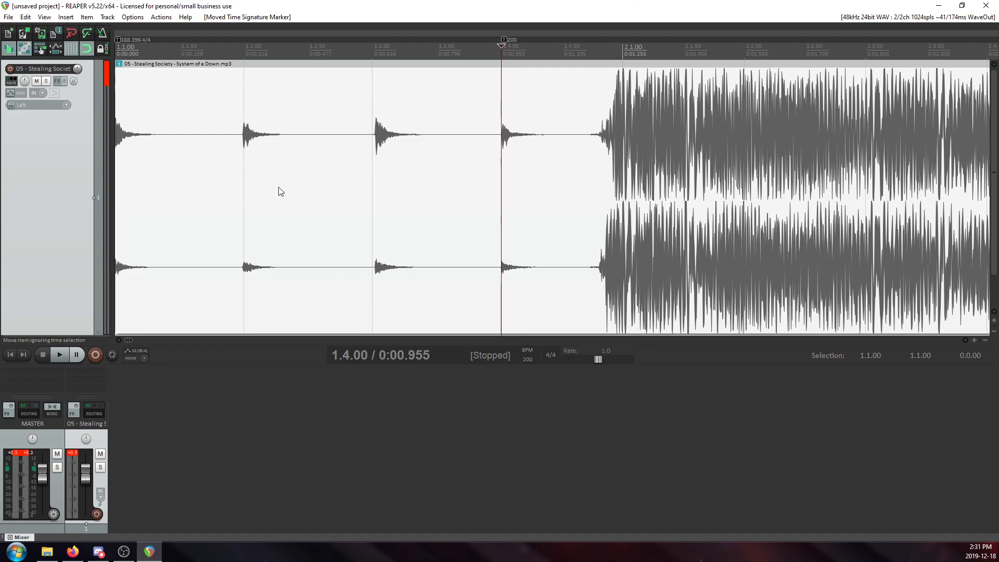
# Add a 188.396 BPM tempo marker at 1.2.00 and nudge it onto the transient of the second opening hit.
pyautogui.click(241, 168)
pyautogui.scroll(8, 388, 198)
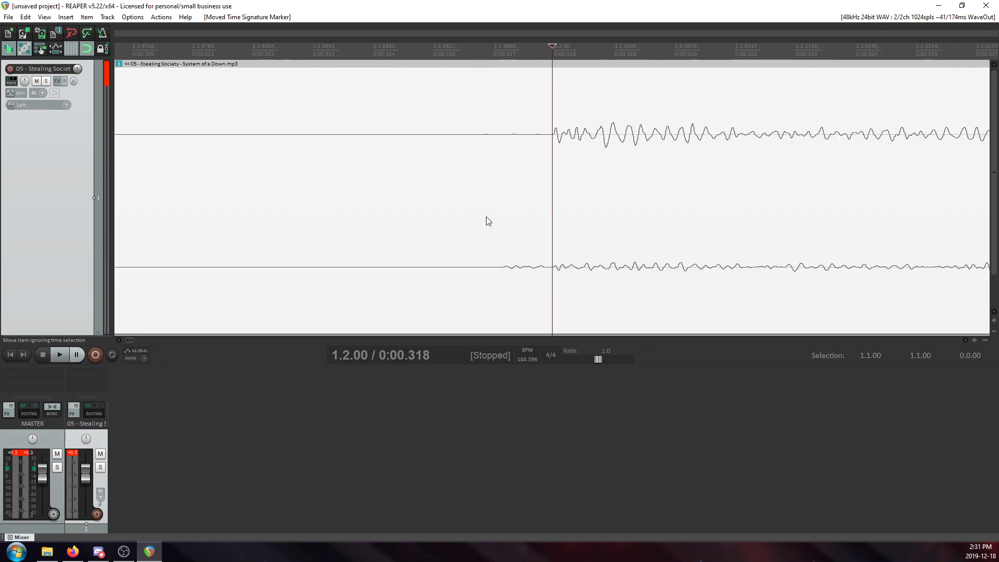
pyautogui.hotkey('shift', 'c')
pyautogui.press('Return')
pyautogui.scroll(3, 588, 90)
pyautogui.scroll(1, 587, 89)
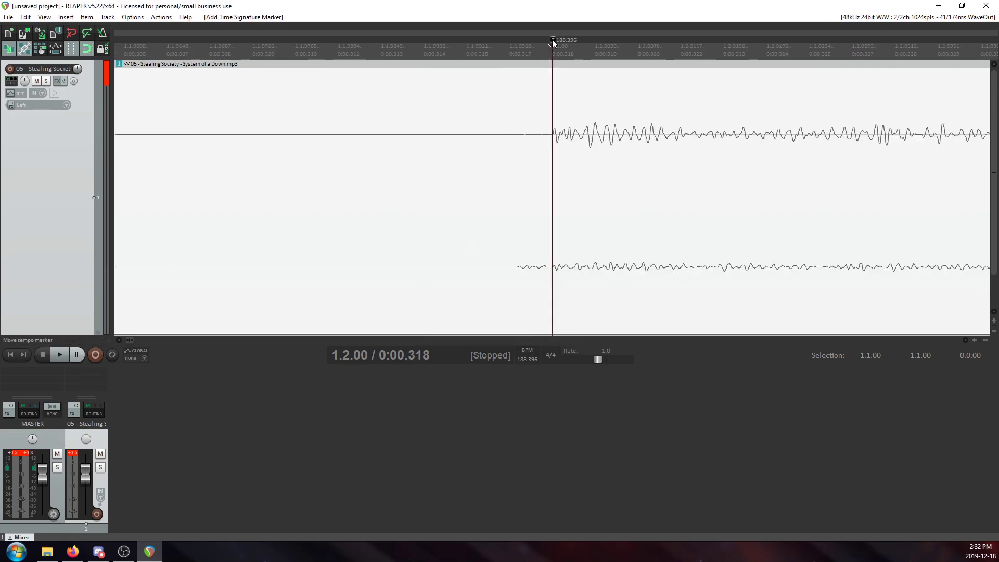
pyautogui.click(551, 39)
pyautogui.scroll(-12, 564, 192)
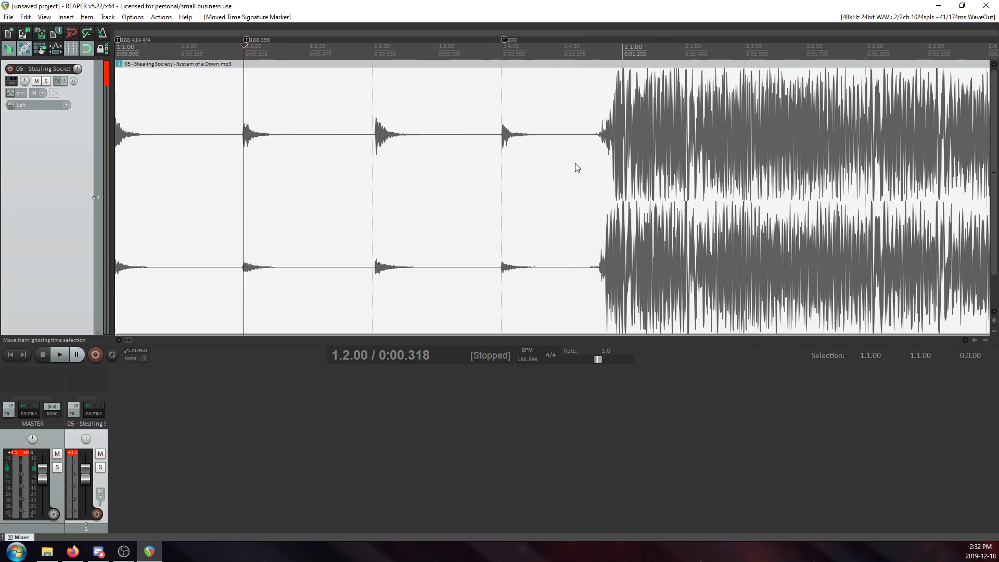
# Add a 188.396 BPM tempo marker at 1.3.00 and shift it onto the transient of the third opening hit.
pyautogui.click(383, 142)
pyautogui.scroll(8, 488, 178)
pyautogui.hotkey('shift', 'c')
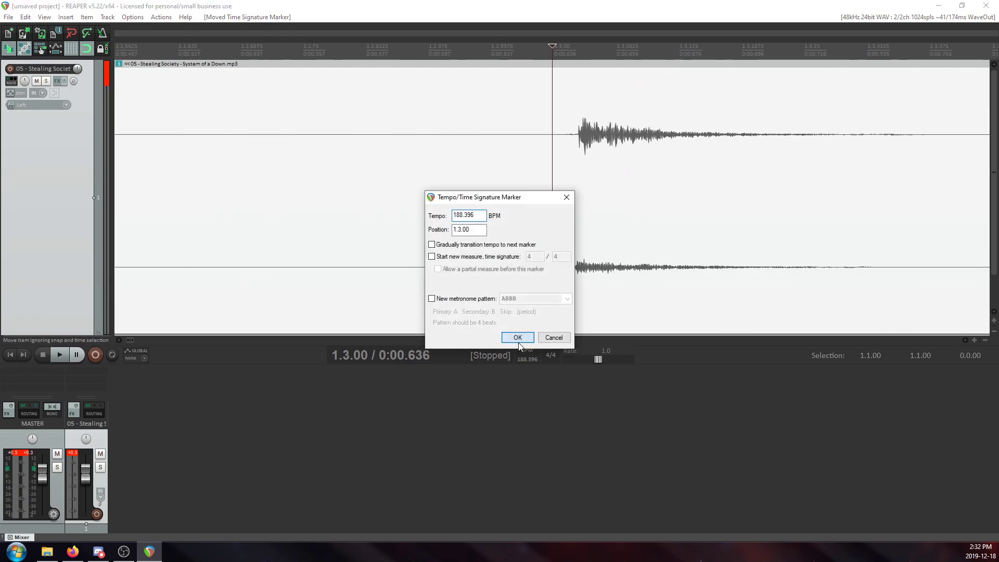
pyautogui.click(518, 337)
pyautogui.scroll(2, 569, 24)
pyautogui.moveTo(555, 39); pyautogui.dragTo(621, 45)
pyautogui.click(623, 122)
# Realign the tempo marker at 1.4.00 with the start of the fourth opening hit, at about 0:00.956.
pyautogui.scroll(-8, 622, 128)
pyautogui.click(651, 150)
pyautogui.scroll(8, 622, 140)
pyautogui.moveTo(556, 40); pyautogui.dragTo(500, 51)
pyautogui.click(506, 111)
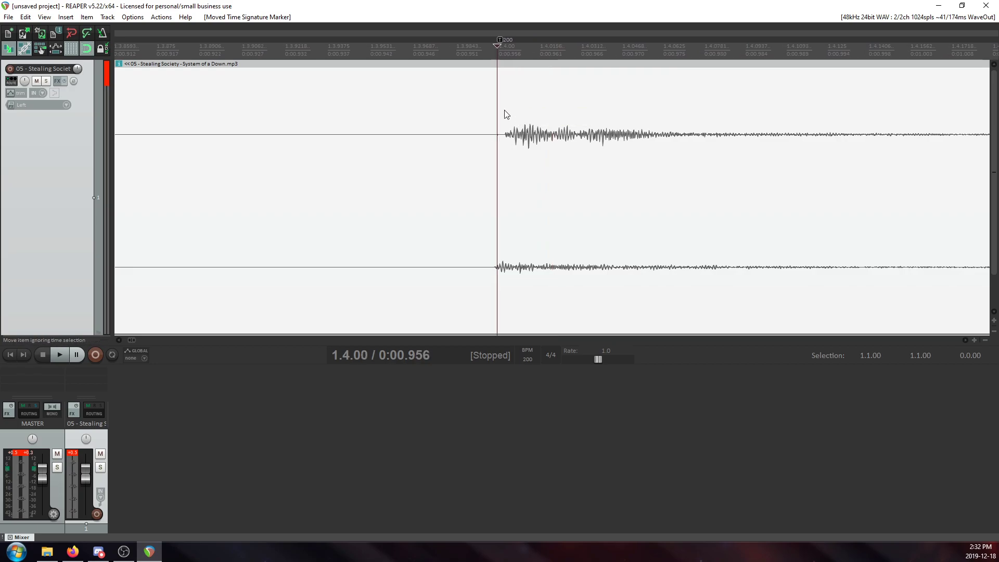
# Add a 200 BPM tempo marker at 2.1.00 and shift it back to the full-band entrance at about 0:01.230.
pyautogui.scroll(-10, 520, 122)
pyautogui.click(465, 121)
pyautogui.scroll(6, 498, 141)
pyautogui.scroll(2, 501, 143)
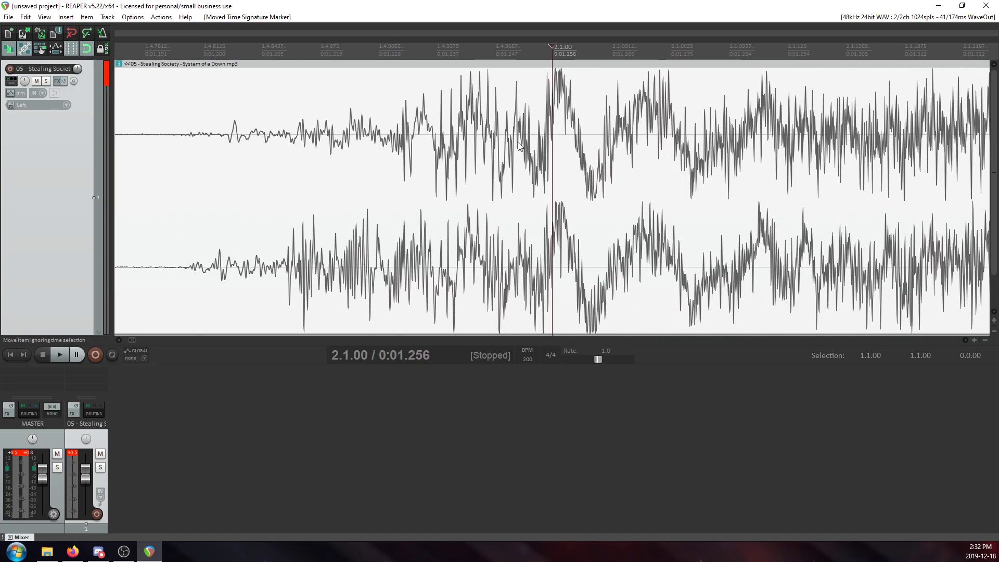
pyautogui.scroll(-1, 514, 146)
pyautogui.hotkey('shift', 'c')
pyautogui.click(513, 336)
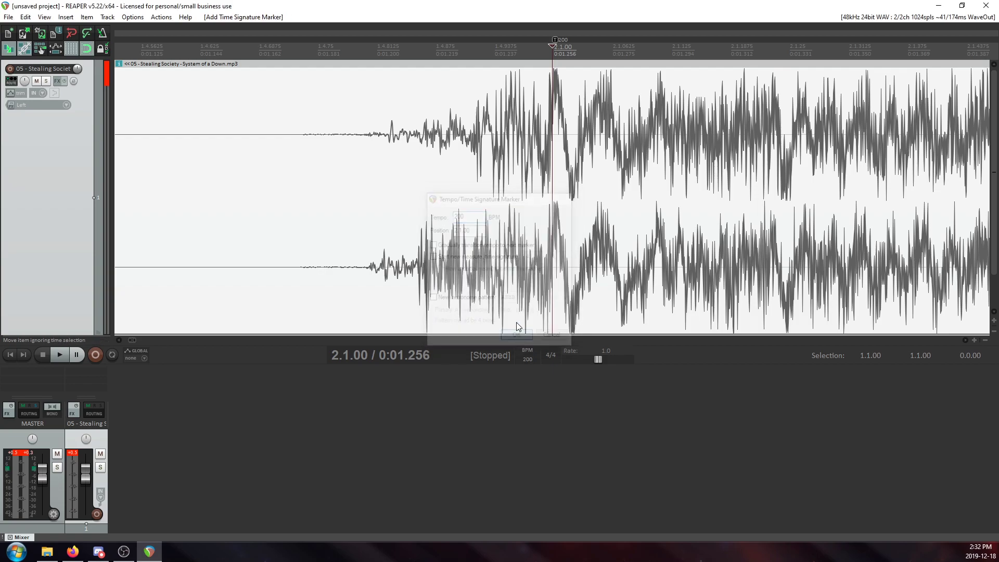
pyautogui.moveTo(557, 39); pyautogui.dragTo(473, 48)
# Play the song from the full-band entrance at 2.1.00 to hear where the following accents fall.
pyautogui.scroll(-6, 550, 128)
pyautogui.press('space')
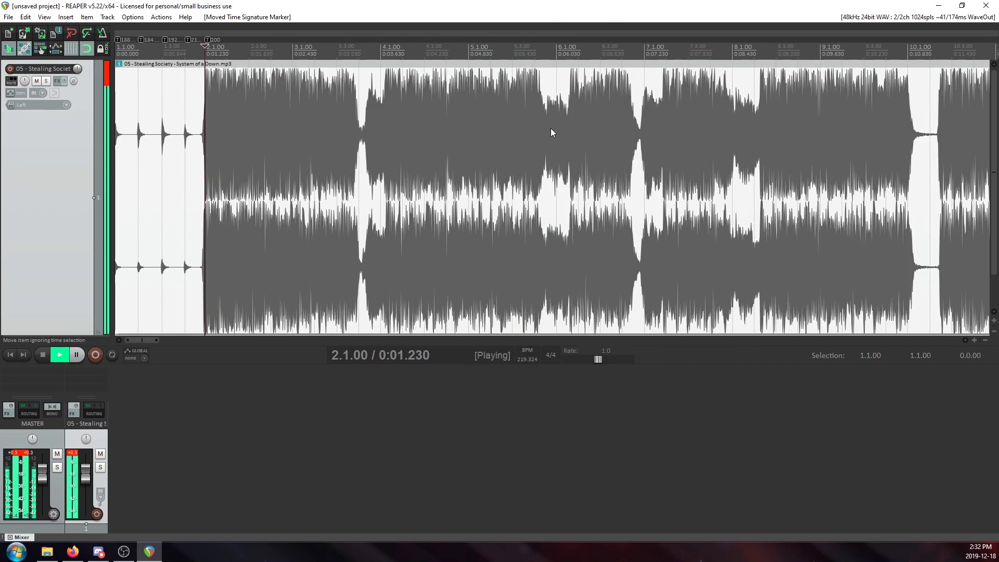
pyautogui.scroll(3, 482, 108)
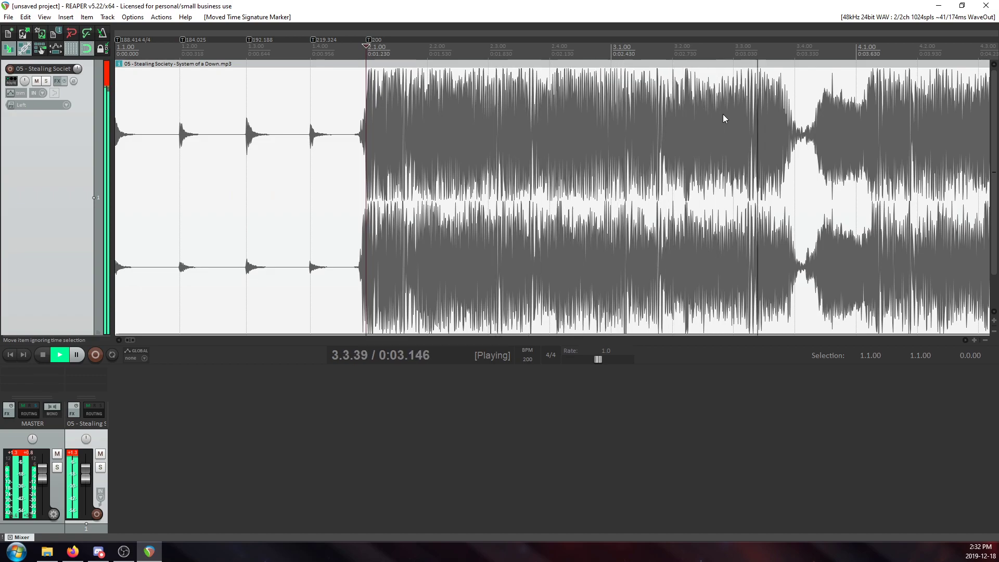
pyautogui.press('space')
# Add a 200 BPM tempo marker at 3.2.00 and shift it onto the nearby transient at about 0:02.788.
pyautogui.click(668, 122)
pyautogui.scroll(4, 640, 135)
pyautogui.scroll(-4, 629, 141)
pyautogui.hotkey('shift', 'c')
pyautogui.click(516, 336)
pyautogui.scroll(3, 584, 152)
pyautogui.moveTo(555, 39); pyautogui.dragTo(602, 45)
pyautogui.click(601, 79)
# Play the passage briefly from 2.1.00 to check the mapped section by ear.
pyautogui.scroll(-4, 583, 120)
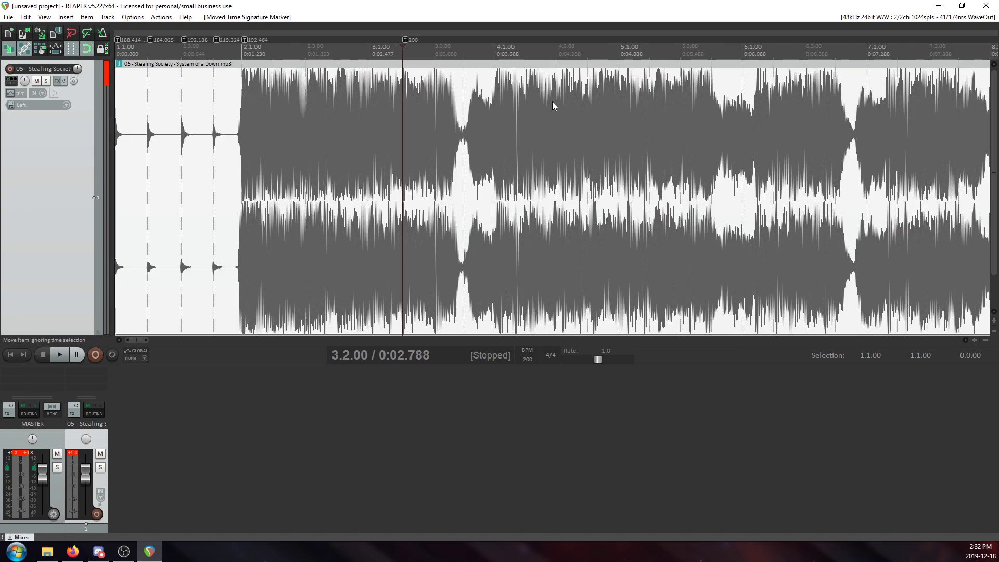
pyautogui.click(245, 119)
pyautogui.press('space')
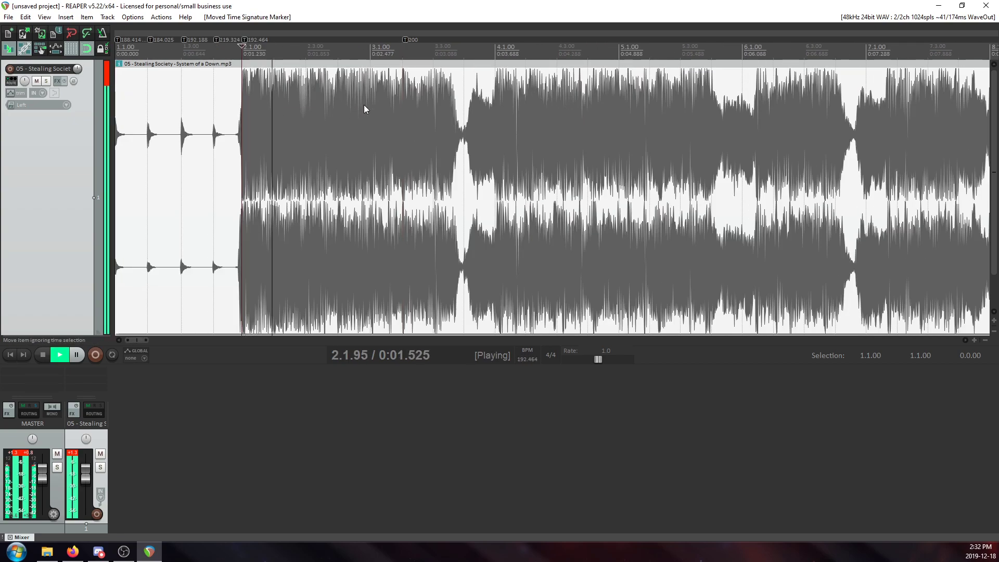
pyautogui.press('space')
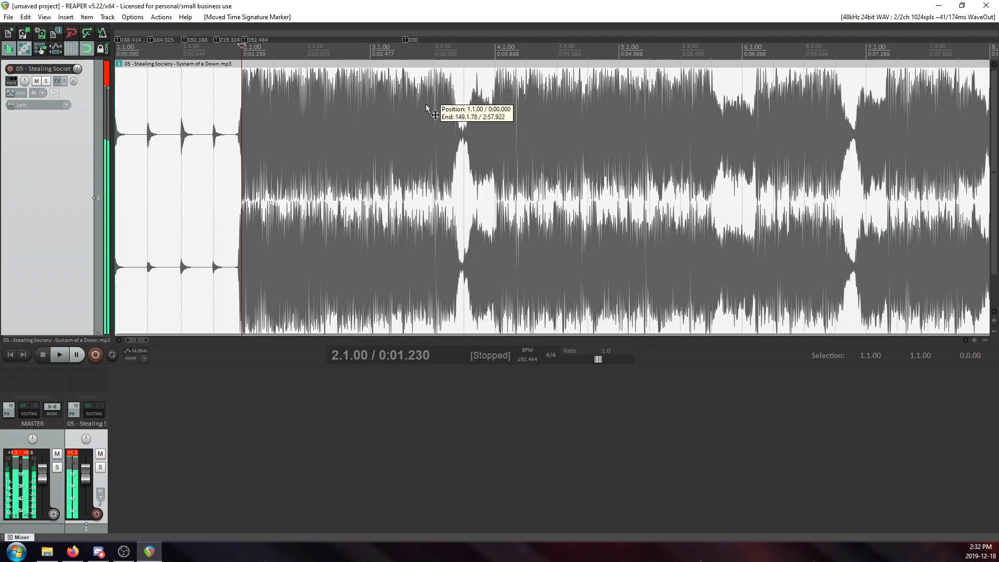
# Listen from 3.3.00, add a 200 BPM tempo marker there, and shift it later onto the following transient.
pyautogui.click(425, 105)
pyautogui.scroll(5, 419, 121)
pyautogui.scroll(3, 488, 132)
pyautogui.press('space')
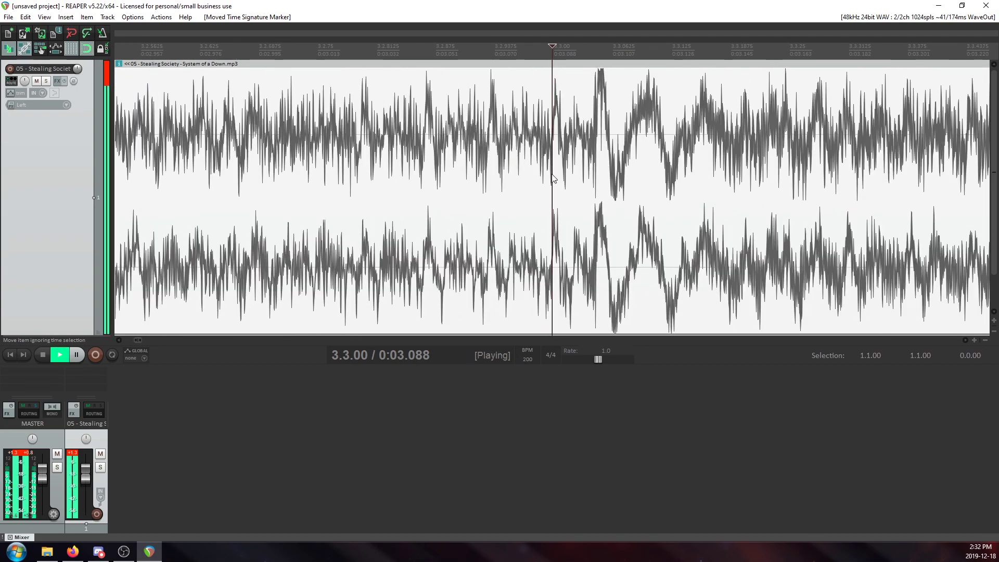
pyautogui.press('space')
pyautogui.scroll(-4, 551, 168)
pyautogui.hotkey('shift', 'c')
pyautogui.press('Return')
pyautogui.scroll(5, 552, 208)
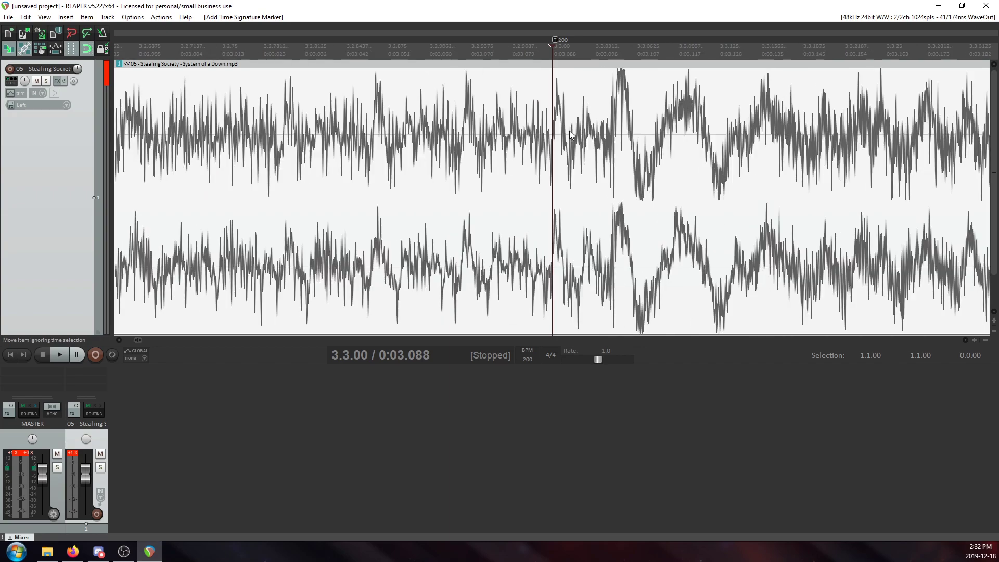
pyautogui.moveTo(556, 44); pyautogui.dragTo(607, 55)
# Check the grid lines at 2.3.00 and 2.2.00 against the nearby transients in the full-band section.
pyautogui.scroll(-4, 598, 136)
pyautogui.click(283, 120)
pyautogui.scroll(6, 312, 130)
pyautogui.scroll(-2, 442, 130)
pyautogui.click(404, 135)
pyautogui.scroll(5, 416, 136)
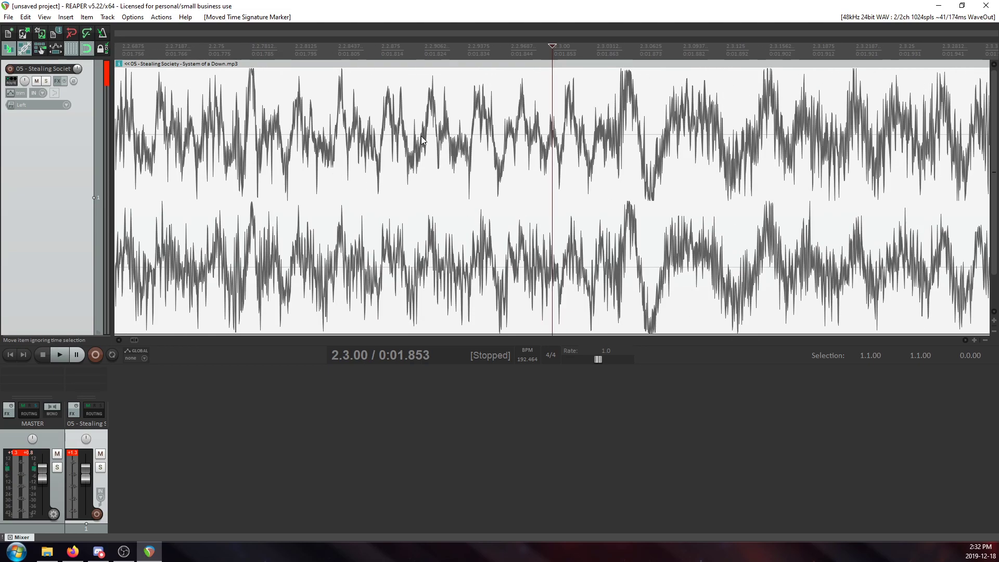
pyautogui.scroll(-3, 420, 135)
pyautogui.click(437, 125)
pyautogui.scroll(5, 436, 140)
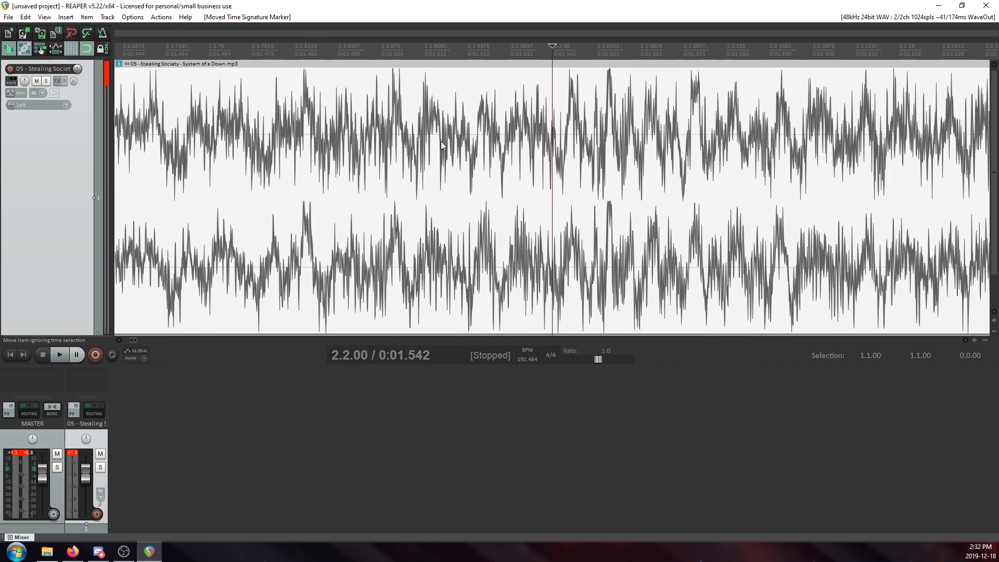
pyautogui.scroll(-4, 676, 216)
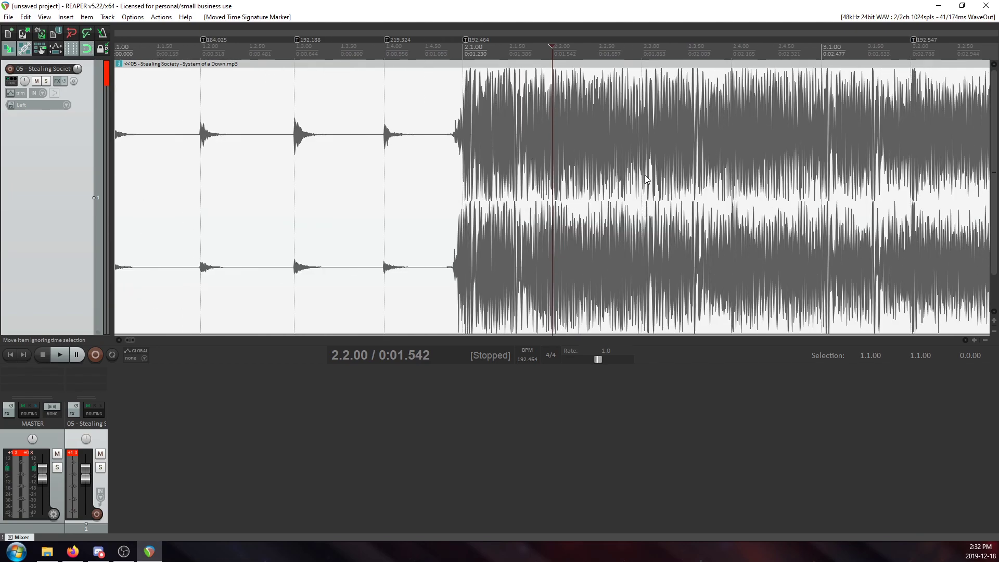
# Shift the tempo marker at 3.2.00 later onto its transient, at about 0:02.793.
pyautogui.scroll(-1, 644, 174)
pyautogui.click(518, 134)
pyautogui.scroll(5, 535, 141)
pyautogui.scroll(6, 536, 142)
pyautogui.scroll(2, 586, 132)
pyautogui.moveTo(552, 39); pyautogui.dragTo(613, 58)
pyautogui.scroll(-7, 644, 165)
pyautogui.scroll(-4, 622, 176)
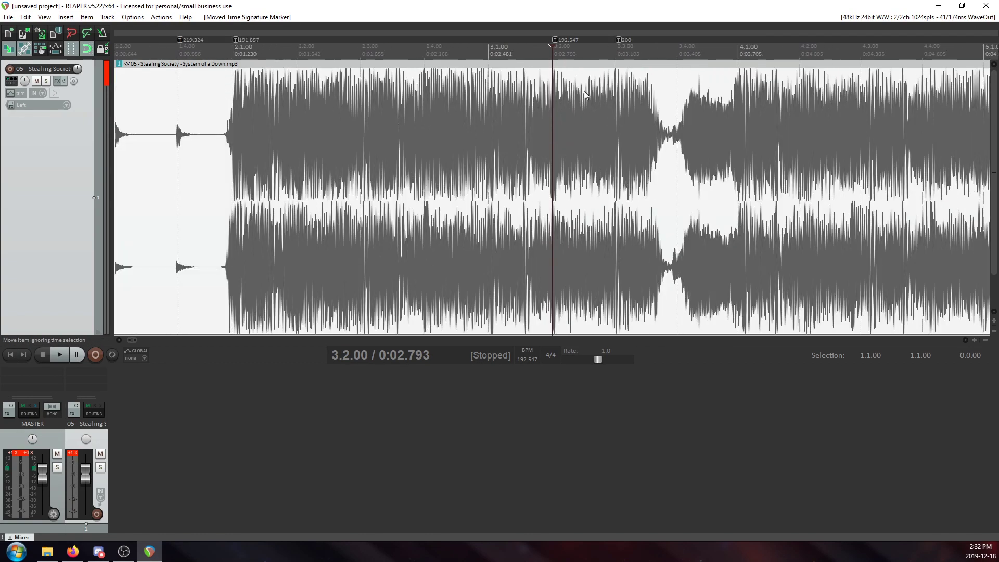
pyautogui.scroll(4, 545, 133)
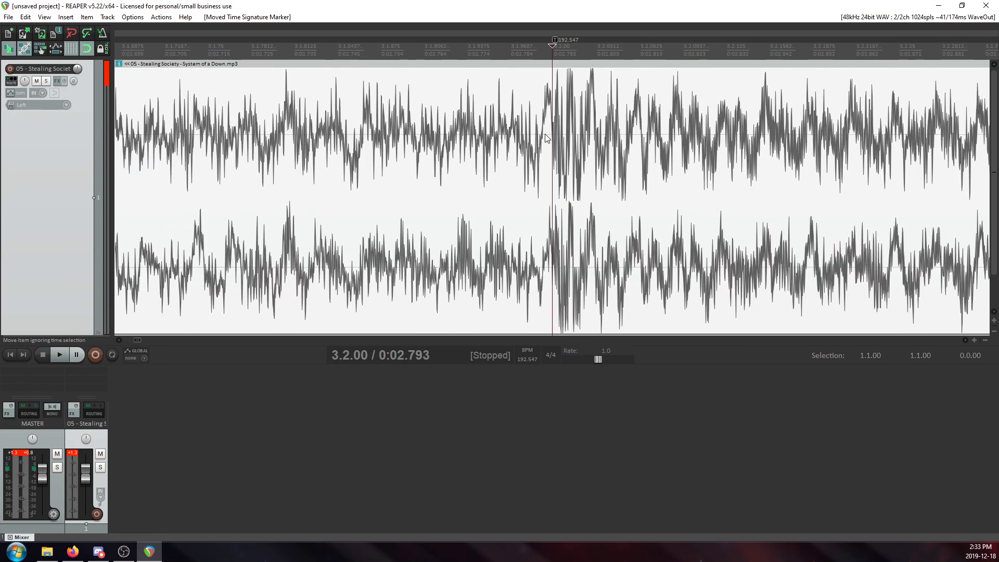
# Shift the tempo marker at 3.3.00 back to the start of its hit, at about 0:03.101.
pyautogui.click(797, 134)
pyautogui.scroll(3, 576, 176)
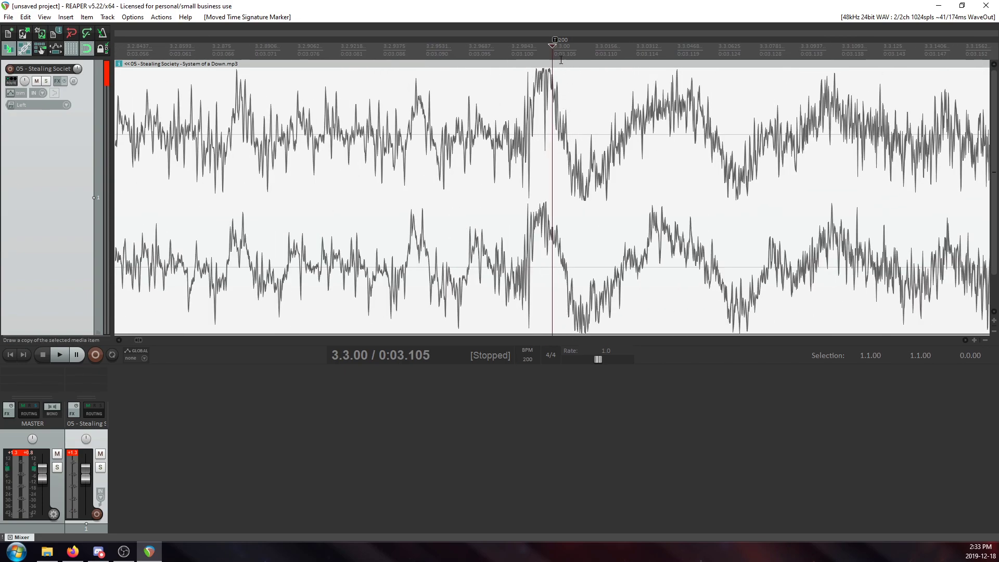
pyautogui.moveTo(555, 40); pyautogui.dragTo(518, 40)
pyautogui.click(520, 145)
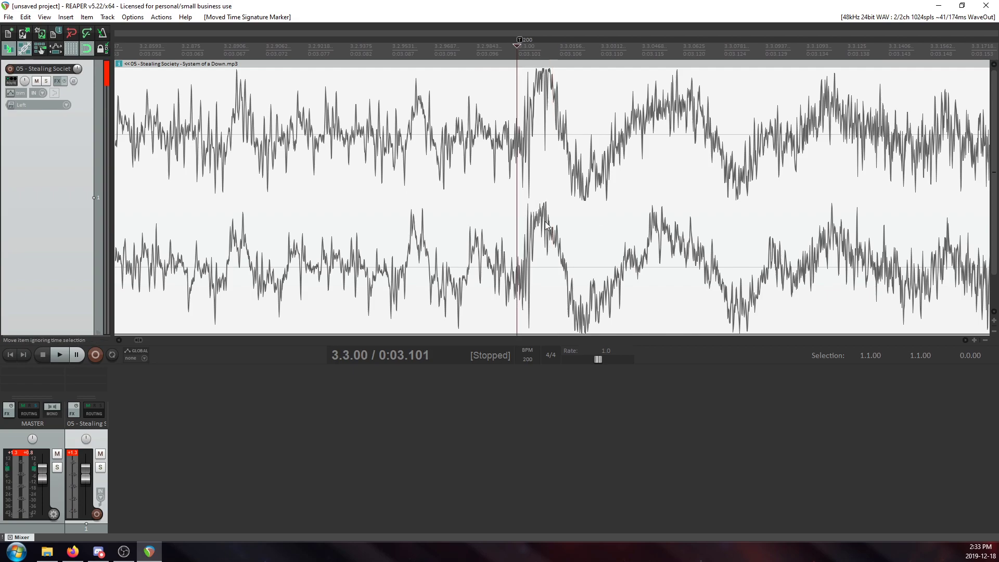
# Add a 191.857 BPM tempo marker at 2.3.00 and shift it onto the following transient, at about 0:01.865.
pyautogui.scroll(-4, 554, 230)
pyautogui.scroll(-2, 554, 230)
pyautogui.click(298, 109)
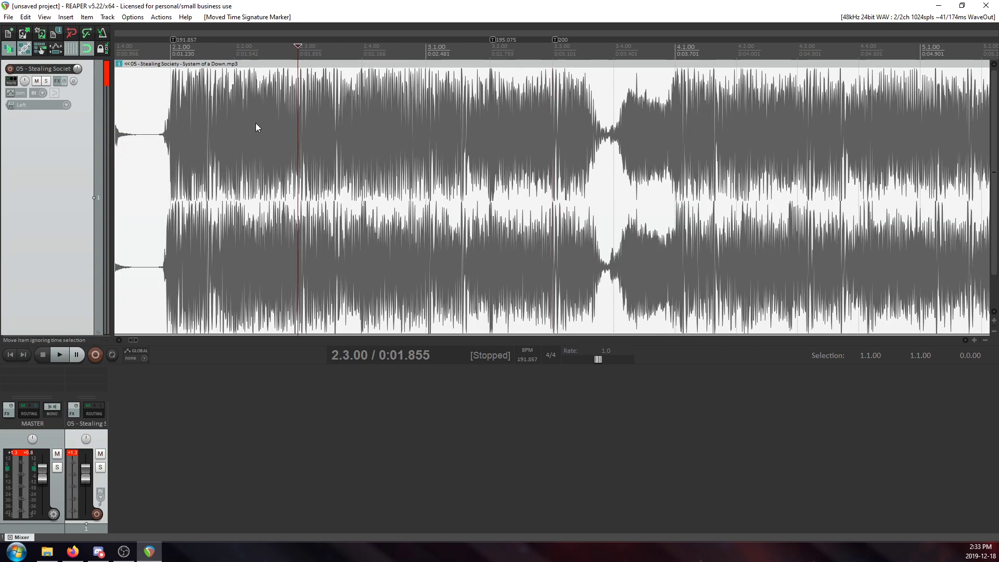
pyautogui.scroll(5, 452, 152)
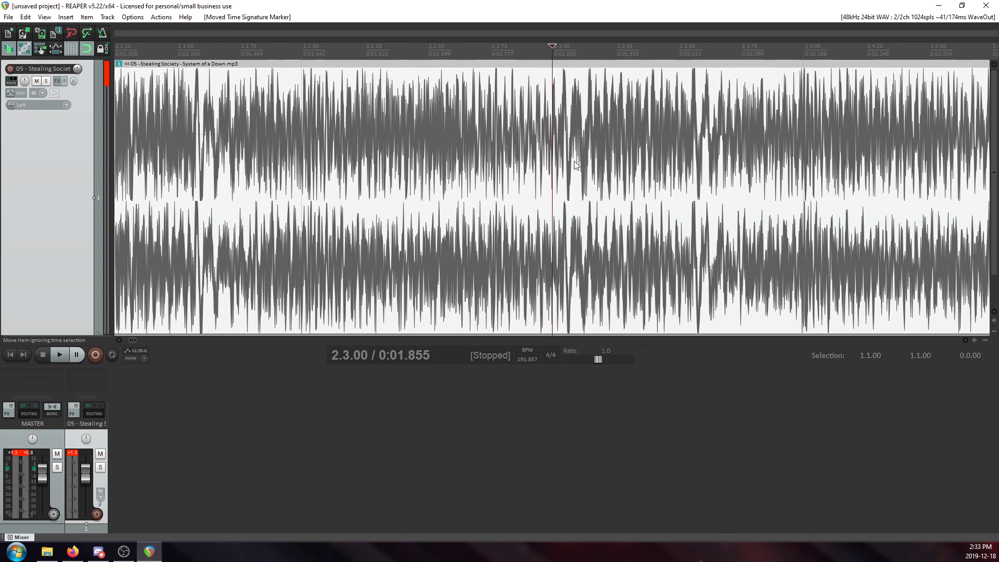
pyautogui.scroll(5, 577, 164)
pyautogui.hotkey('shift', 'c')
pyautogui.click(515, 335)
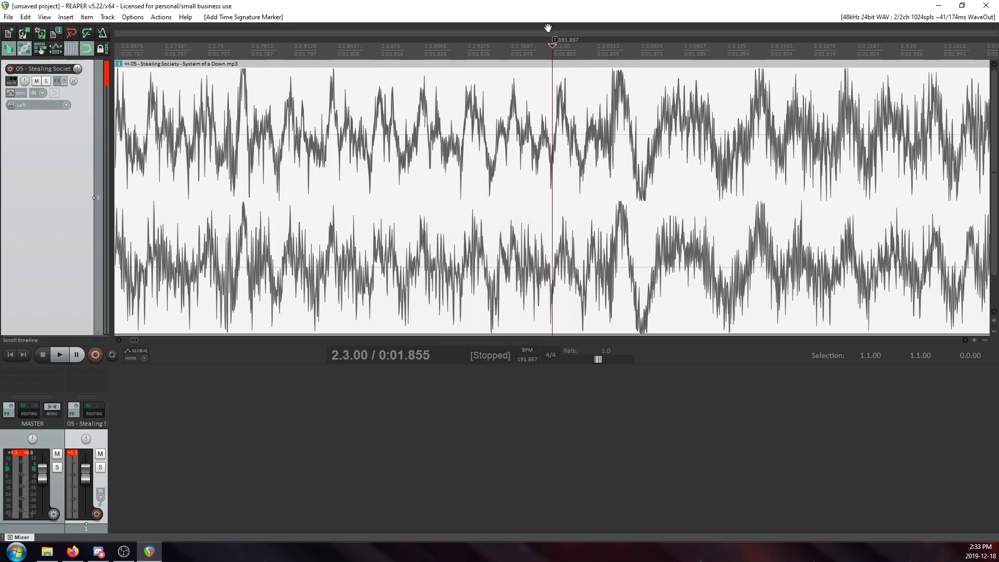
pyautogui.moveTo(551, 39); pyautogui.dragTo(604, 44)
# Add a tempo marker at 2.4.00, keeping its 191.857 BPM value, and shift it earlier onto the nearby transient.
pyautogui.scroll(-8, 604, 114)
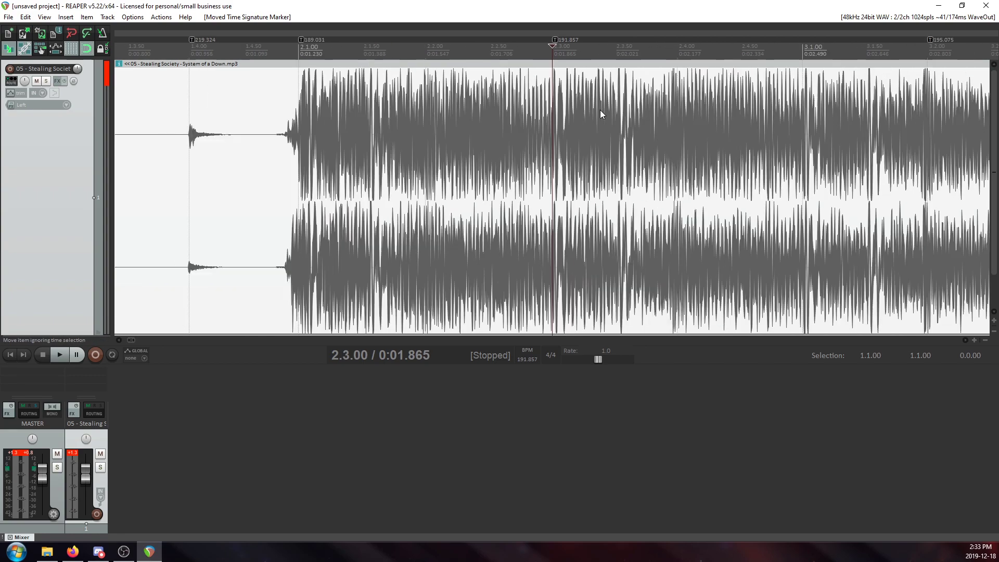
pyautogui.click(668, 117)
pyautogui.scroll(7, 595, 151)
pyautogui.hotkey('shift', 'c')
pyautogui.click(525, 337)
pyautogui.moveTo(554, 39); pyautogui.dragTo(496, 48)
# Add a 191.857 BPM tempo marker at 3.1.00 and shift it later to the start of the downbeat hit, at about 0:02.493.
pyautogui.scroll(-4, 672, 48)
pyautogui.scroll(-2, 785, 133)
pyautogui.click(724, 130)
pyautogui.scroll(10, 722, 151)
pyautogui.scroll(-4, 722, 160)
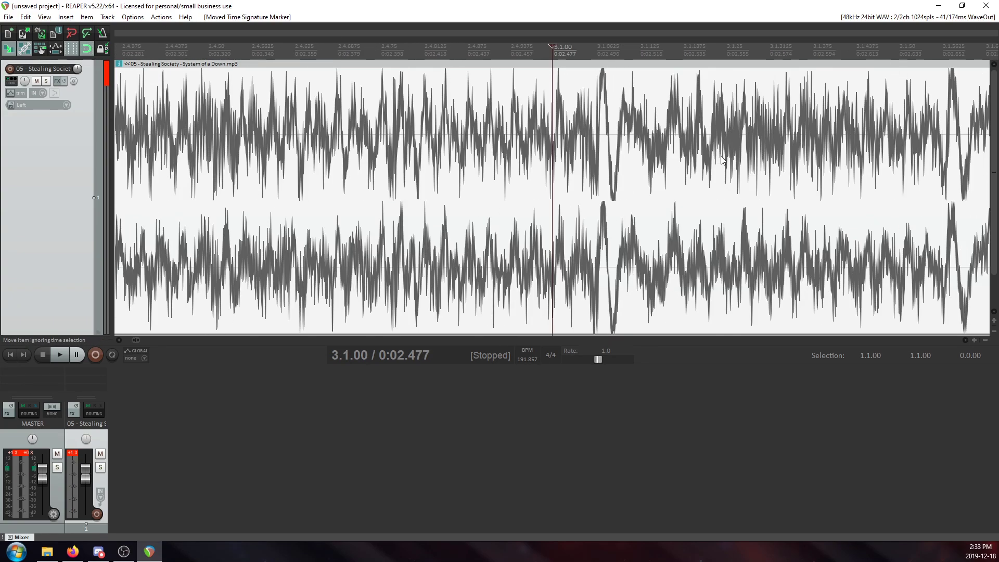
pyautogui.moveTo(552, 46)
pyautogui.mouseDown()
pyautogui.moveTo(595, 46)
pyautogui.moveTo(573, 47)
pyautogui.mouseUp()
pyautogui.click(557, 96)
pyautogui.hotkey('shift', 'c')
pyautogui.click(522, 338)
pyautogui.scroll(3, 577, 156)
pyautogui.scroll(2, 601, 56)
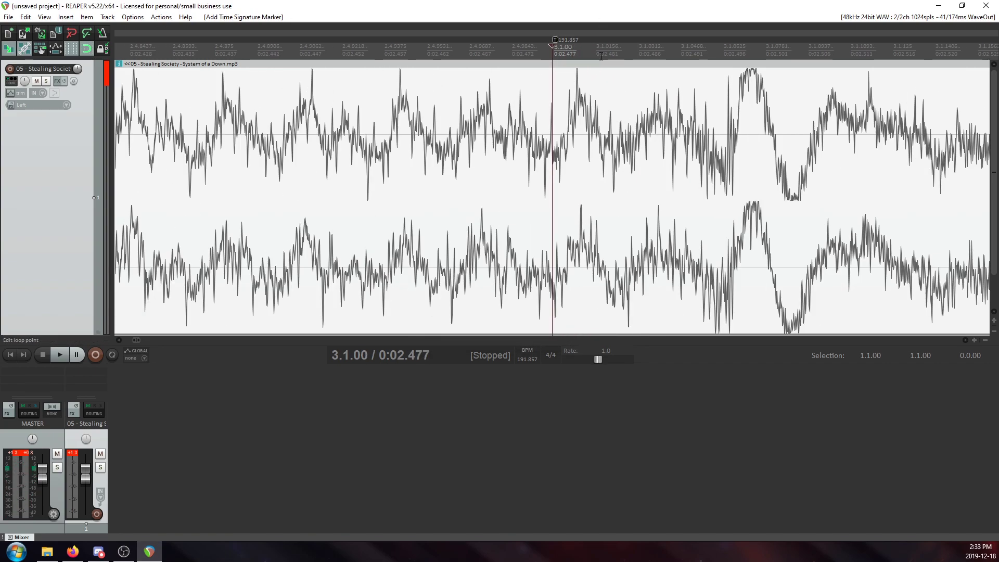
pyautogui.moveTo(566, 38)
pyautogui.mouseDown()
pyautogui.moveTo(708, 79)
pyautogui.moveTo(700, 77)
pyautogui.mouseUp()
pyautogui.moveTo(702, 40); pyautogui.dragTo(697, 40)
pyautogui.click(716, 150)
# Shift the tempo marker at 3.2.00 back onto the start of its hit, at about 0:02.794.
pyautogui.scroll(-8, 717, 153)
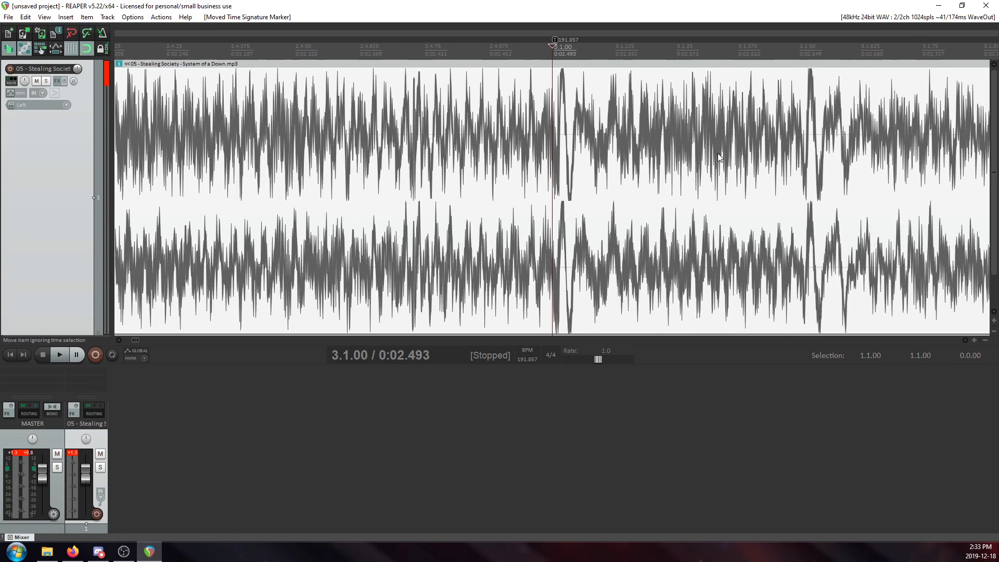
pyautogui.scroll(-2, 648, 148)
pyautogui.click(669, 133)
pyautogui.scroll(8, 669, 133)
pyautogui.moveTo(554, 41); pyautogui.dragTo(502, 49)
pyautogui.click(521, 96)
# Fine-tune the tempo marker at 3.3.00 to the onset of its hit, at about 0:03.100.
pyautogui.scroll(-6, 572, 101)
pyautogui.click(795, 111)
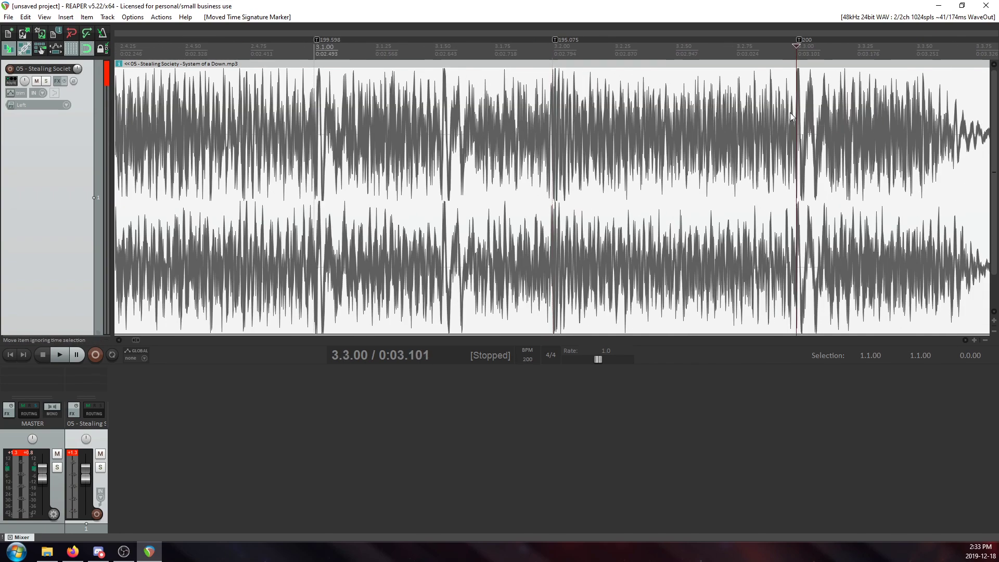
pyautogui.scroll(10, 790, 112)
pyautogui.moveTo(554, 41); pyautogui.dragTo(537, 42)
pyautogui.click(543, 77)
# Review the tempo markers across bars 1 to 3 and the waveform of the rest of the song.
pyautogui.scroll(-9, 640, 118)
pyautogui.scroll(-3, 648, 124)
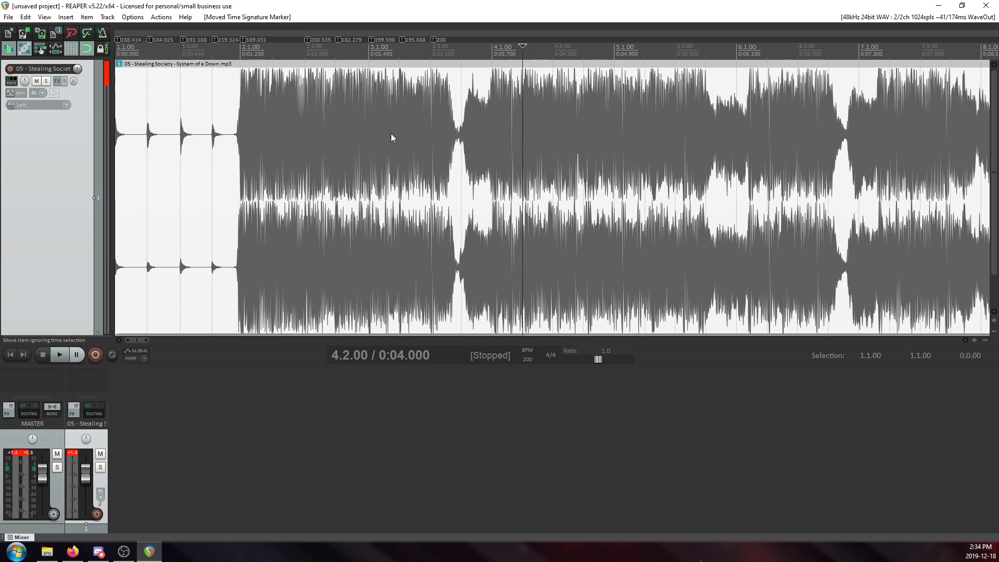
pyautogui.click(177, 120)
pyautogui.scroll(6, 260, 136)
pyautogui.scroll(-6, 306, 148)
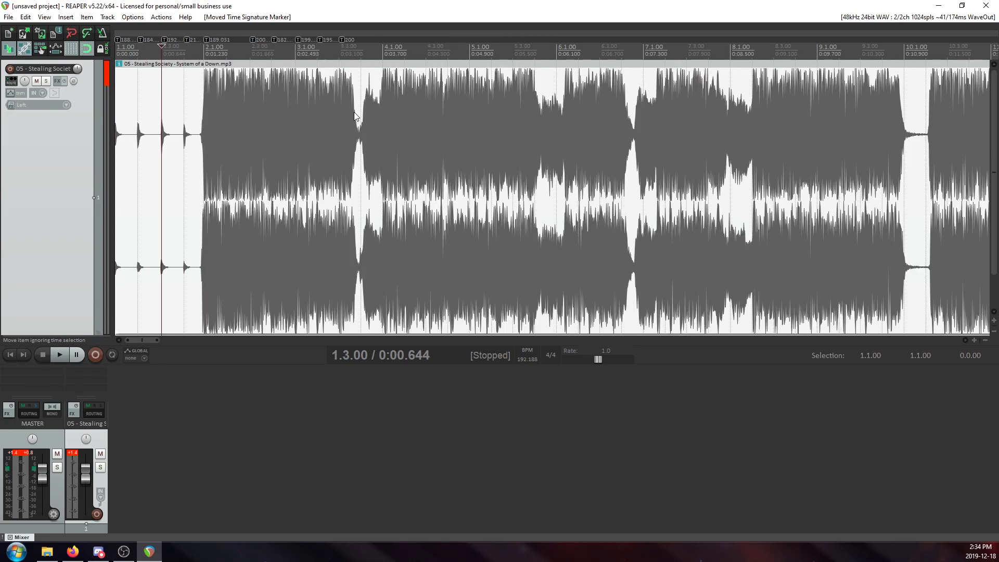
pyautogui.scroll(-2, 364, 117)
pyautogui.scroll(-5, 377, 101)
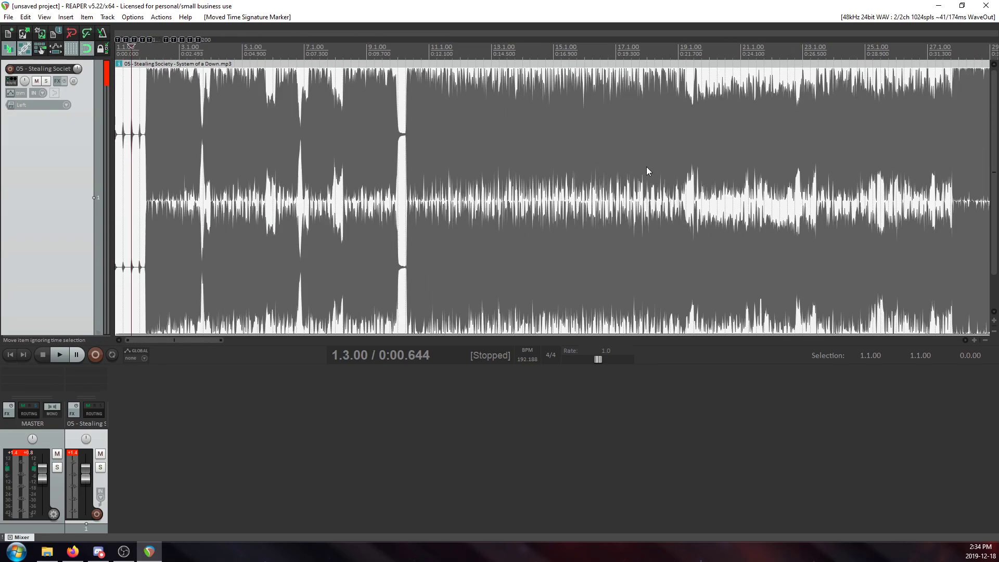
# Review the tempo markers placed across bars 1 to 3, checking the marker at 3.3.00 against the onset of its hit.
pyautogui.scroll(8, 684, 147)
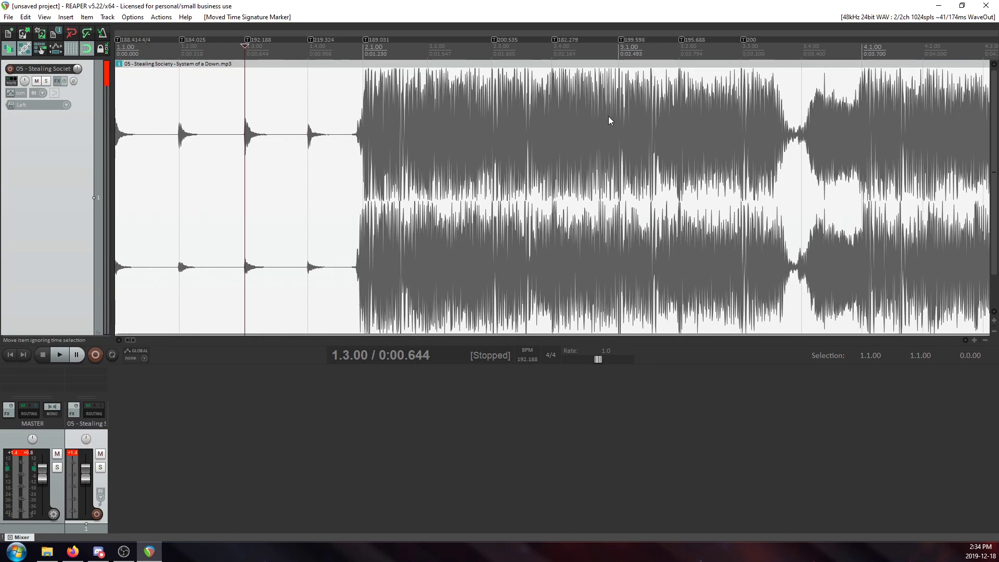
pyautogui.scroll(-3, 607, 116)
pyautogui.click(325, 99)
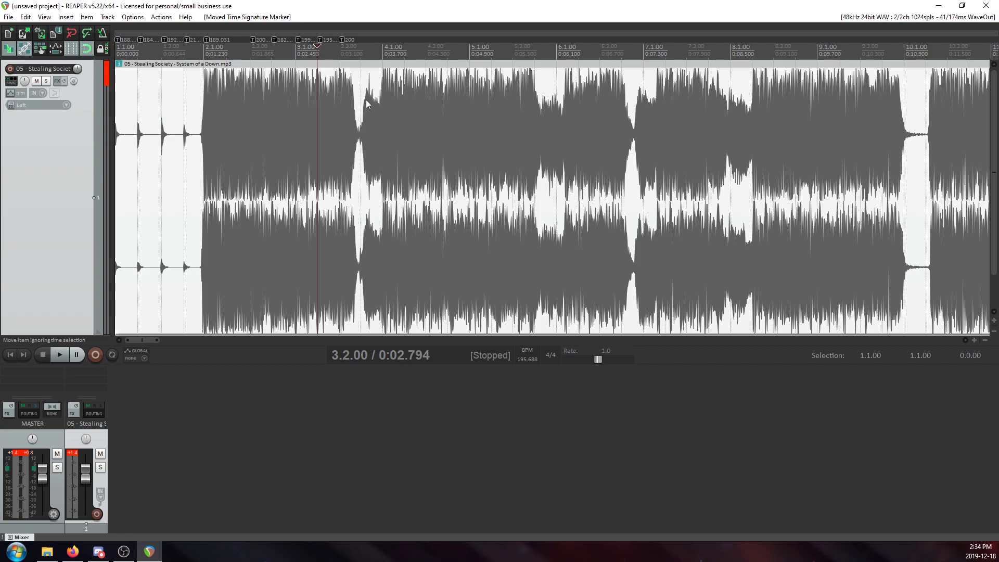
pyautogui.scroll(3, 517, 92)
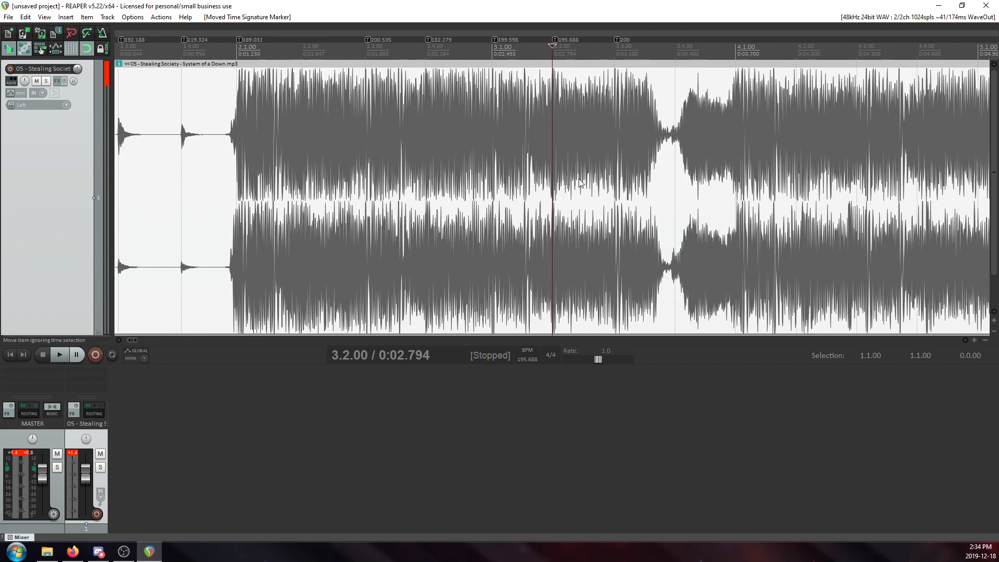
pyautogui.click(617, 113)
pyautogui.scroll(6, 595, 186)
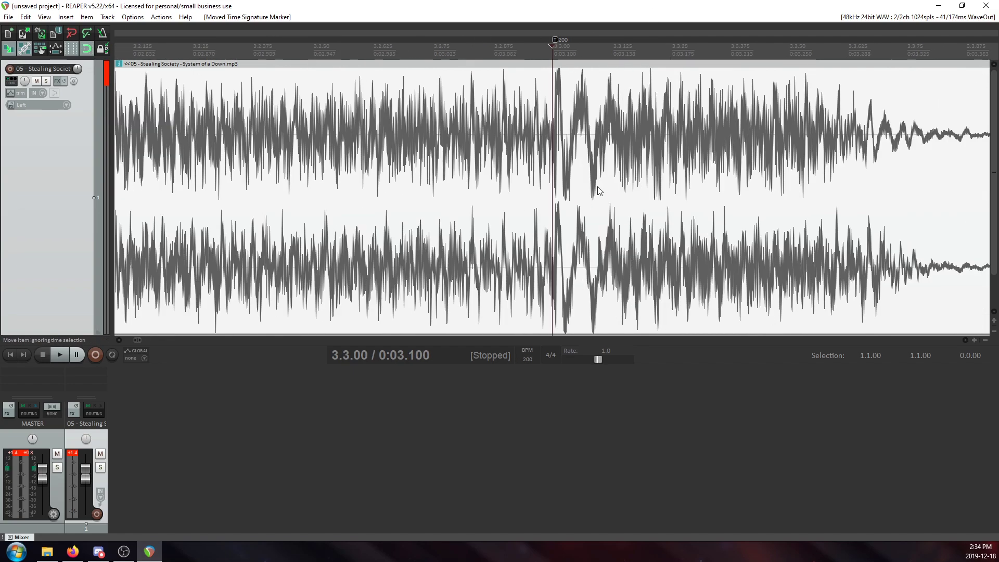
pyautogui.scroll(-5, 582, 182)
pyautogui.scroll(-4, 479, 112)
pyautogui.scroll(2, 484, 118)
pyautogui.scroll(-2, 513, 123)
pyautogui.click(176, 141)
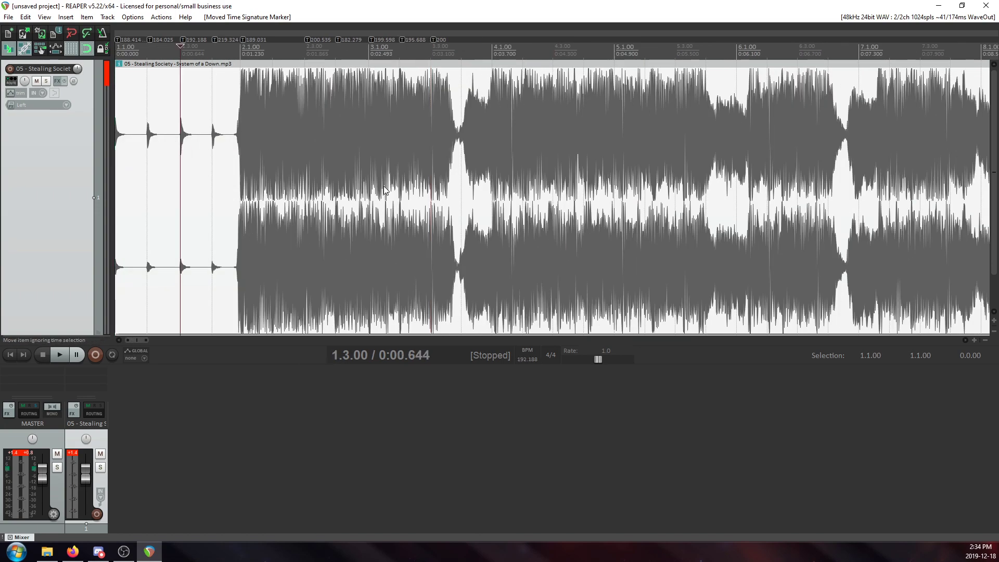
pyautogui.scroll(5, 403, 185)
pyautogui.scroll(-4, 567, 188)
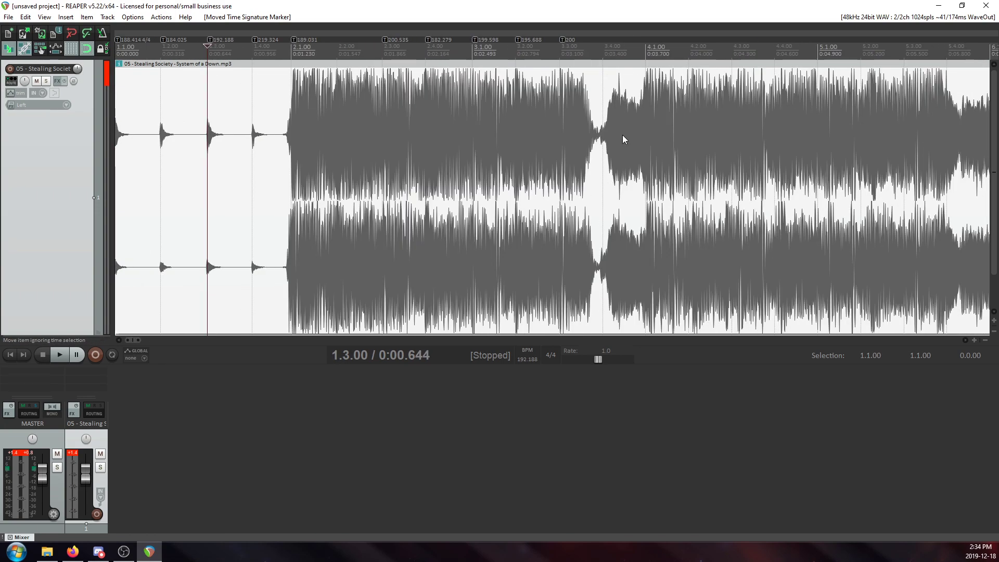
# Examine the unmapped waveform from bar 4 onward, comparing the beats with the grid around 4.3.00 and 5.3.00.
pyautogui.scroll(-3, 622, 137)
pyautogui.click(340, 121)
pyautogui.scroll(4, 489, 146)
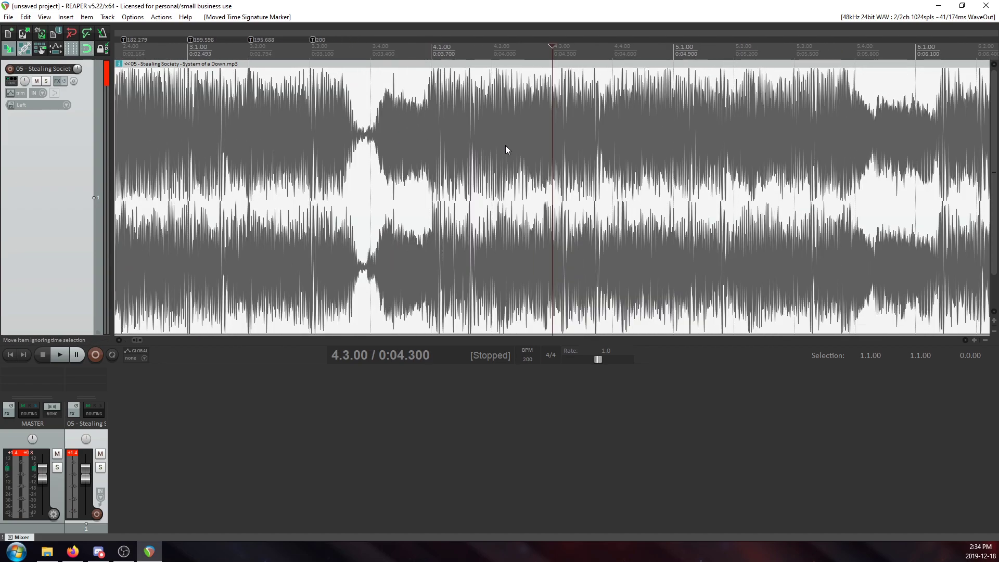
pyautogui.scroll(-3, 634, 157)
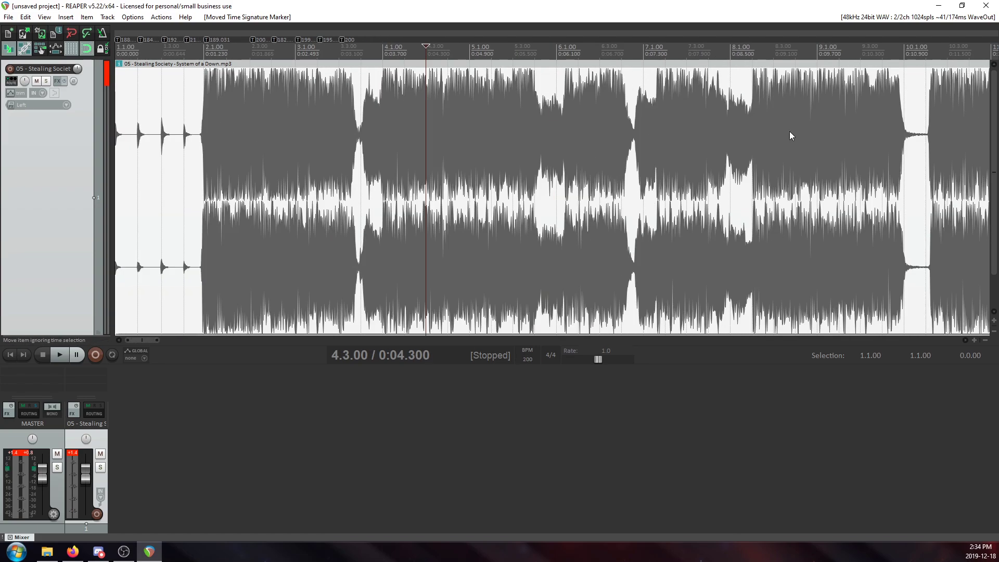
pyautogui.click(514, 121)
pyautogui.scroll(5, 513, 121)
pyautogui.scroll(-4, 563, 133)
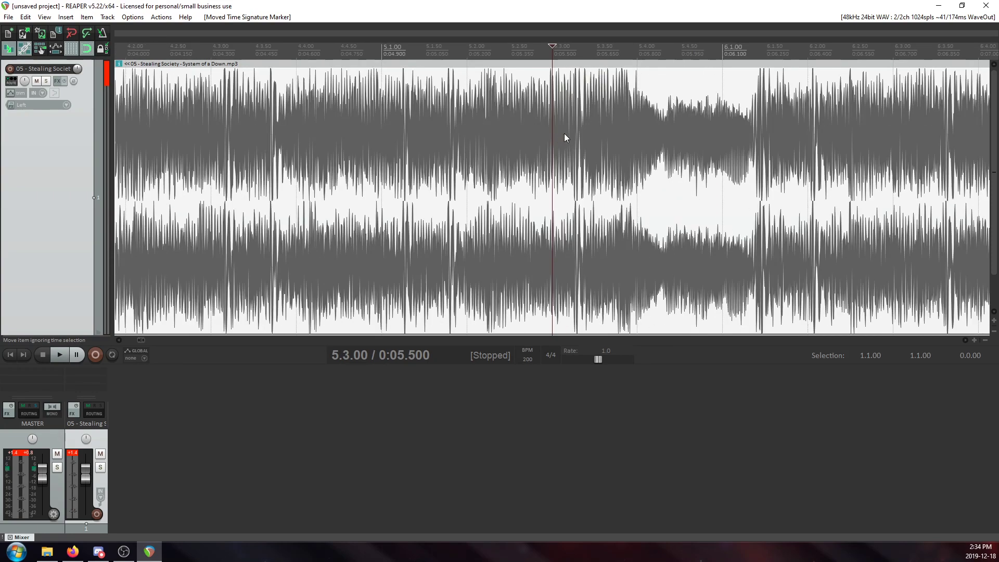
pyautogui.scroll(-3, 576, 134)
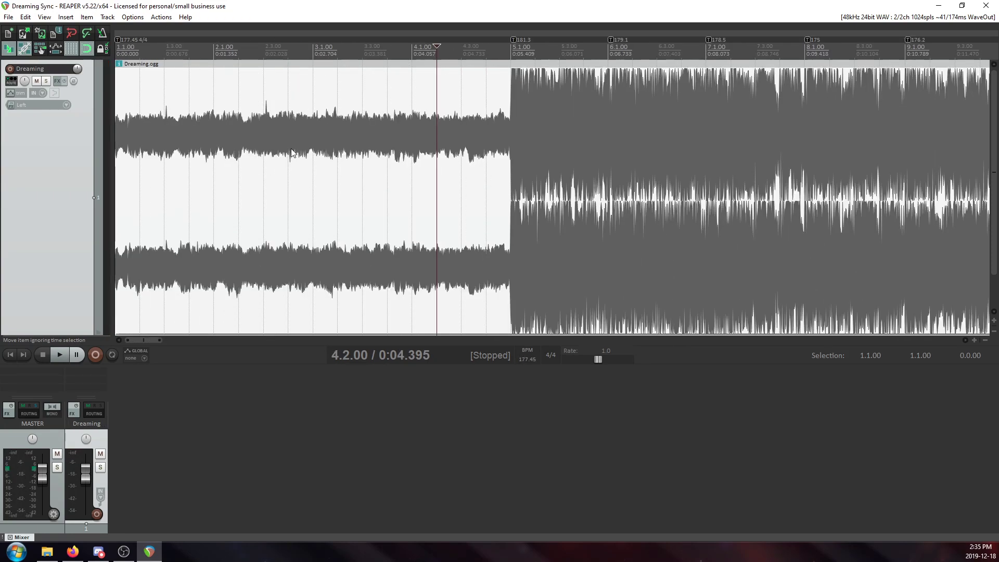
pyautogui.click(330, 130)
# Switch to the Dreaming Sync project and examine its tempo markers from 5.1.00 through about bar 30.
pyautogui.click(520, 126)
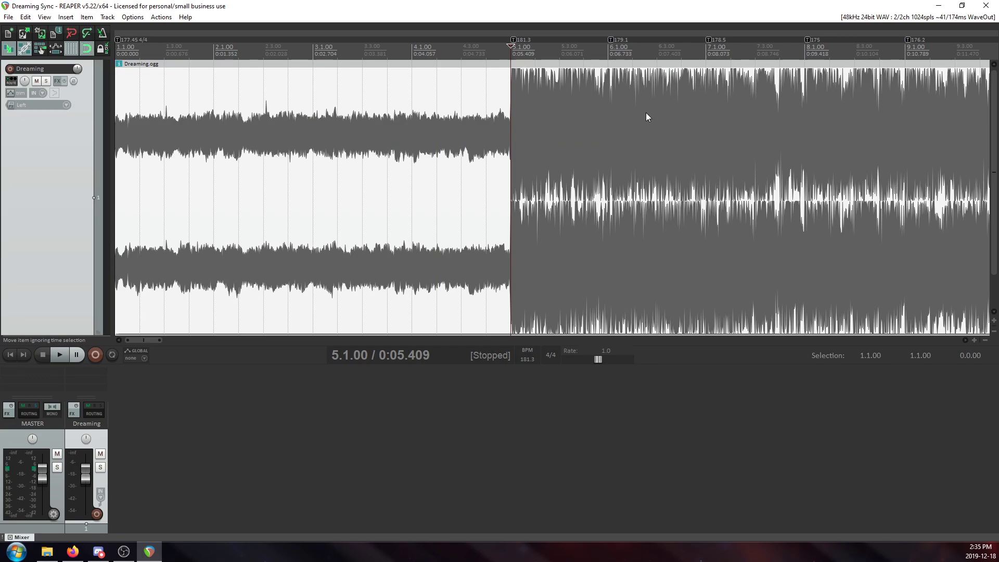
pyautogui.scroll(-4, 716, 108)
pyautogui.click(498, 101)
pyautogui.scroll(5, 546, 133)
pyautogui.click(623, 154)
pyautogui.scroll(-1, 702, 190)
pyautogui.click(687, 134)
pyautogui.scroll(4, 681, 157)
pyautogui.scroll(-3, 719, 134)
pyautogui.click(651, 105)
pyautogui.scroll(-3, 605, 148)
pyautogui.scroll(2, 443, 117)
pyautogui.click(353, 105)
pyautogui.click(768, 103)
pyautogui.scroll(2, 764, 103)
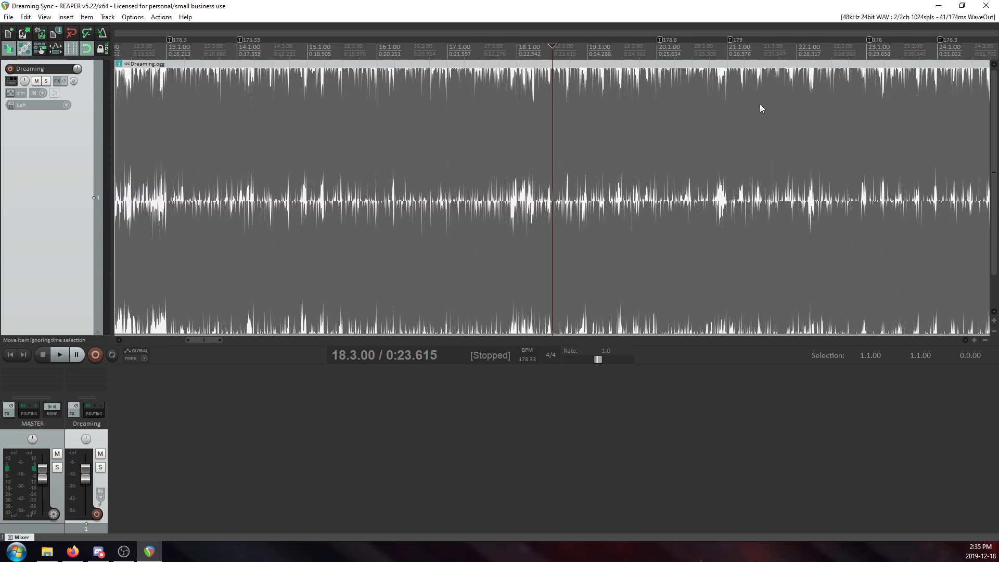
pyautogui.scroll(-2, 702, 163)
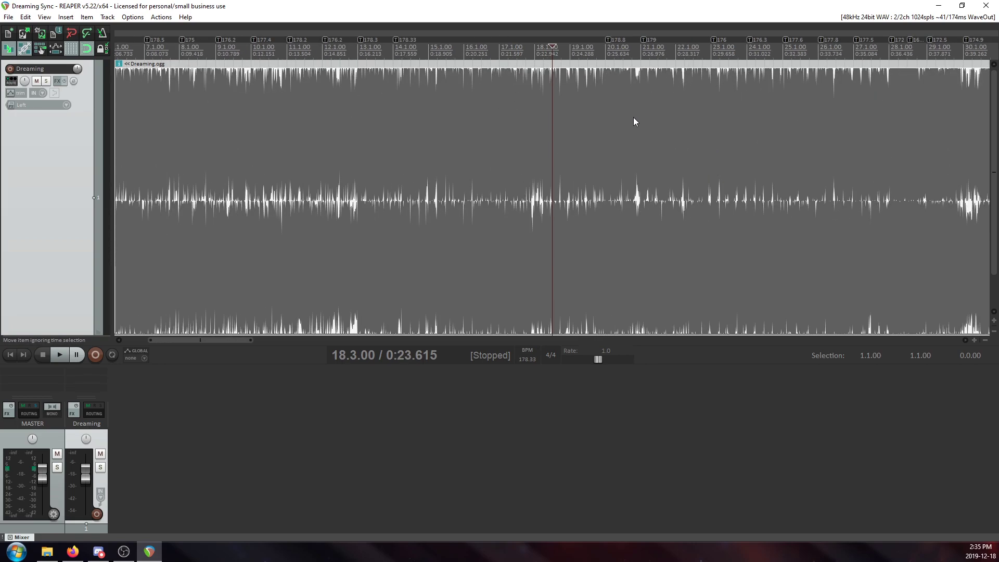
# Inspect the individual tempo markers against the downbeats around bars 20 to 25, including 23.1.00 and 24.1.00.
pyautogui.click(633, 117)
pyautogui.scroll(4, 703, 150)
pyautogui.click(399, 105)
pyautogui.scroll(1, 619, 186)
pyautogui.click(604, 151)
pyautogui.scroll(-4, 658, 197)
pyautogui.click(607, 119)
pyautogui.scroll(3, 615, 167)
pyautogui.scroll(-2, 629, 141)
pyautogui.click(651, 152)
pyautogui.scroll(5, 653, 152)
pyautogui.scroll(-5, 654, 151)
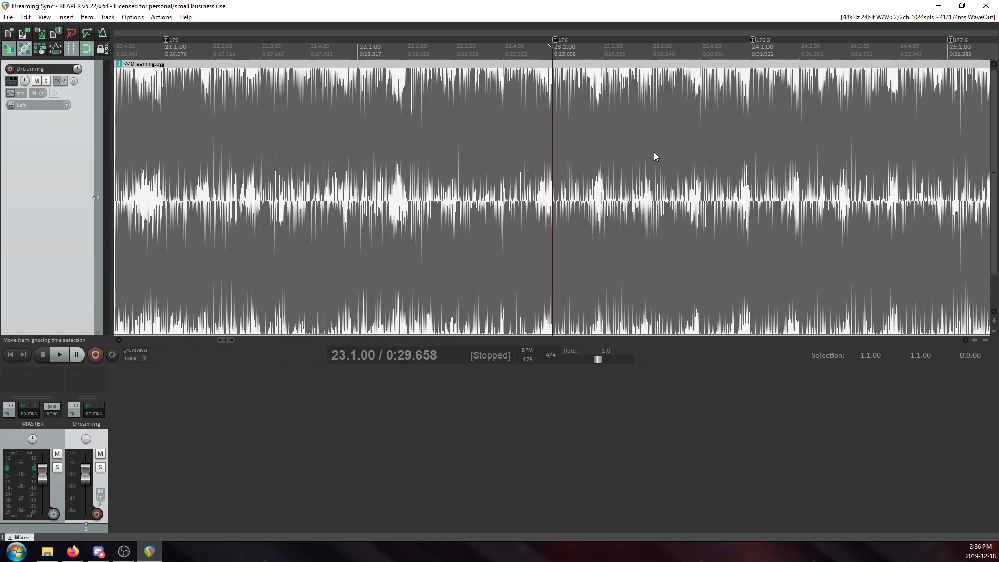
pyautogui.click(647, 156)
pyautogui.scroll(5, 642, 160)
pyautogui.scroll(-5, 642, 160)
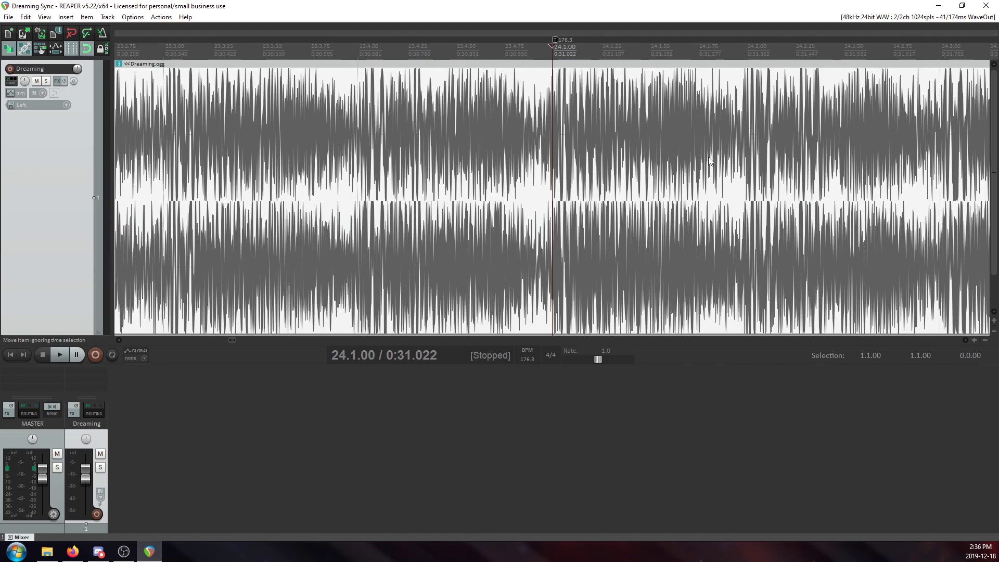
pyautogui.click(685, 154)
pyautogui.scroll(5, 685, 154)
pyautogui.scroll(-7, 680, 158)
# Survey the tempo markers through the middle of Dreaming, around bars 54, 63 and 160.
pyautogui.click(791, 96)
pyautogui.scroll(7, 740, 174)
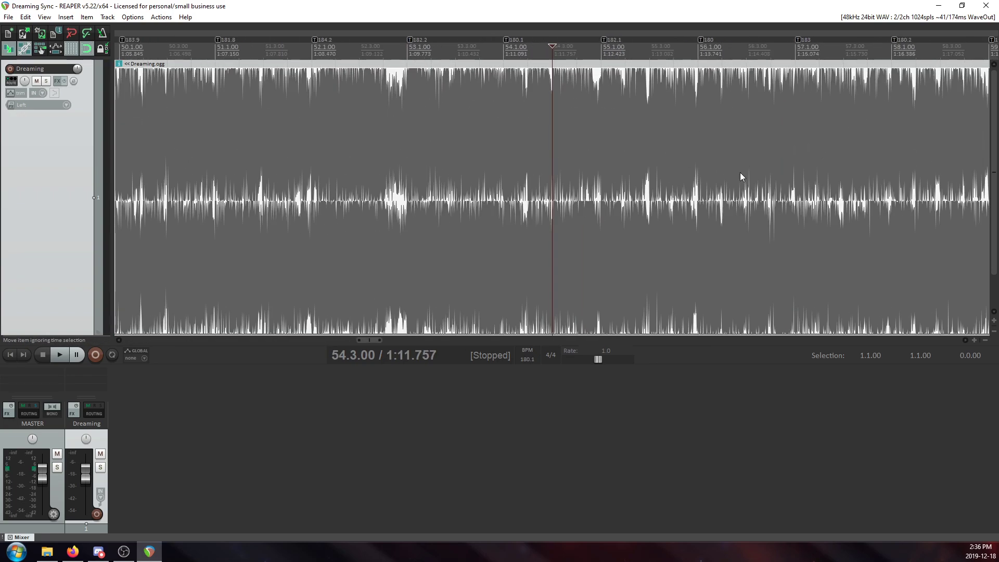
pyautogui.scroll(-8, 751, 161)
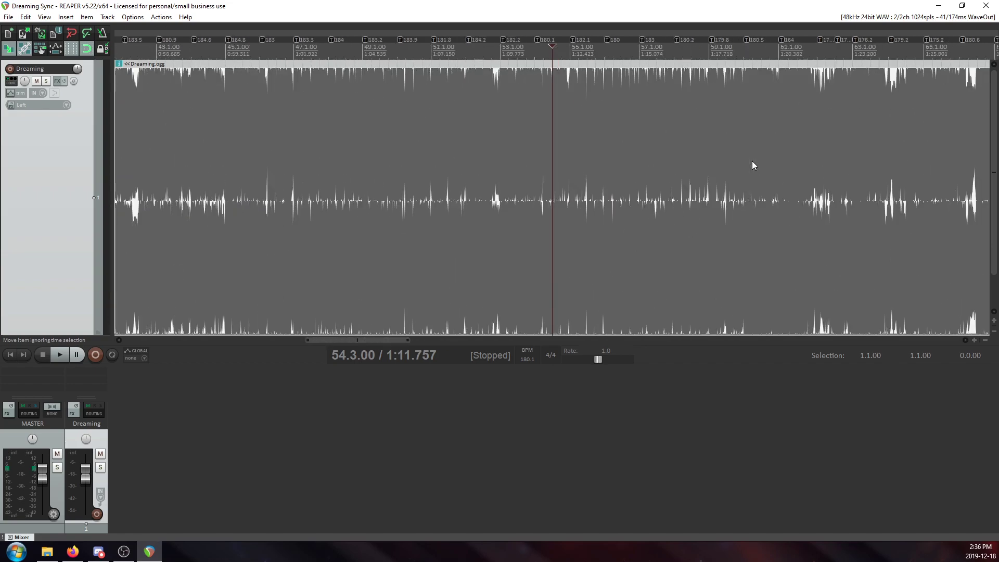
pyautogui.click(862, 109)
pyautogui.scroll(3, 780, 170)
pyautogui.scroll(-10, 781, 174)
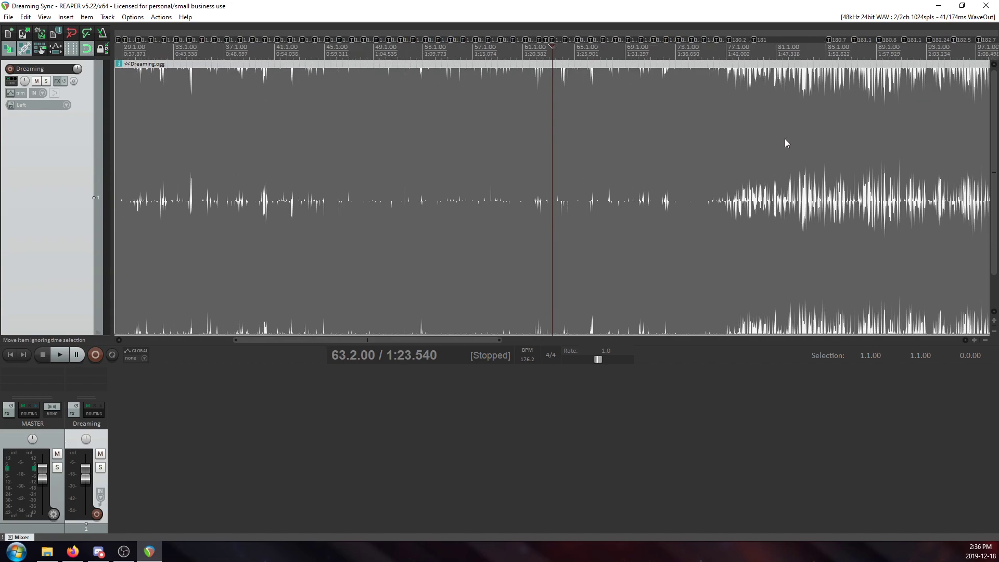
pyautogui.click(829, 111)
pyautogui.scroll(8, 714, 226)
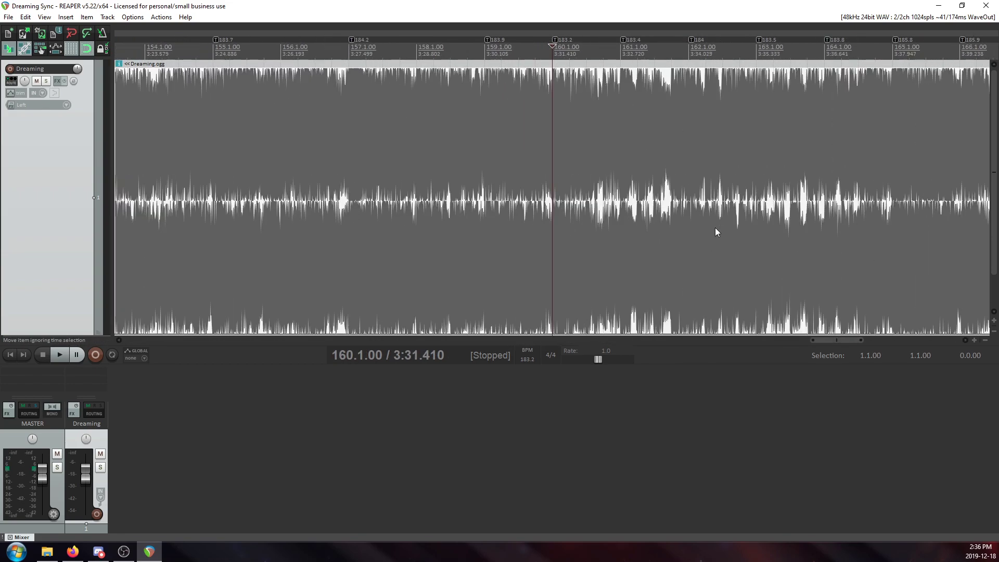
# Examine the tempo markers in the final section of Dreaming, from about bar 169 to the end of the song.
pyautogui.click(621, 109)
pyautogui.scroll(-3, 869, 163)
pyautogui.scroll(-2, 869, 166)
pyautogui.click(686, 136)
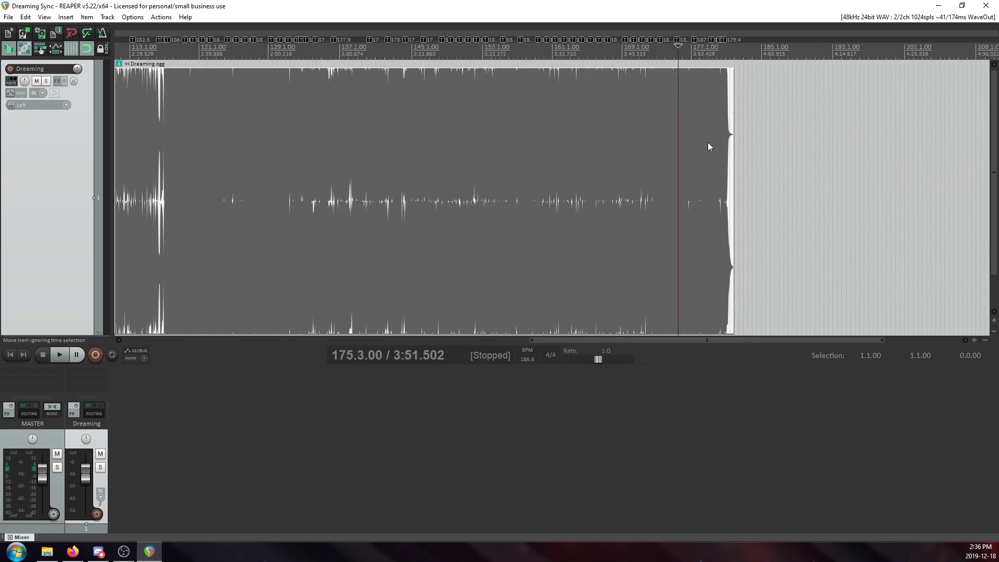
pyautogui.scroll(3, 700, 137)
pyautogui.click(694, 142)
pyautogui.scroll(3, 692, 143)
pyautogui.scroll(1, 682, 136)
pyautogui.scroll(-5, 583, 138)
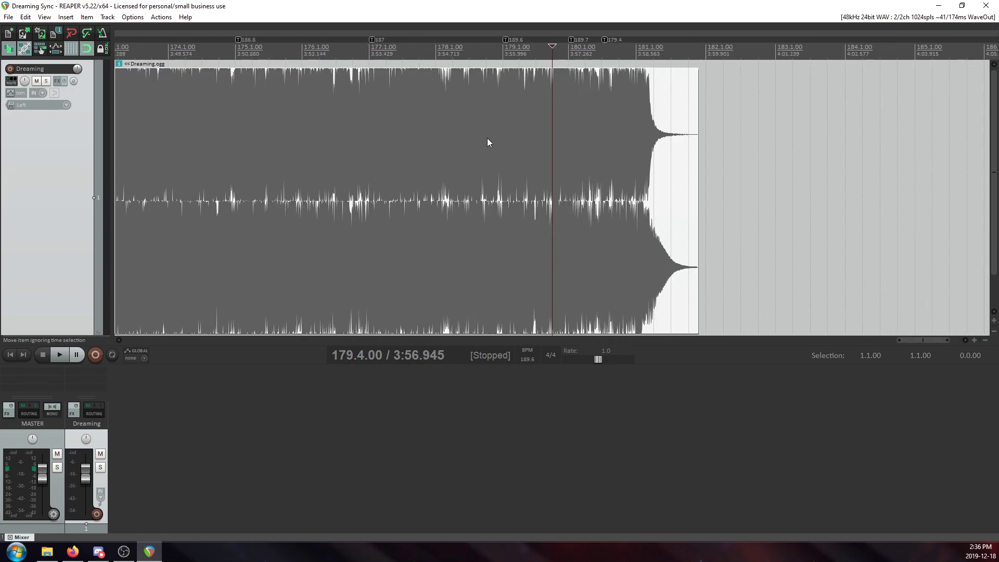
pyautogui.click(293, 101)
pyautogui.scroll(5, 343, 124)
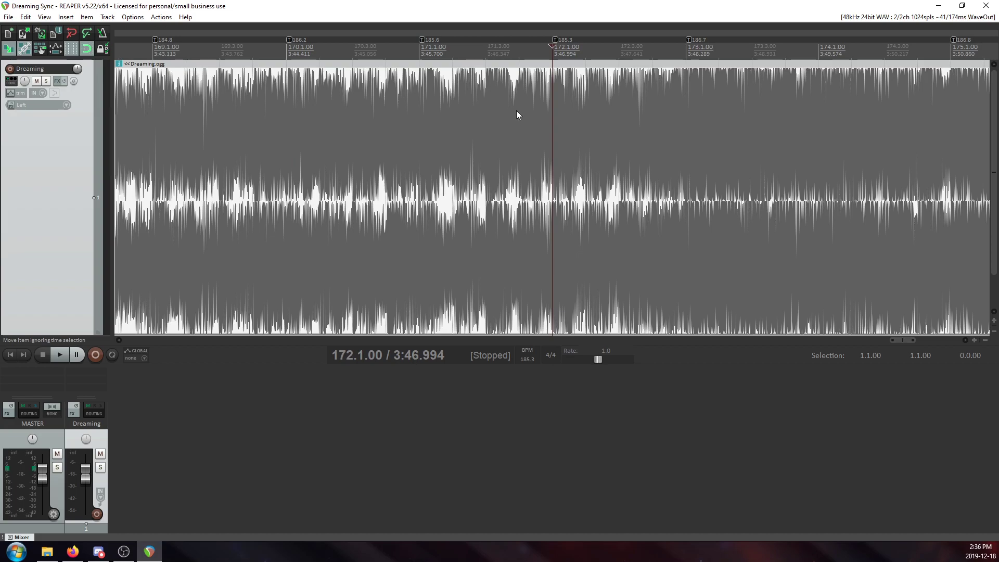
pyautogui.scroll(-4, 417, 133)
# Check the grid against the hits between bars 14 and 20, zooming in on 19.1.00 and the marker at 14.1.00.
pyautogui.click(141, 131)
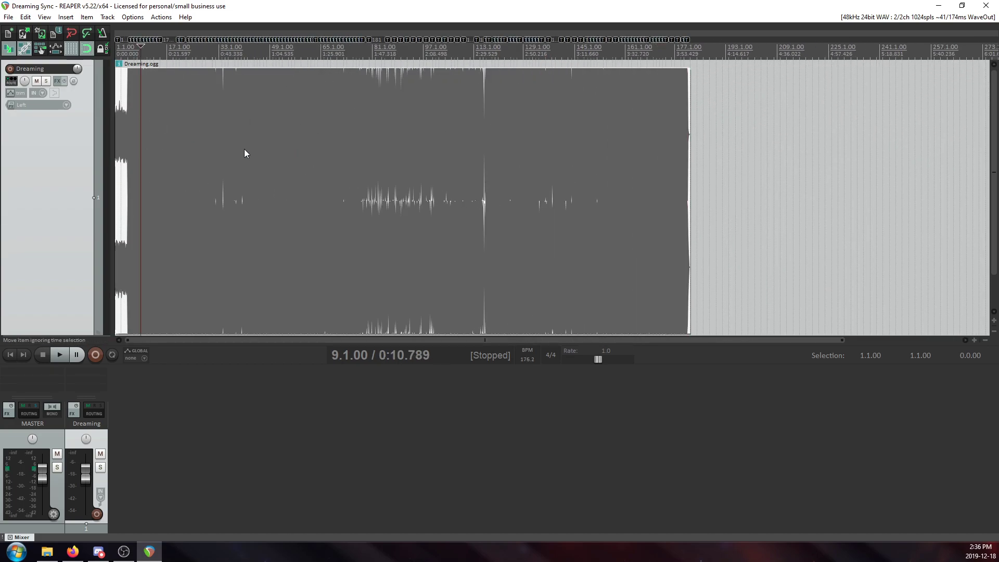
pyautogui.scroll(8, 456, 201)
pyautogui.scroll(-1, 644, 125)
pyautogui.click(787, 167)
pyautogui.scroll(10, 741, 181)
pyautogui.scroll(-3, 624, 182)
pyautogui.scroll(-5, 571, 169)
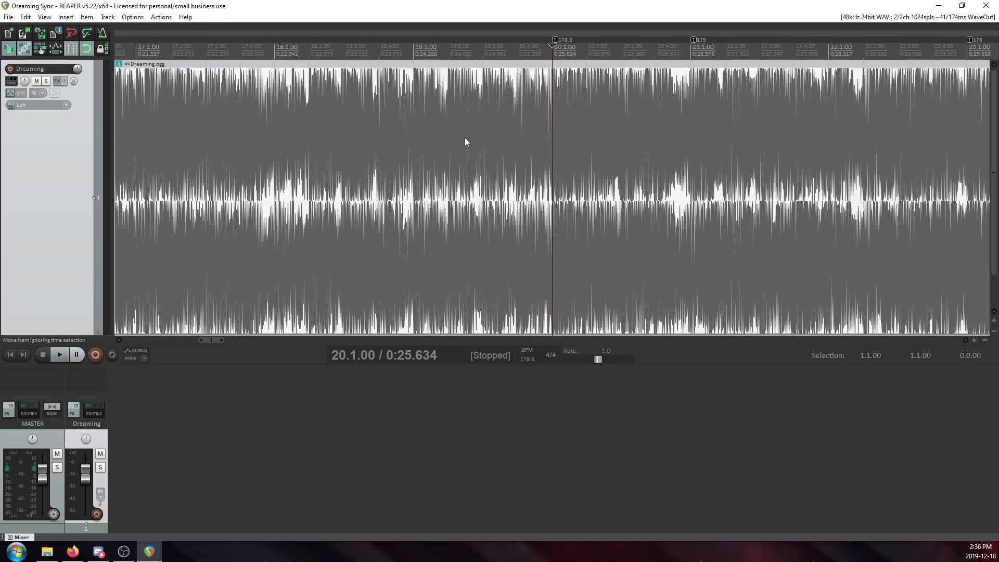
pyautogui.click(448, 146)
pyautogui.scroll(6, 469, 151)
pyautogui.click(405, 141)
pyautogui.scroll(-5, 447, 172)
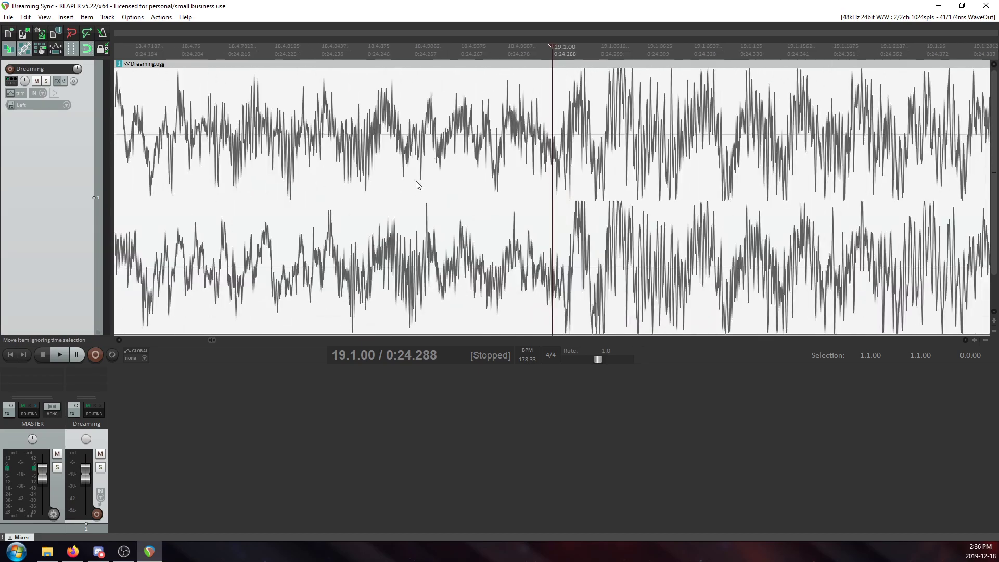
pyautogui.click(487, 152)
pyautogui.scroll(5, 488, 151)
pyautogui.scroll(-8, 528, 171)
pyautogui.click(341, 130)
pyautogui.scroll(5, 412, 116)
pyautogui.scroll(-8, 430, 185)
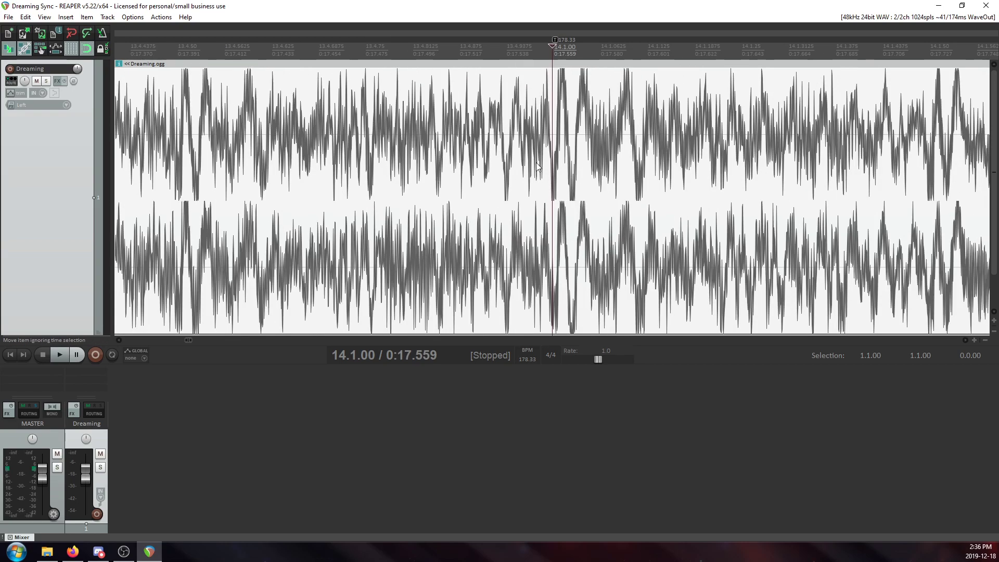
# Compare the tempo marker spacing before and after bar 25, through about bar 37 of Dreaming.
pyautogui.click(424, 102)
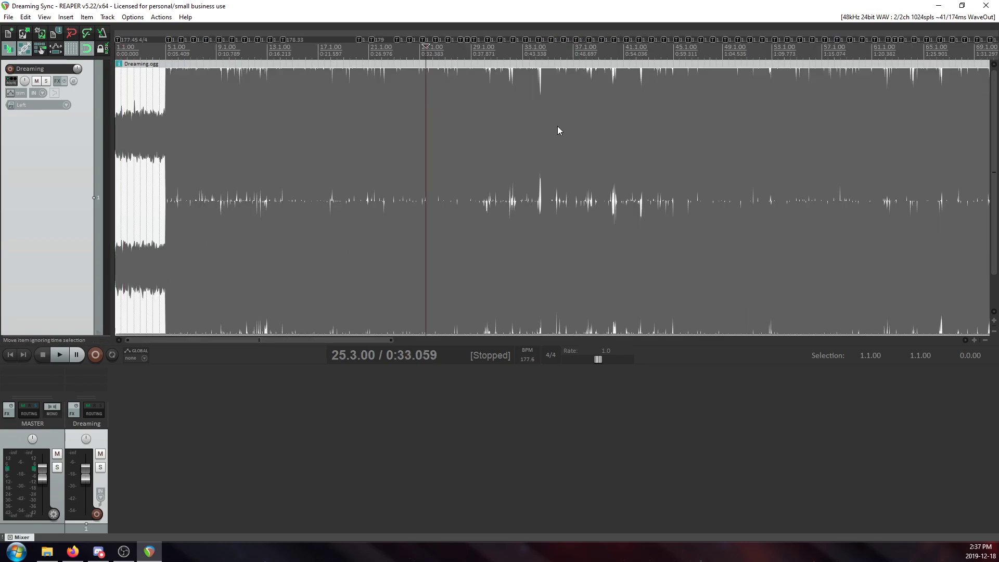
pyautogui.scroll(6, 505, 132)
pyautogui.scroll(-5, 505, 132)
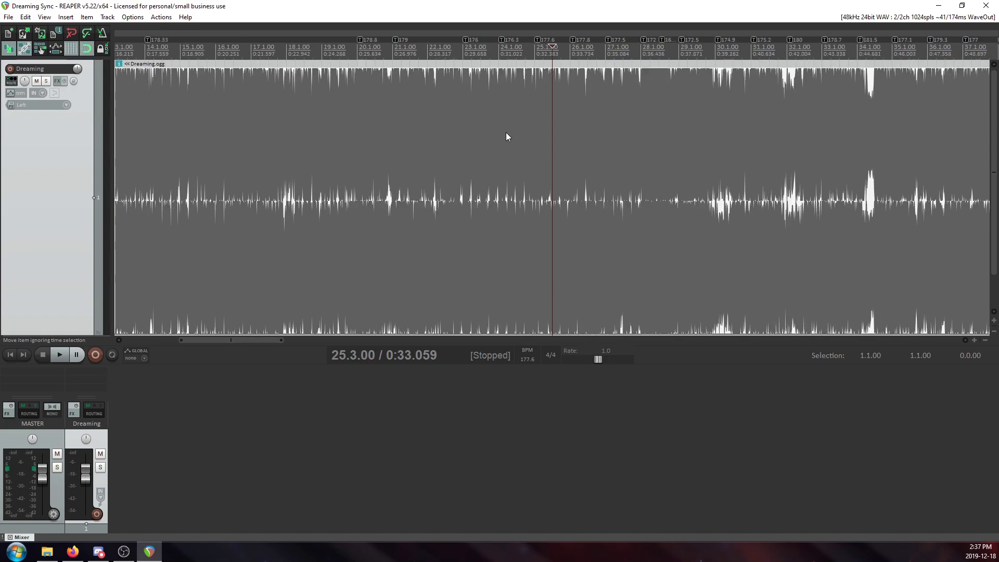
pyautogui.scroll(-2, 309, 123)
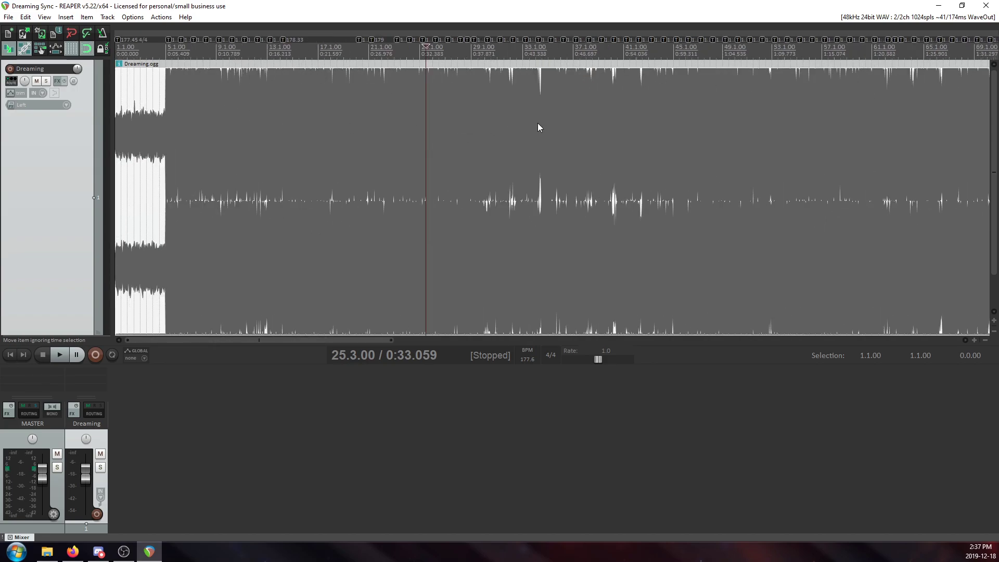
pyautogui.click(495, 150)
pyautogui.scroll(8, 463, 167)
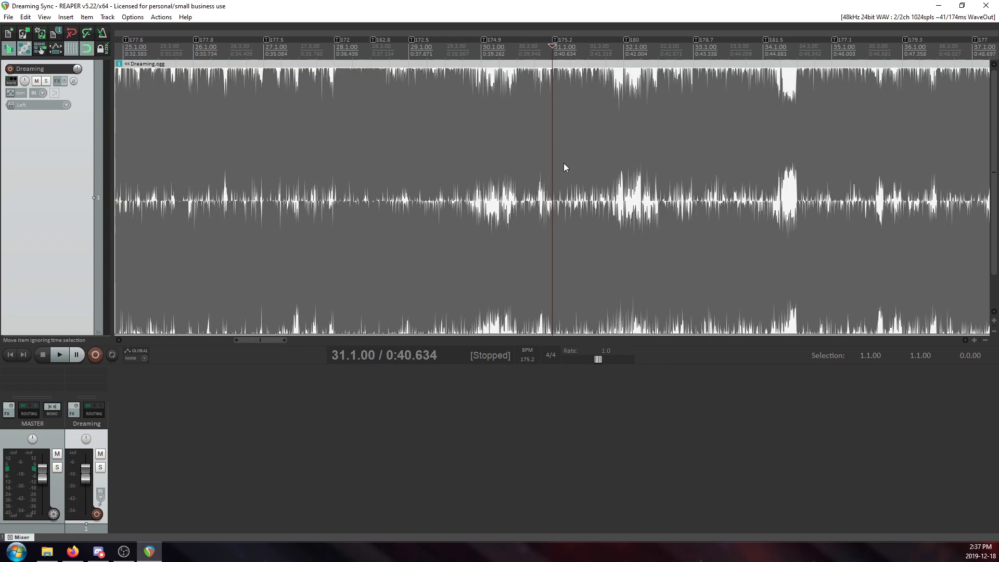
pyautogui.scroll(-4, 564, 166)
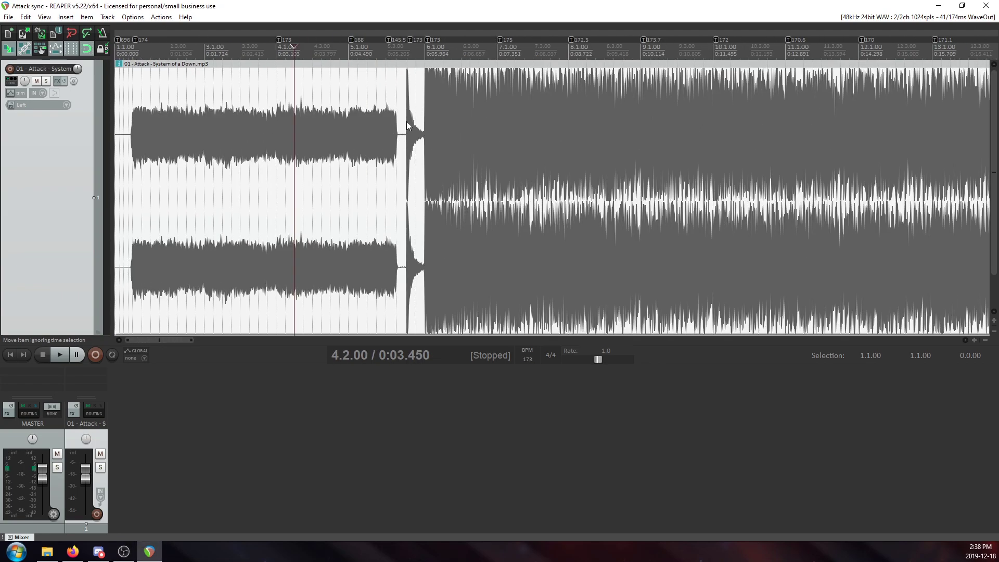
# Examine the tempo markers in the Attack sync project from the intro through the sections around bars 27 and 63.
pyautogui.click(151, 91)
pyautogui.scroll(4, 151, 91)
pyautogui.scroll(-6, 520, 166)
pyautogui.click(475, 110)
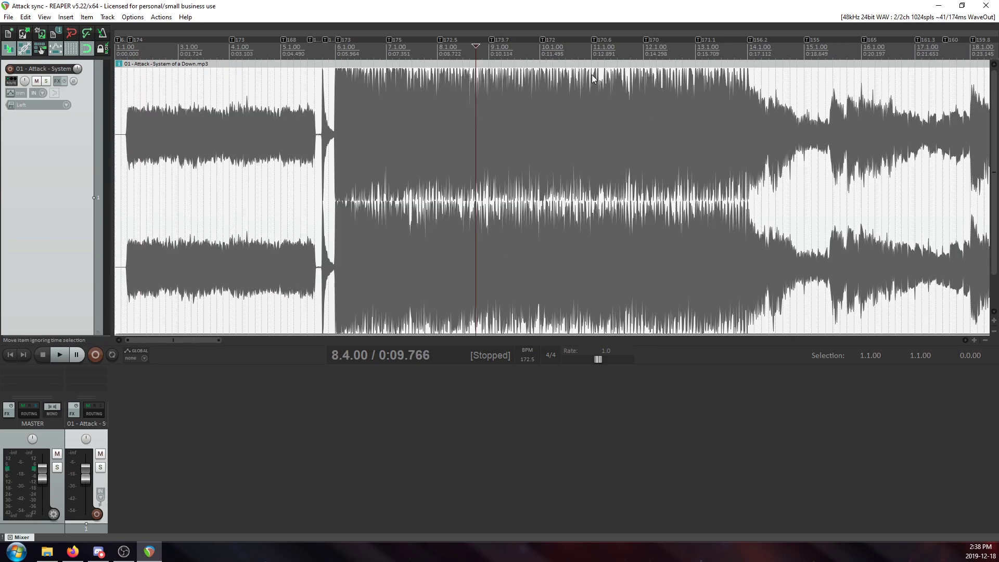
pyautogui.scroll(-1, 583, 76)
pyautogui.click(696, 106)
pyautogui.scroll(3, 742, 123)
pyautogui.scroll(-5, 741, 123)
pyautogui.click(614, 106)
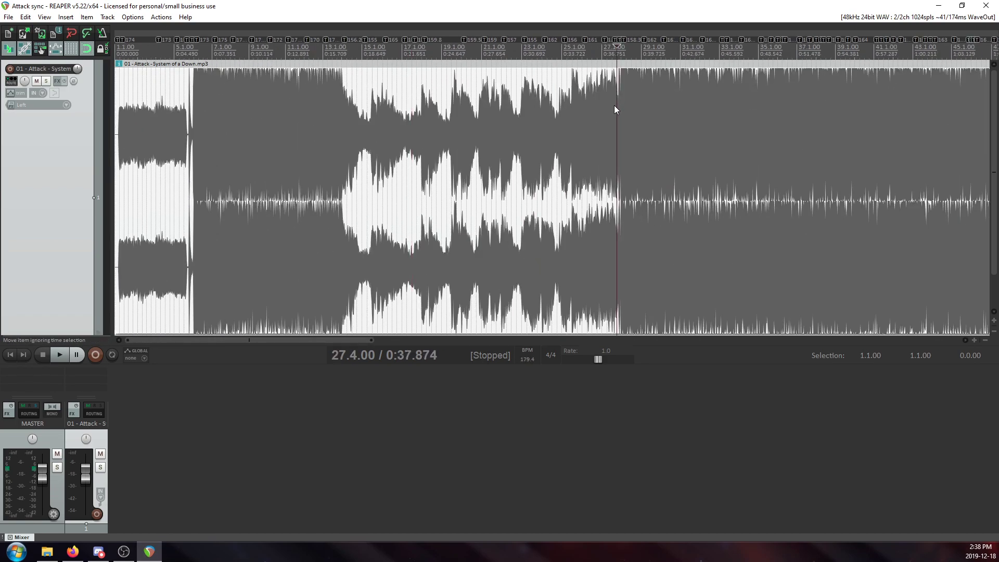
pyautogui.scroll(-1, 613, 107)
pyautogui.scroll(-6, 706, 134)
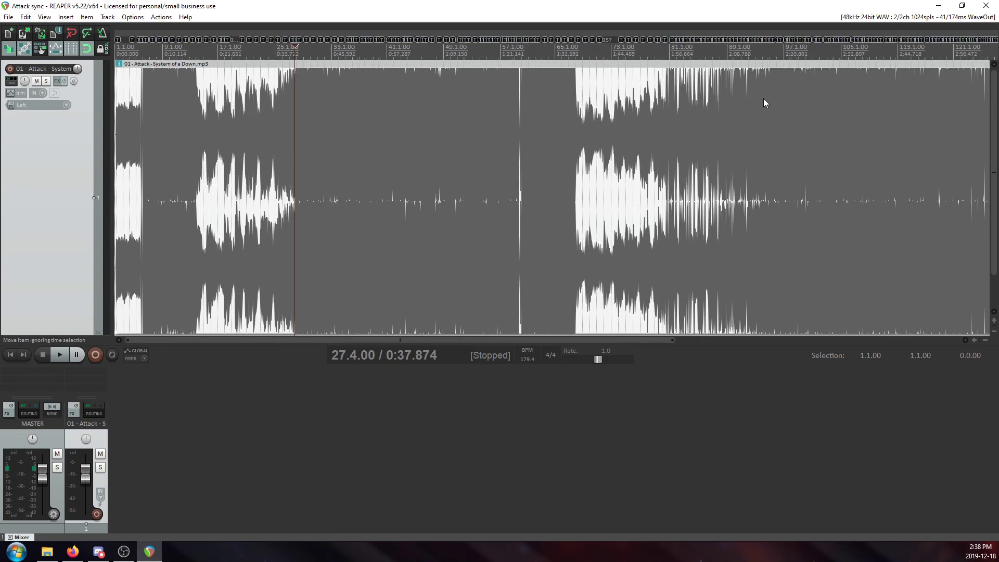
pyautogui.click(541, 101)
pyautogui.scroll(5, 536, 105)
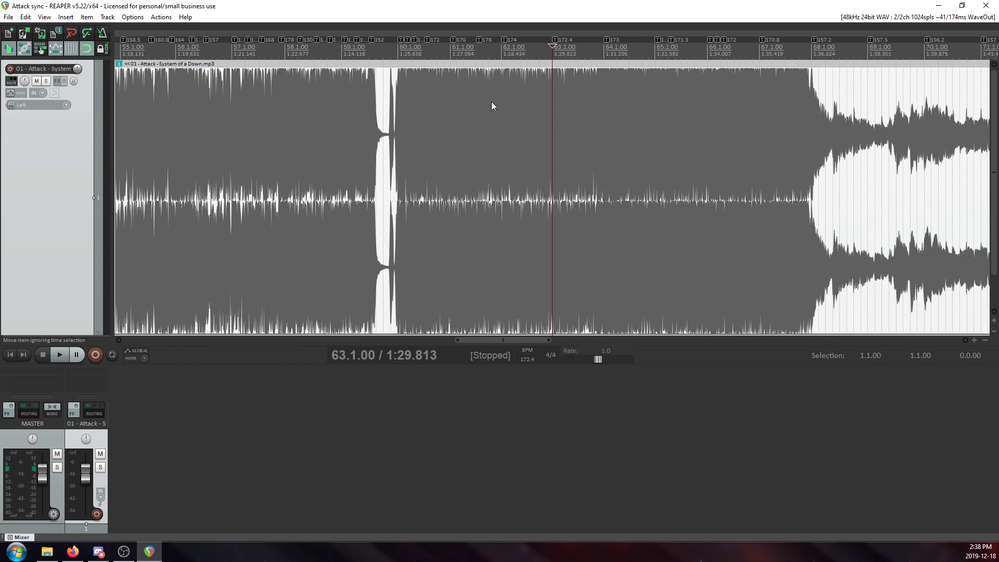
# Examine the tempo markers in Attack around the break just before 60.1.00, between about bars 57 and 63.
pyautogui.scroll(3, 439, 107)
pyautogui.scroll(2, 457, 110)
pyautogui.click(370, 107)
pyautogui.click(399, 110)
pyautogui.click(441, 111)
pyautogui.click(510, 107)
pyautogui.click(437, 98)
pyautogui.click(391, 101)
pyautogui.click(385, 101)
pyautogui.scroll(-2, 766, 103)
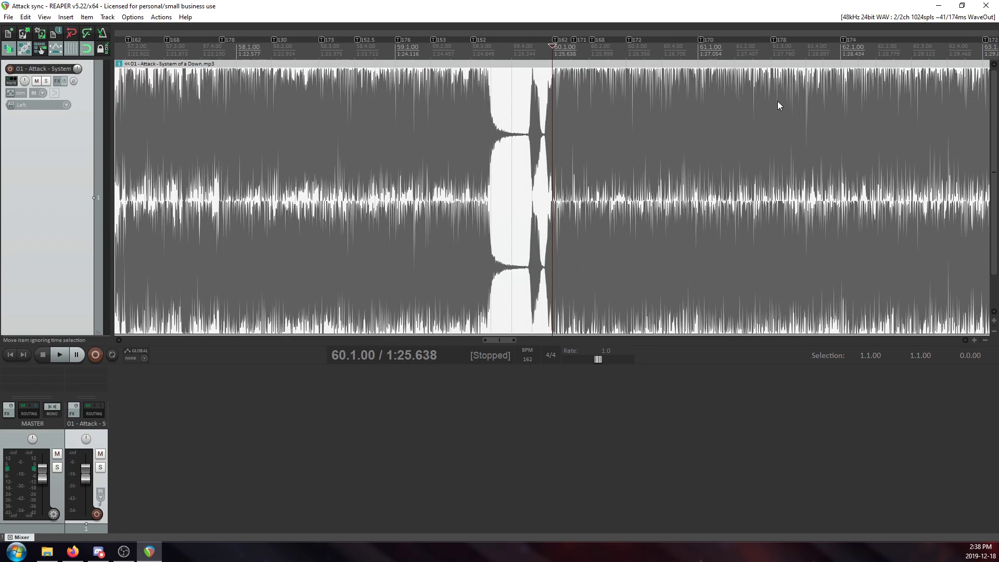
# Examine the tempo markers in Attack from about bar 64 through the change at 68.1.00 and the quiet section to bar 86.
pyautogui.scroll(-2, 777, 101)
pyautogui.click(875, 106)
pyautogui.scroll(4, 749, 142)
pyautogui.scroll(-4, 750, 140)
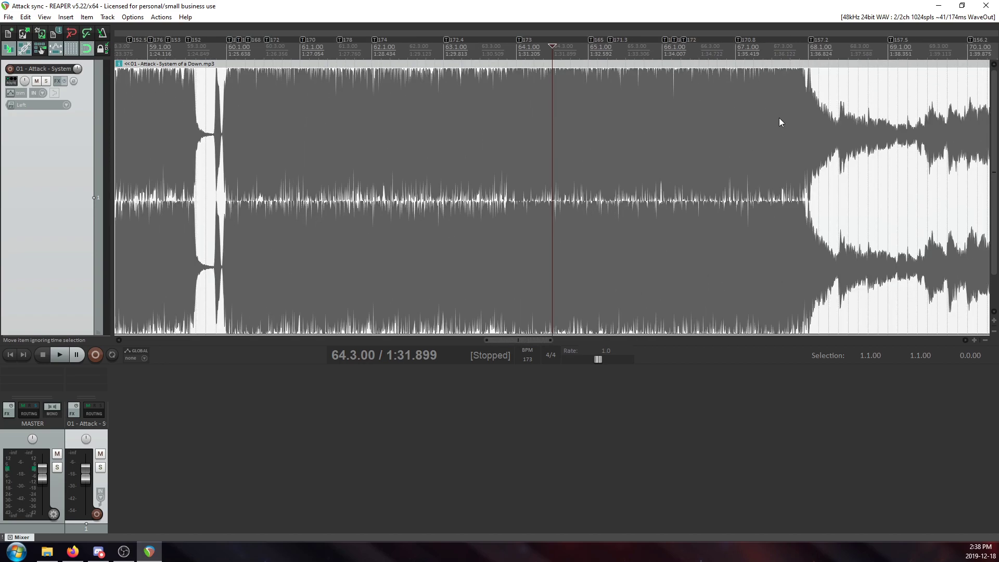
pyautogui.click(811, 112)
pyautogui.scroll(3, 749, 132)
pyautogui.scroll(-2, 718, 144)
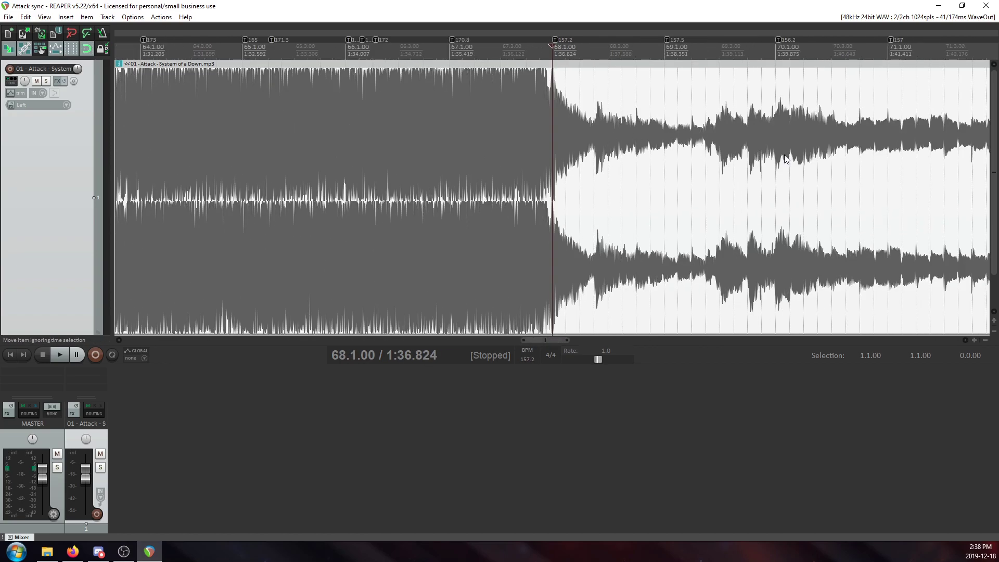
pyautogui.scroll(-3, 834, 137)
pyautogui.click(879, 135)
pyautogui.scroll(-3, 744, 117)
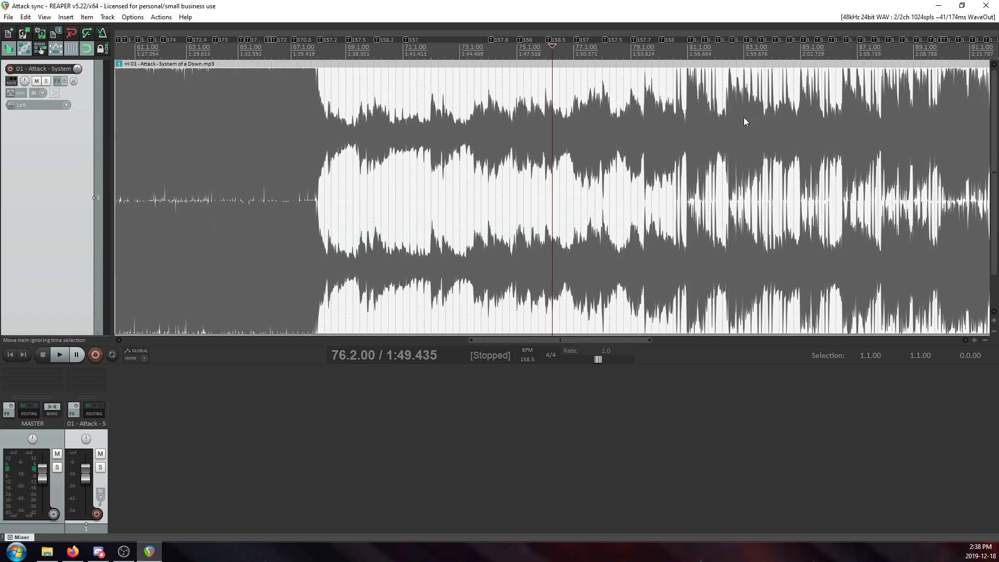
pyautogui.click(834, 104)
pyautogui.scroll(-3, 751, 151)
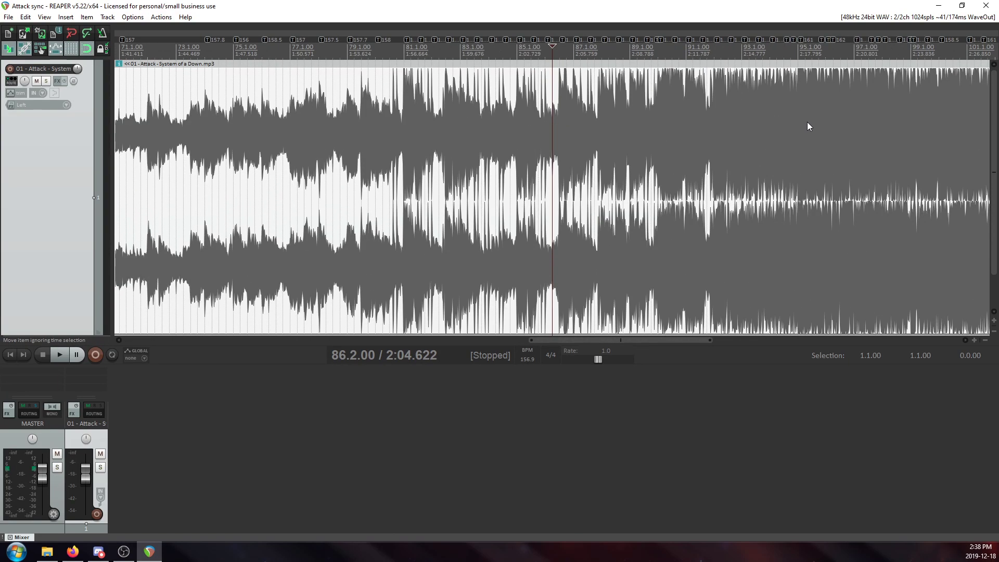
# Examine the dense tempo markers from about bar 105 to the end of Attack, zooming in around 121.3.00 and 122.3.50.
pyautogui.click(894, 114)
pyautogui.scroll(4, 800, 168)
pyautogui.scroll(-2, 797, 168)
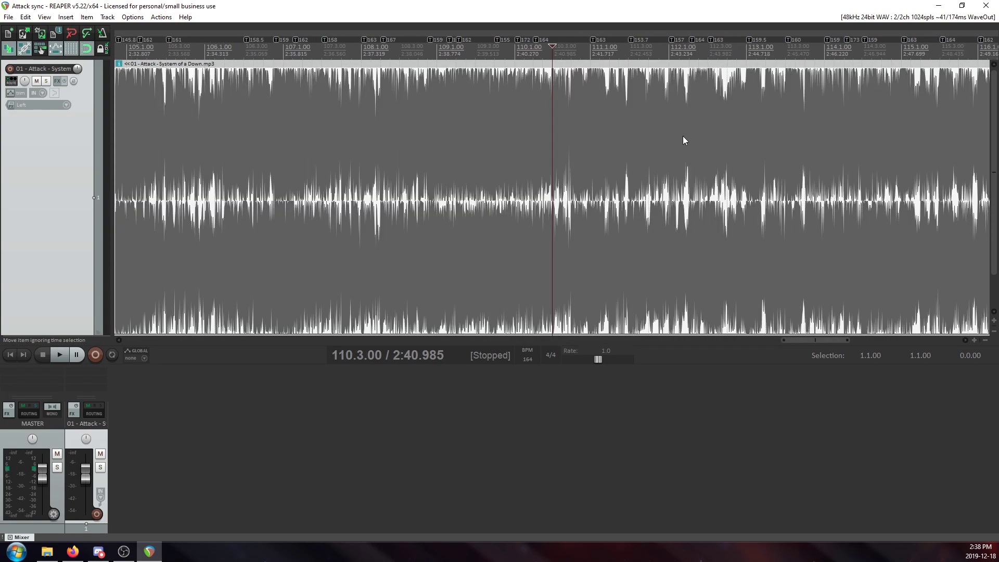
pyautogui.scroll(-3, 716, 110)
pyautogui.click(754, 98)
pyautogui.scroll(8, 760, 111)
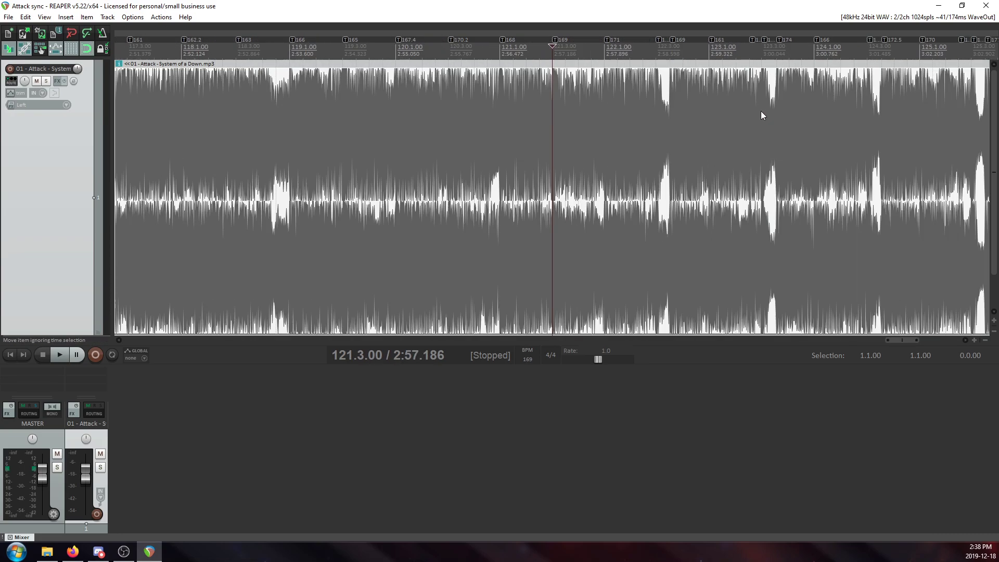
pyautogui.scroll(-6, 727, 136)
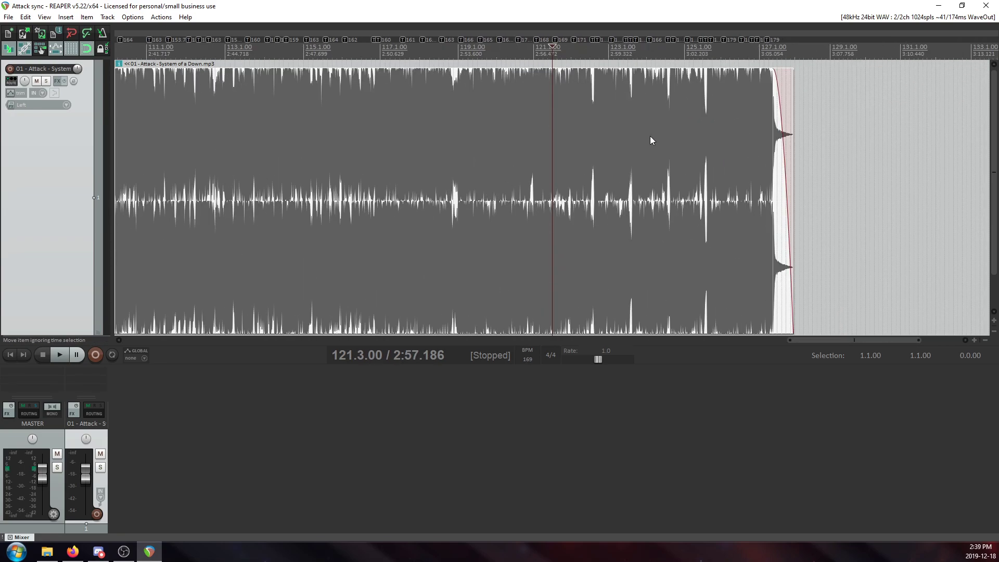
pyautogui.scroll(5, 650, 136)
pyautogui.scroll(-3, 651, 136)
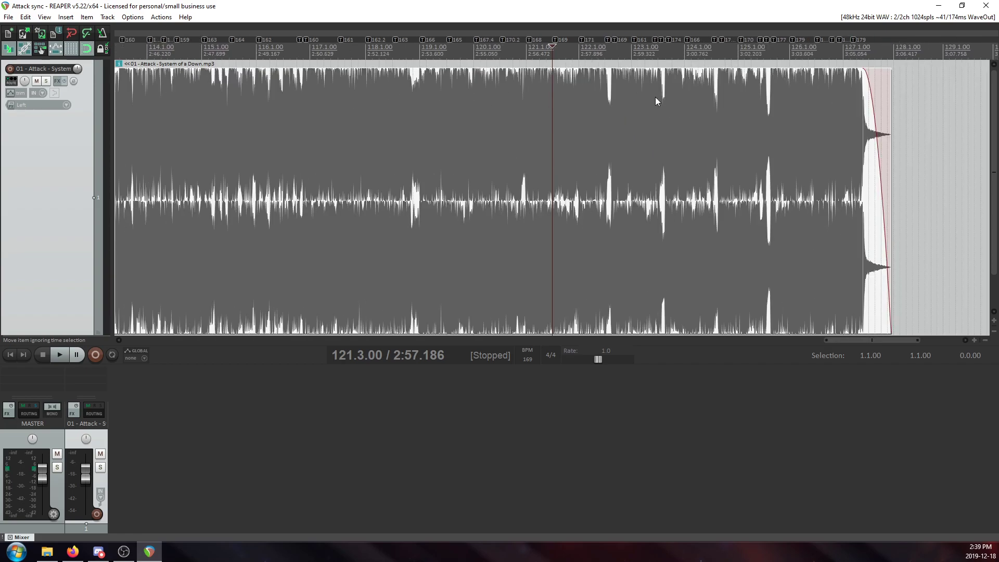
pyautogui.click(611, 97)
pyautogui.scroll(4, 610, 97)
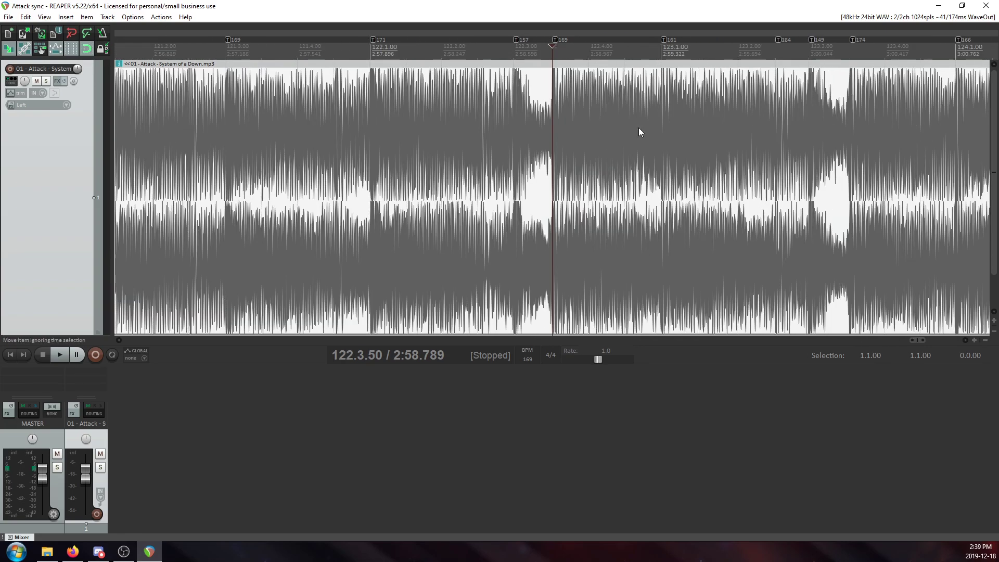
pyautogui.scroll(-5, 639, 132)
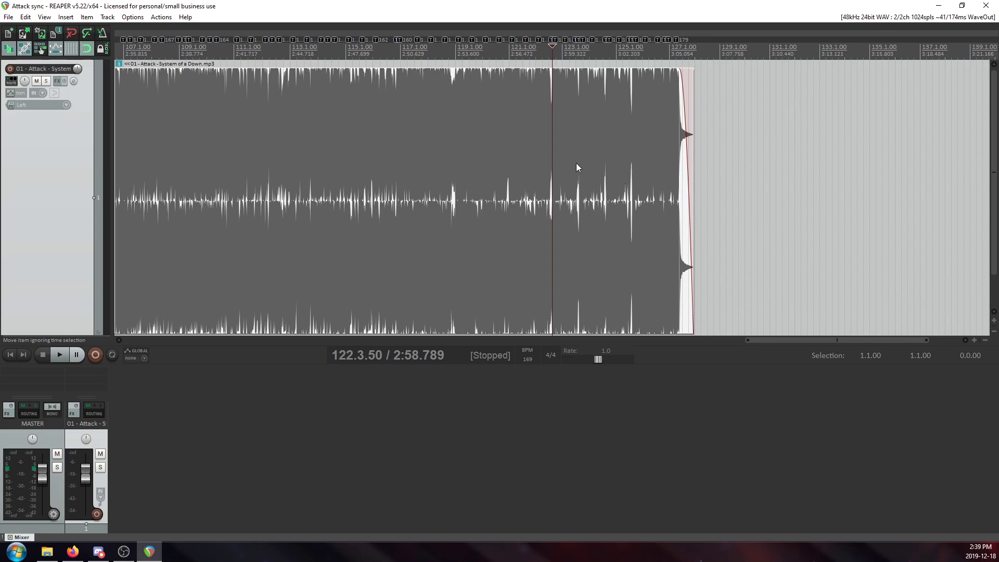
pyautogui.scroll(-3, 488, 160)
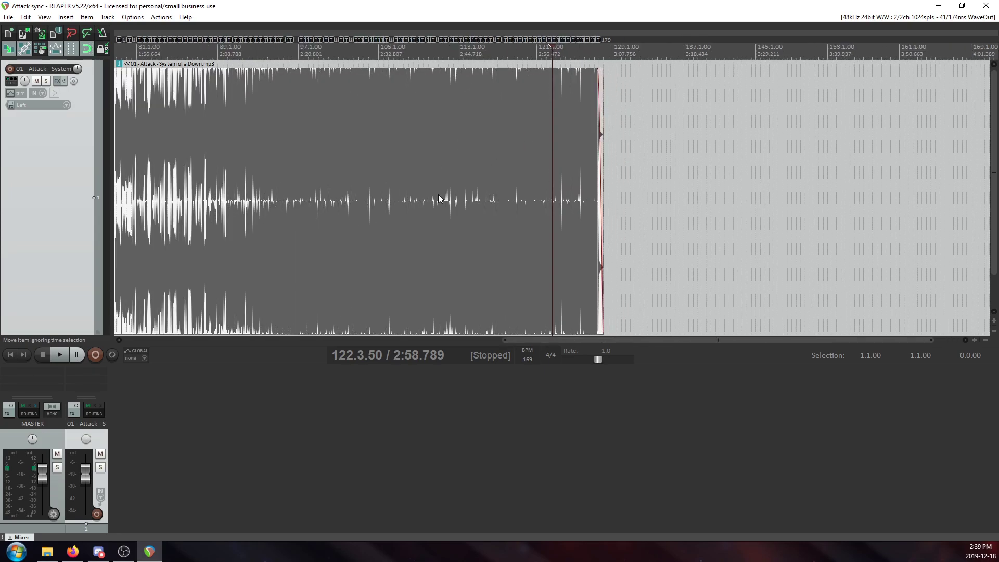
# Return to the start of Attack and split the audio item at the tempo markers at 2.1.00 and 4.1.00.
pyautogui.click(10, 354)
pyautogui.scroll(8, 333, 124)
pyautogui.scroll(-2, 335, 126)
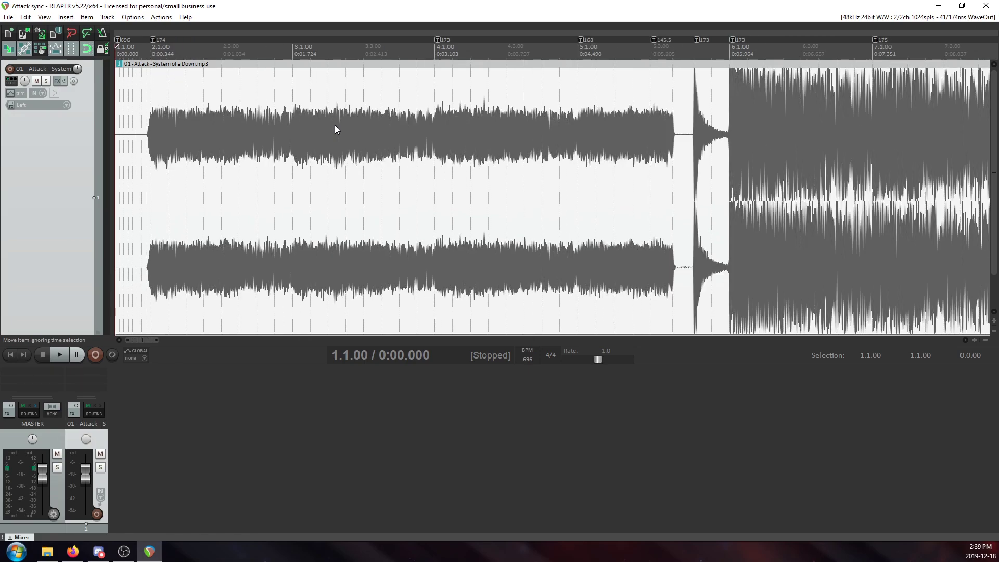
pyautogui.scroll(-4, 338, 135)
pyautogui.scroll(4, 367, 145)
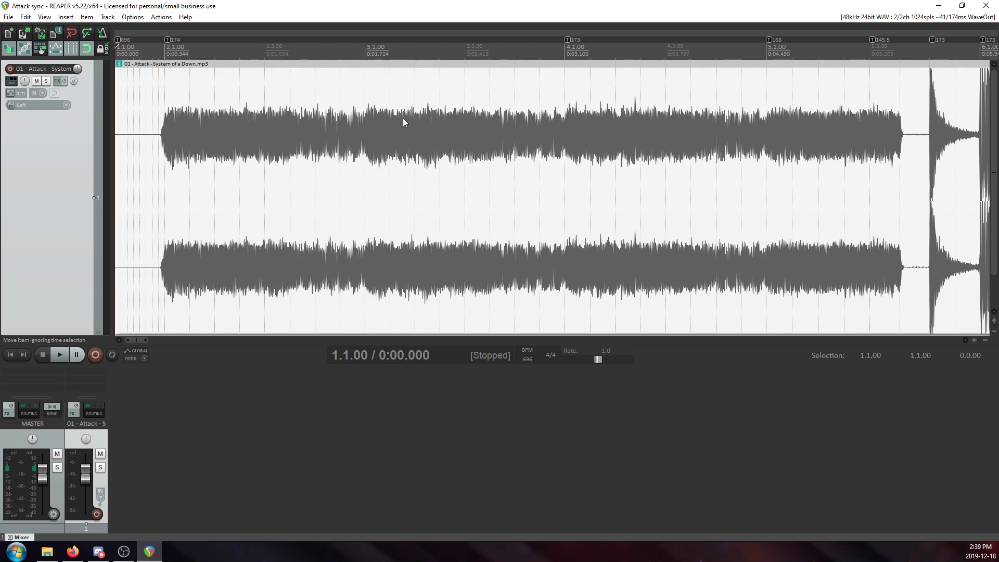
pyautogui.click(172, 119)
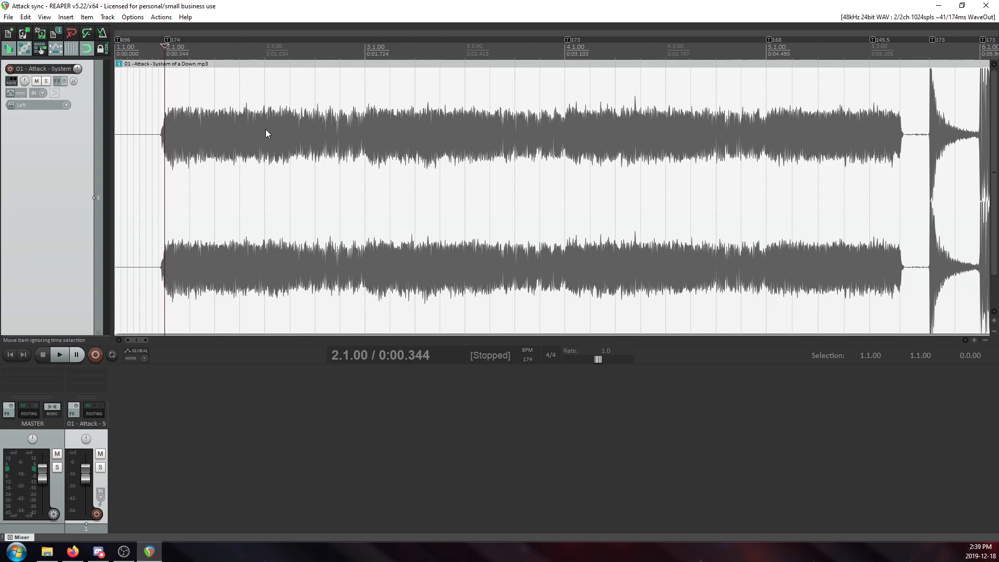
pyautogui.press('s')
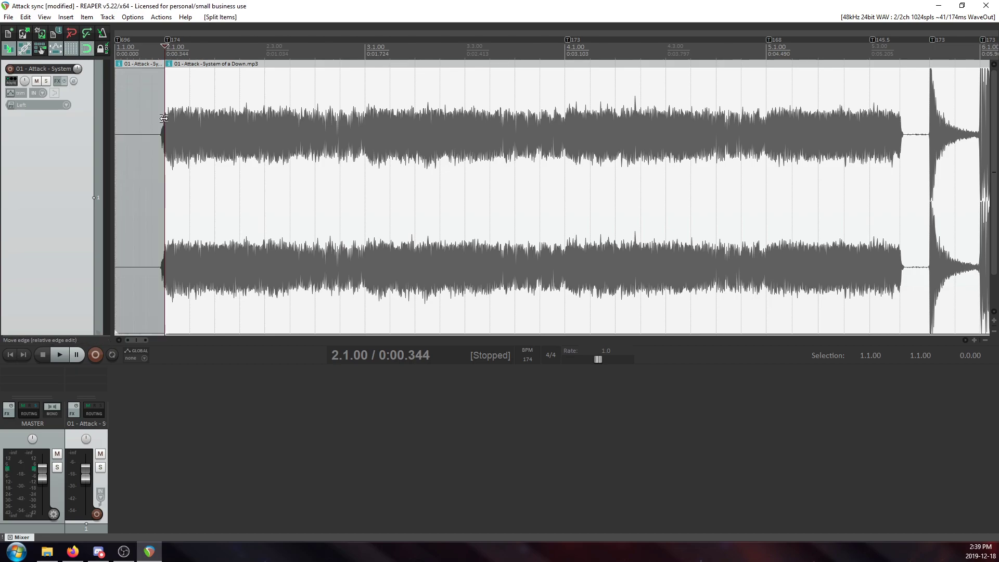
pyautogui.click(559, 103)
pyautogui.press('s')
pyautogui.scroll(-3, 594, 138)
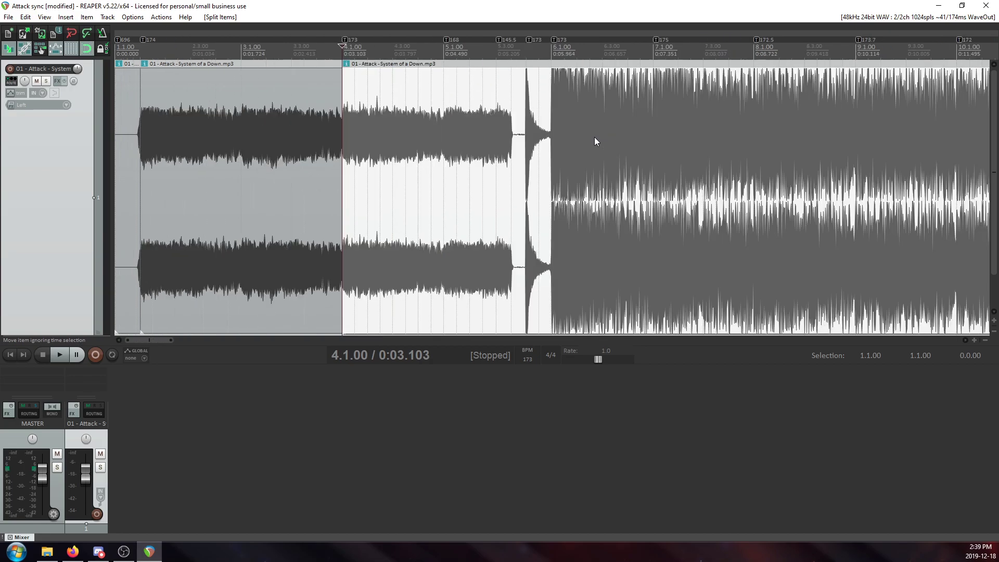
# Split the audio at the 5.1.00 marker, the 145.5 and 173 BPM markers after it, and the 6.1.00 marker.
pyautogui.click(463, 127)
pyautogui.press('s')
pyautogui.click(499, 127)
pyautogui.press('s')
pyautogui.click(528, 124)
pyautogui.press('s')
pyautogui.click(553, 114)
pyautogui.press('s')
# Split the audio item at the tempo markers at 7.1.00 and 8.1.00.
pyautogui.click(653, 109)
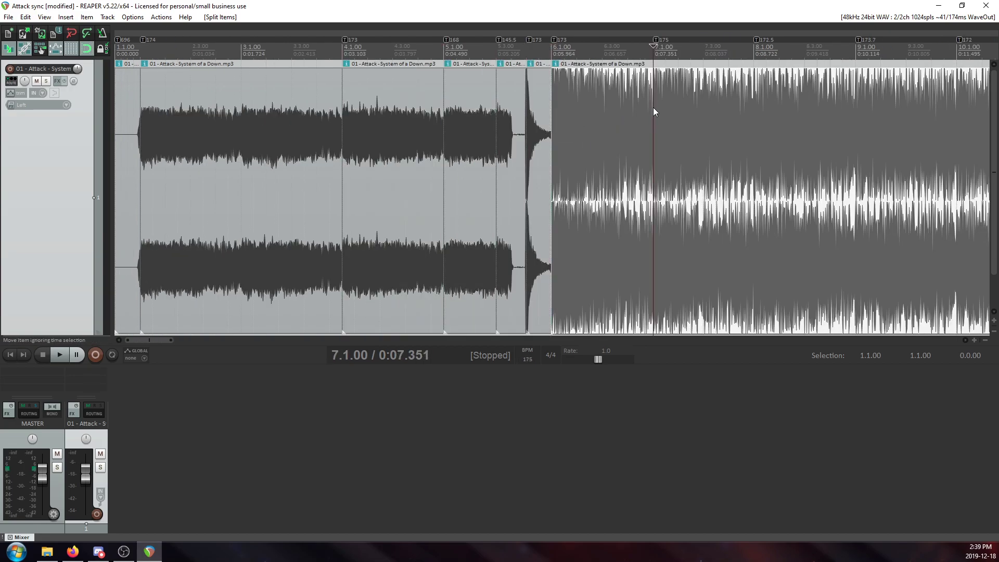
pyautogui.press('s')
pyautogui.click(753, 106)
pyautogui.press('s')
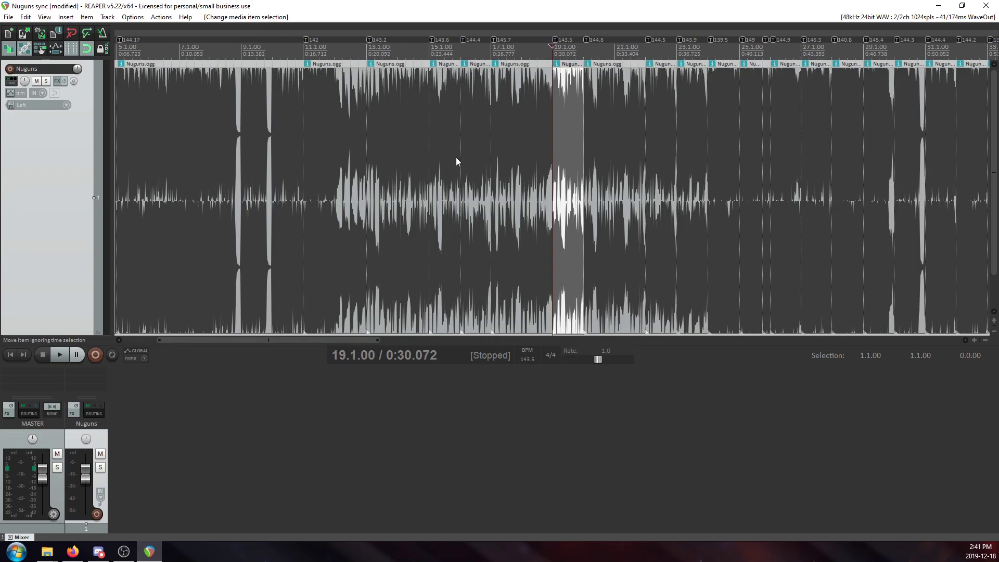
# Set the Nuguns sync project's timebase for items, envelopes and markers to Beats (position, length, rate).
pyautogui.scroll(3, 445, 146)
pyautogui.scroll(-5, 405, 111)
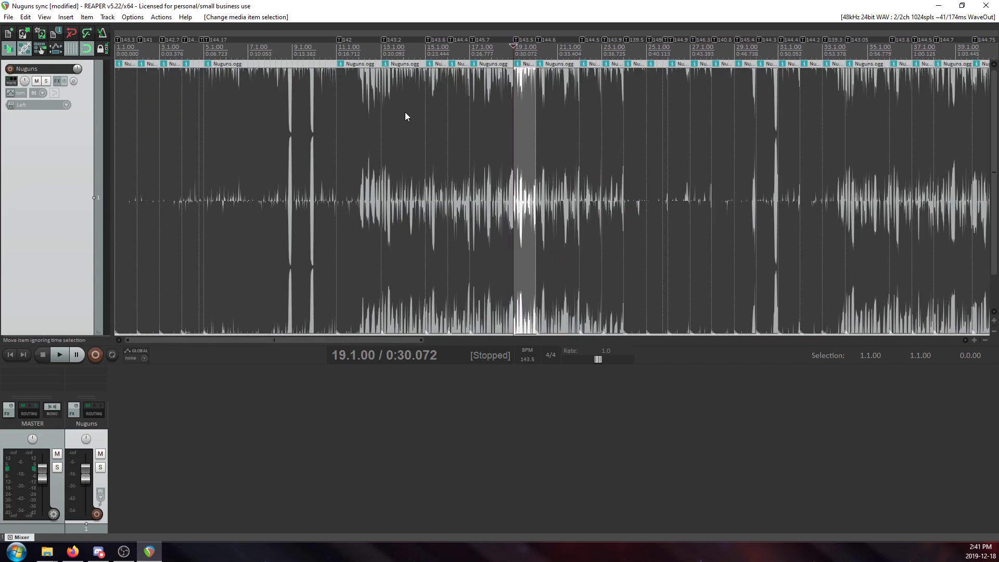
pyautogui.scroll(2, 401, 110)
pyautogui.click(178, 112)
pyautogui.scroll(3, 207, 136)
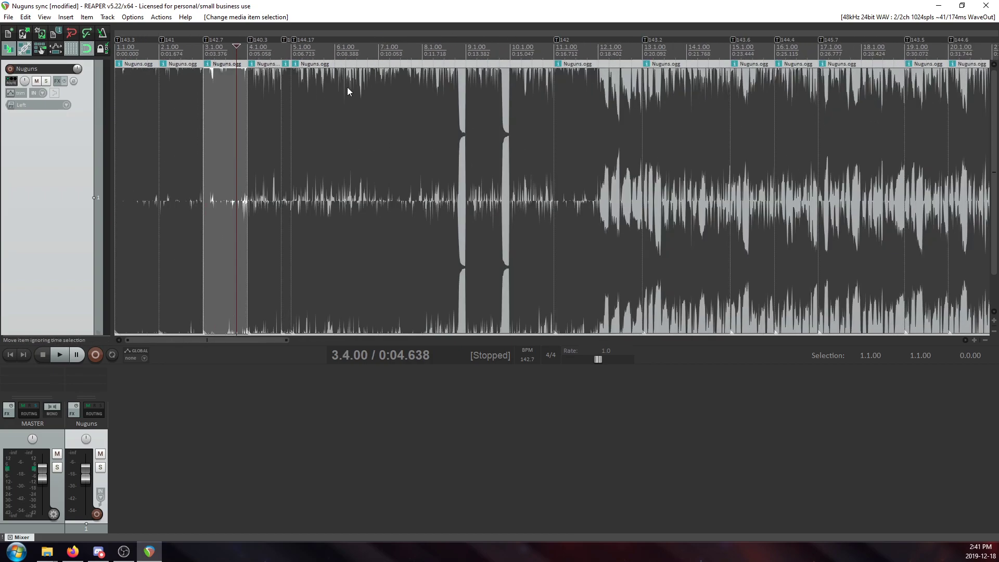
pyautogui.click(7, 17)
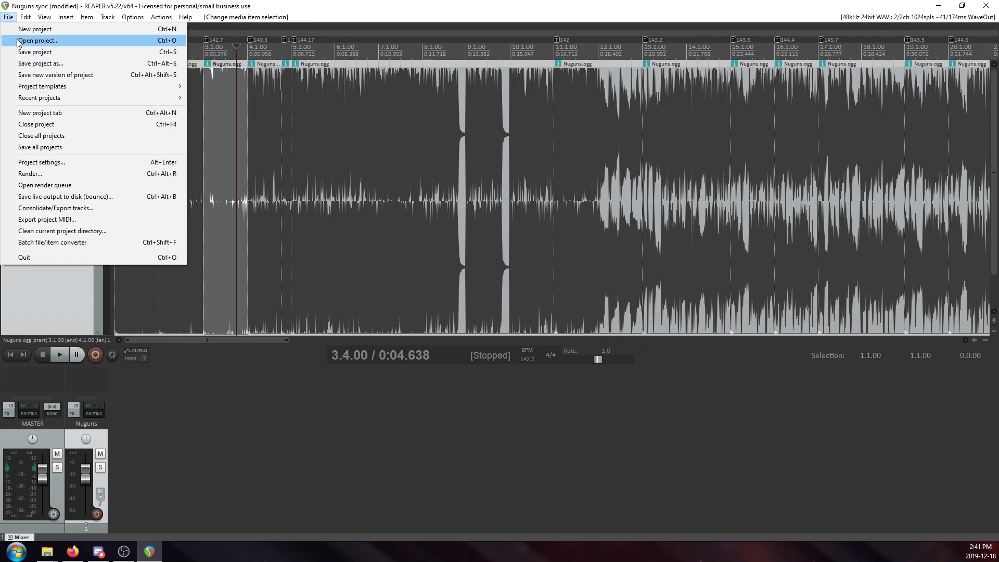
pyautogui.click(77, 162)
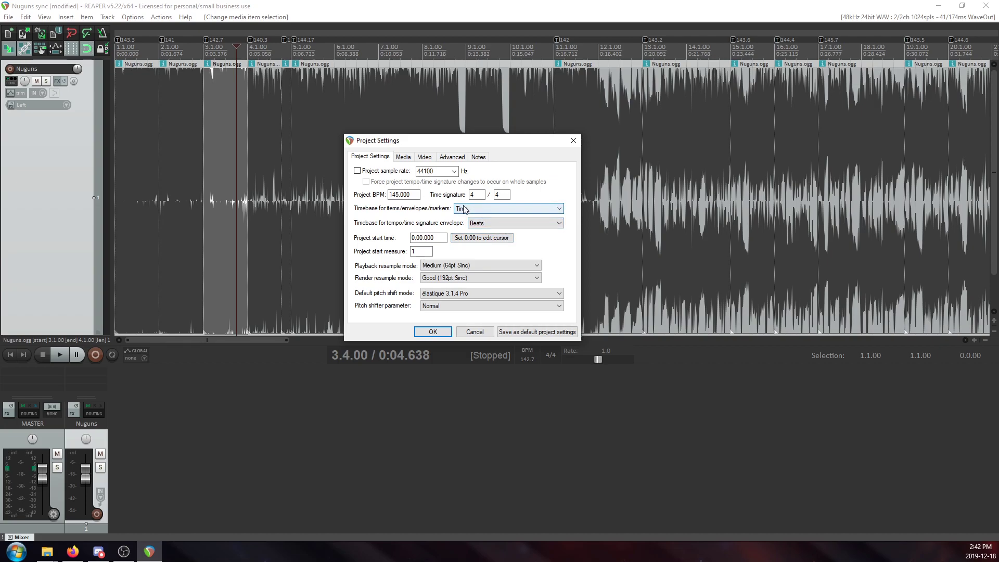
pyautogui.click(479, 210)
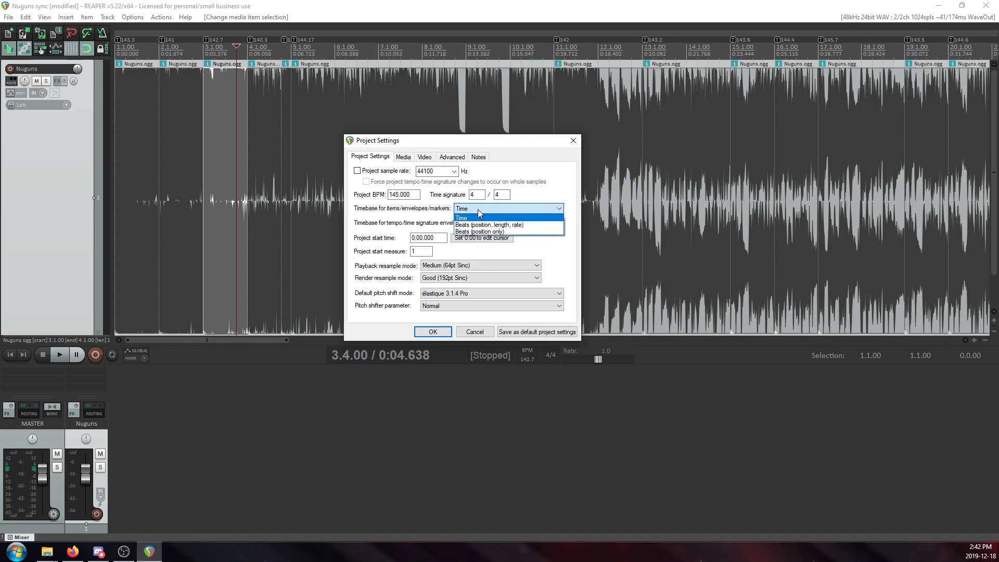
pyautogui.click(513, 228)
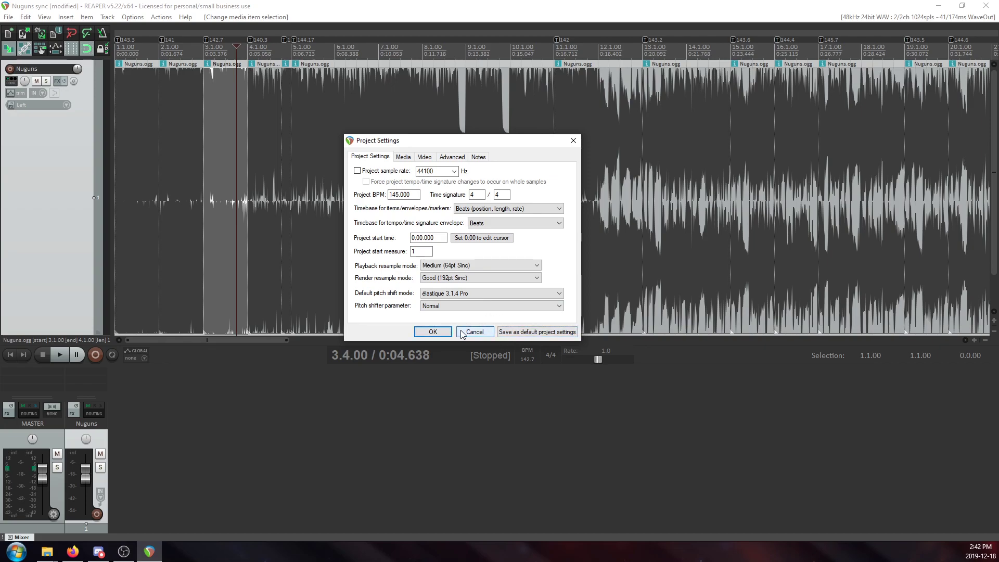
pyautogui.click(433, 332)
# Examine the split Nuguns items and their tempo markers from the opening bars through bar 76 to the song's ending.
pyautogui.scroll(5, 297, 92)
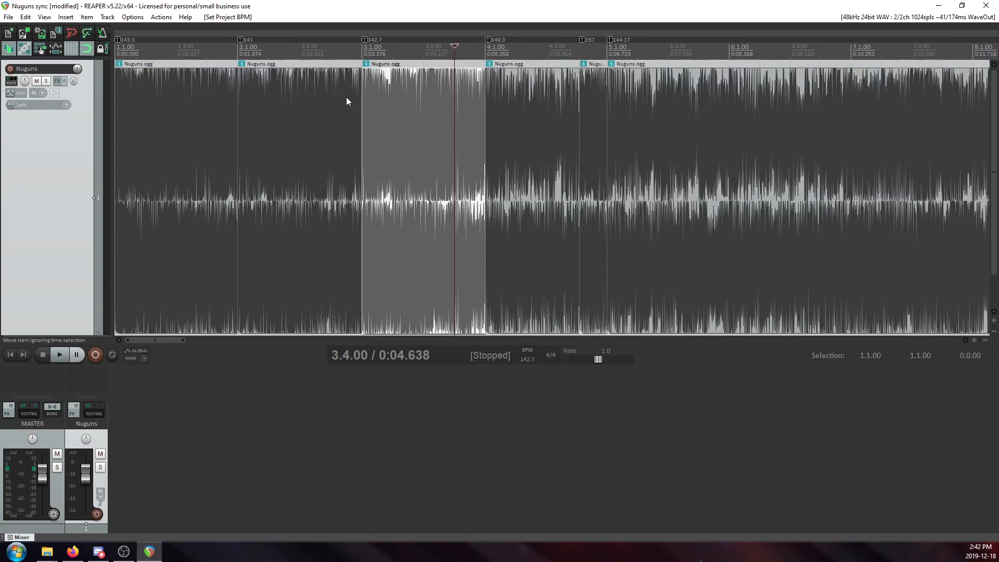
pyautogui.scroll(-6, 349, 97)
pyautogui.scroll(-3, 440, 116)
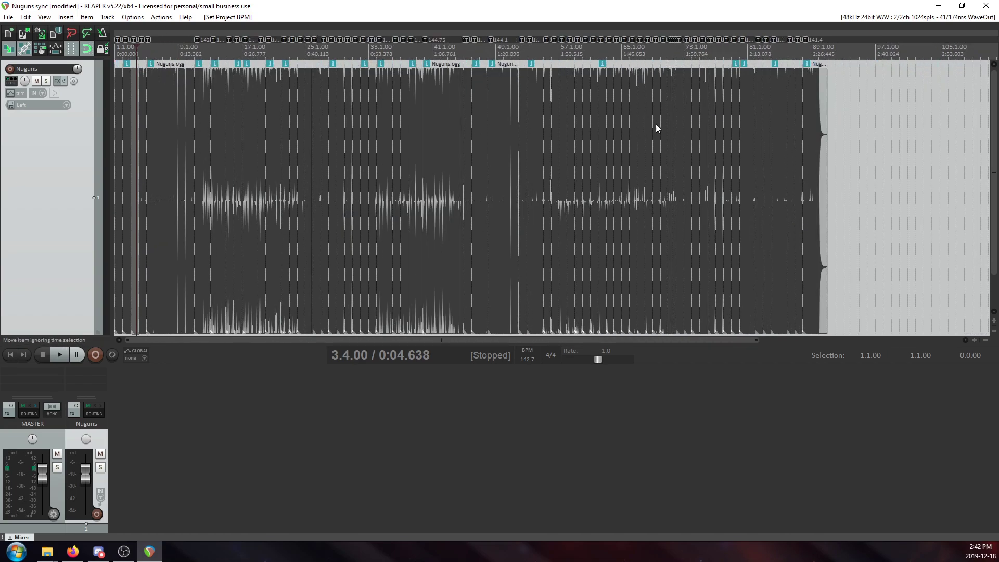
pyautogui.click(710, 136)
pyautogui.scroll(4, 682, 163)
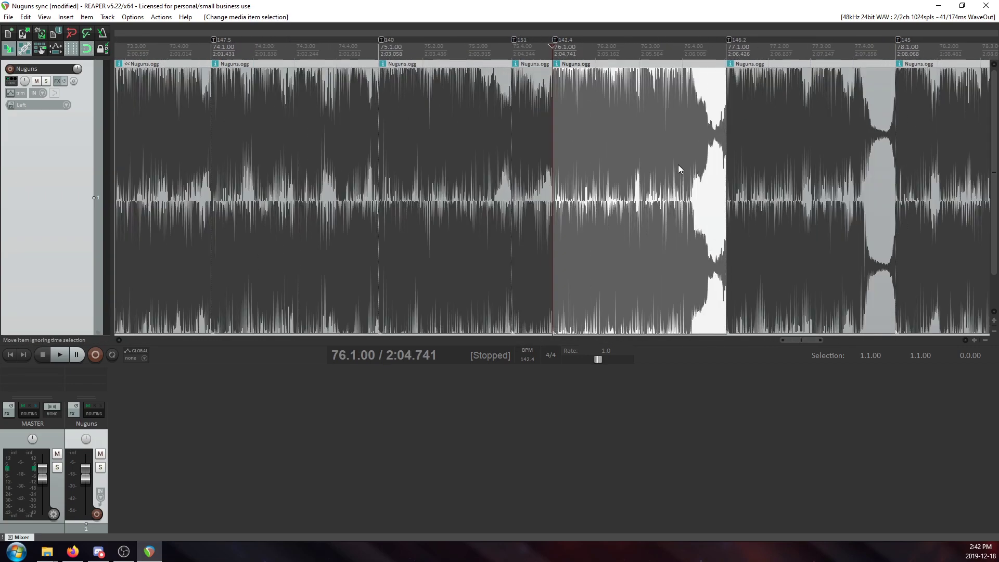
pyautogui.scroll(-3, 705, 146)
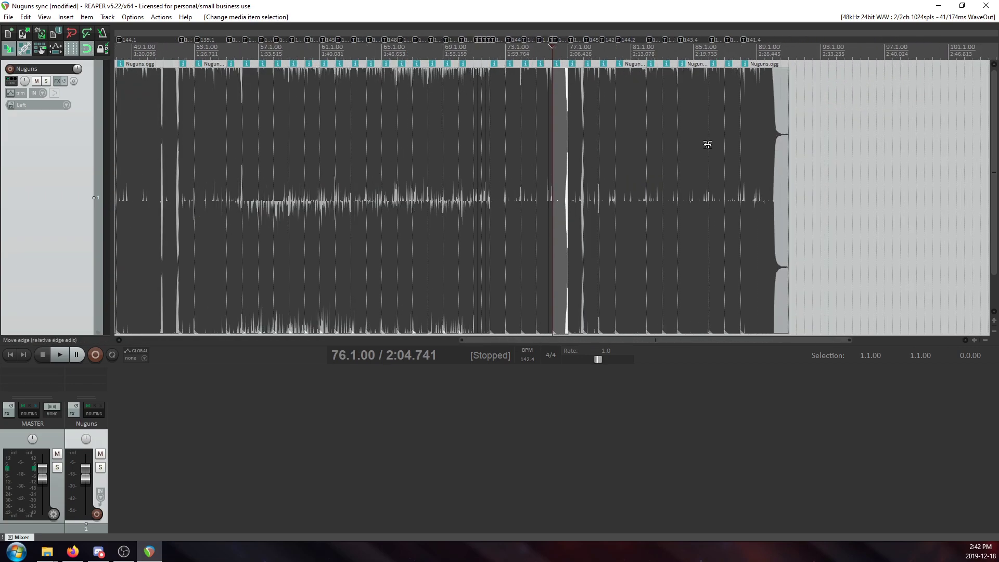
pyautogui.click(772, 109)
pyautogui.scroll(5, 676, 135)
pyautogui.scroll(-1, 602, 133)
pyautogui.scroll(1, 602, 133)
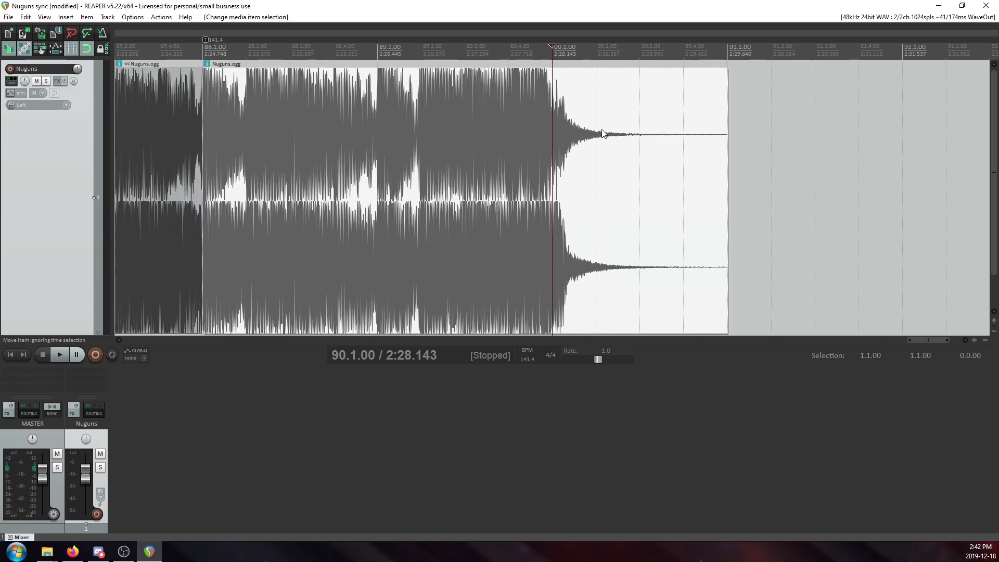
# Check the grid against the final hits of Nuguns from the 88.1.00 marker through 89.1.00 and 89.2.00 to 90.1.00.
pyautogui.scroll(2, 566, 94)
pyautogui.click(472, 122)
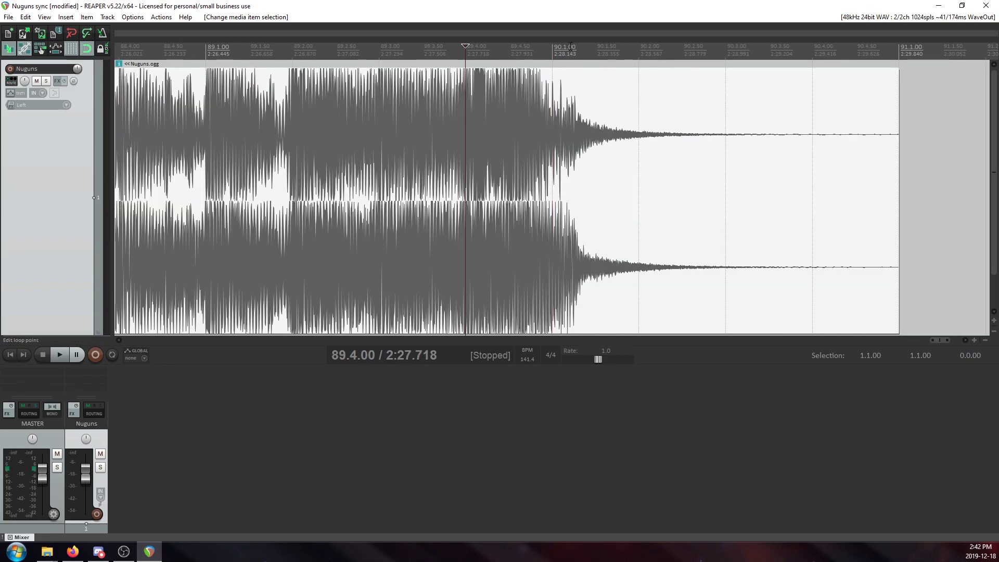
pyautogui.scroll(-2, 447, 94)
pyautogui.click(390, 106)
pyautogui.click(426, 91)
pyautogui.click(585, 86)
pyautogui.click(457, 90)
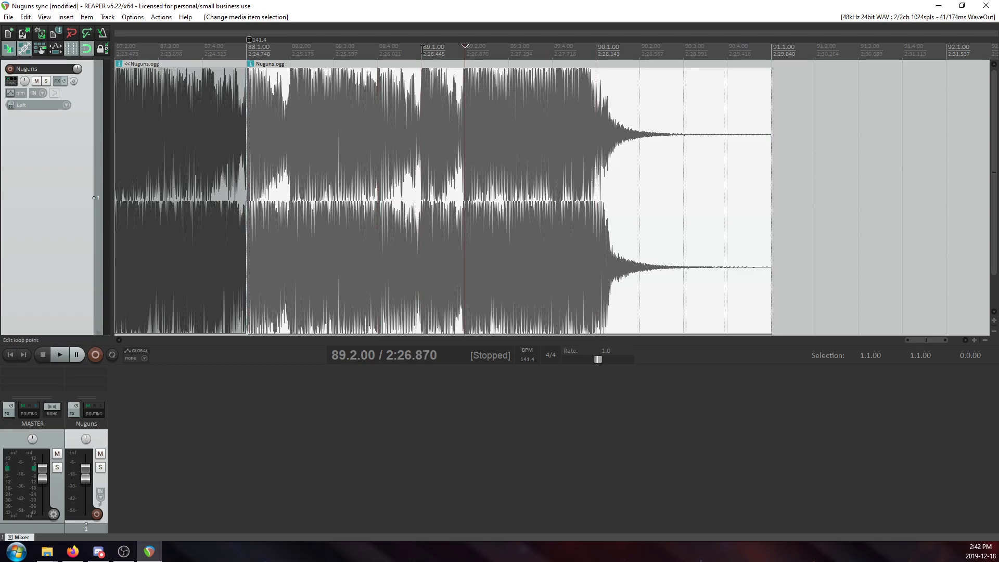
pyautogui.click(419, 68)
pyautogui.click(246, 92)
pyautogui.click(423, 52)
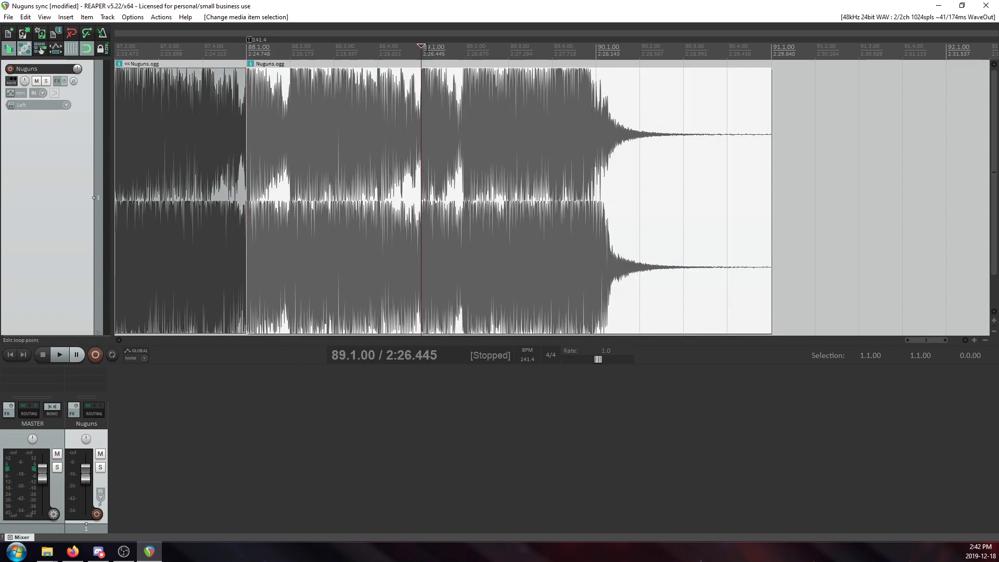
pyautogui.click(586, 89)
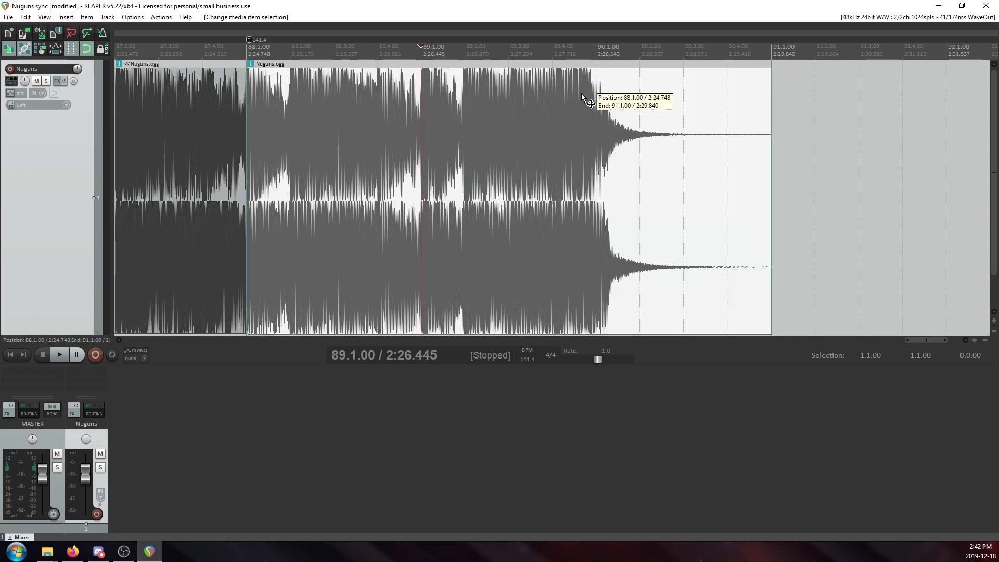
pyautogui.click(619, 49)
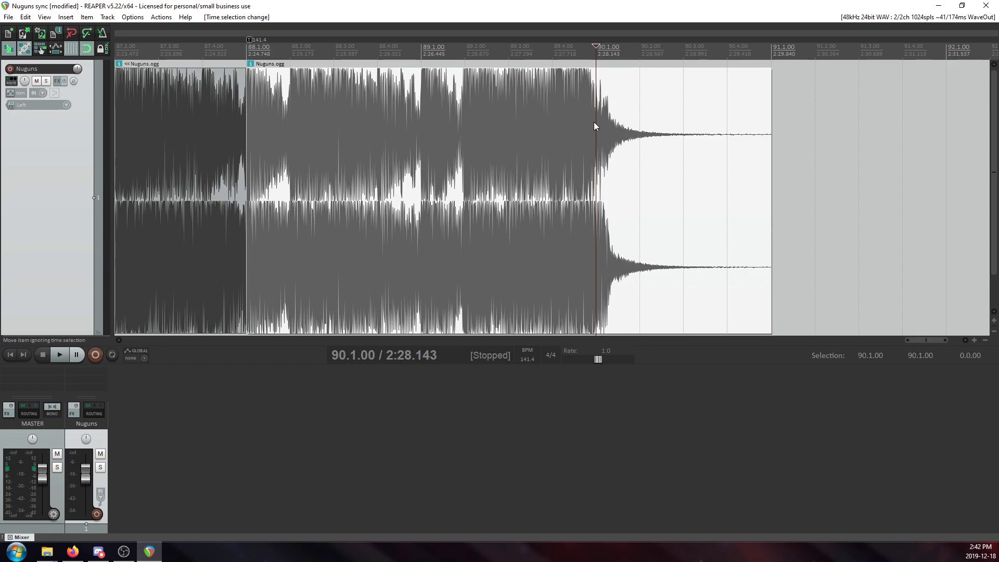
# Restore the Nuguns project window to a smaller size and bring up the BeatChoppa calculator over it.
pyautogui.click(662, 139)
pyautogui.click(567, 136)
pyautogui.click(600, 139)
pyautogui.moveTo(806, 4); pyautogui.dragTo(650, 48)
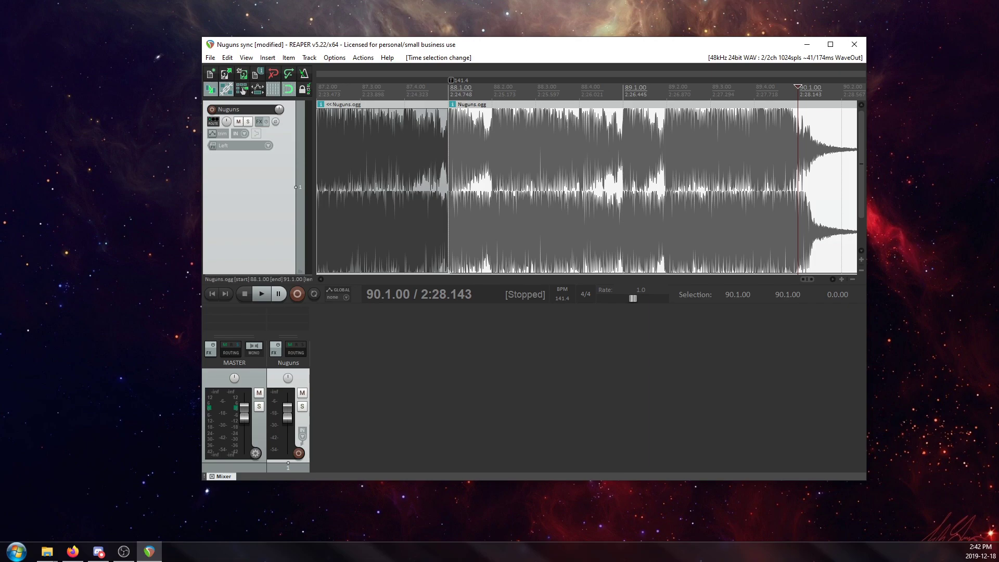
pyautogui.moveTo(660, 130); pyautogui.dragTo(367, 114)
pyautogui.click(289, 144)
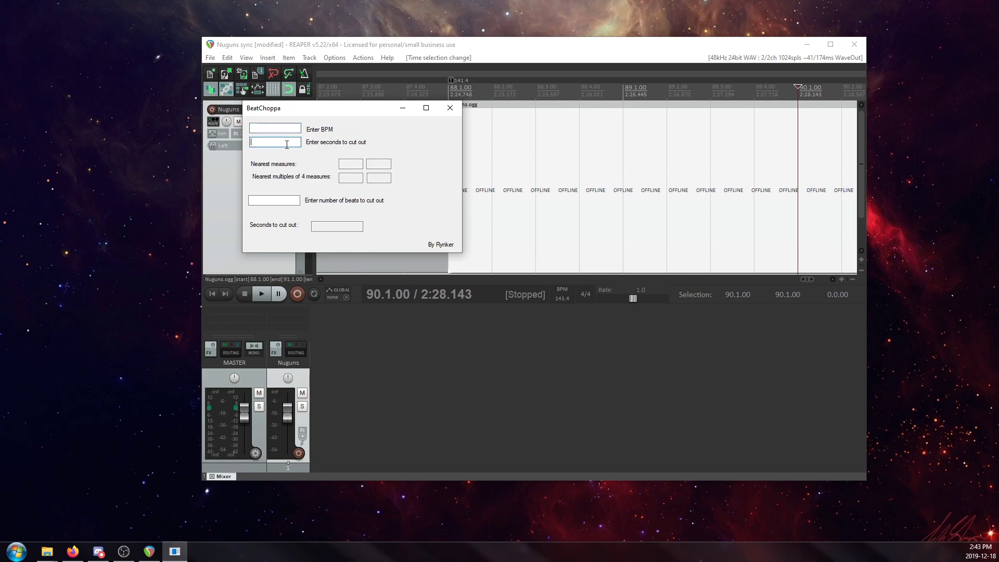
# Calculate the seconds to cut out for 360 beats at 140 BPM in BeatChoppa.
pyautogui.click(281, 201)
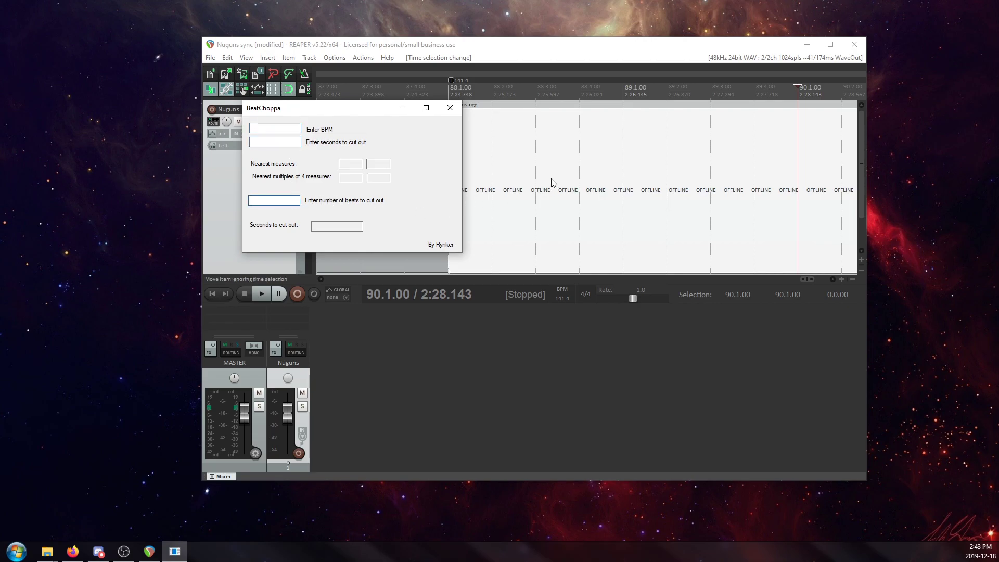
pyautogui.click(264, 200)
pyautogui.write('360')
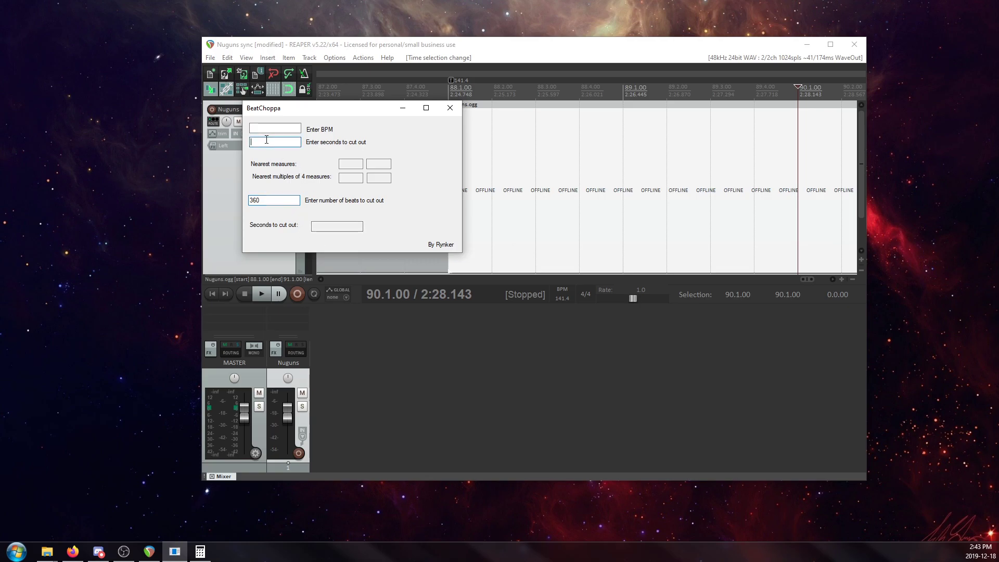
pyautogui.press('Tab')
pyautogui.write('140')
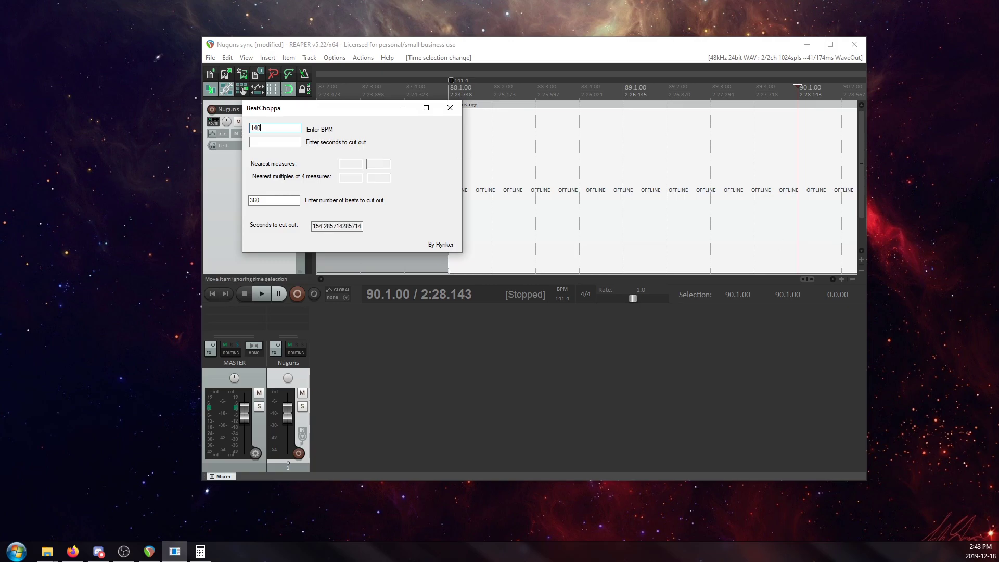
# Compare the duration of 360 beats at 145 and 146 BPM, return to 145 and close BeatChoppa.
pyautogui.hotkey('alt', 'Tab')
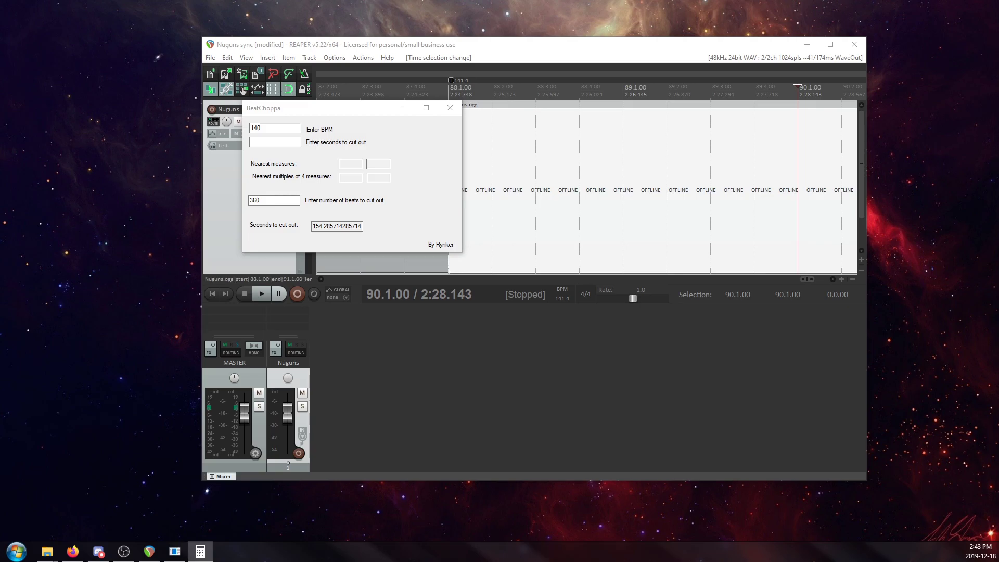
pyautogui.click(273, 128)
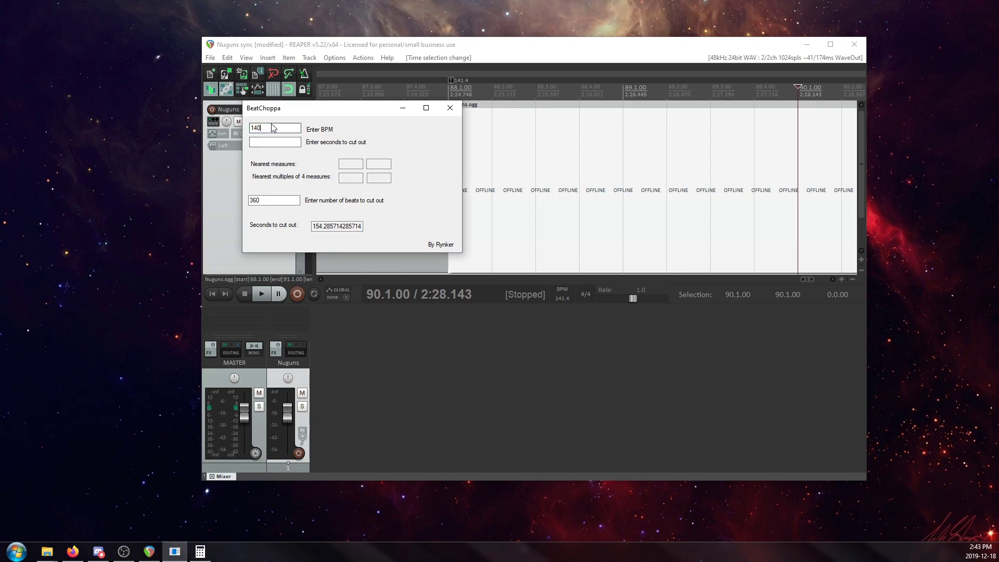
pyautogui.press('BackSpace')
pyautogui.press('BackSpace')
pyautogui.write('45')
pyautogui.press('BackSpace')
pyautogui.write('6')
pyautogui.press('BackSpace')
pyautogui.write('5')
pyautogui.click(450, 106)
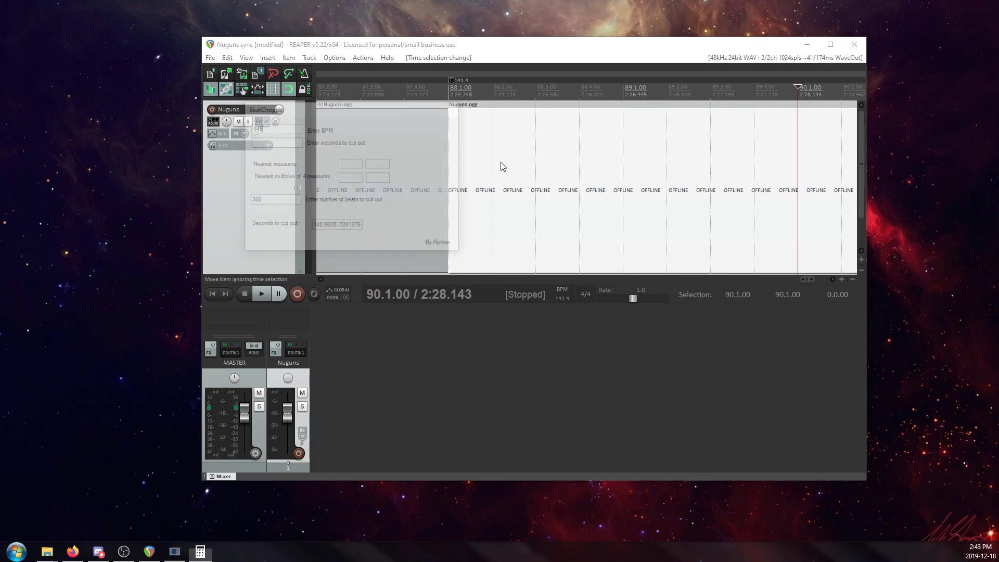
# Set the tempo marker at 1.1.00 at the start of Nuguns to 145 BPM.
pyautogui.scroll(-3, 516, 168)
pyautogui.scroll(-2, 516, 168)
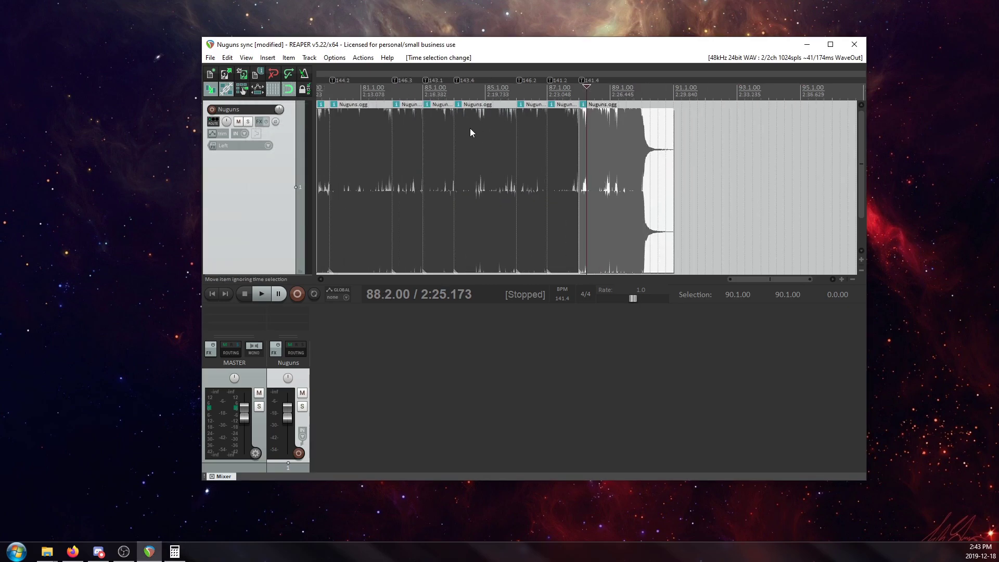
pyautogui.scroll(4, 239, 295)
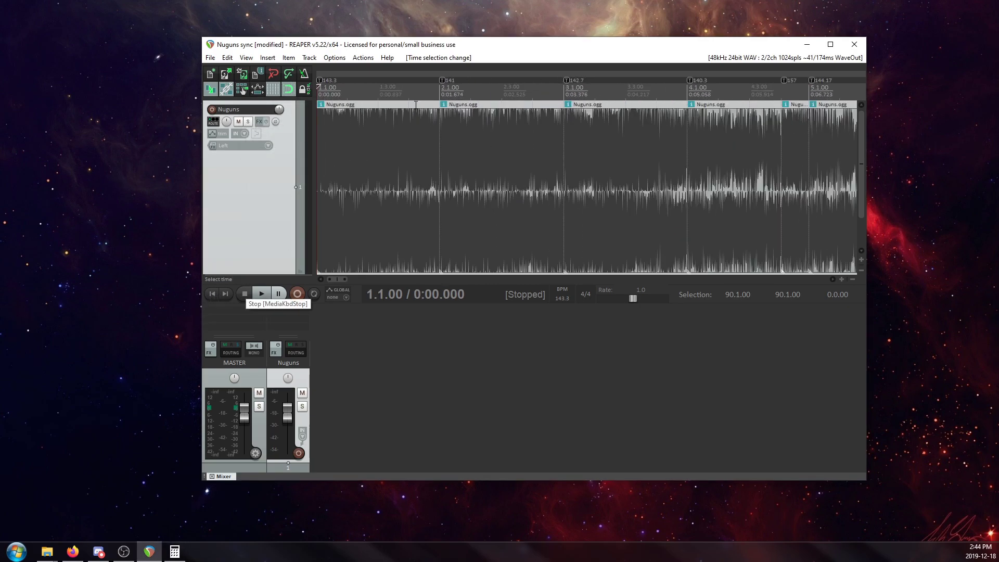
pyautogui.doubleClick(319, 82)
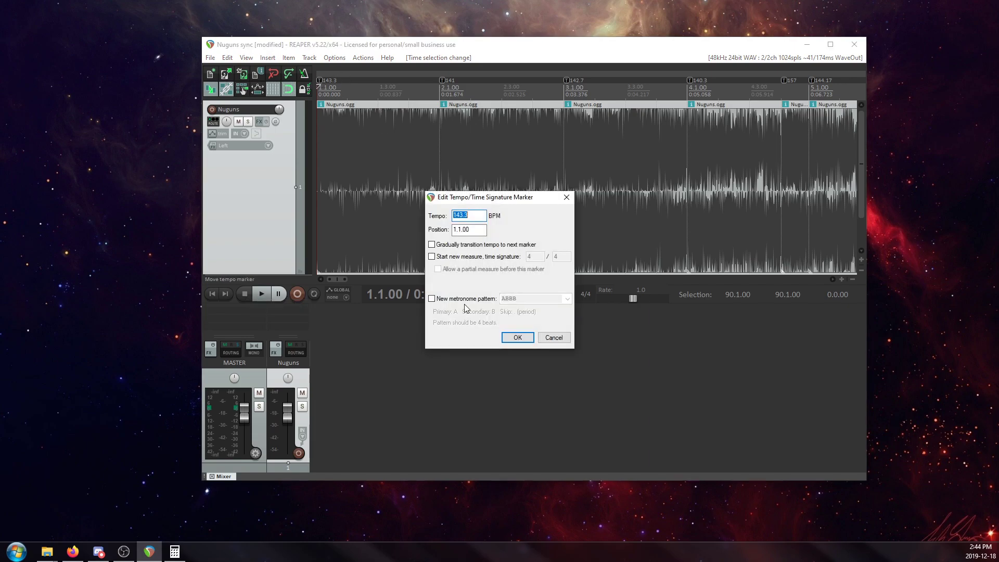
pyautogui.write('145')
pyautogui.click(517, 337)
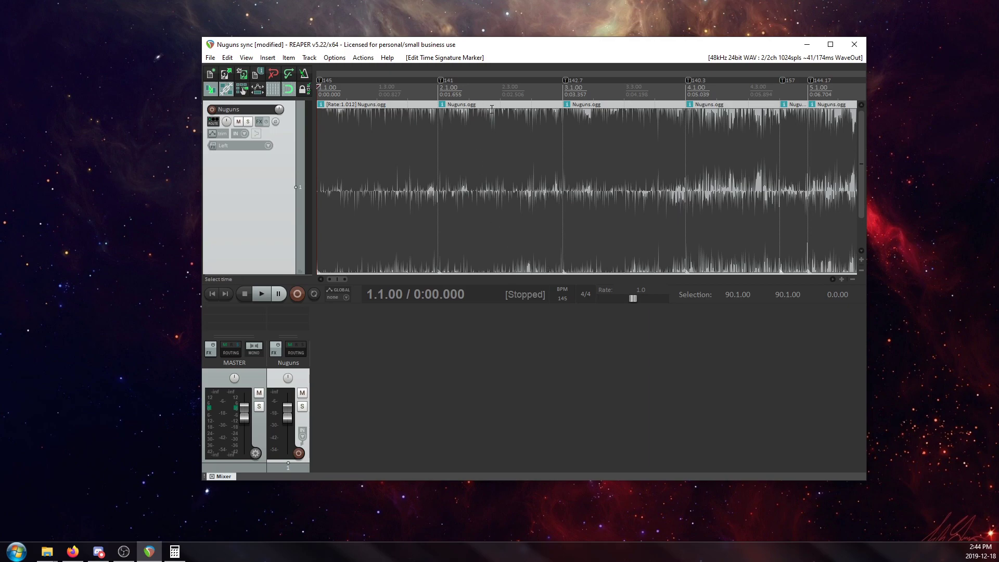
# Remove the tempo markers at 2.1.00, 3.1.00 and 4.1.00 so the opening items follow the 145 BPM tempo.
pyautogui.scroll(-3, 507, 119)
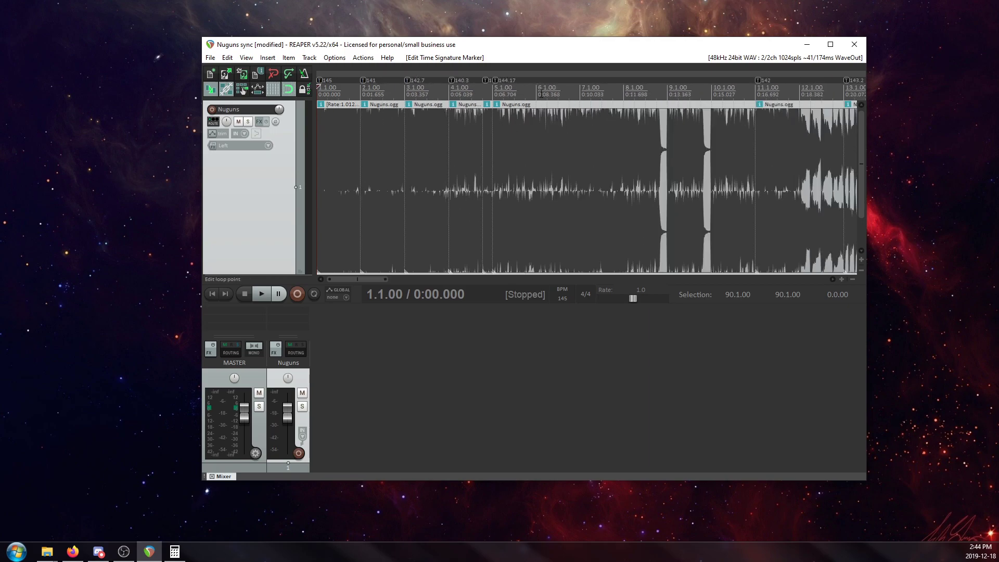
pyautogui.scroll(-3, 420, 79)
pyautogui.scroll(-2, 420, 79)
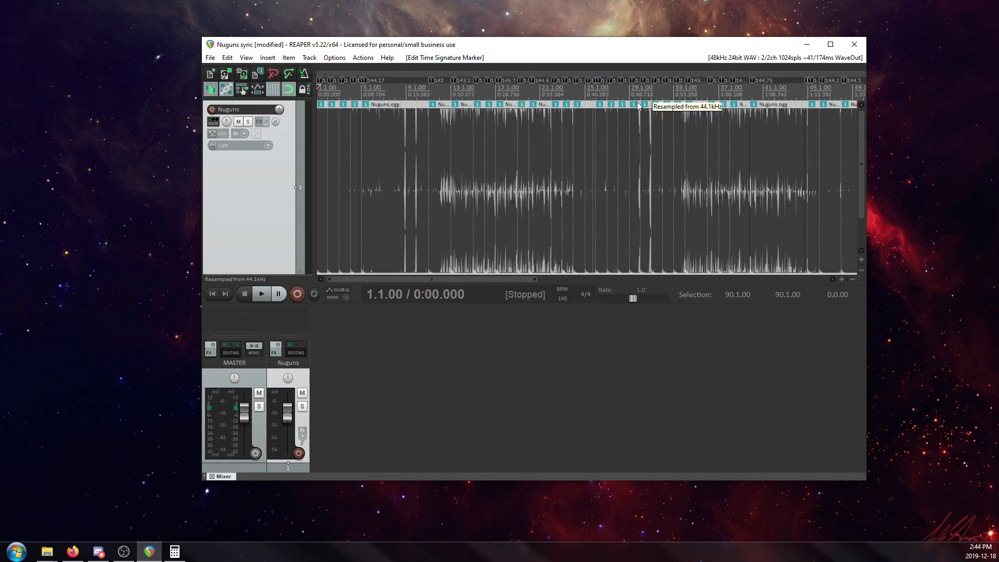
pyautogui.scroll(12, 802, 92)
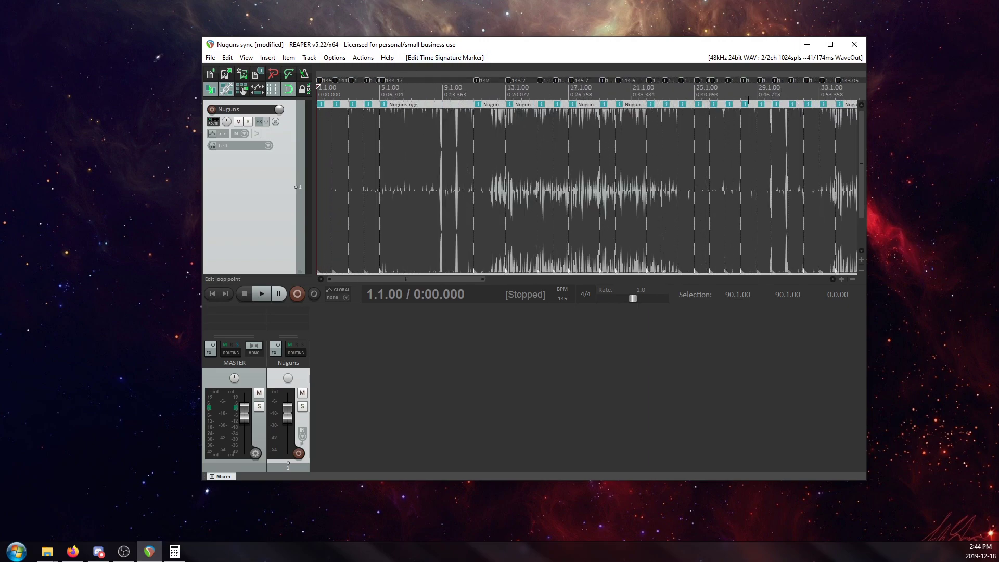
pyautogui.scroll(-2, 656, 111)
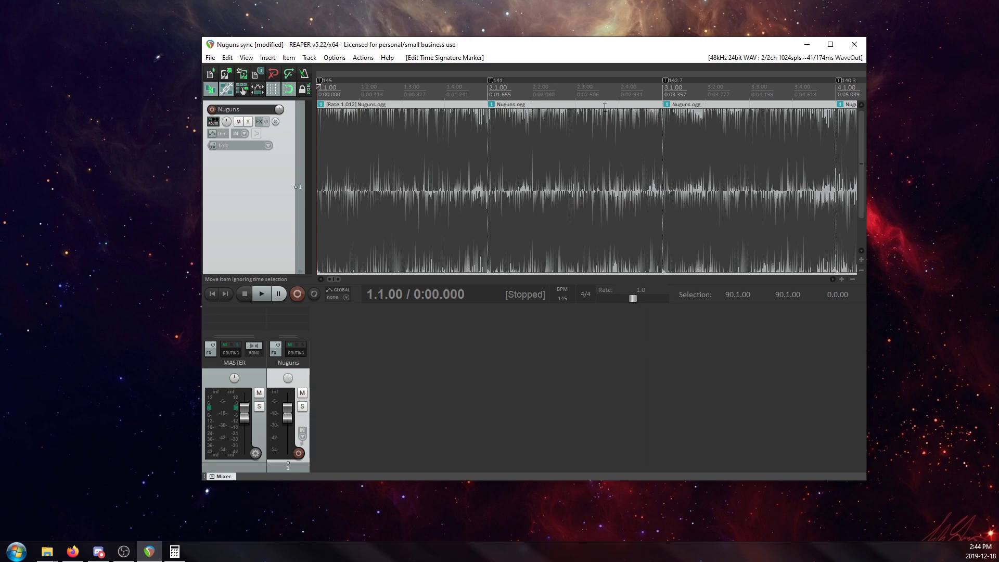
pyautogui.keyDown('alt'); pyautogui.click(493, 81); pyautogui.keyUp('alt')
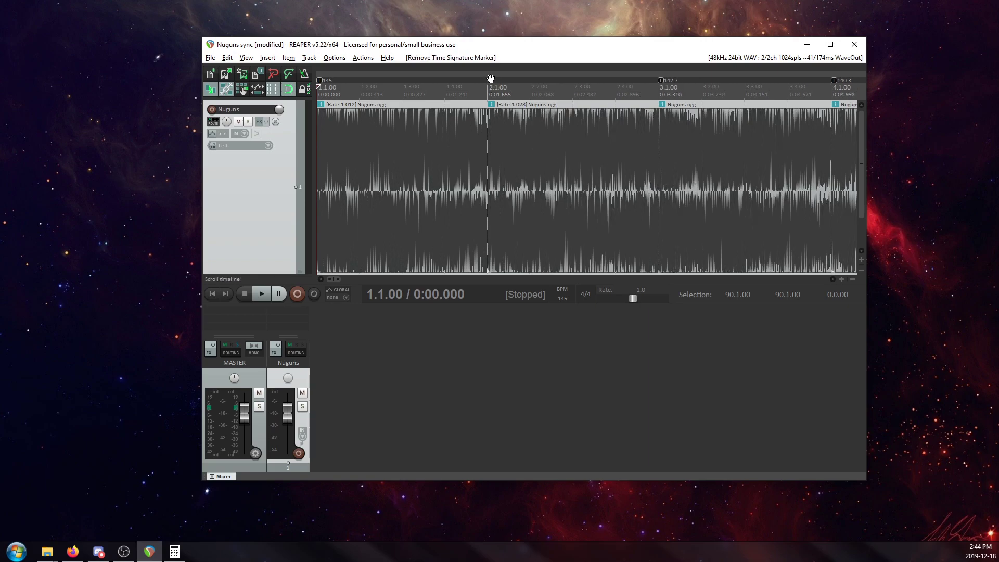
pyautogui.keyDown('alt'); pyautogui.click(660, 81); pyautogui.keyUp('alt')
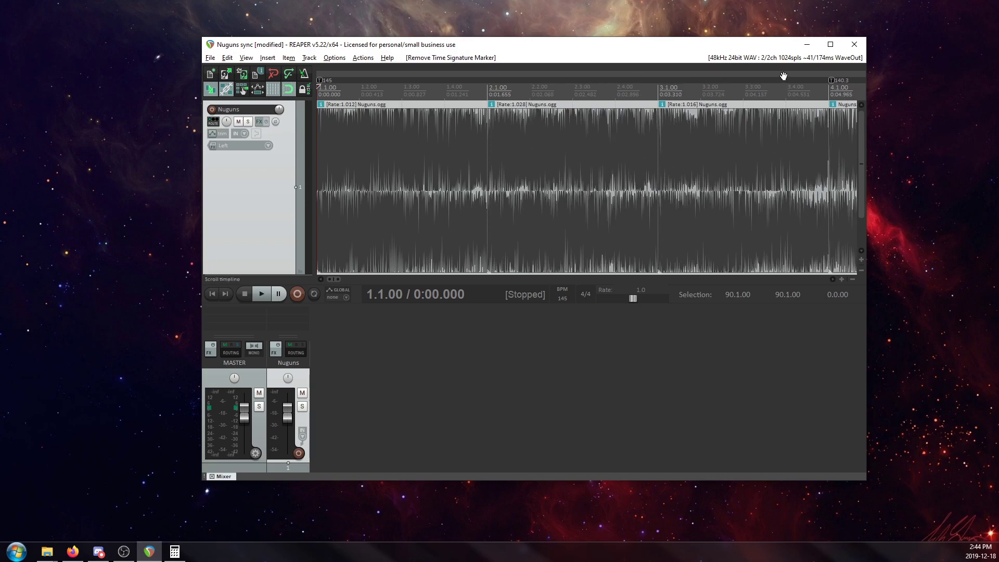
pyautogui.keyDown('alt'); pyautogui.click(832, 81); pyautogui.keyUp('alt')
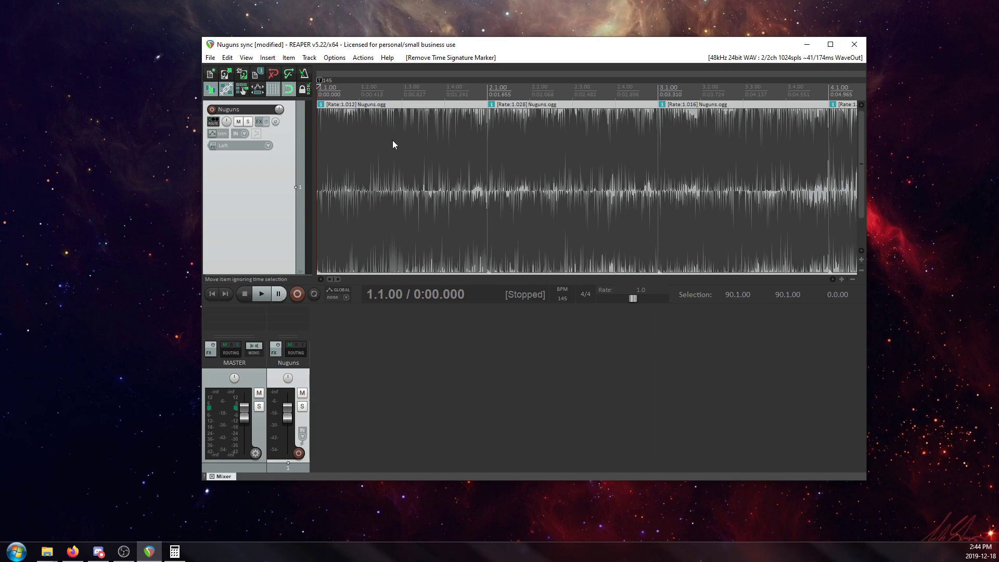
# Remove the 157 BPM marker late in bar 4 and the 144.17 BPM marker at 5.1.00.
pyautogui.click(693, 160)
pyautogui.scroll(-2, 572, 164)
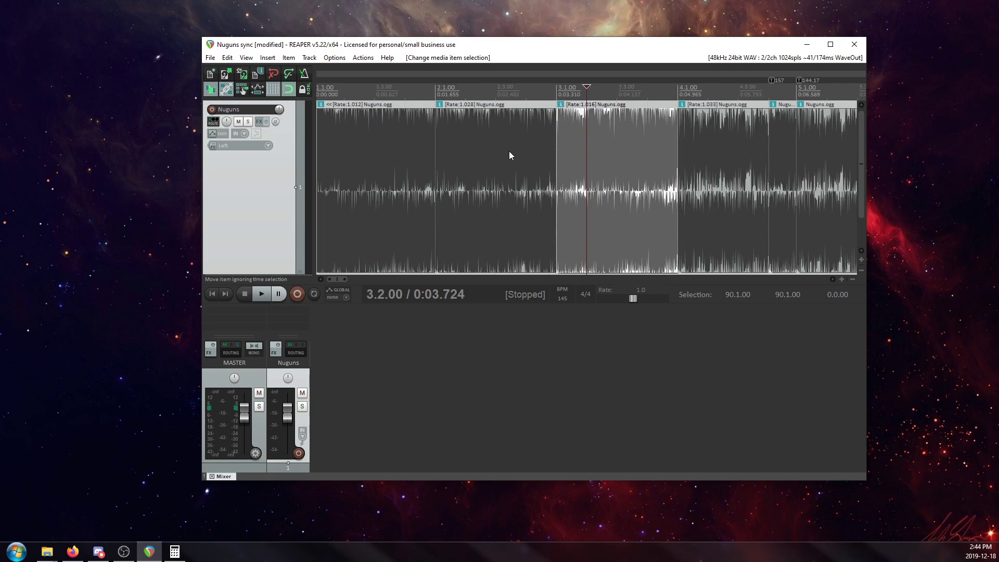
pyautogui.click(747, 152)
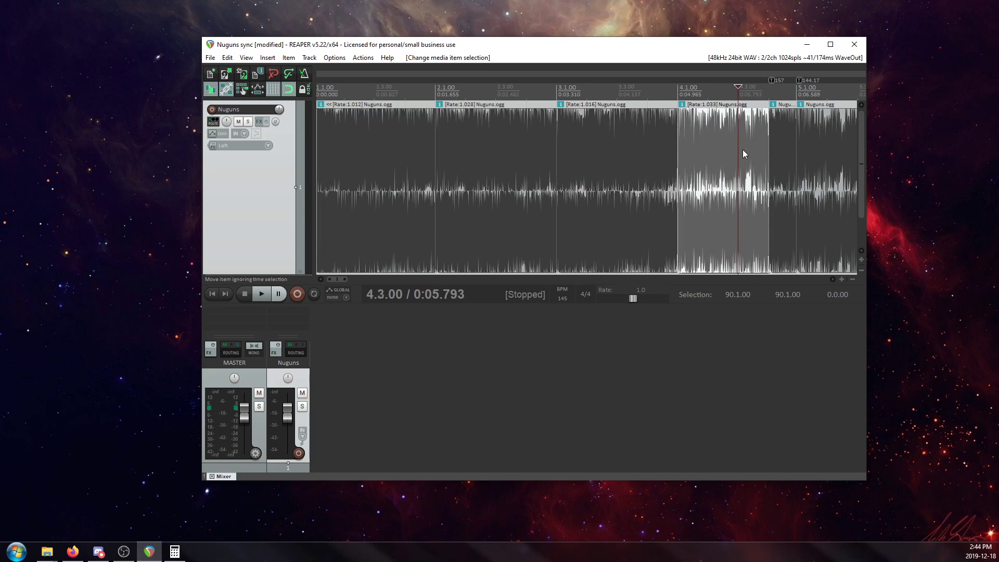
pyautogui.scroll(-2, 725, 152)
pyautogui.scroll(-2, 706, 151)
pyautogui.scroll(2, 676, 130)
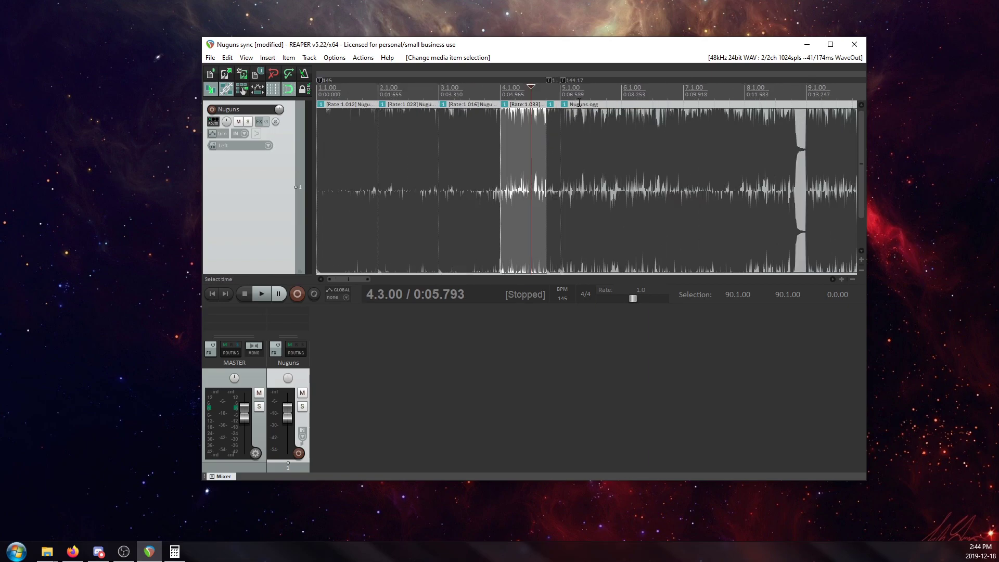
pyautogui.keyDown('alt'); pyautogui.click(610, 80); pyautogui.keyUp('alt')
pyautogui.keyDown('alt'); pyautogui.click(633, 80); pyautogui.keyUp('alt')
# Remove the tempo markers at 11.1.00, 13.1.00, 15.1.00, 16.1.00 and 17.1.00.
pyautogui.scroll(-2, 688, 147)
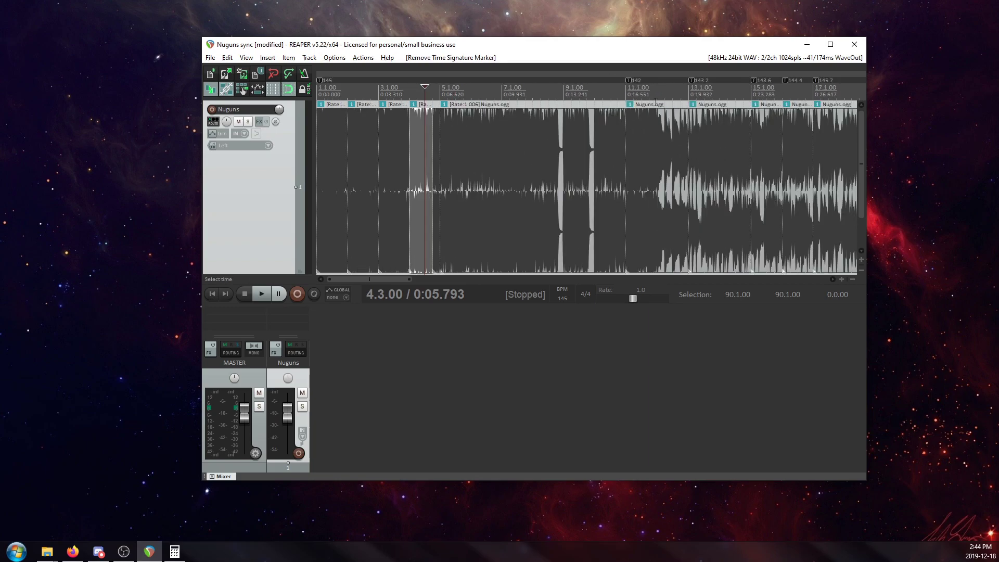
pyautogui.keyDown('alt'); pyautogui.click(628, 80); pyautogui.keyUp('alt')
pyautogui.keyDown('alt'); pyautogui.click(690, 80); pyautogui.keyUp('alt')
pyautogui.keyDown('alt'); pyautogui.click(751, 81); pyautogui.keyUp('alt')
pyautogui.keyDown('alt'); pyautogui.click(782, 80); pyautogui.keyUp('alt')
pyautogui.keyDown('alt'); pyautogui.click(814, 80); pyautogui.keyUp('alt')
# Remove the tempo markers at 19.1.00 and 20.1.00.
pyautogui.click(841, 149)
pyautogui.scroll(3, 841, 151)
pyautogui.scroll(-2, 457, 153)
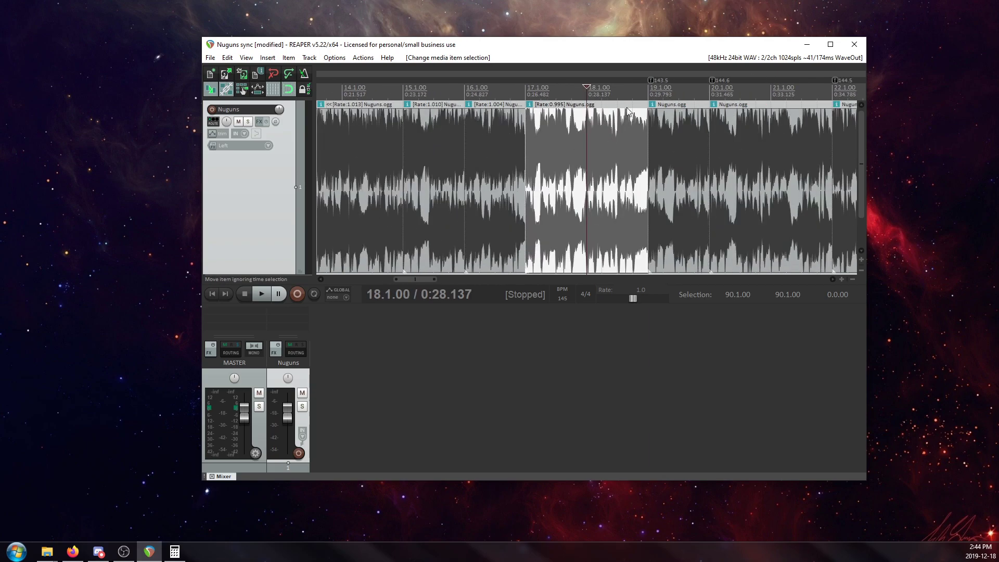
pyautogui.keyDown('alt'); pyautogui.click(652, 80); pyautogui.keyUp('alt')
pyautogui.scroll(-8, 702, 134)
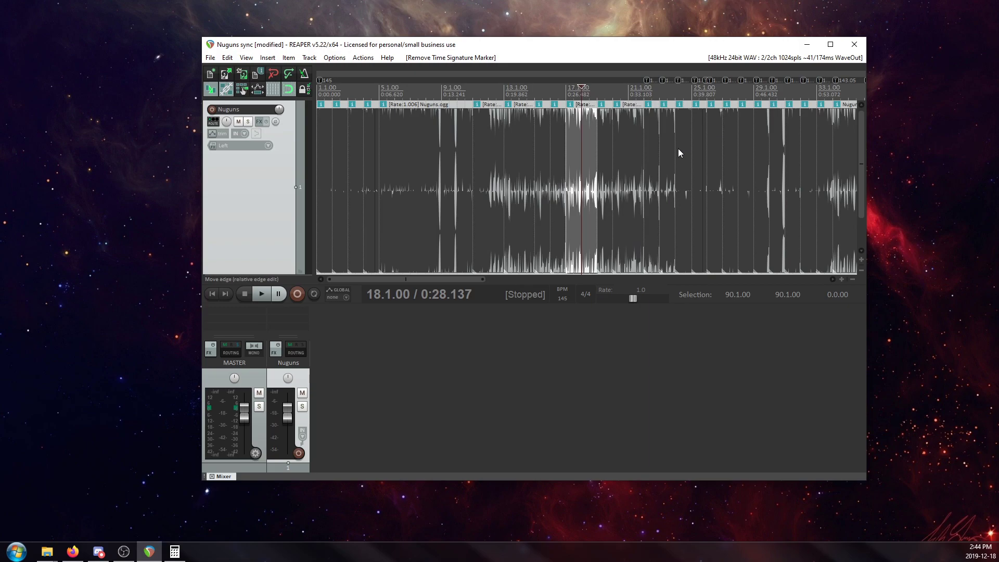
# Inspect the playback rates of the stretched Nuguns items around bar 18, at bars 11 and 5, and back at the opening bars.
pyautogui.scroll(3, 634, 131)
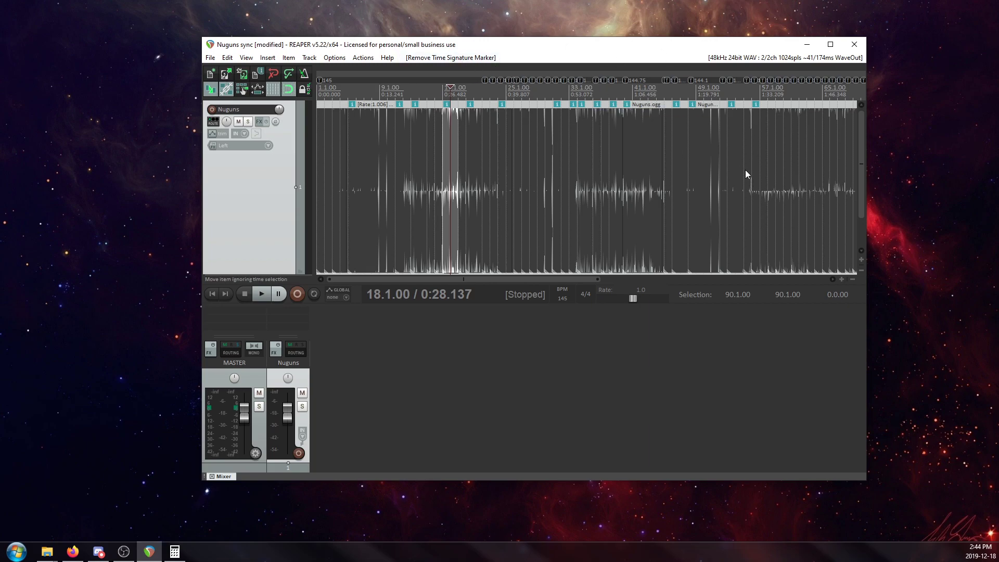
pyautogui.scroll(8, 698, 155)
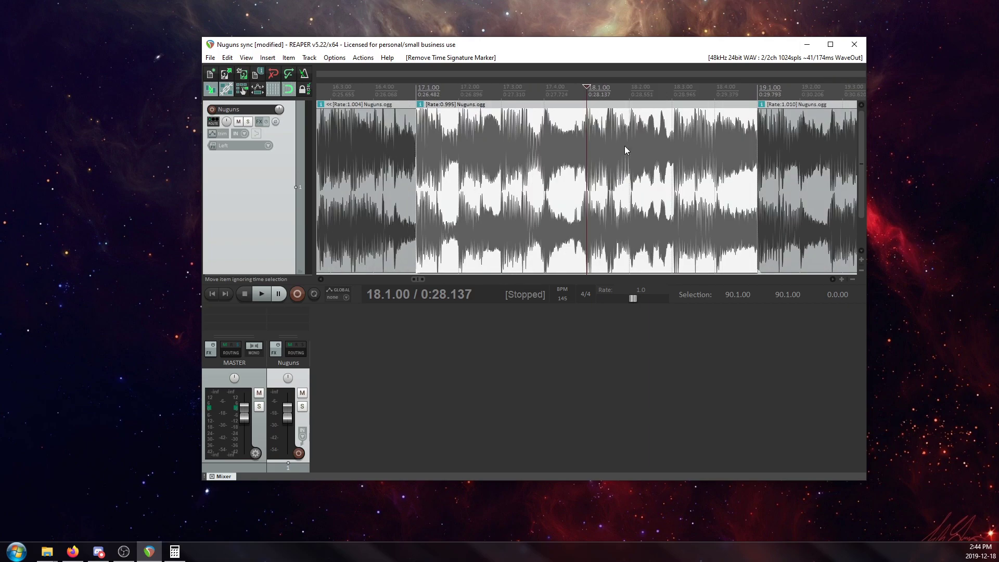
pyautogui.scroll(-4, 502, 150)
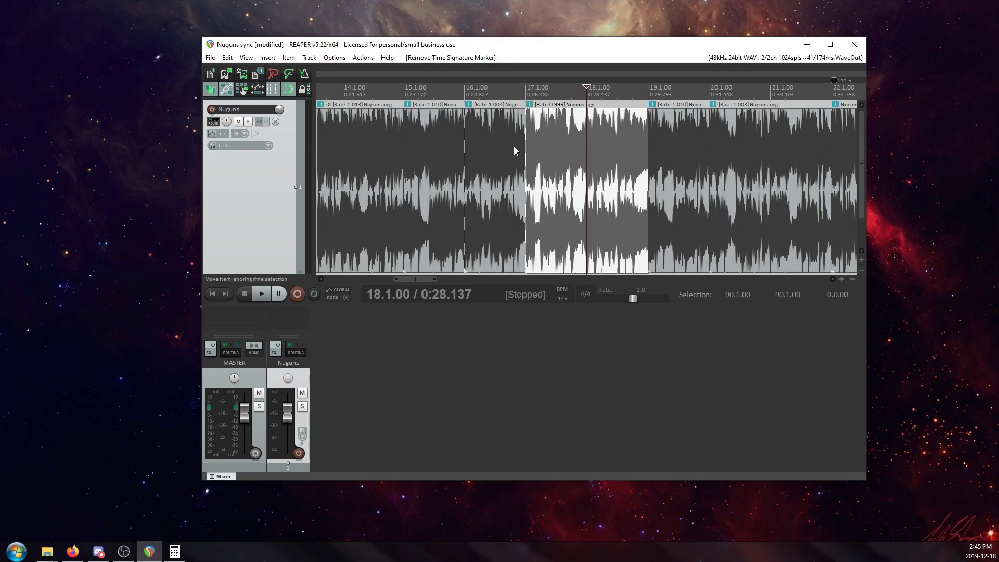
pyautogui.scroll(-3, 513, 146)
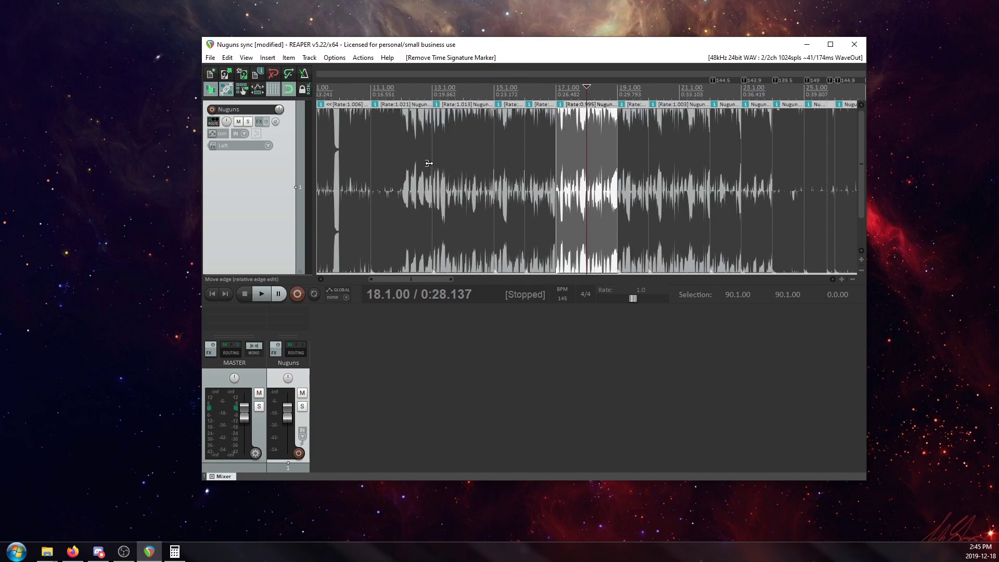
pyautogui.click(399, 158)
pyautogui.scroll(2, 468, 149)
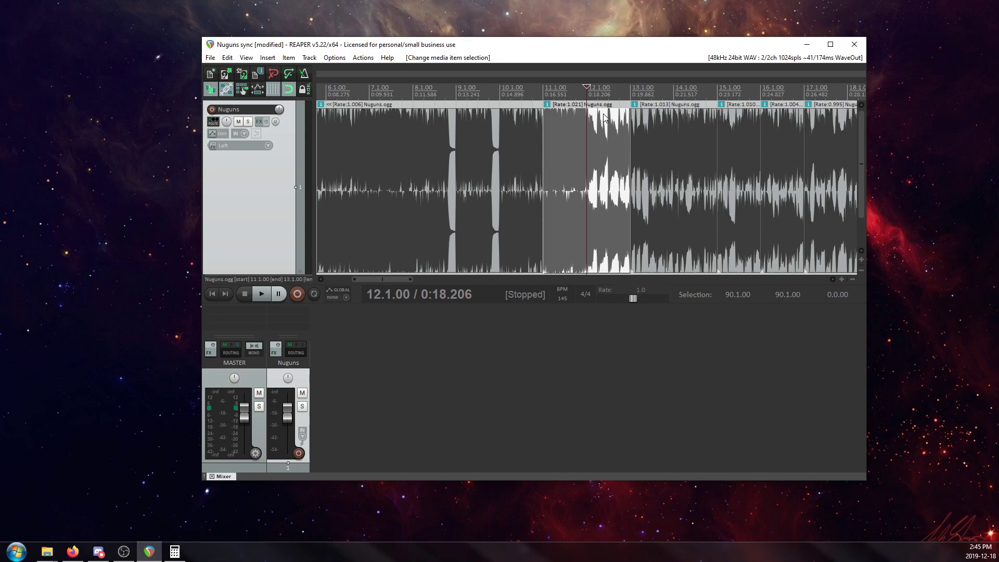
pyautogui.scroll(-2, 513, 132)
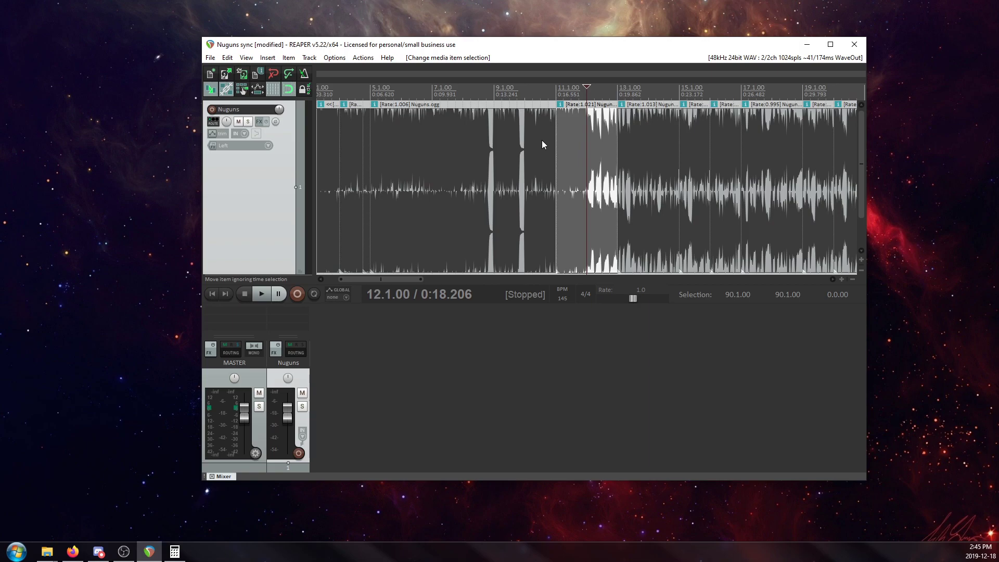
pyautogui.click(472, 158)
pyautogui.scroll(4, 473, 160)
pyautogui.scroll(-4, 568, 192)
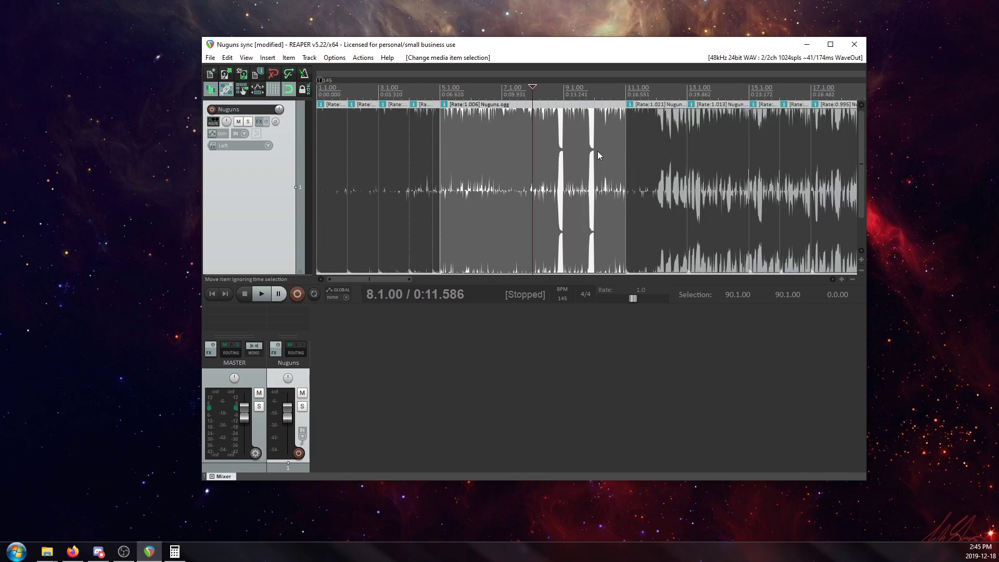
pyautogui.click(330, 140)
pyautogui.scroll(5, 545, 194)
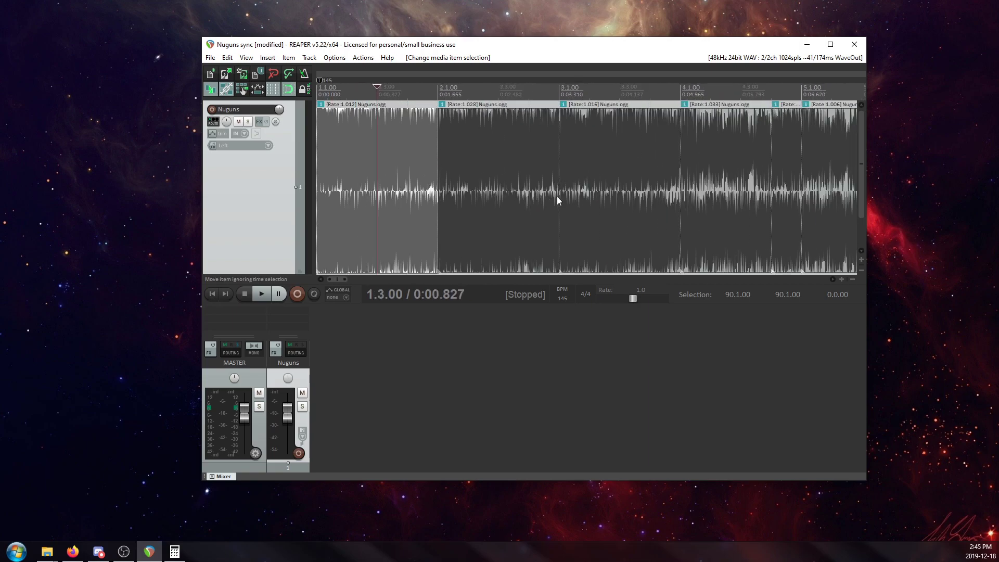
pyautogui.scroll(-2, 620, 196)
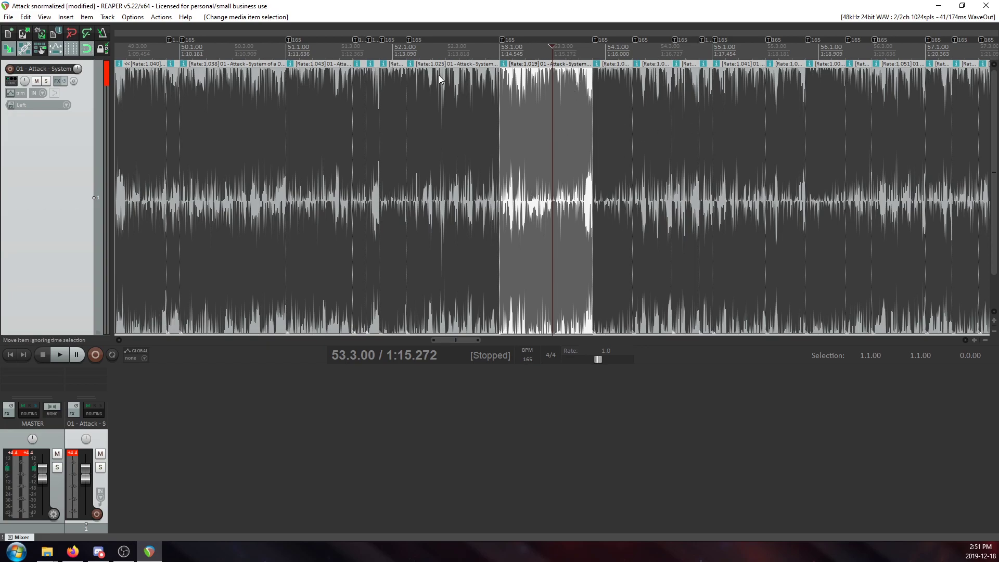
# Examine the rate-adjusted items and 165 BPM tempo markers of the normalized Attack project around bar 53.
pyautogui.scroll(-4, 450, 83)
pyautogui.scroll(7, 419, 132)
pyautogui.scroll(-5, 479, 151)
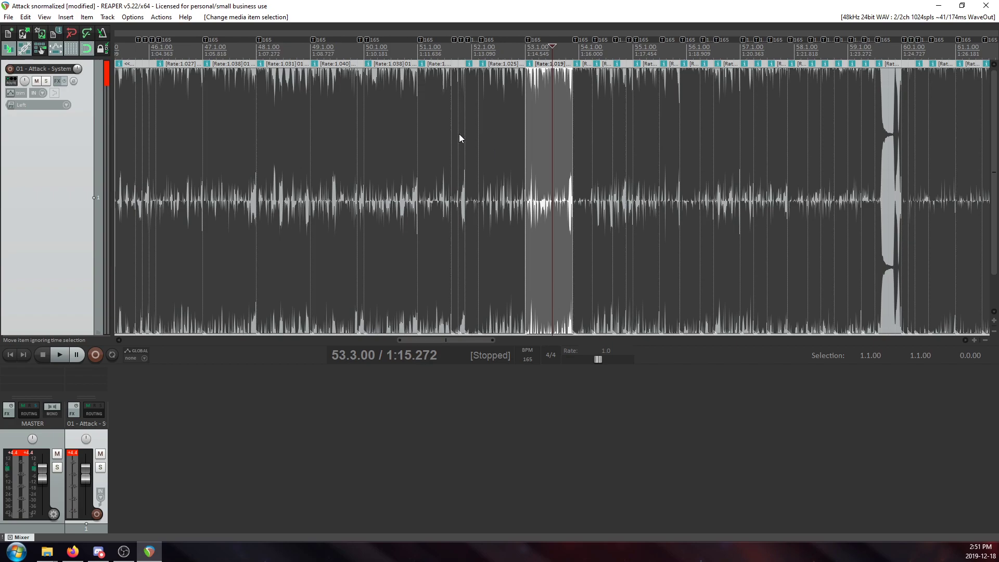
# Inspect the split Attack items and their playback rates around bar 53 and at bar 77.
pyautogui.scroll(3, 456, 139)
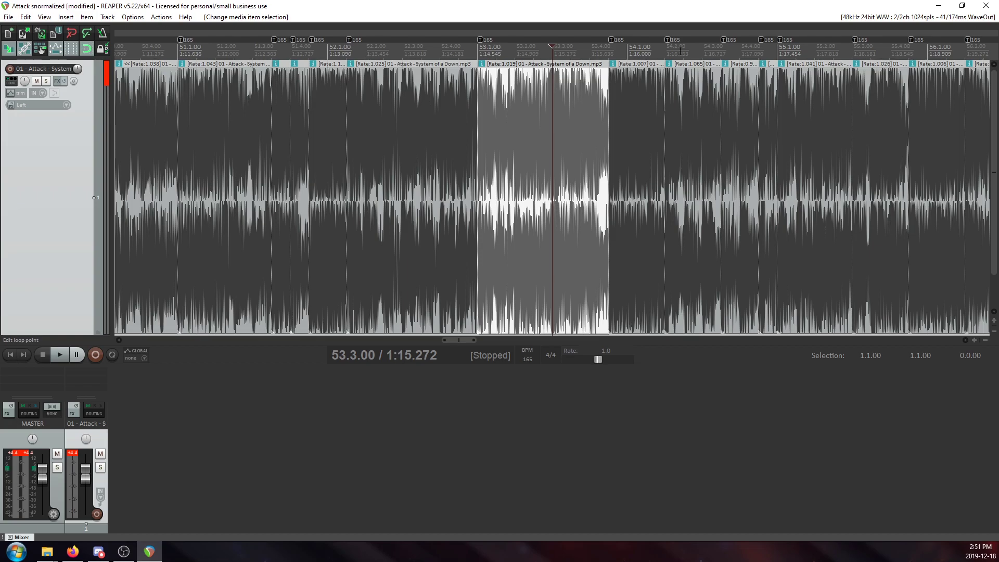
pyautogui.scroll(-2, 528, 127)
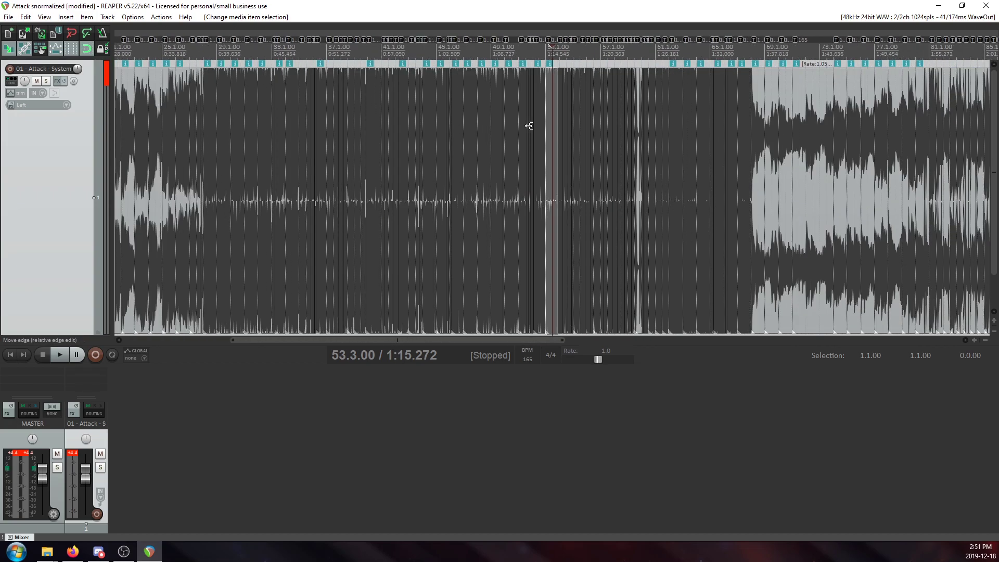
pyautogui.scroll(5, 535, 129)
pyautogui.scroll(-7, 548, 132)
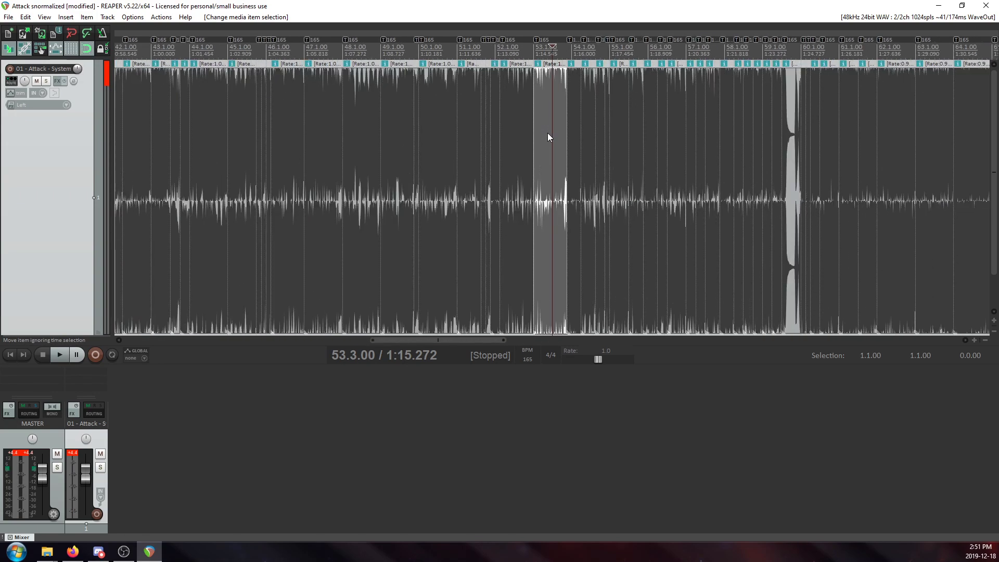
pyautogui.scroll(-4, 645, 152)
pyautogui.click(786, 112)
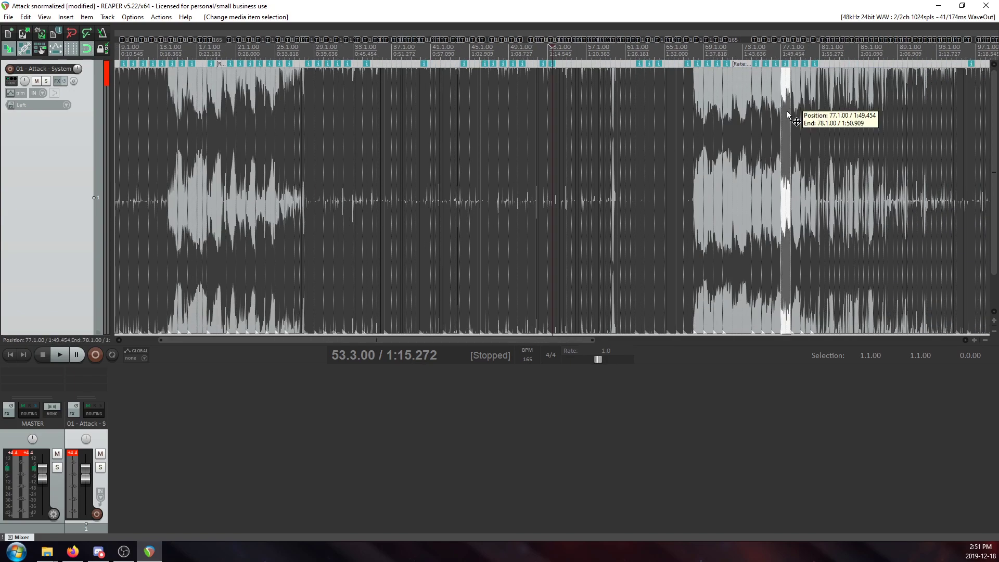
pyautogui.scroll(6, 527, 184)
pyautogui.scroll(-3, 499, 82)
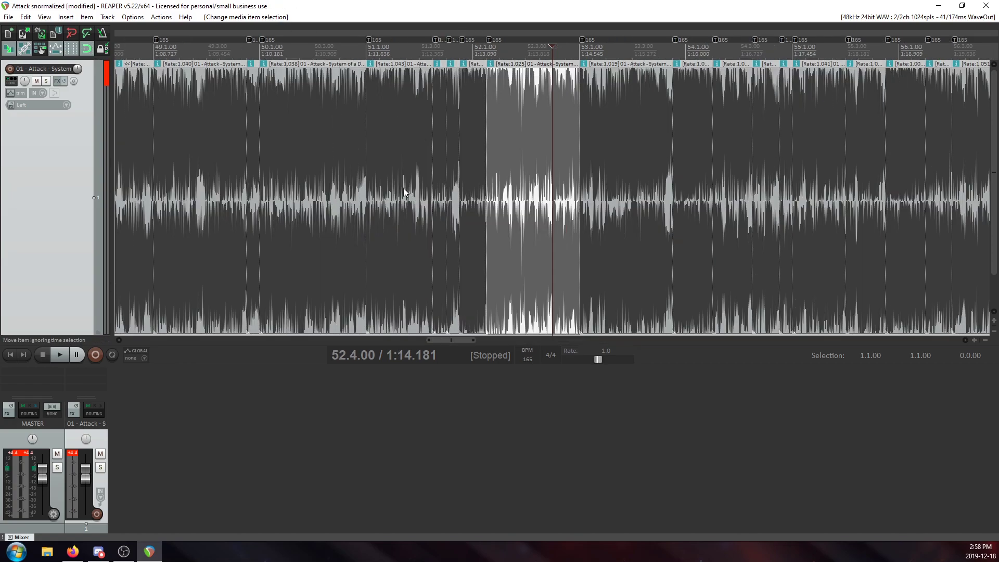
# Examine the stretched Attack items and their rates at bar 67 and around bar 75.
pyautogui.scroll(-6, 533, 154)
pyautogui.click(834, 130)
pyautogui.scroll(-3, 651, 208)
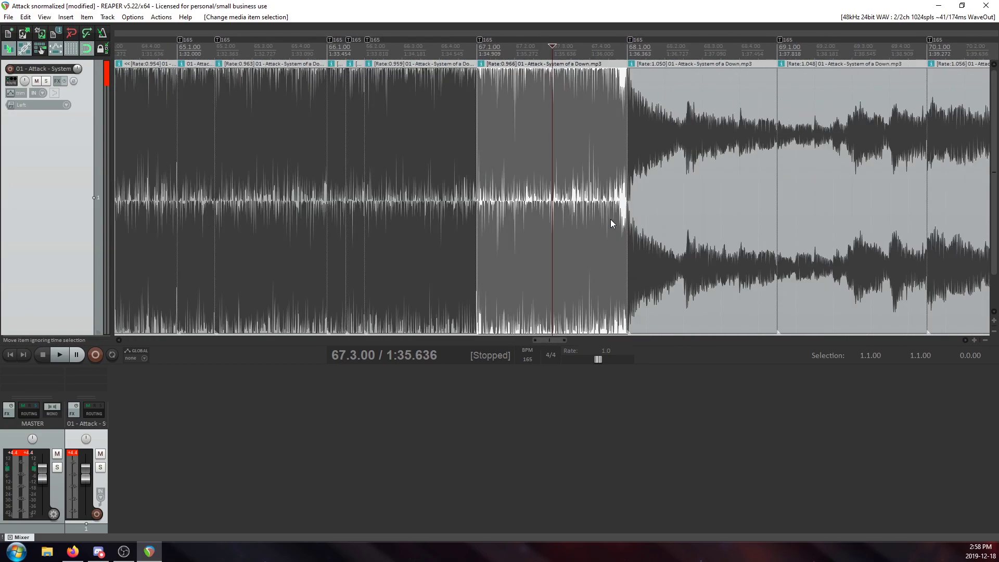
pyautogui.scroll(-2, 624, 223)
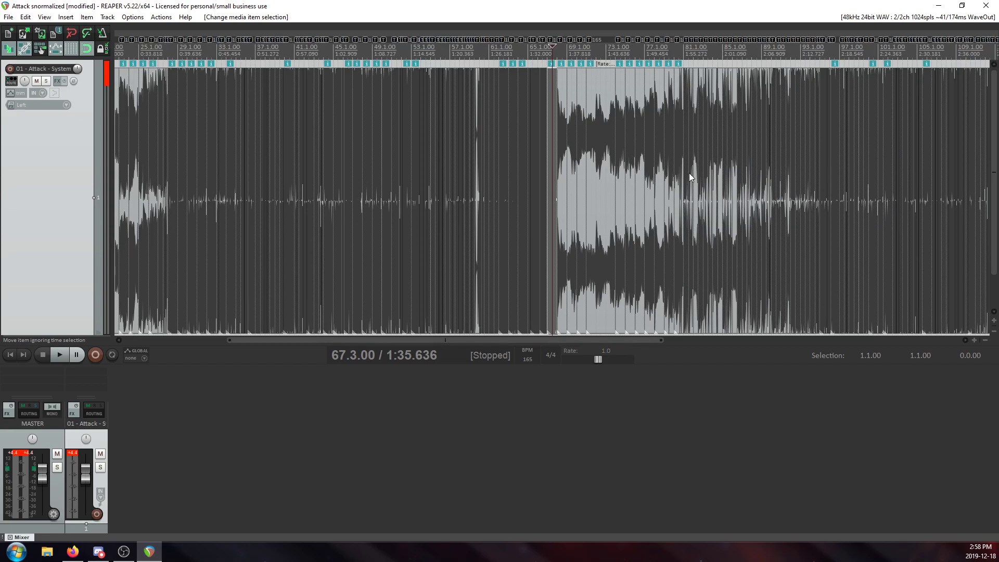
pyautogui.click(630, 157)
pyautogui.scroll(4, 620, 188)
pyautogui.scroll(-3, 620, 188)
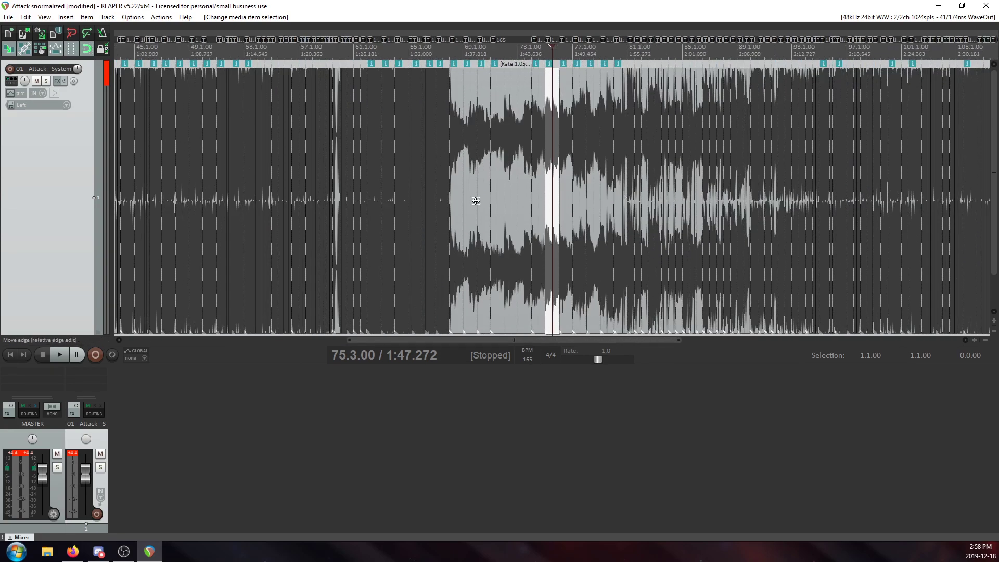
# Return to the project start and inspect the item rates and tempo markers of the opening bars.
pyautogui.click(16, 353)
pyautogui.scroll(4, 269, 129)
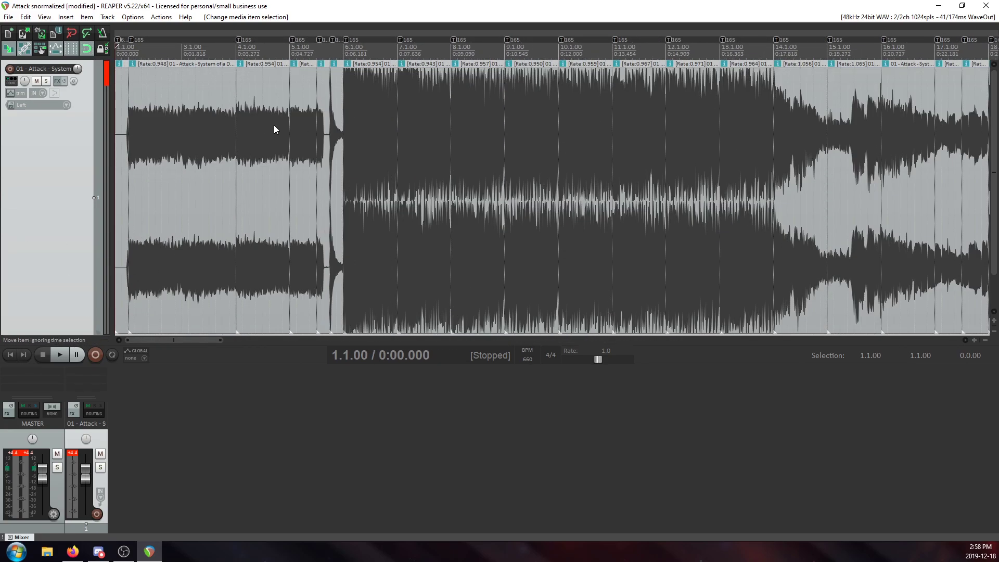
pyautogui.scroll(4, 270, 129)
pyautogui.scroll(-1, 420, 155)
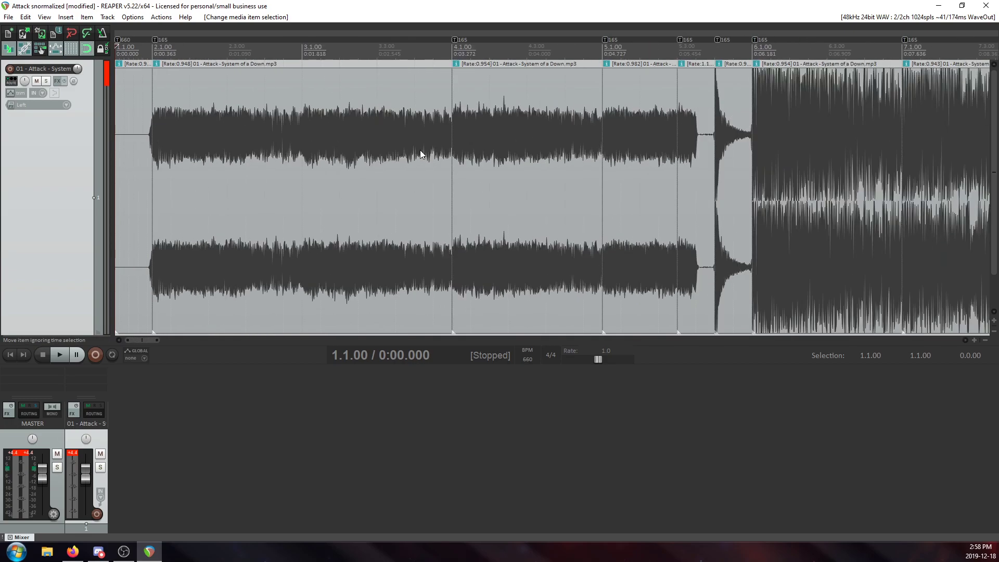
pyautogui.scroll(-2, 420, 155)
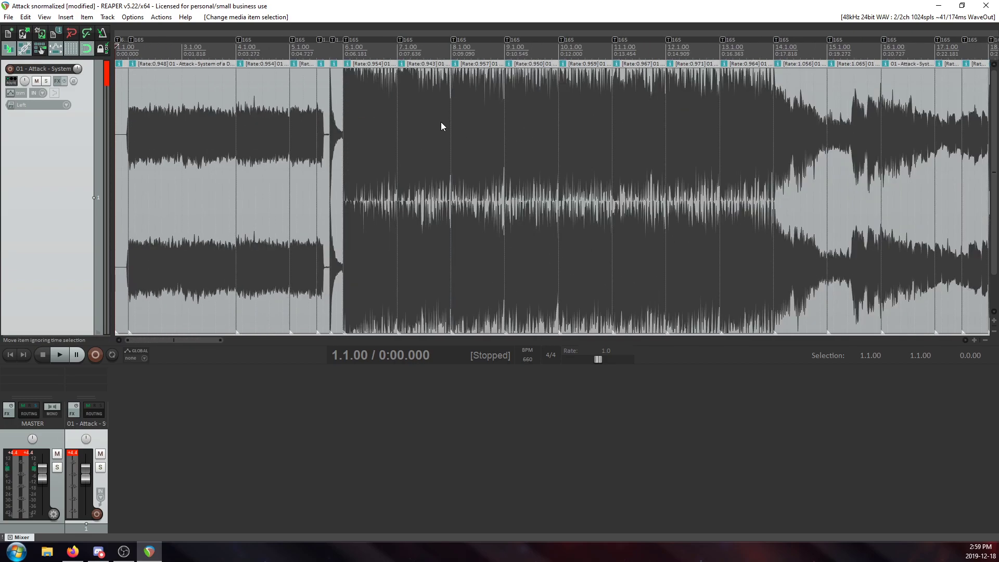